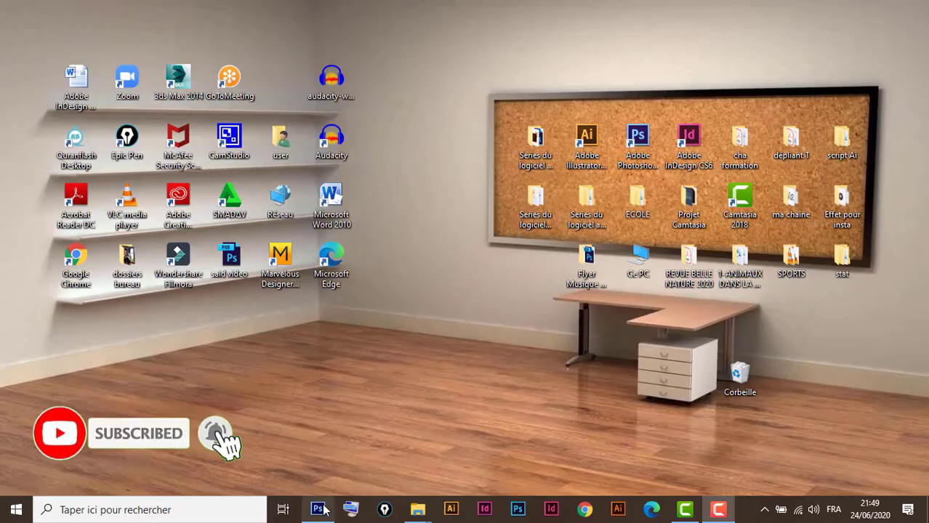
Bring the Photoshop window with the finished Flyer Expostion.psd reference to the front.
{"action": "left_click", "coordinate": [317, 510]}
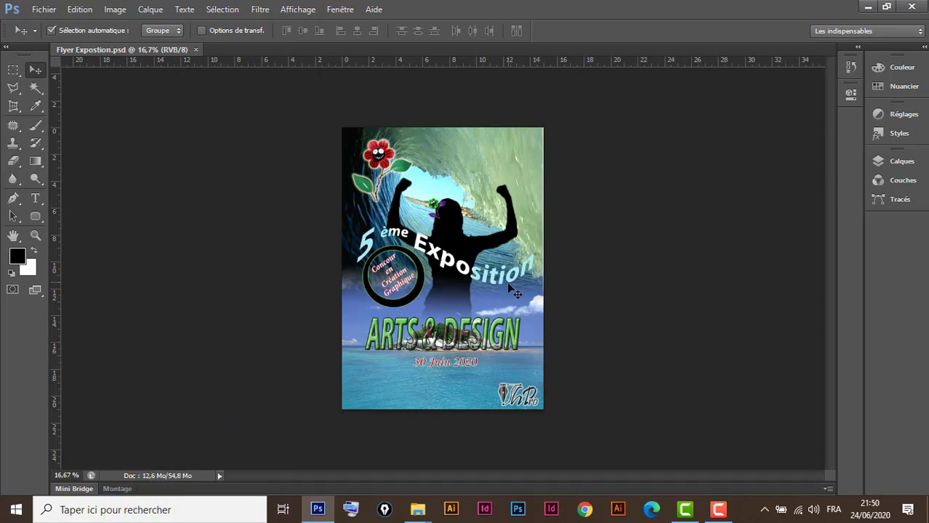
Start a new document named Flyer 5eme exposition.
{"action": "left_click", "coordinate": [44, 13]}
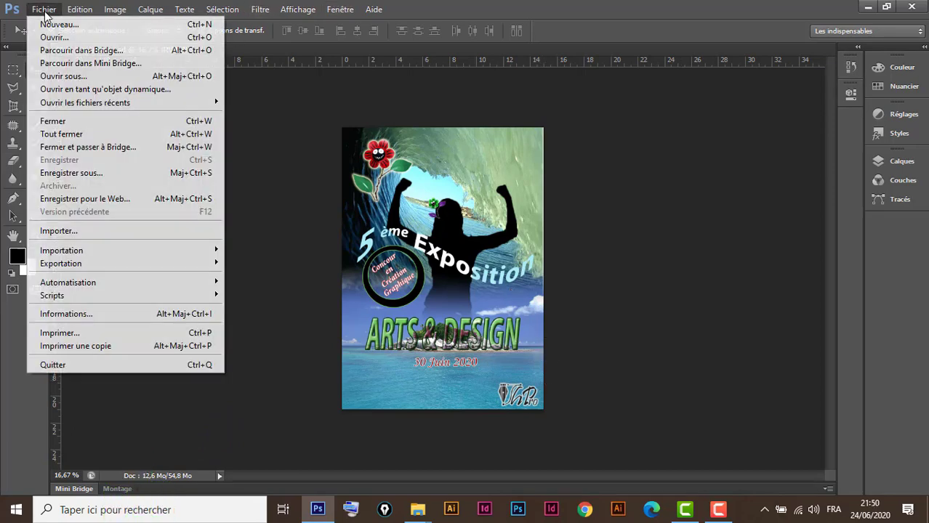
{"action": "left_click", "coordinate": [60, 24]}
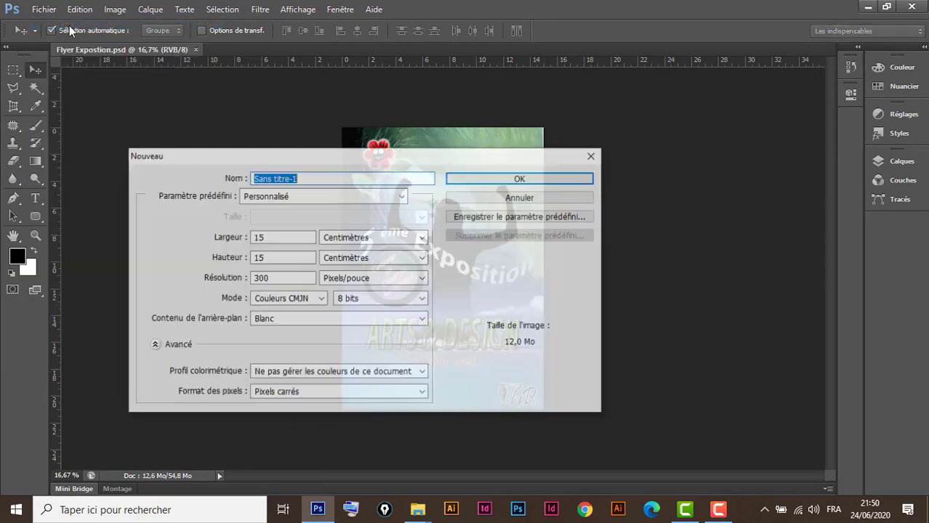
{"action": "mouse_move", "coordinate": [330, 157]}
{"action": "left_mouse_down"}
{"action": "mouse_move", "coordinate": [603, 165]}
{"action": "mouse_move", "coordinate": [489, 297]}
{"action": "left_mouse_up"}
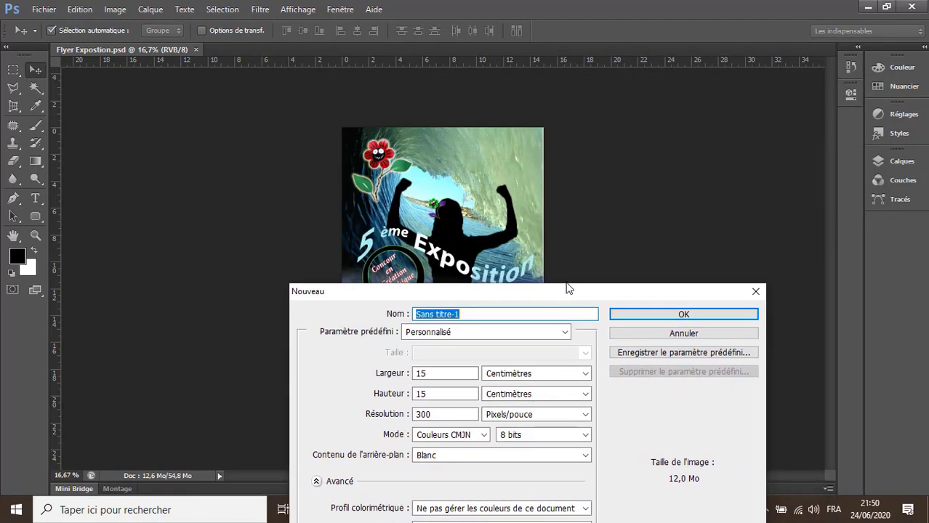
{"action": "type", "text": "Flyer 5em"}
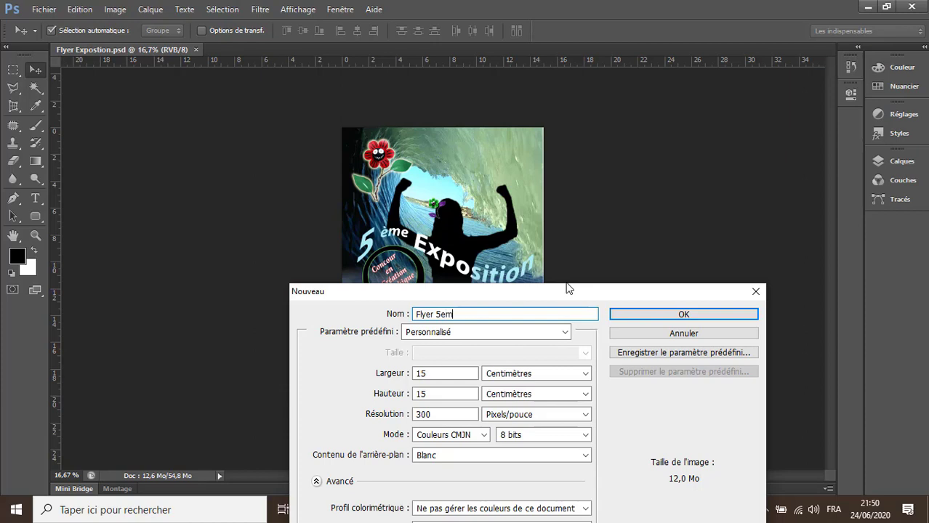
{"action": "type", "text": "e exposition"}
{"action": "left_click_drag", "start_coordinate": [551, 294], "coordinate": [704, 70]}
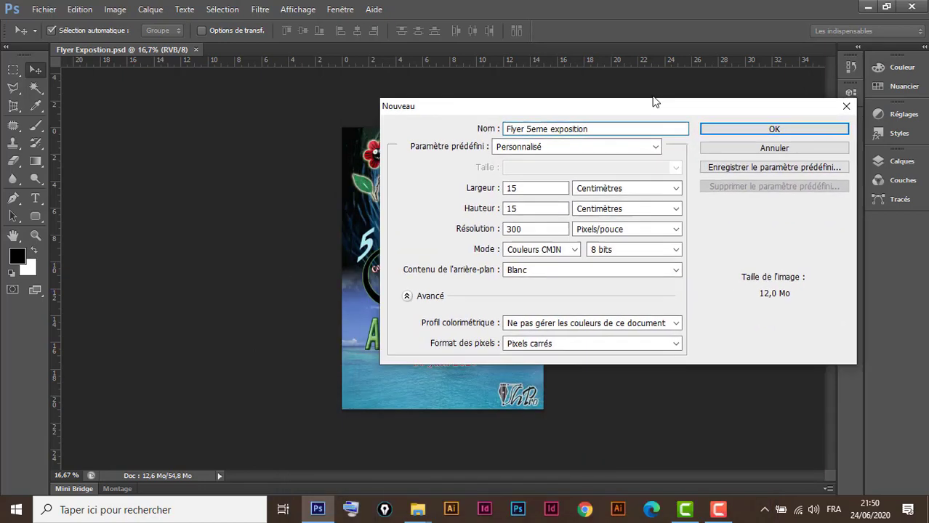
Use the international A5 paper preset in centimetres, width 15 cm, and create the CMYK document.
{"action": "left_click", "coordinate": [708, 103]}
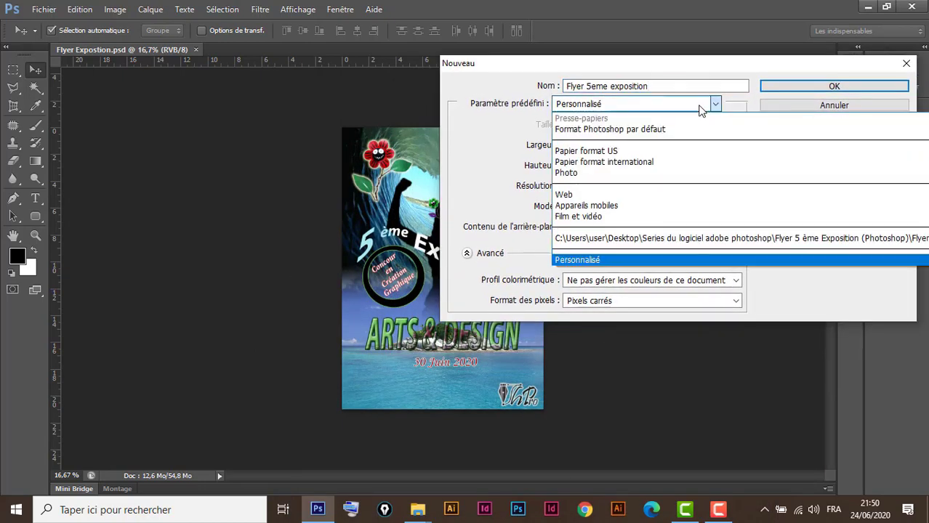
{"action": "left_click", "coordinate": [634, 164]}
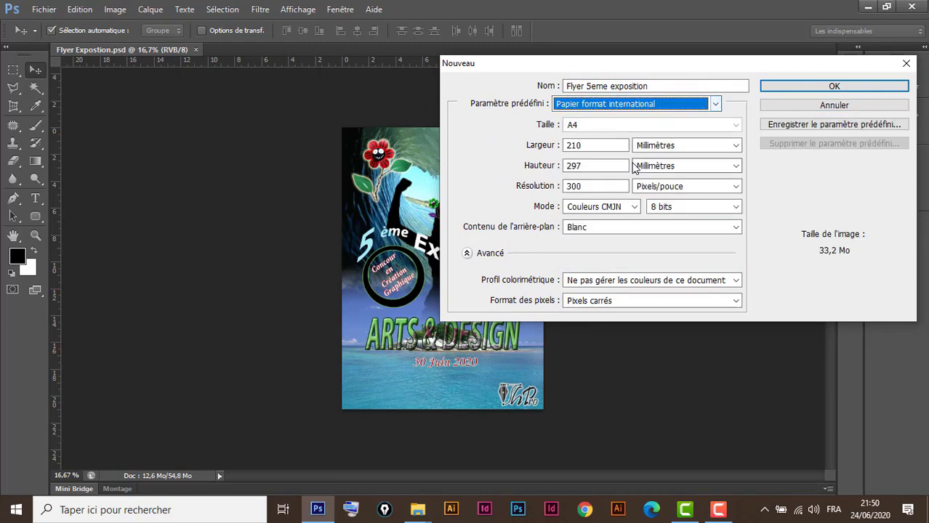
{"action": "left_click", "coordinate": [701, 127]}
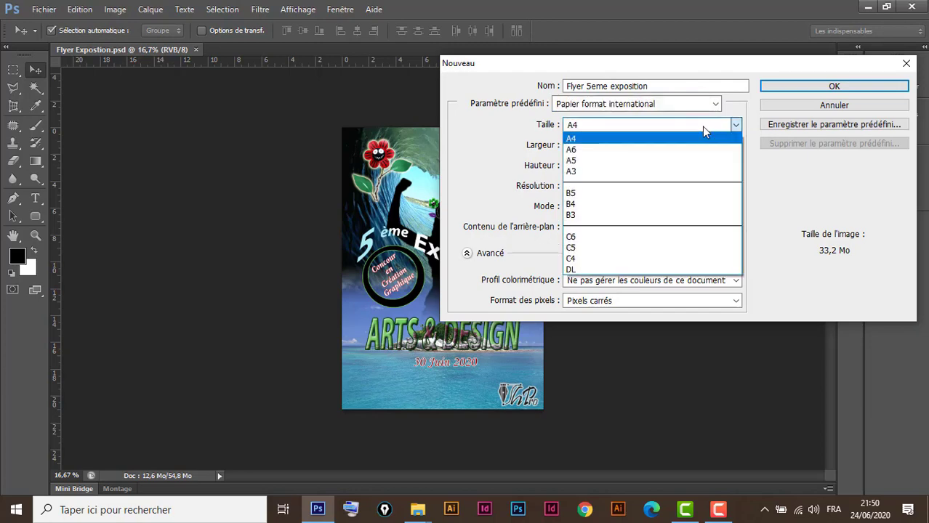
{"action": "left_click", "coordinate": [596, 161]}
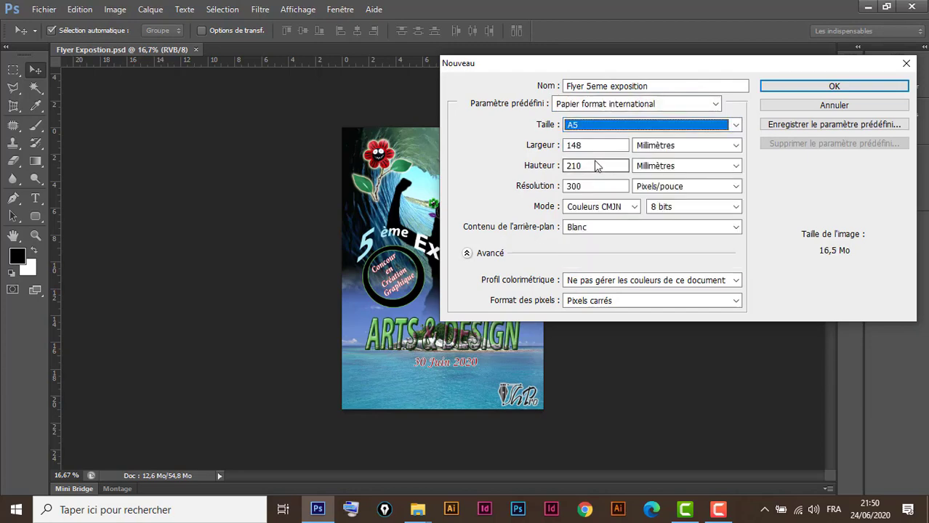
{"action": "left_click", "coordinate": [701, 146]}
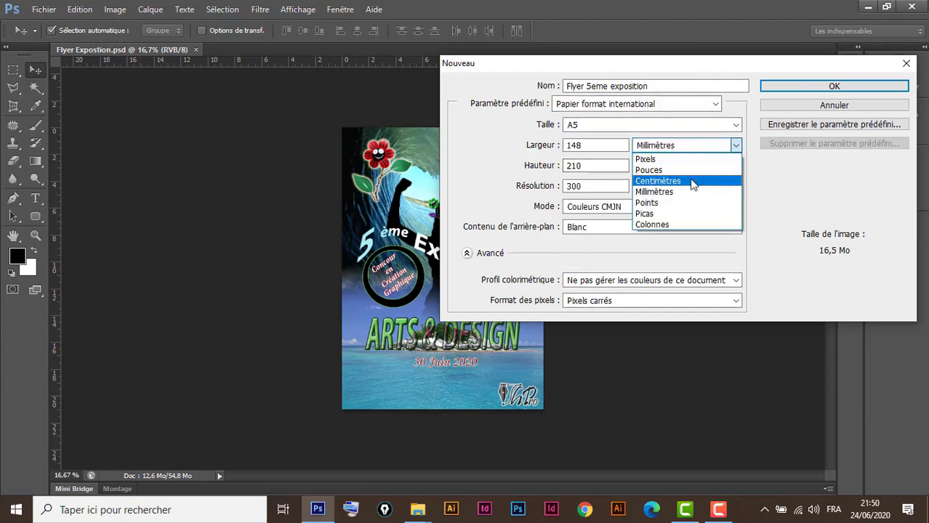
{"action": "left_click", "coordinate": [691, 183]}
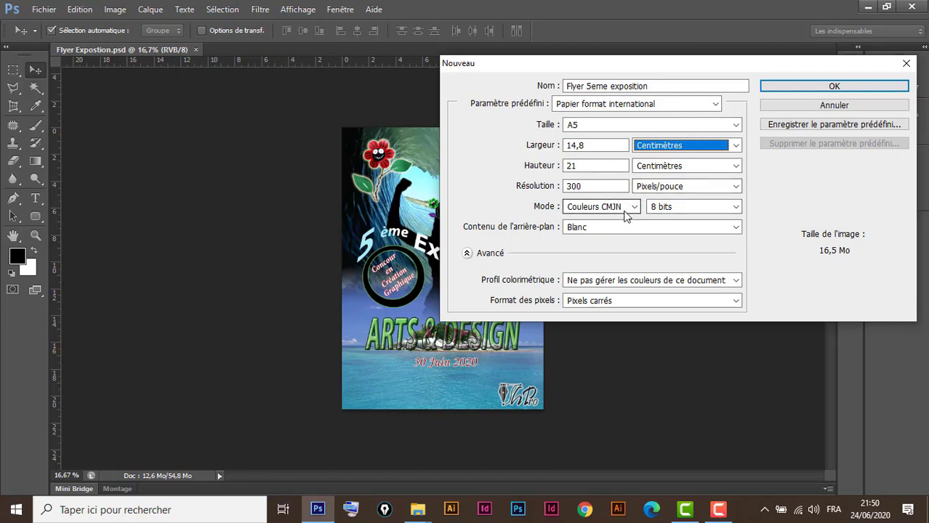
{"action": "left_click_drag", "start_coordinate": [596, 145], "coordinate": [557, 143]}
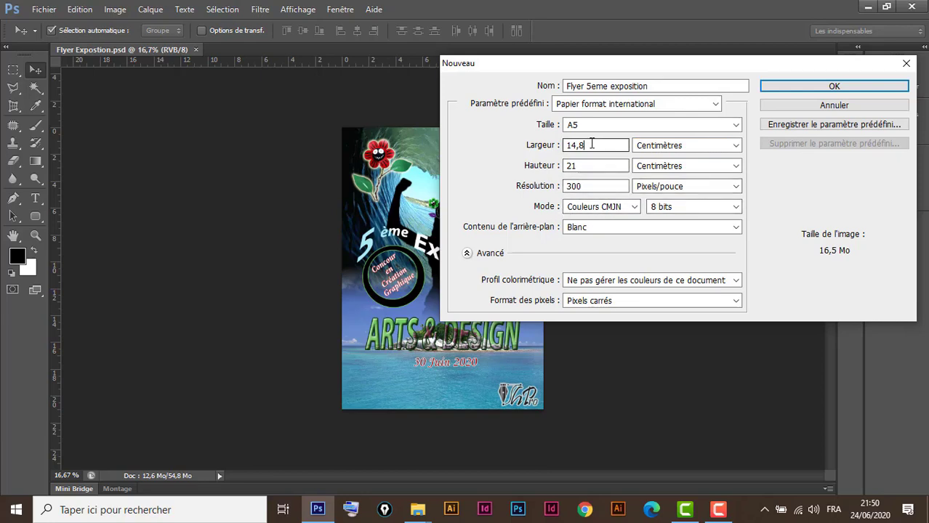
{"action": "type", "text": "15"}
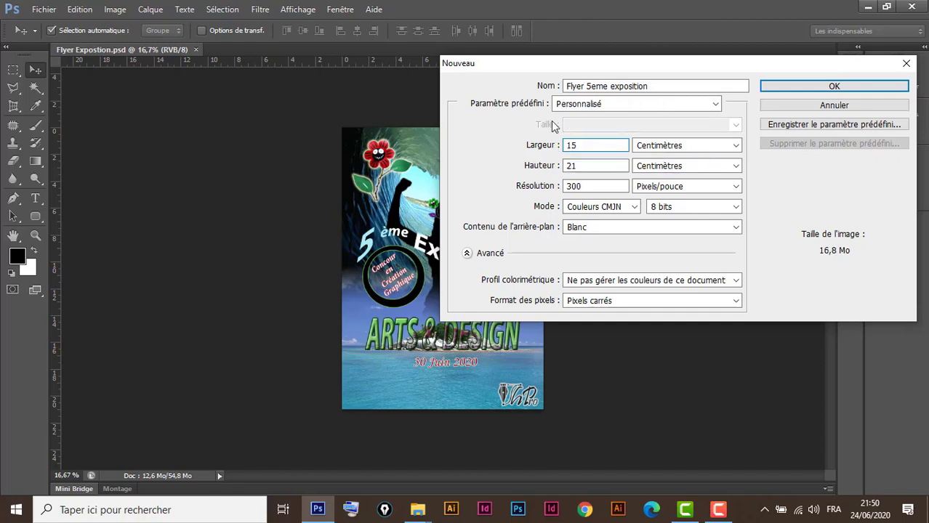
{"action": "left_click", "coordinate": [816, 90]}
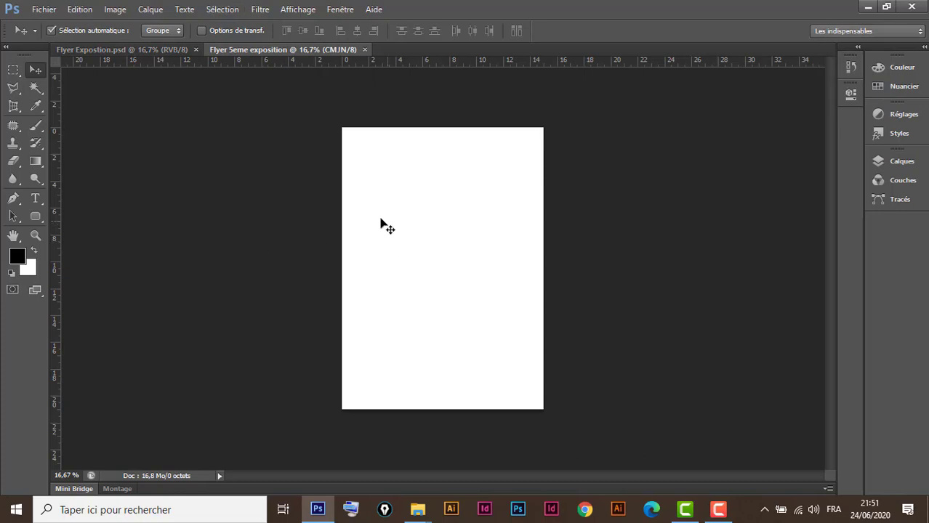
Place the tubo wave photo, enlarged to full width at the page top, and commit it.
{"action": "left_click", "coordinate": [168, 50]}
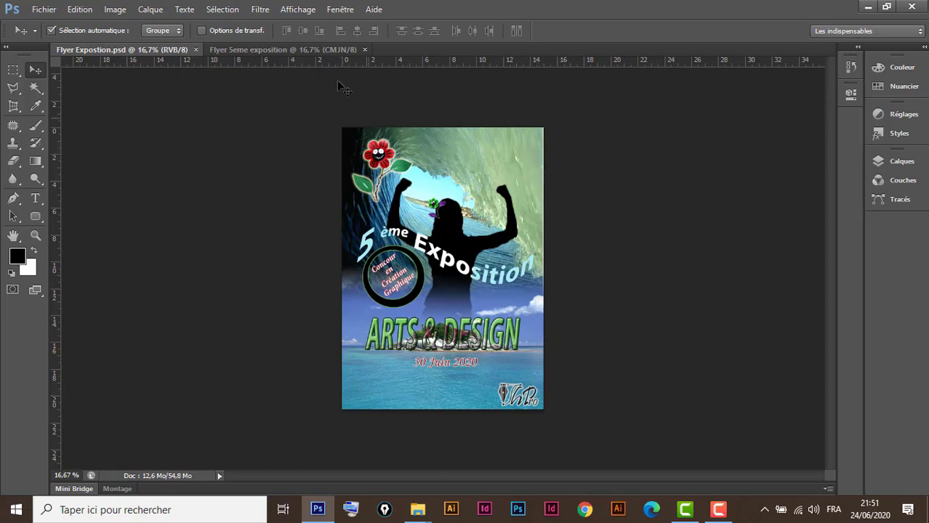
{"action": "left_click", "coordinate": [309, 51]}
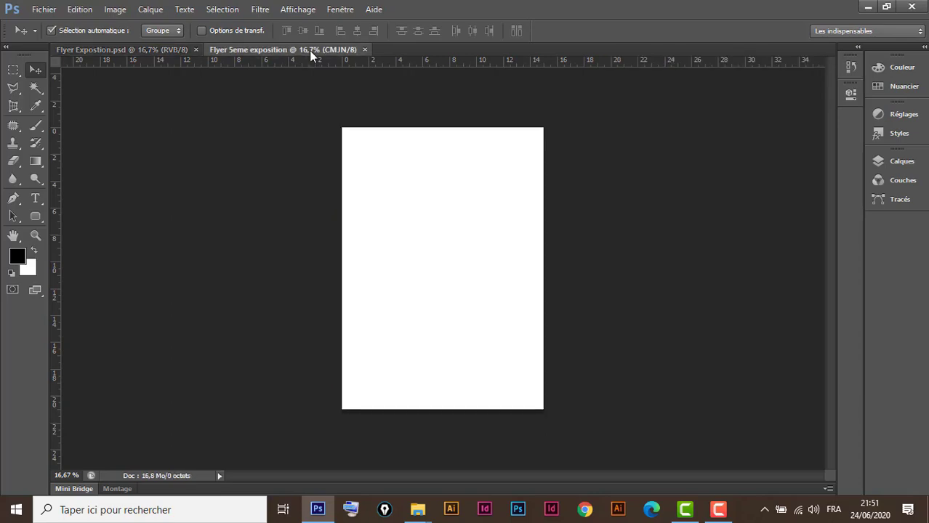
{"action": "left_click", "coordinate": [45, 10]}
{"action": "left_click", "coordinate": [97, 231]}
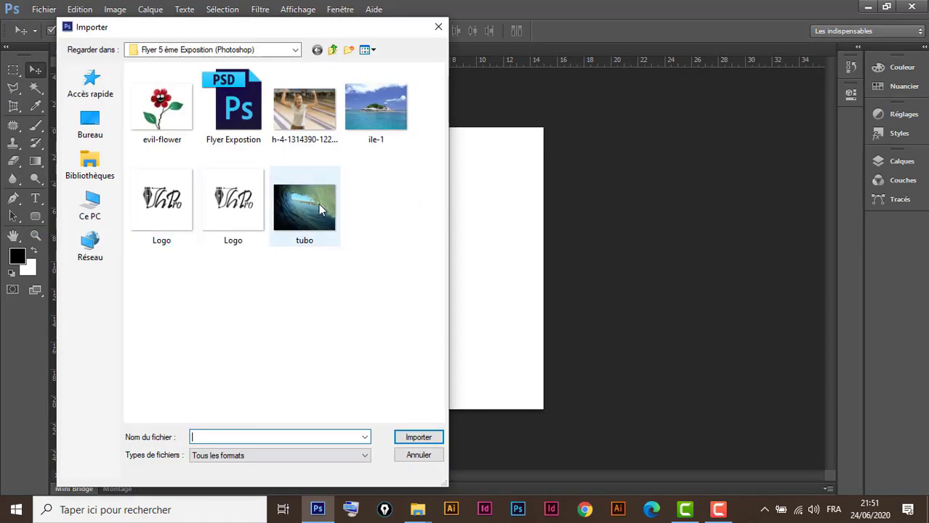
{"action": "left_click", "coordinate": [318, 204]}
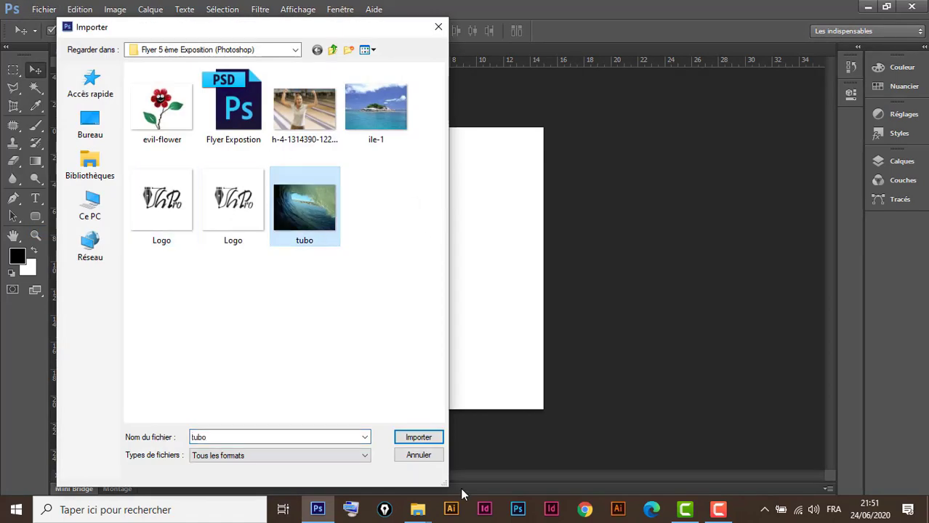
{"action": "left_click", "coordinate": [418, 438]}
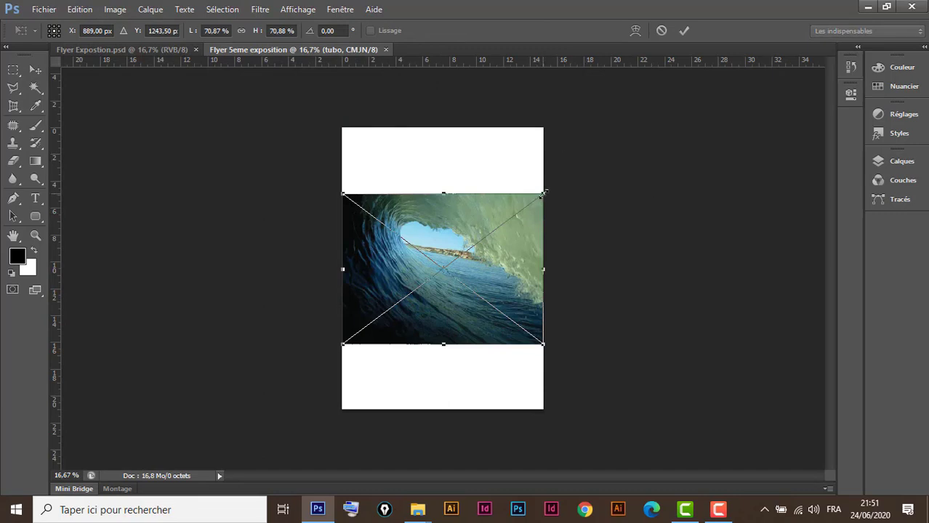
{"action": "mouse_move", "coordinate": [543, 194]}
{"action": "left_mouse_down"}
{"action": "mouse_move", "coordinate": [547, 181]}
{"action": "mouse_move", "coordinate": [587, 158]}
{"action": "left_mouse_up"}
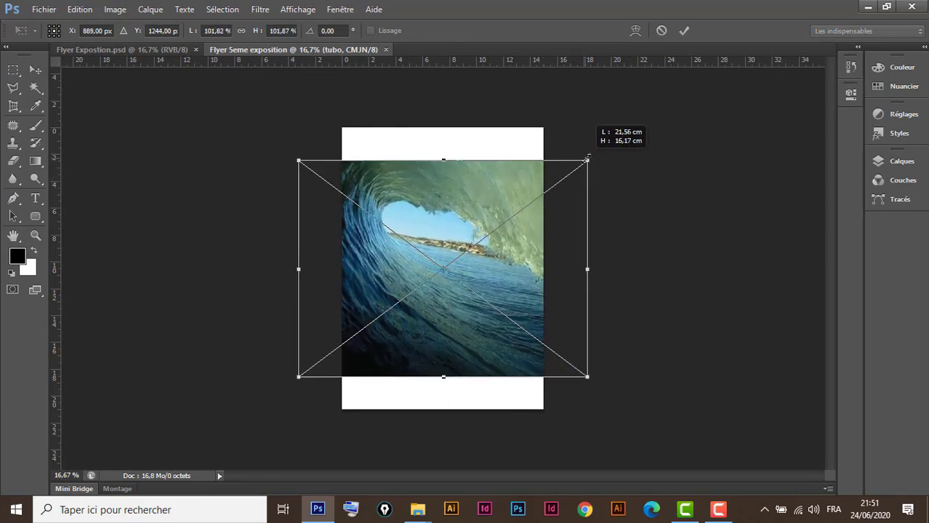
{"action": "left_click_drag", "start_coordinate": [501, 194], "coordinate": [504, 155]}
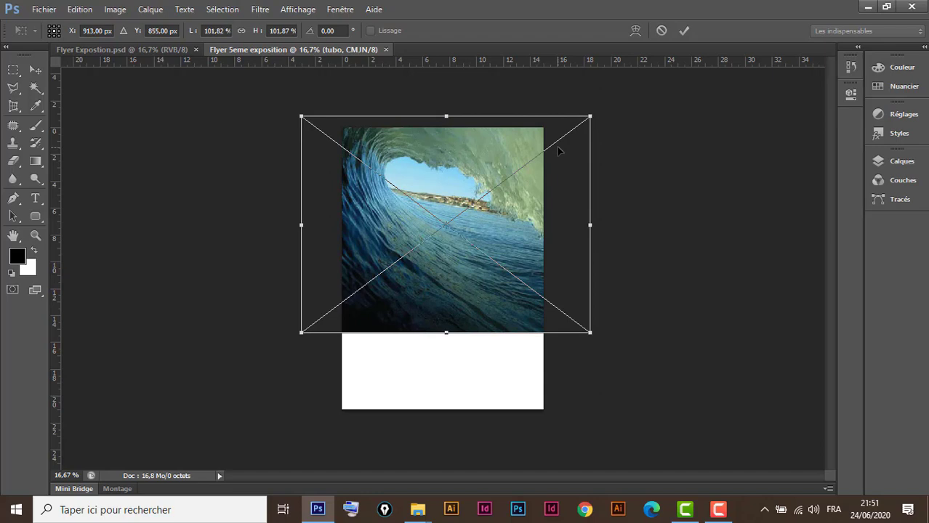
{"action": "left_click", "coordinate": [685, 30]}
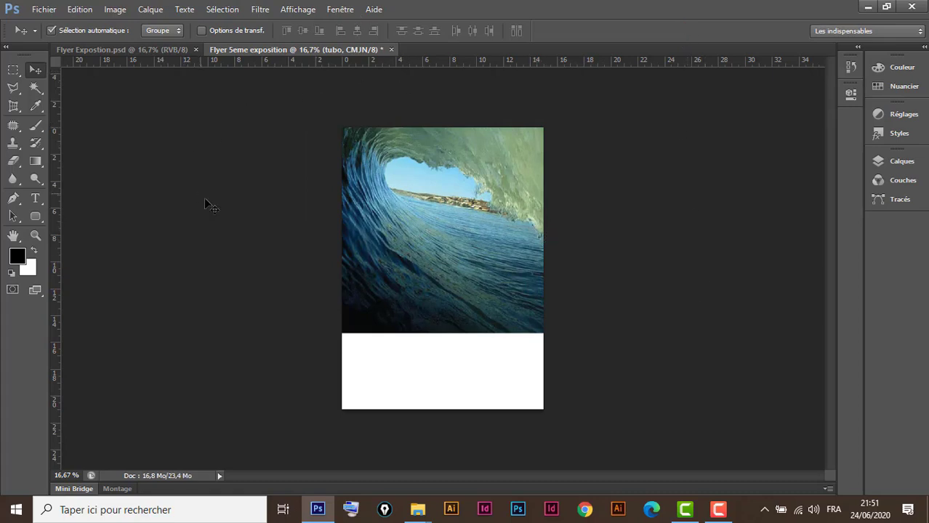
Place the ile-1 island photo enlarged, with its top edge nudged up against the wave's bottom.
{"action": "left_click", "coordinate": [44, 10]}
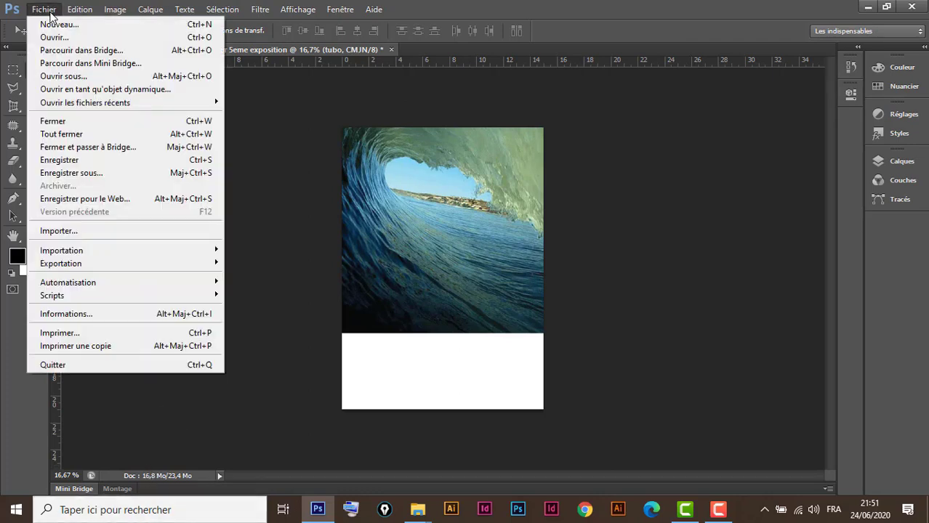
{"action": "left_click", "coordinate": [73, 233]}
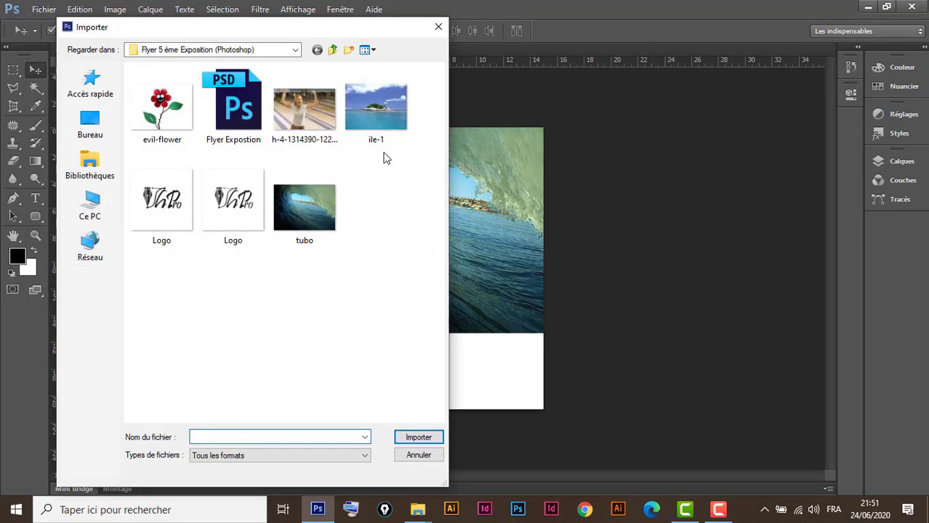
{"action": "left_click", "coordinate": [385, 124]}
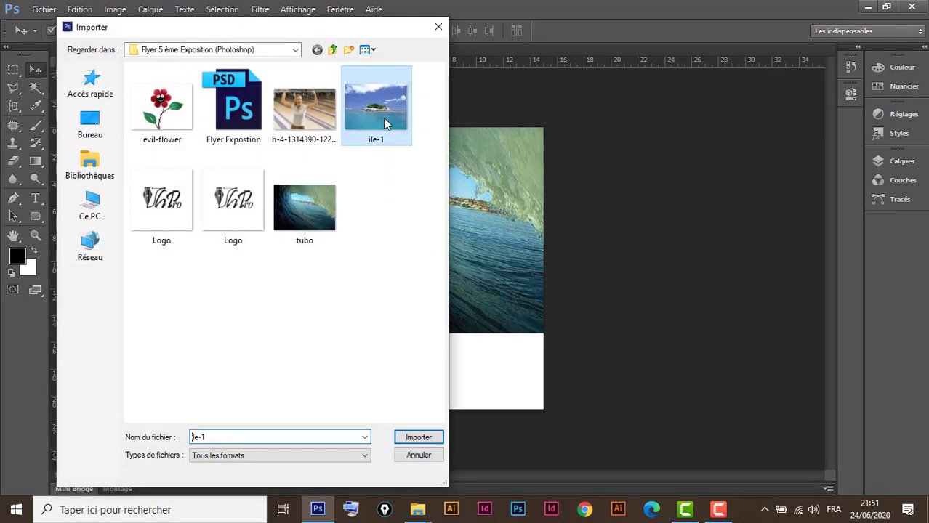
{"action": "left_click", "coordinate": [412, 437]}
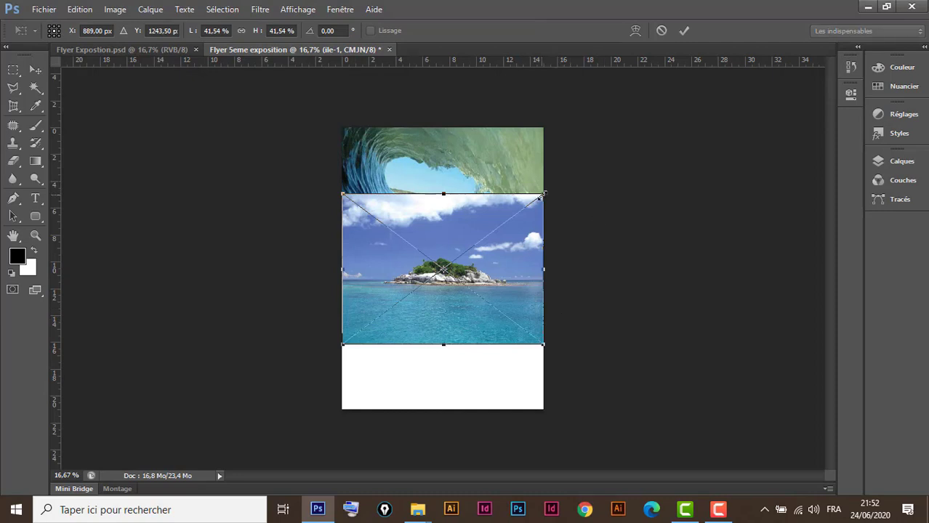
{"action": "left_click_drag", "start_coordinate": [542, 195], "coordinate": [583, 164]}
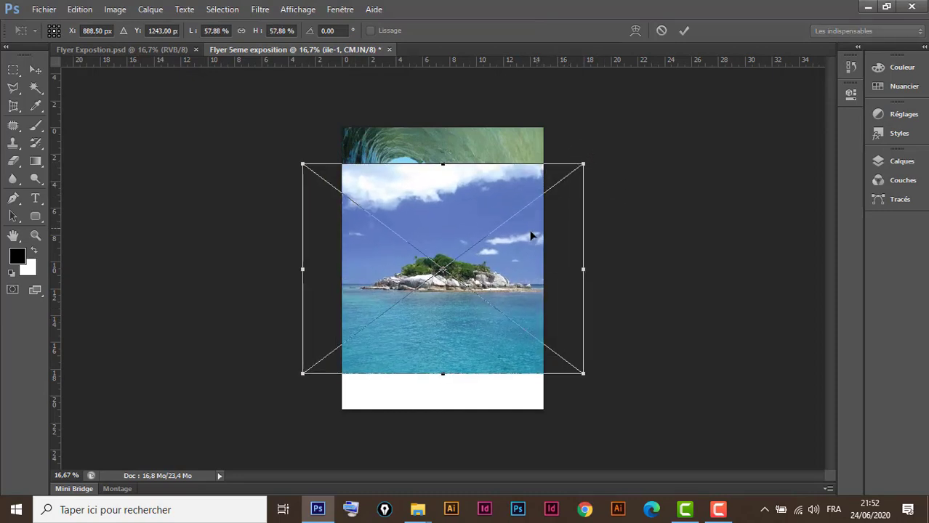
{"action": "left_click_drag", "start_coordinate": [531, 235], "coordinate": [527, 297]}
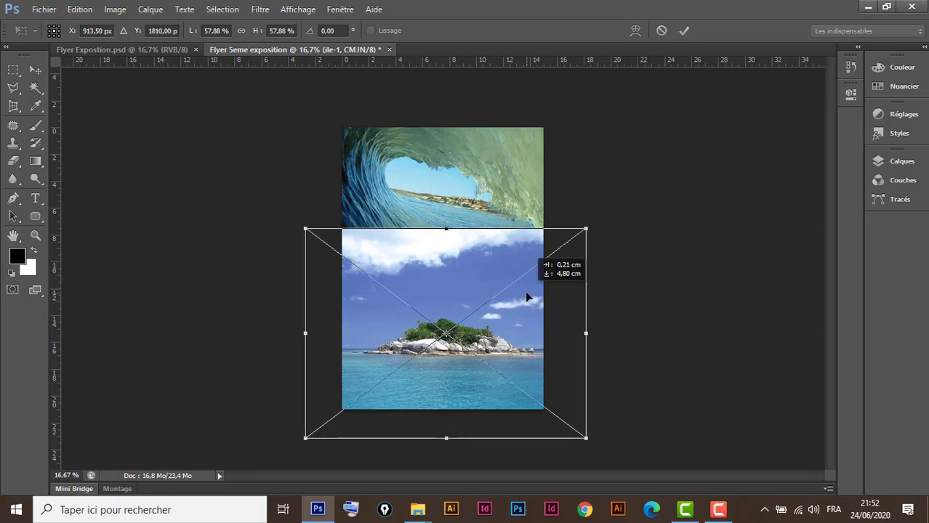
{"action": "left_click_drag", "start_coordinate": [527, 297], "coordinate": [527, 300]}
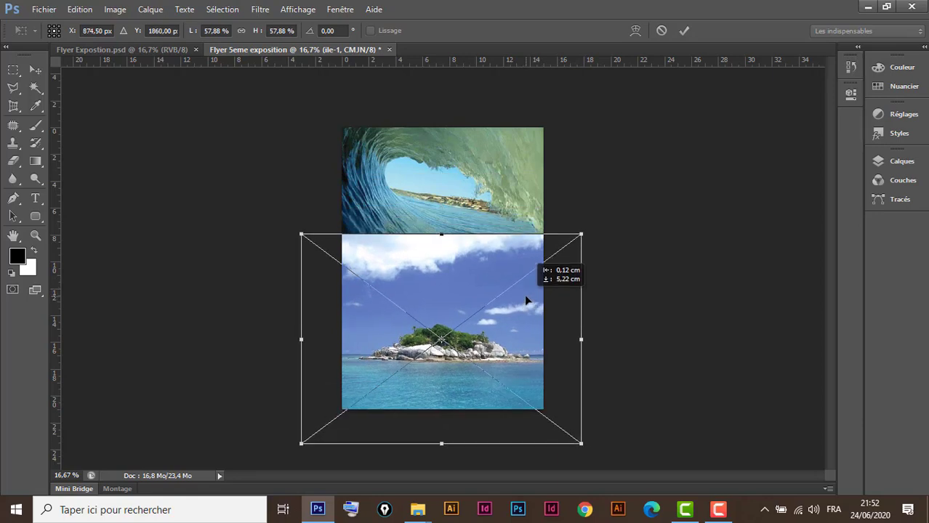
{"action": "key", "text": "Up"}
{"action": "key", "text": "Up"}
{"action": "key", "text": "Up"}
{"action": "key", "text": "Up"}
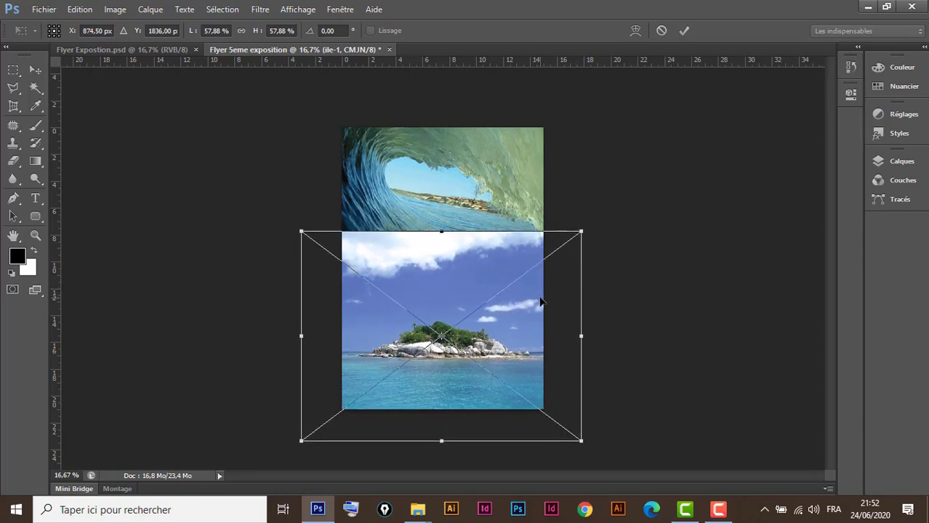
{"action": "key", "text": "Up"}
{"action": "key", "text": "Up"}
{"action": "key", "text": "Up"}
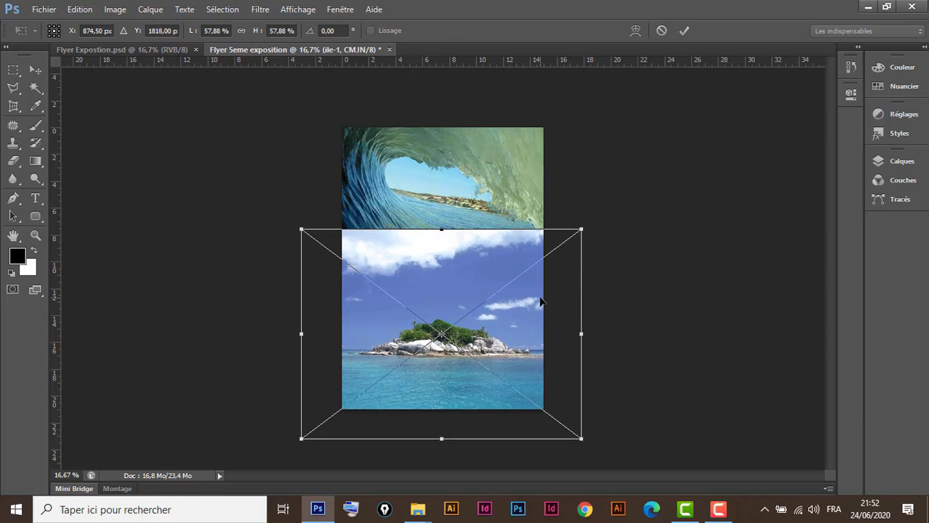
{"action": "key", "text": "Return"}
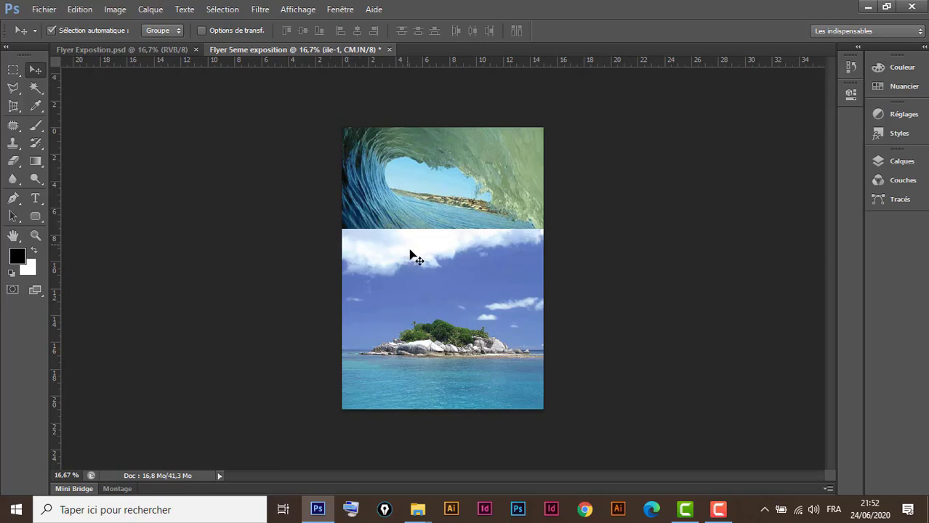
Expand the Layers panel and inspect Calque 3 in the reference, then return with the Eraser.
{"action": "left_click", "coordinate": [901, 160]}
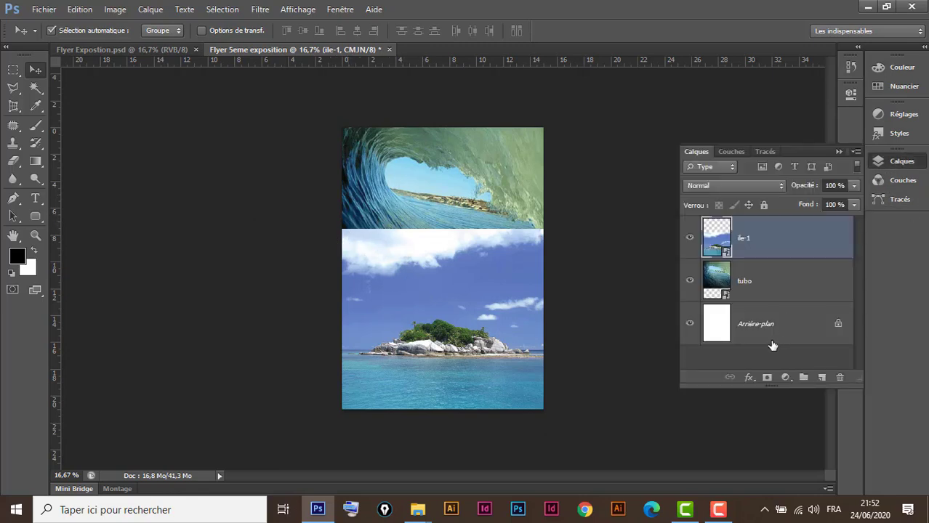
{"action": "left_click_drag", "start_coordinate": [771, 400], "coordinate": [768, 457]}
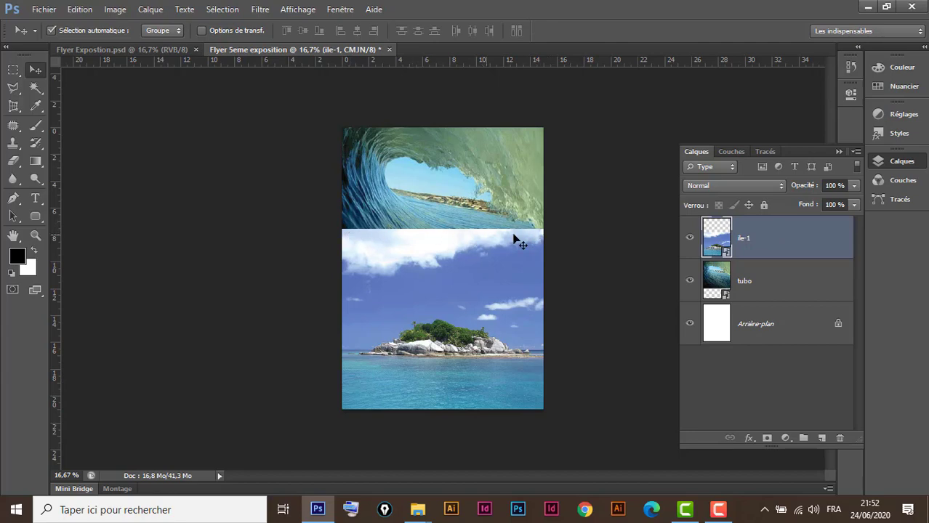
{"action": "left_click", "coordinate": [161, 48]}
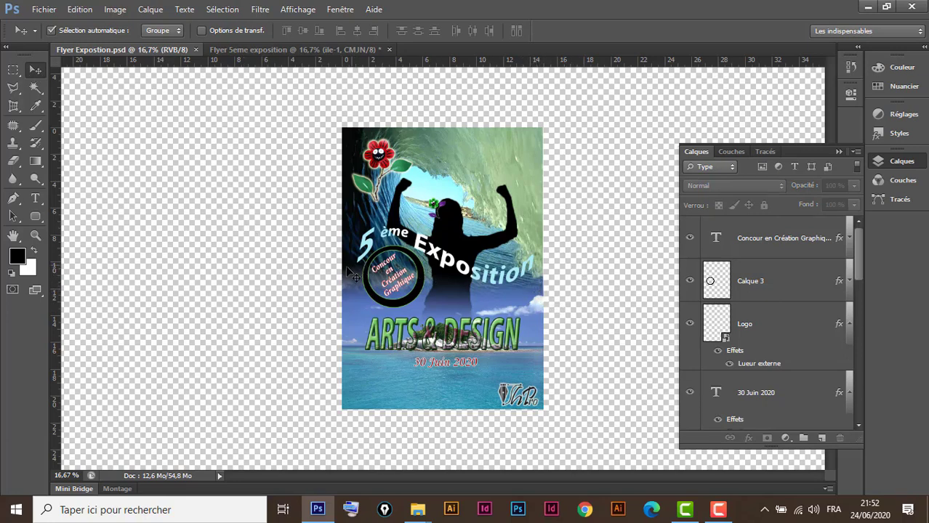
{"action": "left_click", "coordinate": [795, 288]}
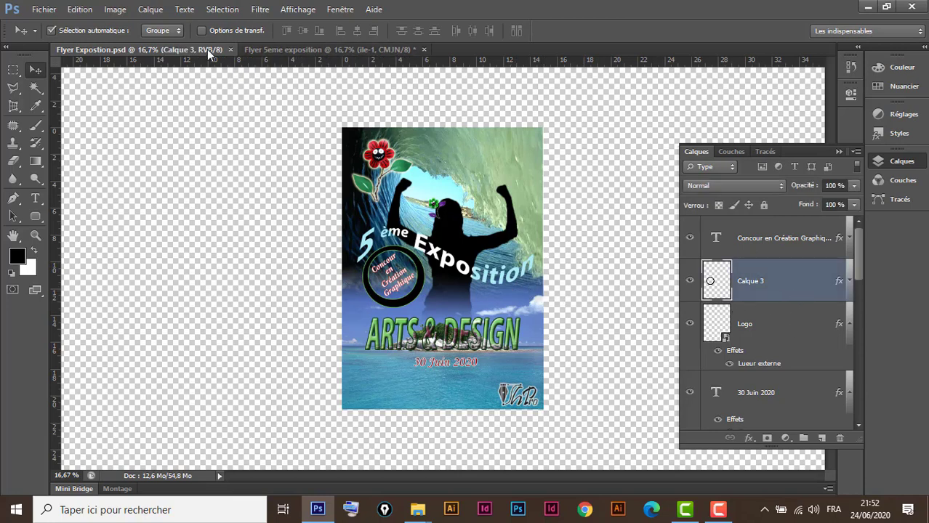
{"action": "left_click", "coordinate": [839, 151]}
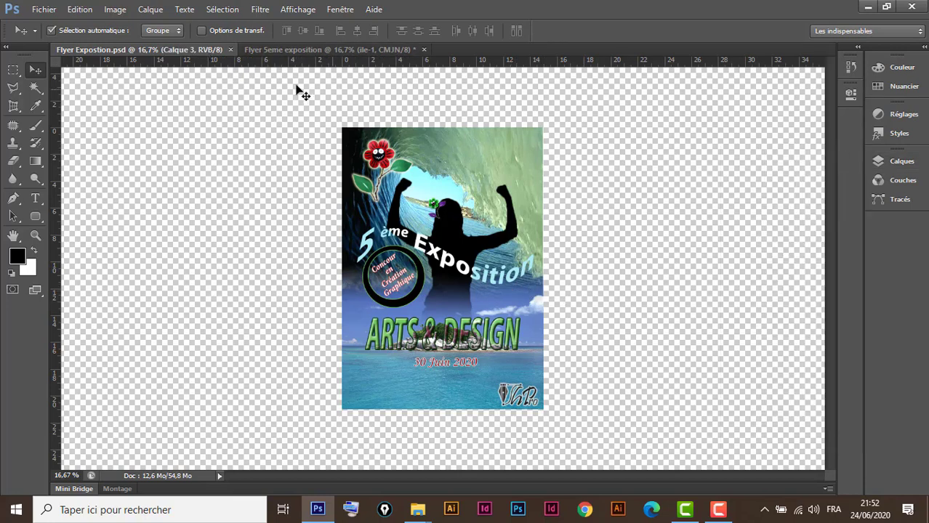
{"action": "left_click", "coordinate": [283, 52]}
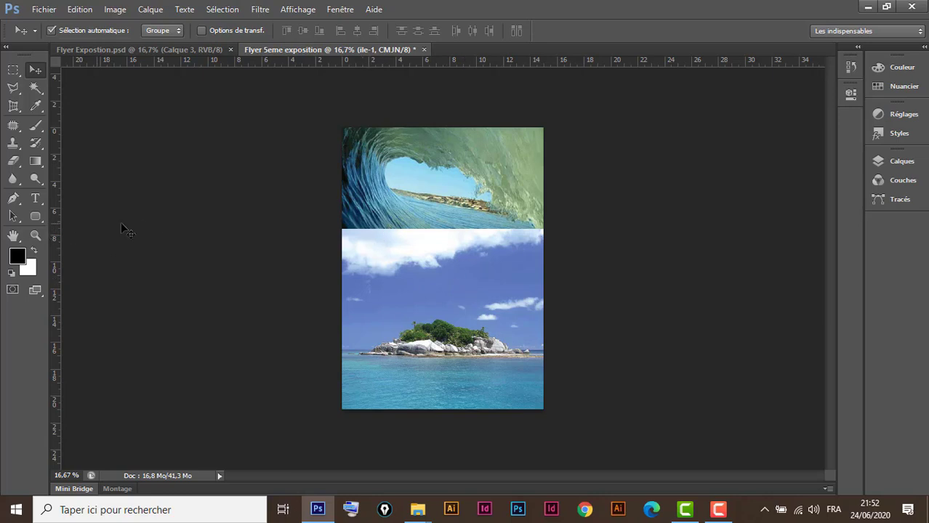
{"action": "left_click", "coordinate": [13, 161]}
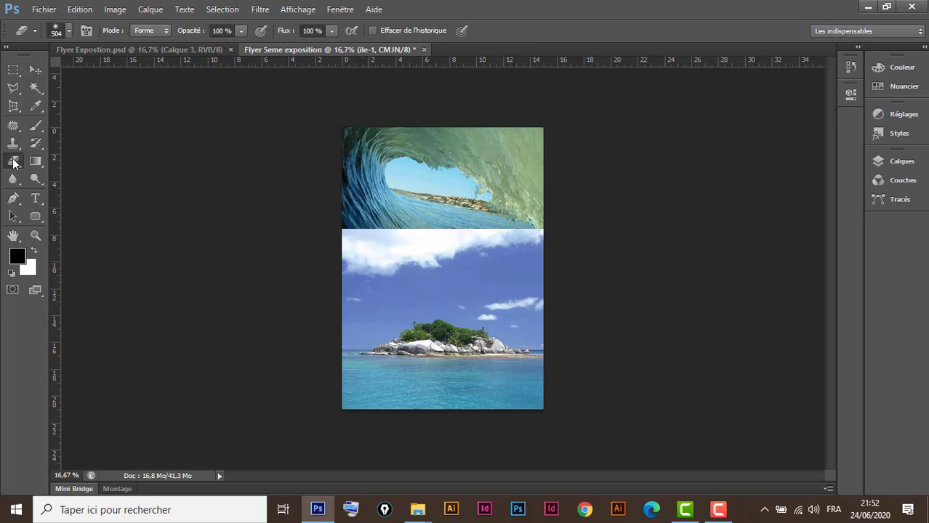
Rasterize the ile-1 layer so it can be erased.
{"action": "left_click", "coordinate": [910, 162]}
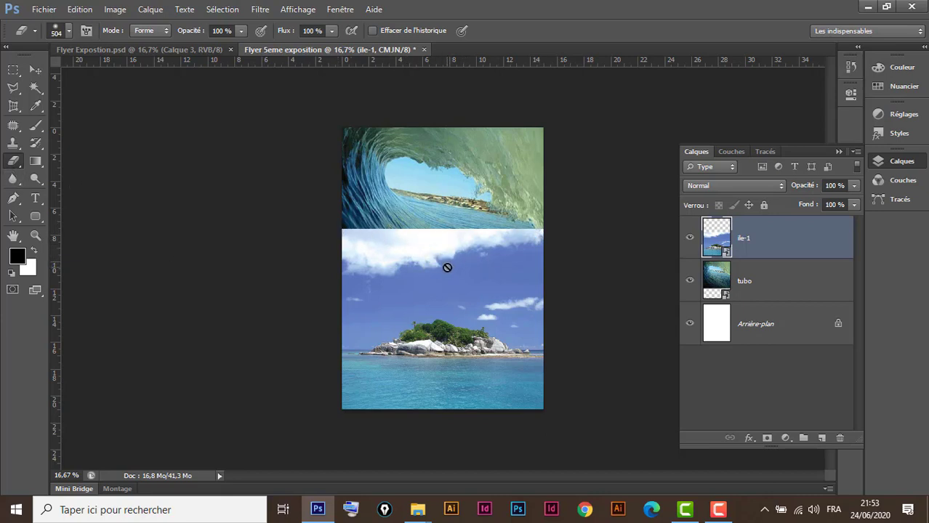
{"action": "right_click", "coordinate": [781, 241]}
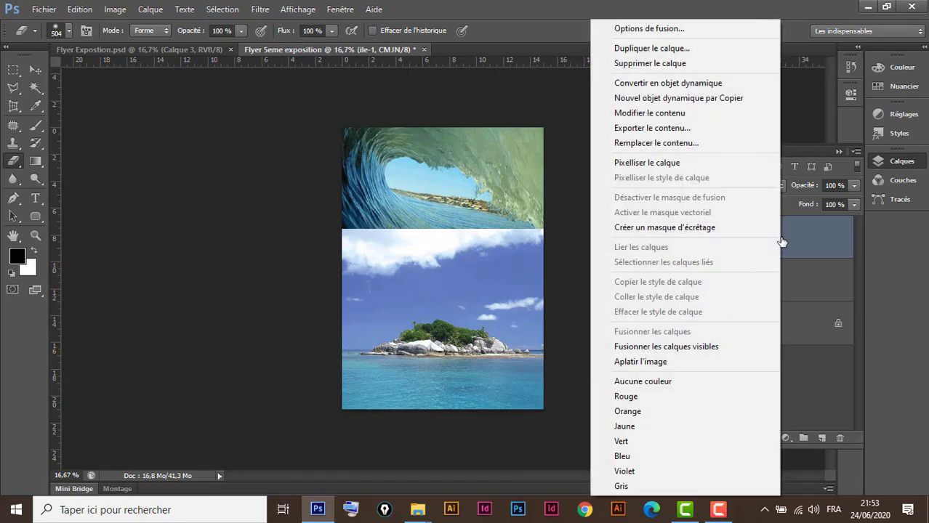
{"action": "left_click", "coordinate": [680, 164]}
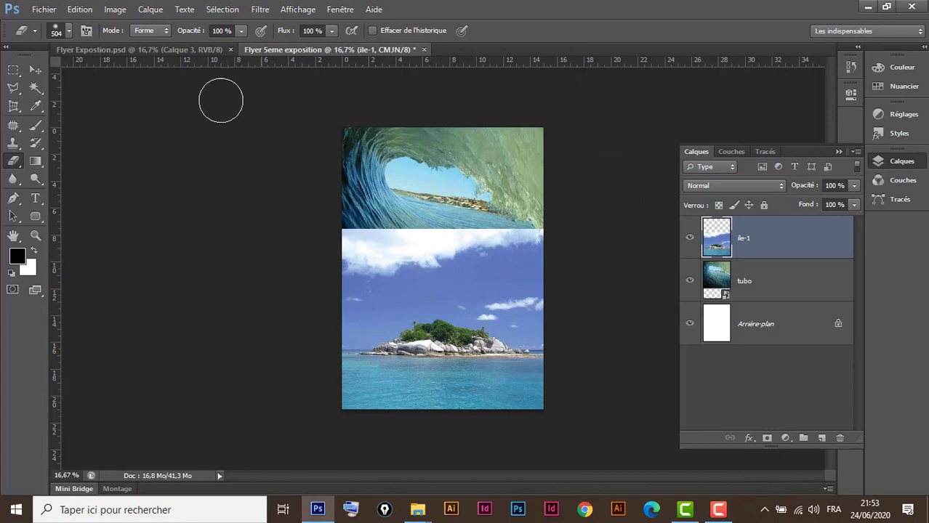
Erase the island's sky with a soft 0% hardness 825 px eraser.
{"action": "left_click", "coordinate": [69, 30]}
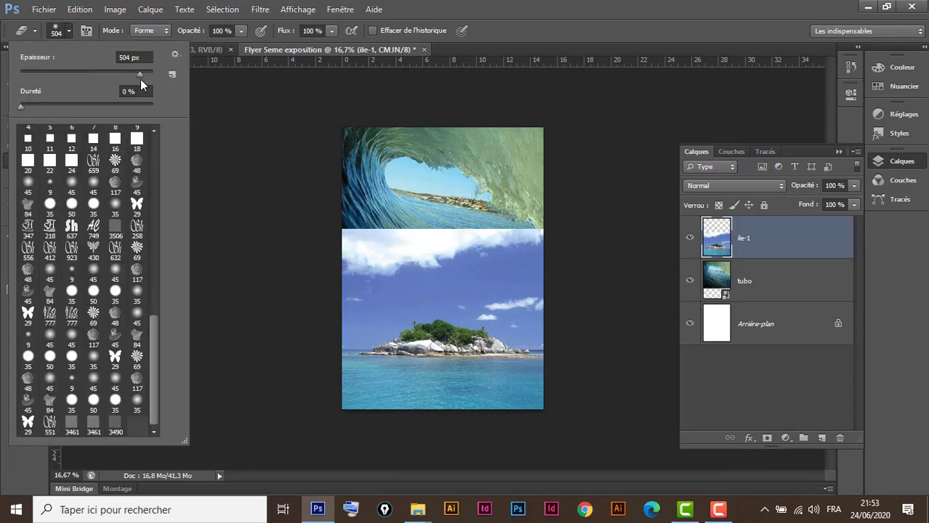
{"action": "double_click", "coordinate": [129, 57]}
{"action": "type", "text": "1753"}
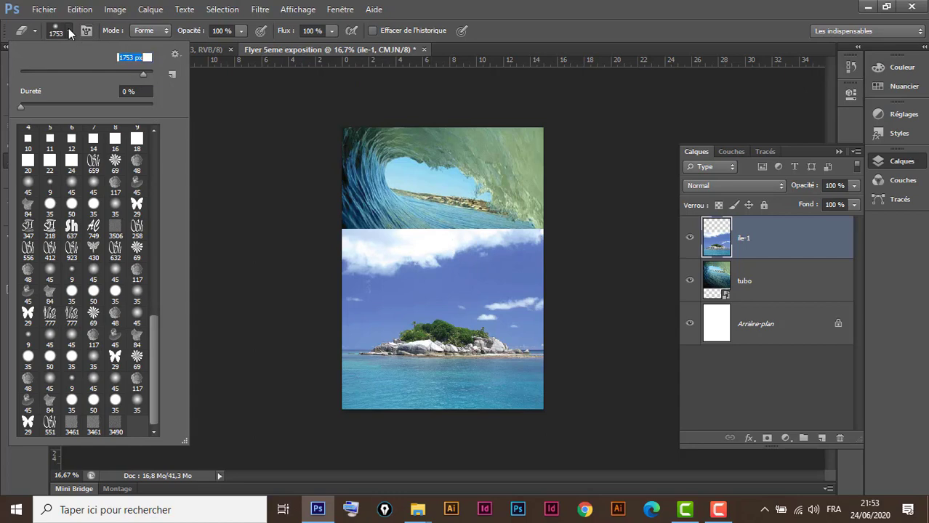
{"action": "key", "text": "Return"}
{"action": "left_click", "coordinate": [69, 29]}
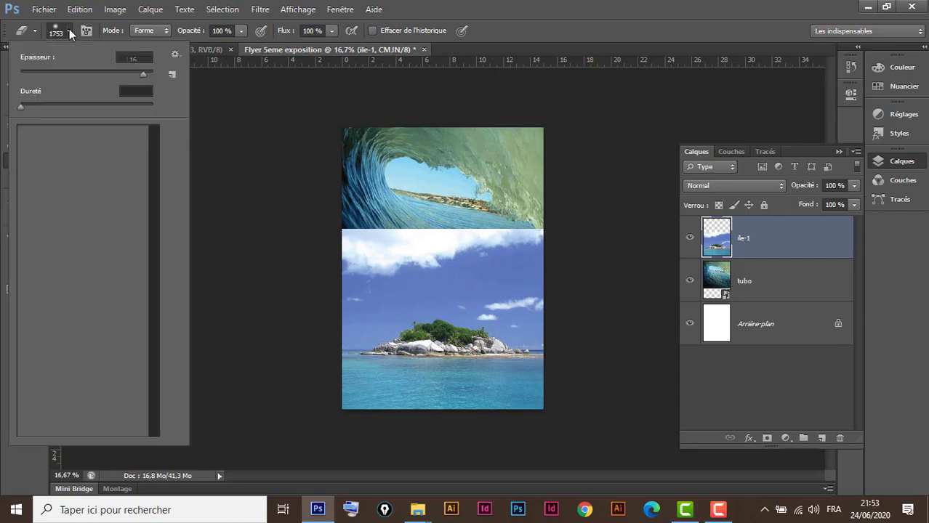
{"action": "mouse_move", "coordinate": [153, 340]}
{"action": "left_mouse_down"}
{"action": "mouse_move", "coordinate": [159, 241]}
{"action": "mouse_move", "coordinate": [147, 136]}
{"action": "left_mouse_up"}
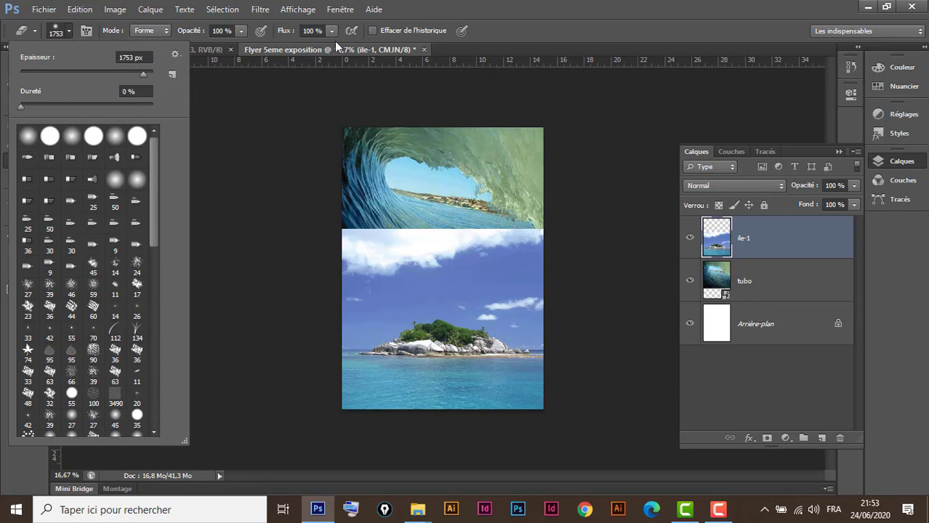
{"action": "left_click", "coordinate": [521, 18]}
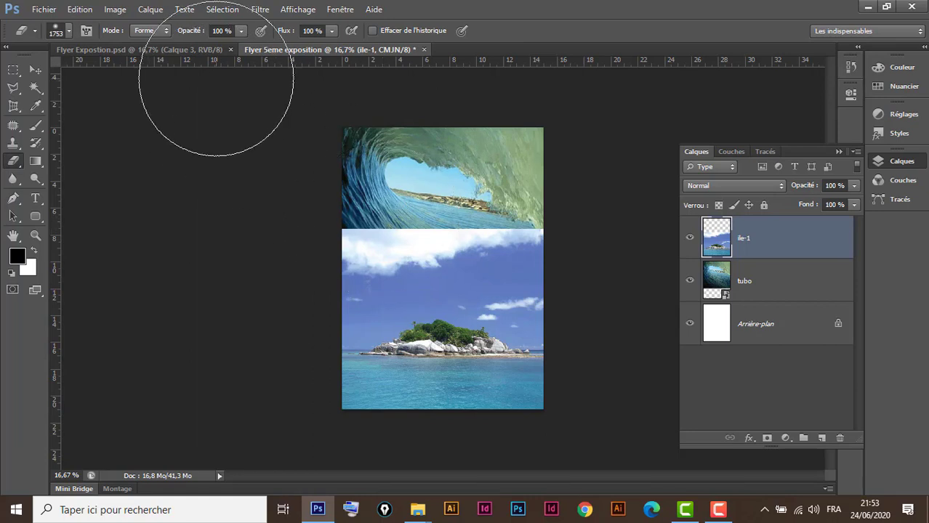
{"action": "left_click", "coordinate": [69, 29]}
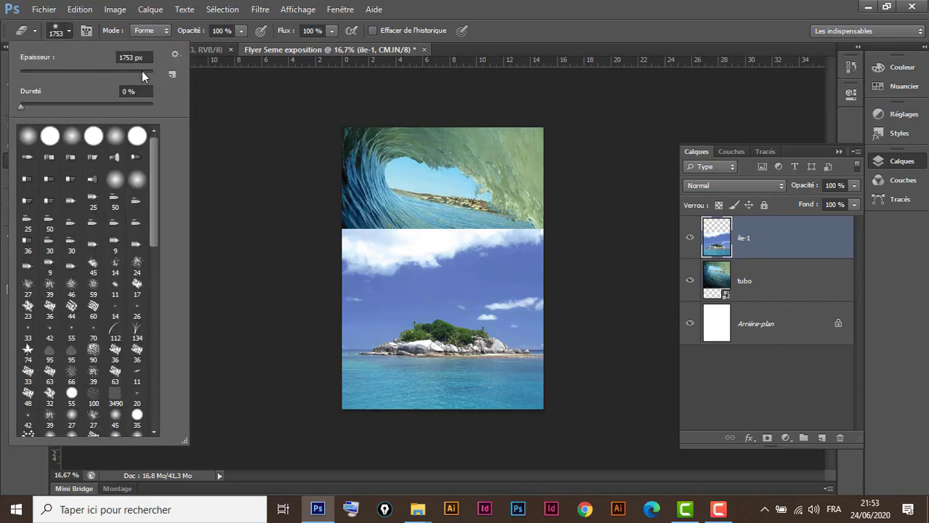
{"action": "type", "text": "494"}
{"action": "key", "text": "Return"}
{"action": "left_click_drag", "start_coordinate": [141, 76], "coordinate": [143, 78]}
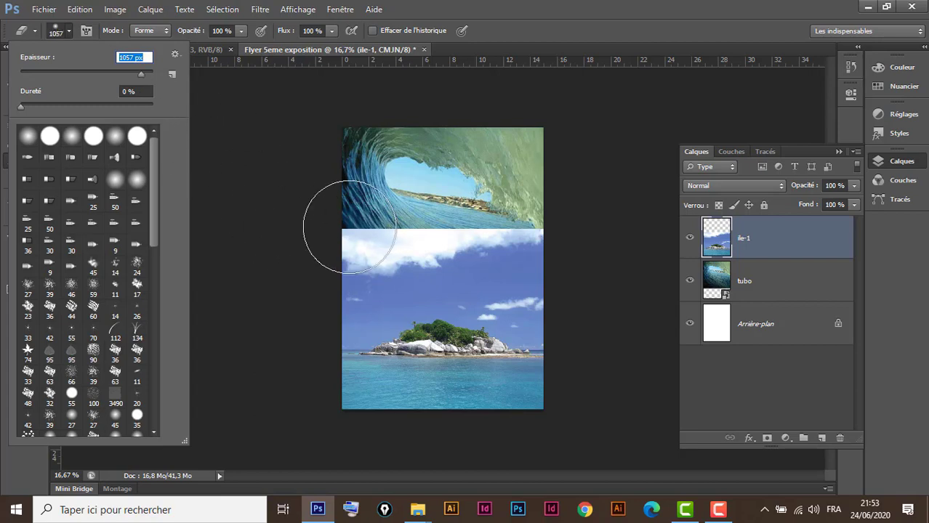
{"action": "type", "text": "825"}
{"action": "key", "text": "Return"}
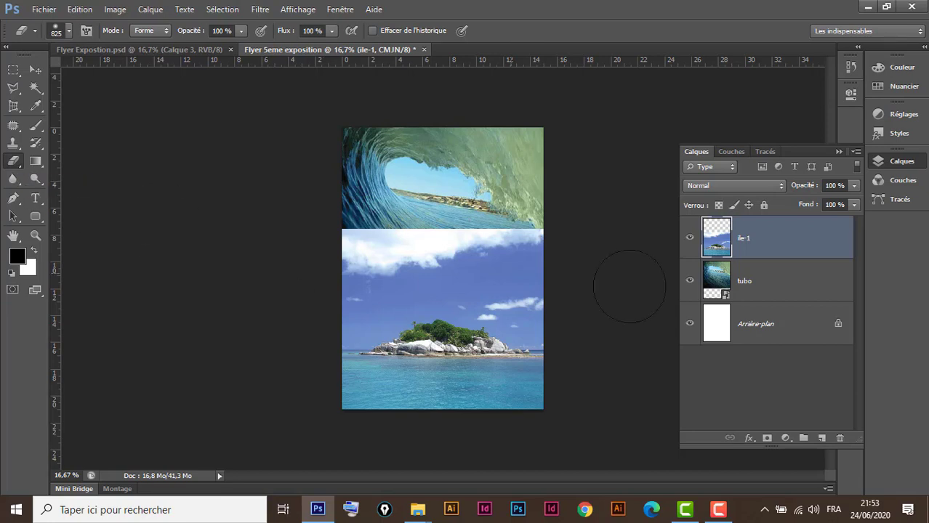
{"action": "mouse_move", "coordinate": [346, 223]}
{"action": "left_mouse_down"}
{"action": "mouse_move", "coordinate": [550, 226]}
{"action": "mouse_move", "coordinate": [364, 236]}
{"action": "left_mouse_up"}
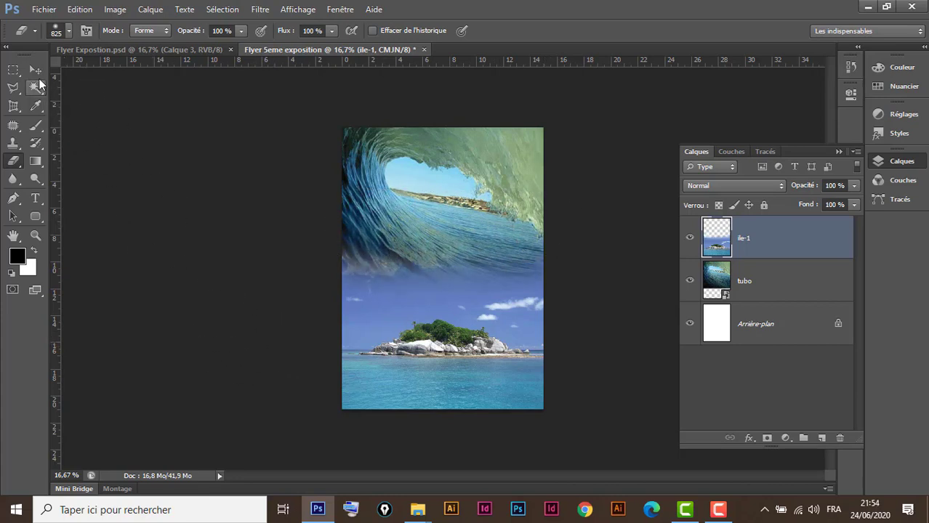
Check the blend by toggling the tubo layer, then undo the erase and the rasterizing of ile-1.
{"action": "left_click", "coordinate": [35, 69]}
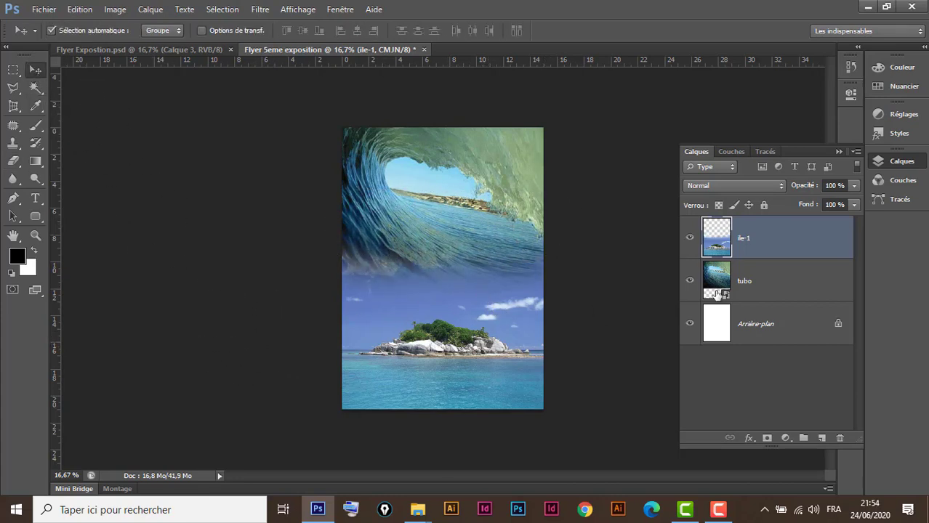
{"action": "left_click", "coordinate": [690, 282]}
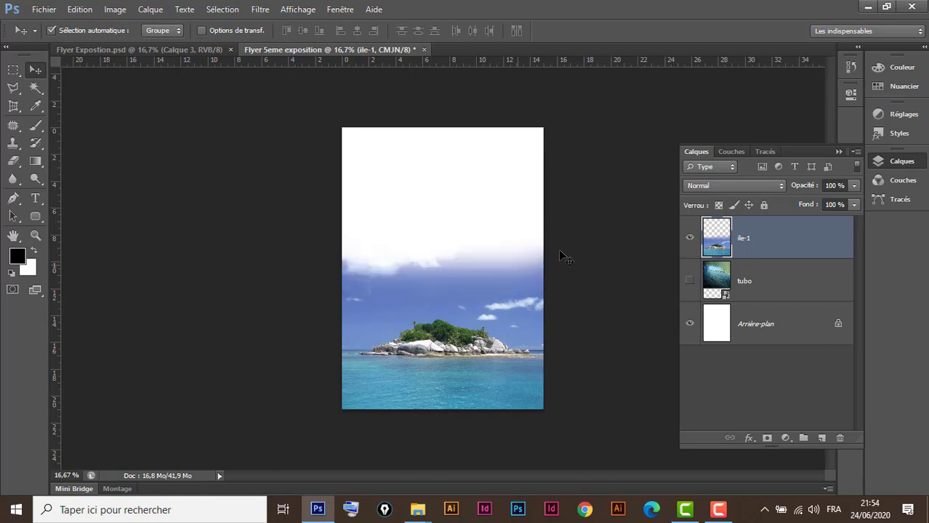
{"action": "left_click", "coordinate": [689, 282]}
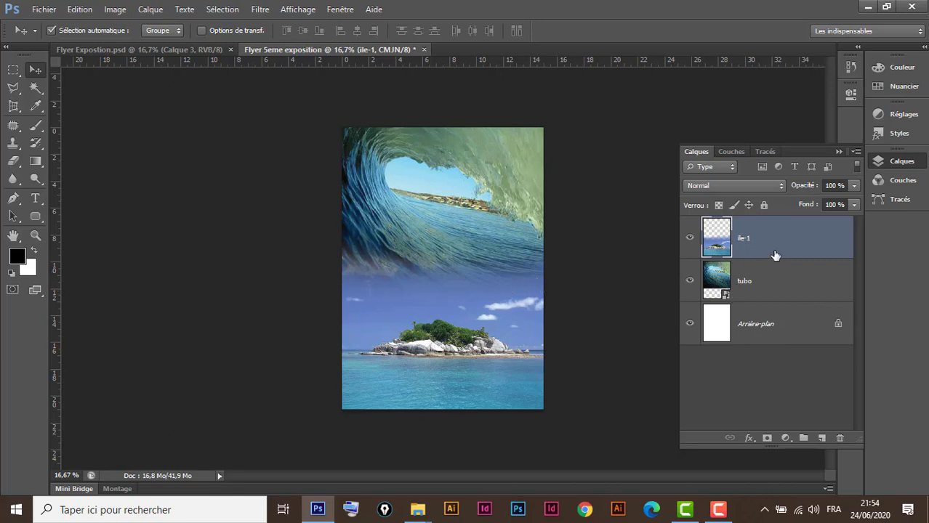
{"action": "left_click", "coordinate": [690, 280]}
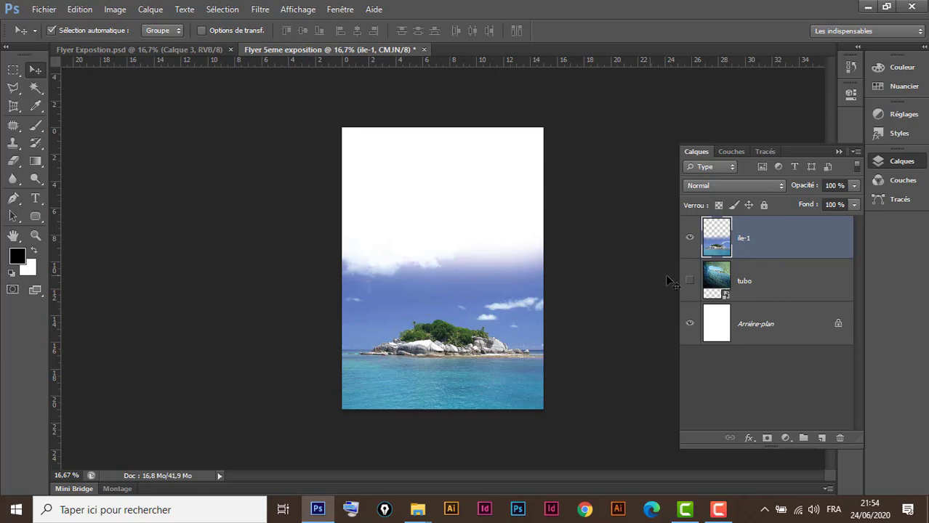
{"action": "left_click", "coordinate": [690, 282]}
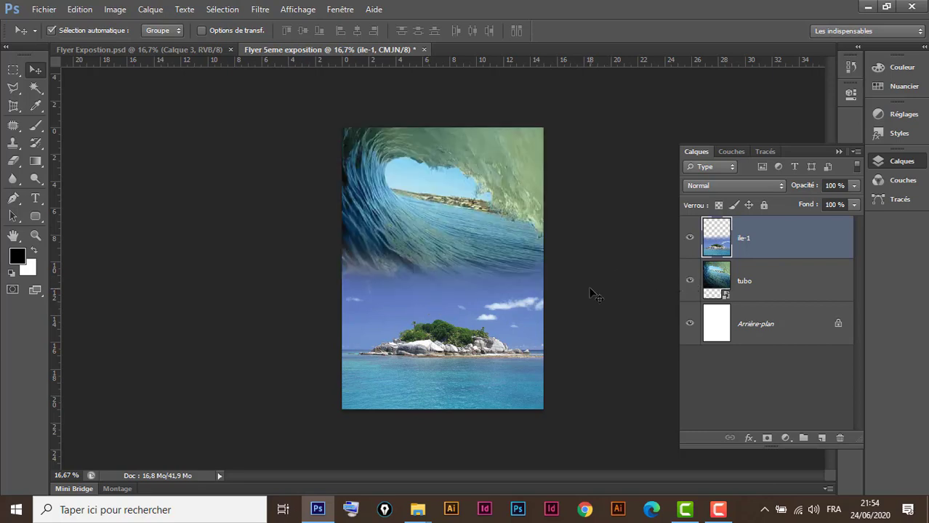
{"action": "key", "text": "ctrl+z"}
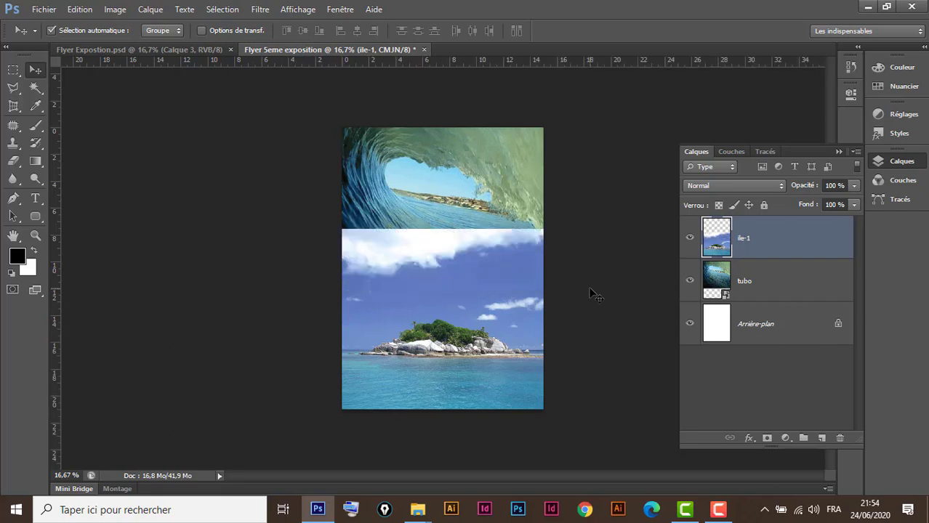
{"action": "key", "text": "ctrl+alt+z"}
Add a layer mask to ile-1 and choose a soft round brush, 0% hardness, about 500 px.
{"action": "left_click", "coordinate": [768, 440]}
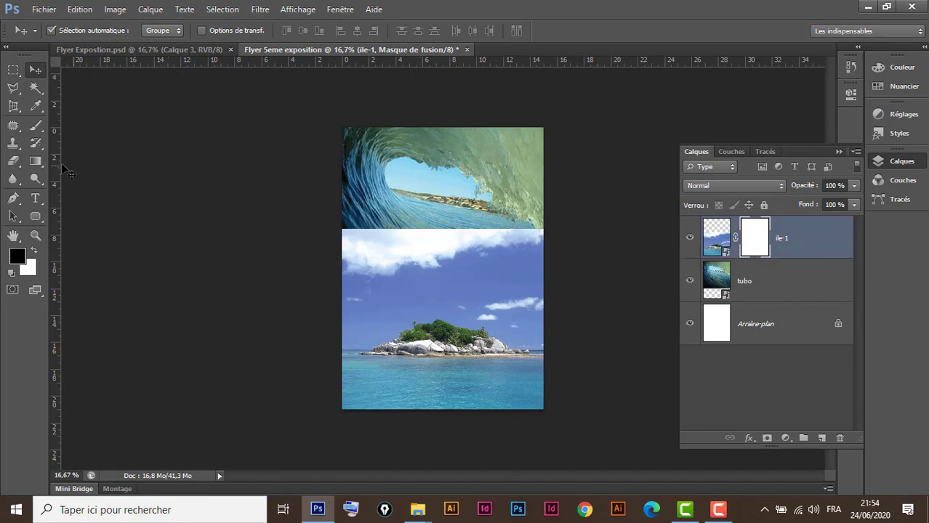
{"action": "left_click", "coordinate": [36, 126]}
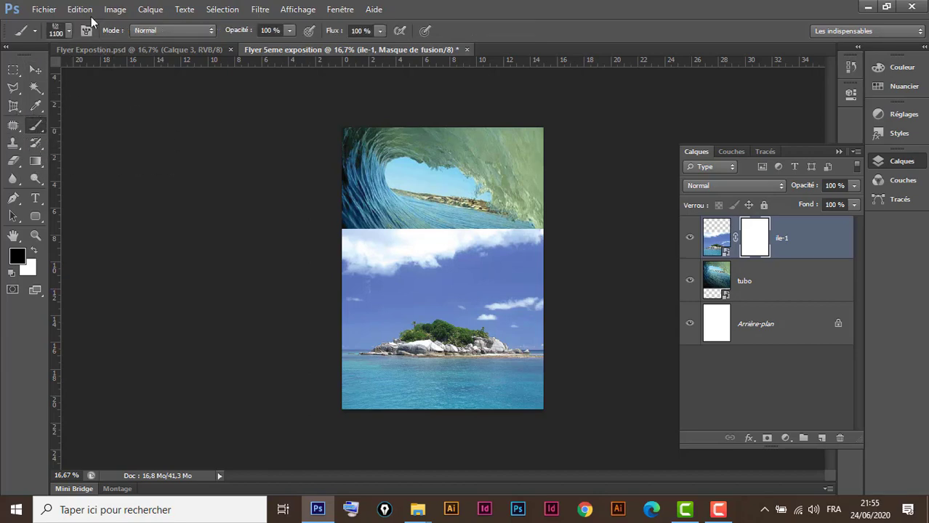
{"action": "left_click", "coordinate": [70, 29]}
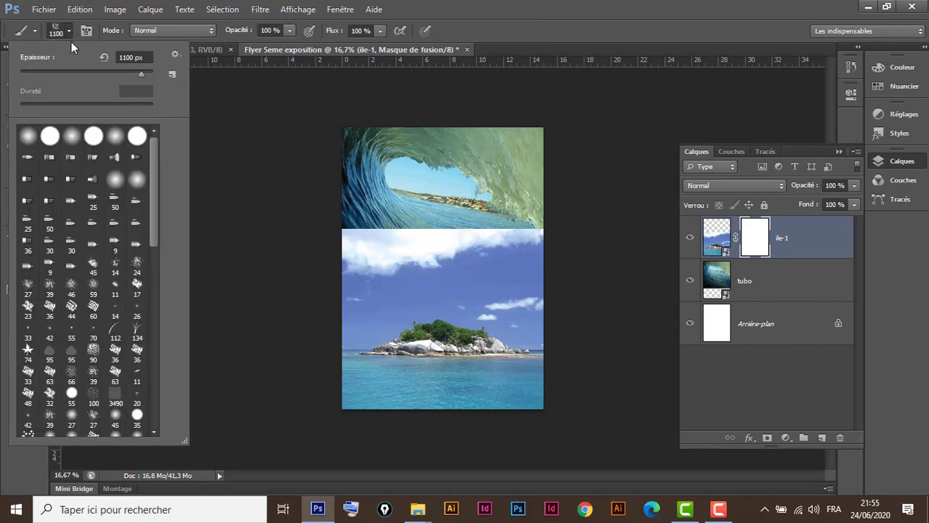
{"action": "left_click", "coordinate": [29, 138]}
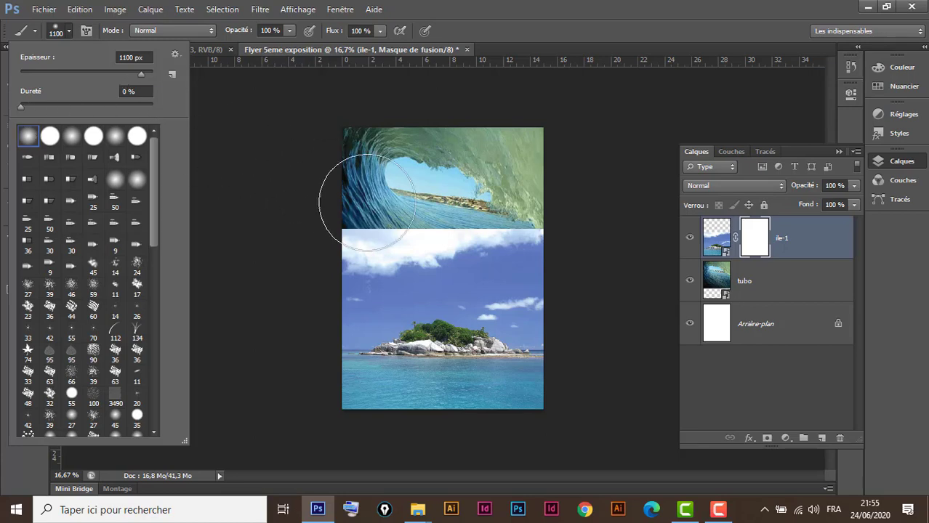
{"action": "left_click", "coordinate": [139, 73]}
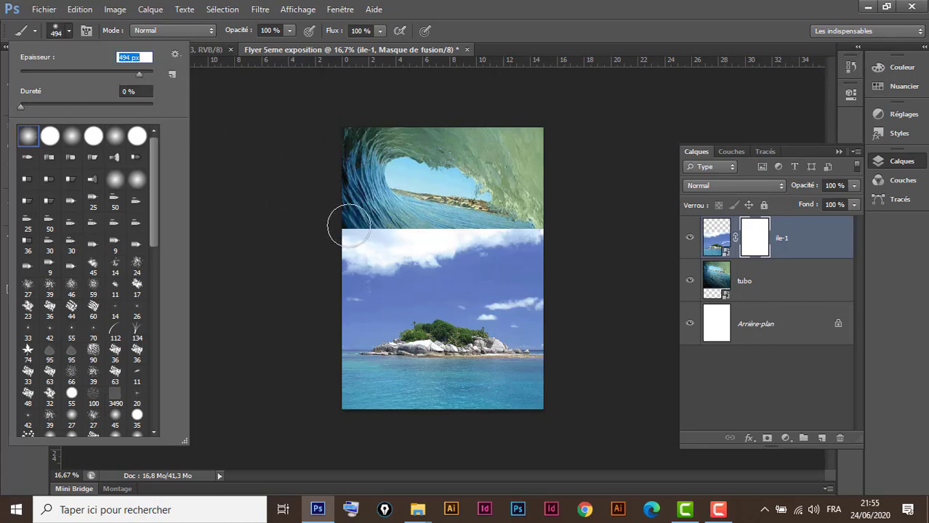
{"action": "left_click", "coordinate": [141, 73]}
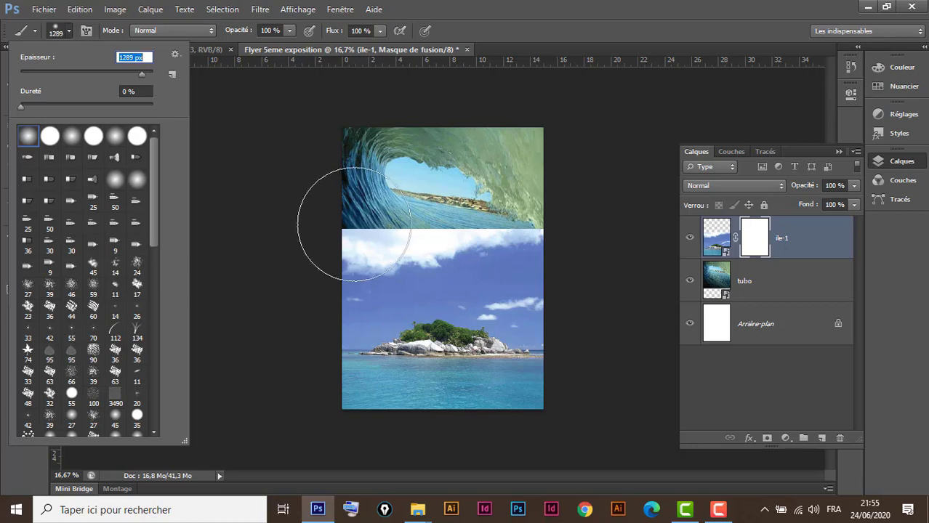
{"action": "left_click", "coordinate": [141, 74]}
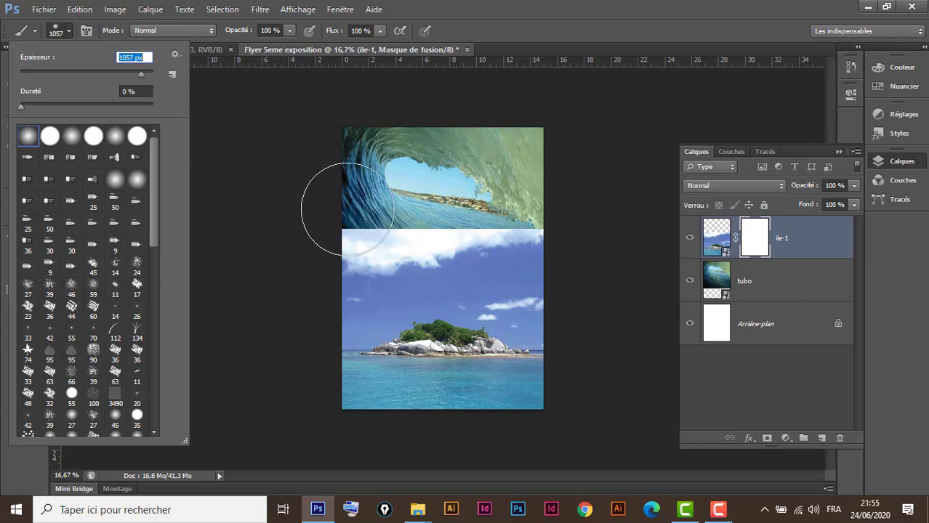
{"action": "left_click", "coordinate": [138, 73]}
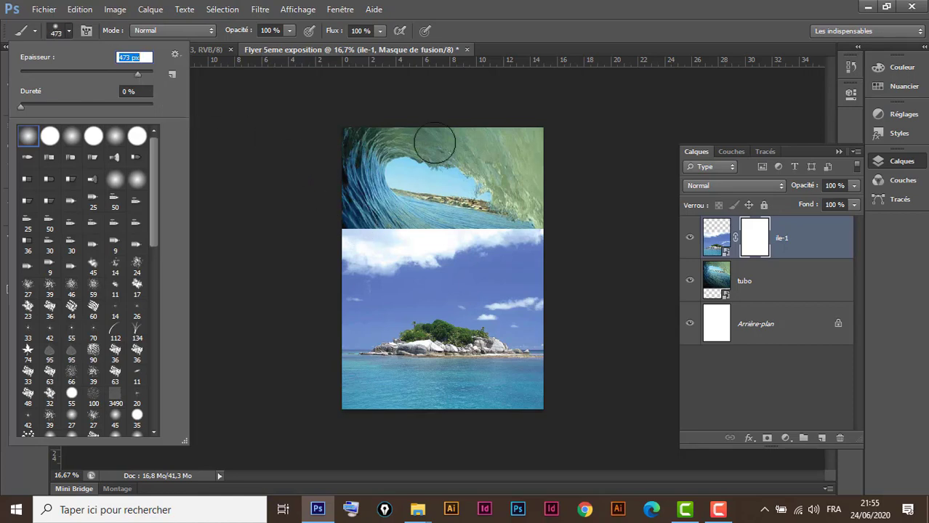
{"action": "type", "text": "500"}
{"action": "key", "text": "Return"}
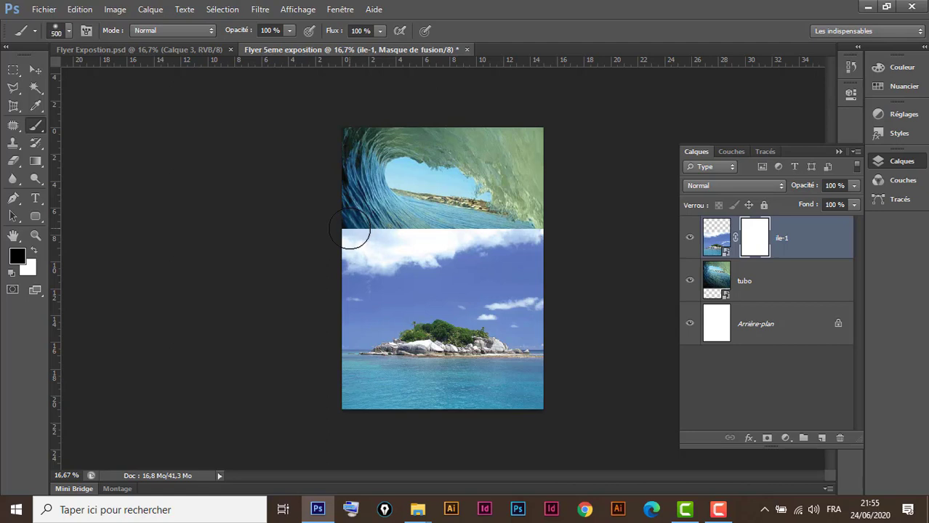
{"action": "key", "text": "bracketright"}
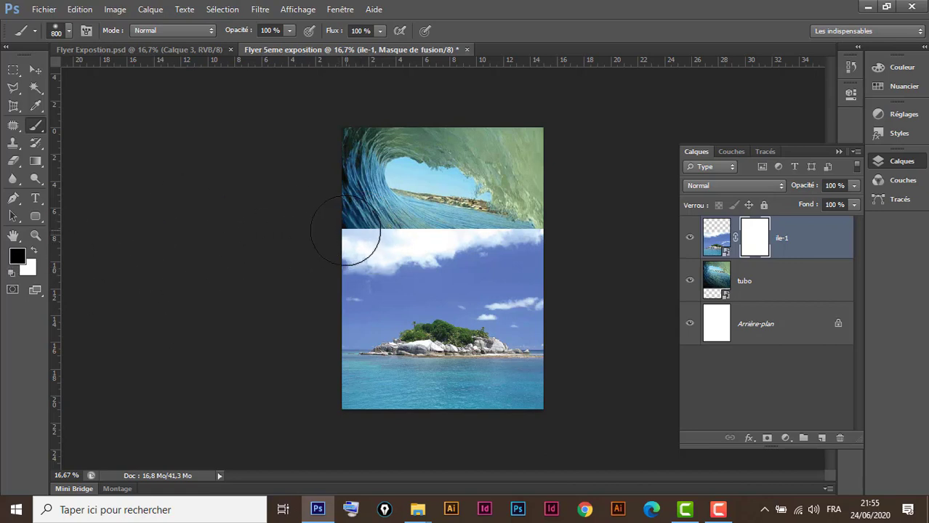
{"action": "mouse_move", "coordinate": [345, 231]}
{"action": "left_mouse_down"}
{"action": "mouse_move", "coordinate": [545, 226]}
{"action": "mouse_move", "coordinate": [383, 214]}
{"action": "mouse_move", "coordinate": [305, 228]}
{"action": "left_mouse_up"}
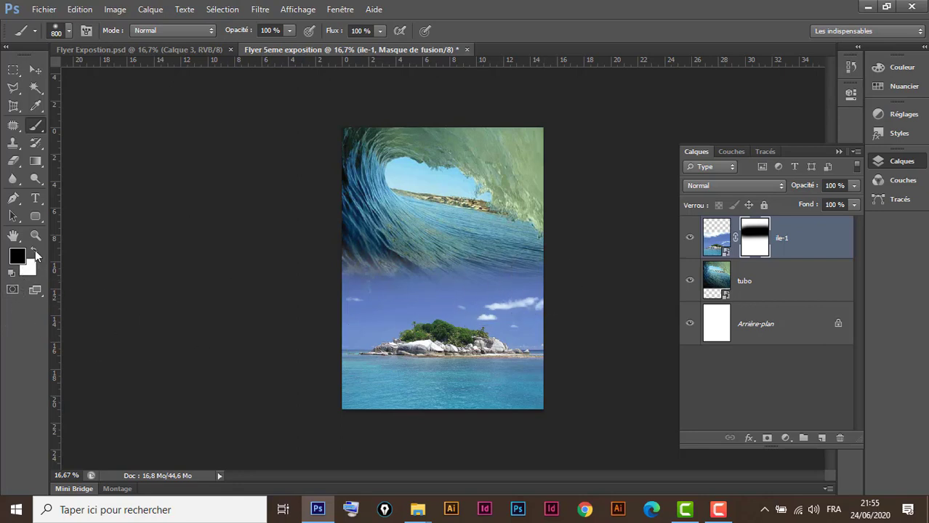
{"action": "left_click", "coordinate": [34, 249]}
{"action": "left_click_drag", "start_coordinate": [348, 263], "coordinate": [569, 235]}
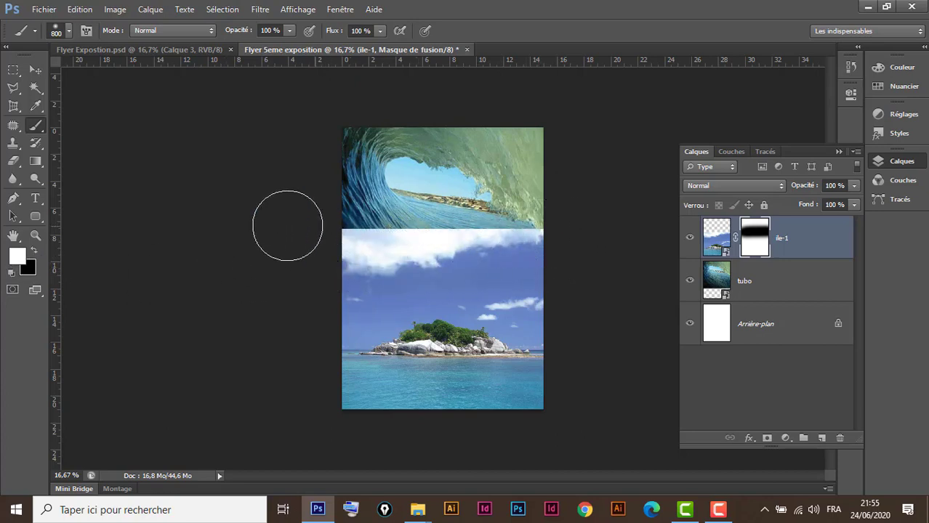
{"action": "left_click_drag", "start_coordinate": [354, 199], "coordinate": [560, 240]}
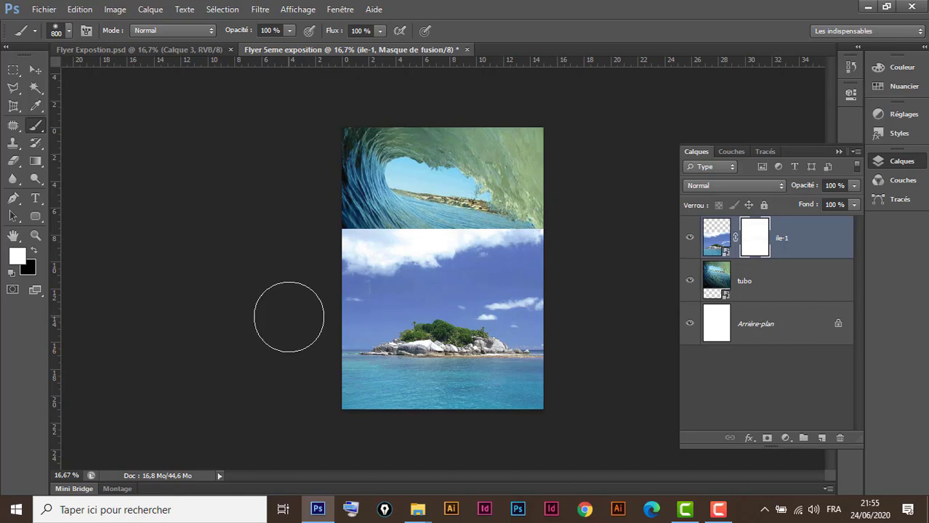
{"action": "left_click", "coordinate": [34, 250]}
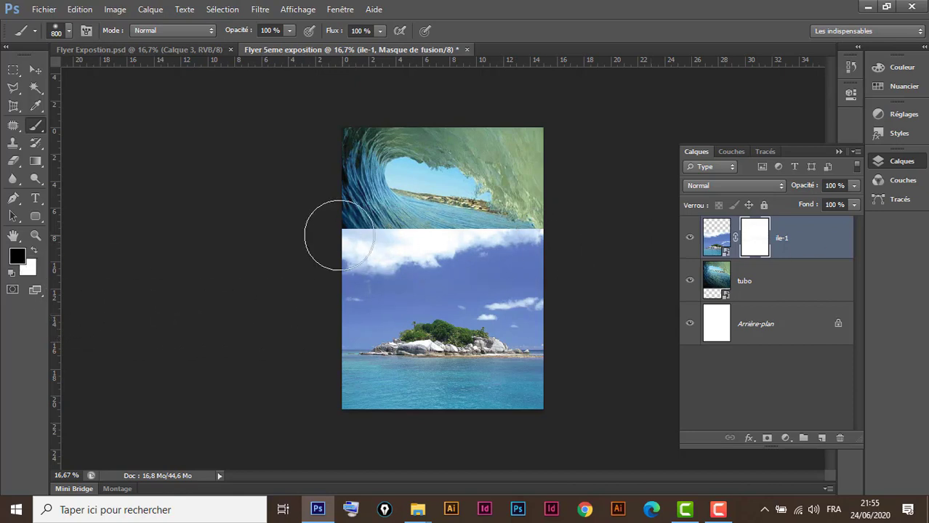
{"action": "left_click_drag", "start_coordinate": [327, 234], "coordinate": [545, 231]}
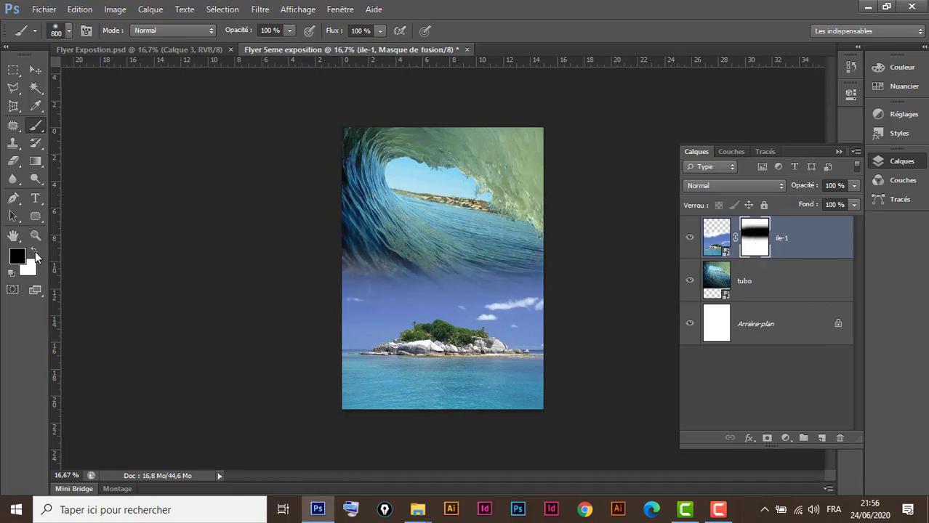
{"action": "left_click", "coordinate": [33, 251]}
{"action": "mouse_move", "coordinate": [363, 218]}
{"action": "left_mouse_down"}
{"action": "mouse_move", "coordinate": [332, 249]}
{"action": "mouse_move", "coordinate": [570, 259]}
{"action": "left_mouse_up"}
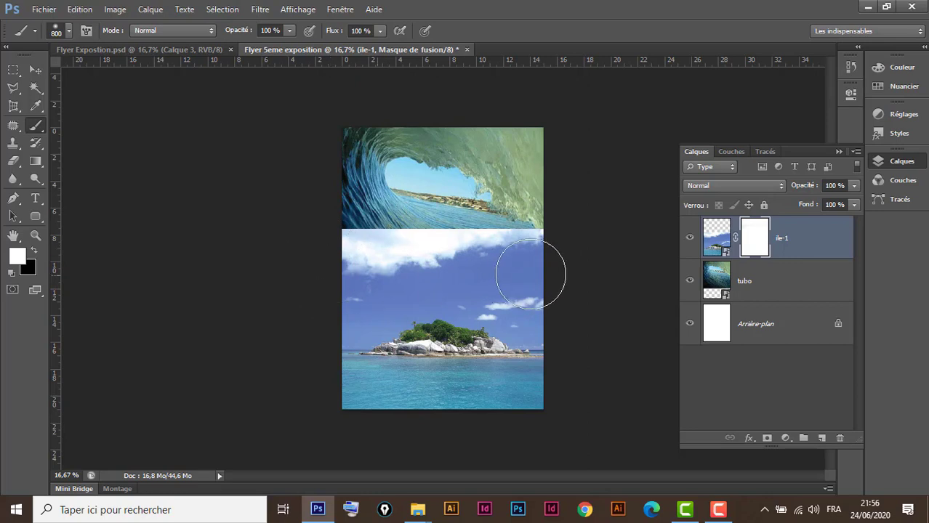
{"action": "left_click", "coordinate": [34, 251]}
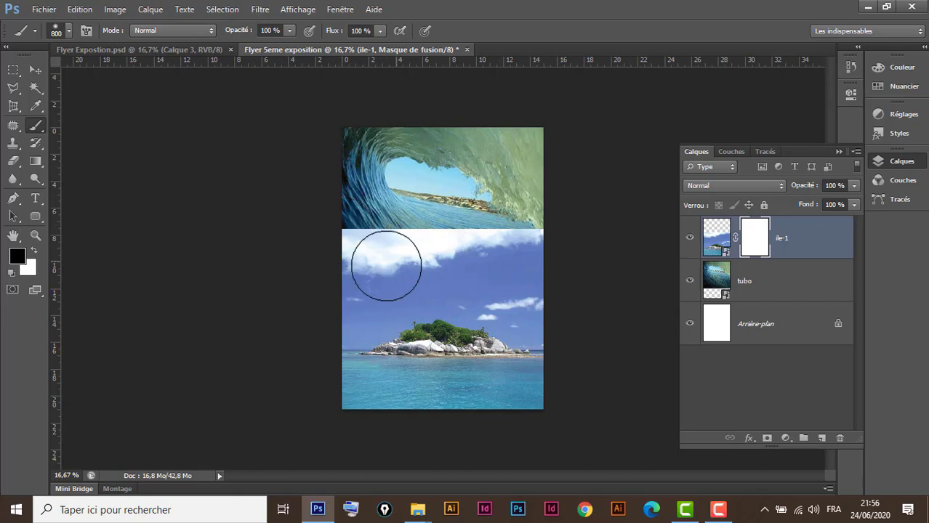
{"action": "left_click_drag", "start_coordinate": [332, 260], "coordinate": [559, 209]}
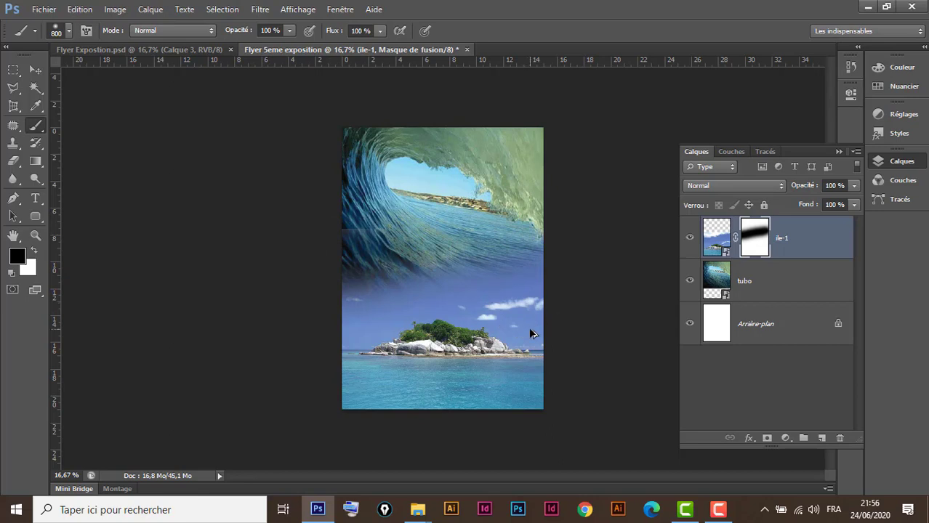
{"action": "key", "text": "ctrl+BackSpace"}
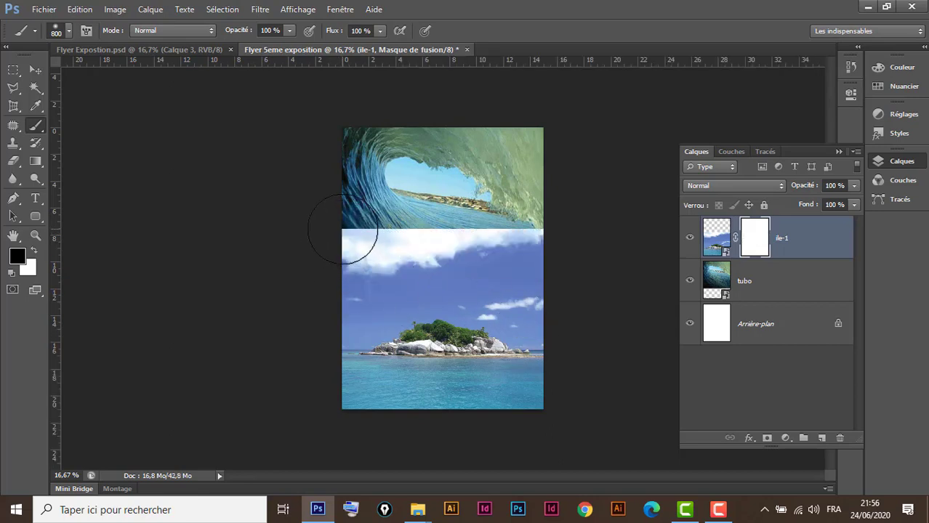
{"action": "left_click", "coordinate": [339, 231]}
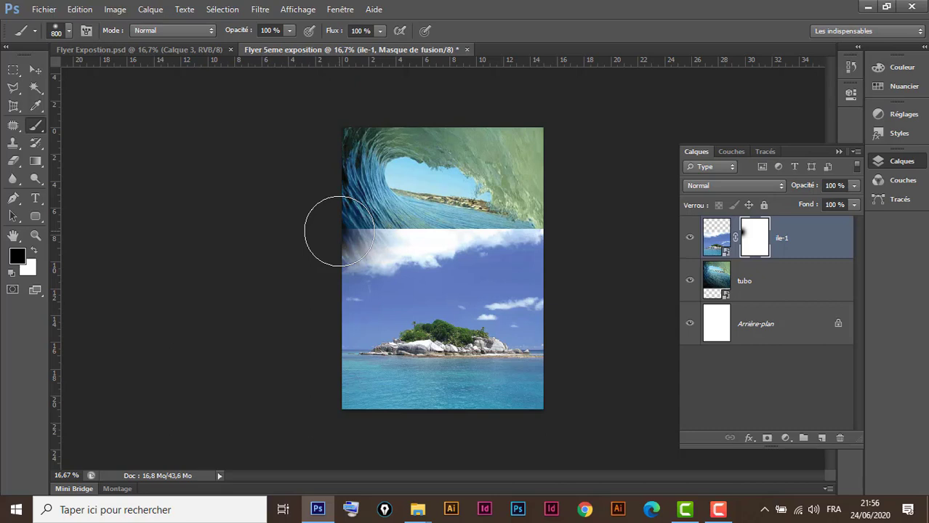
{"action": "left_click", "coordinate": [549, 232], "text": "shift"}
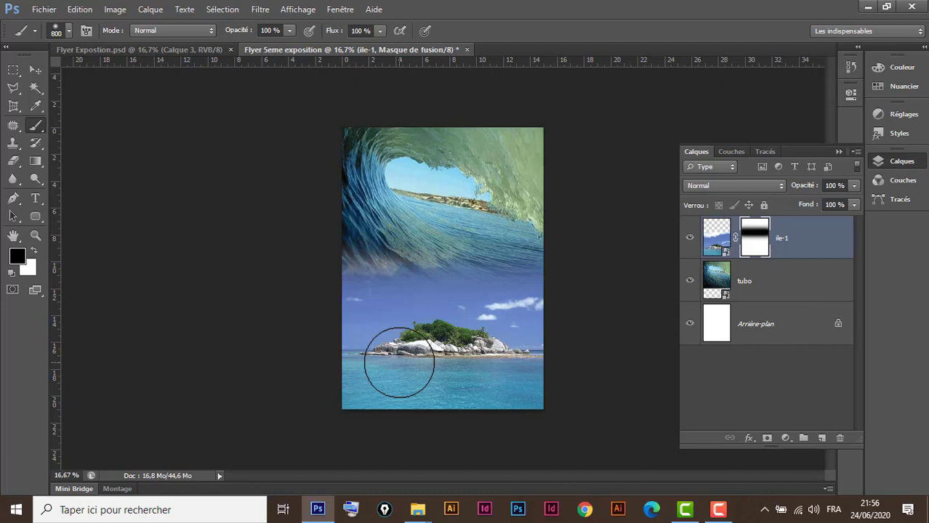
{"action": "key", "text": "ctrl+z"}
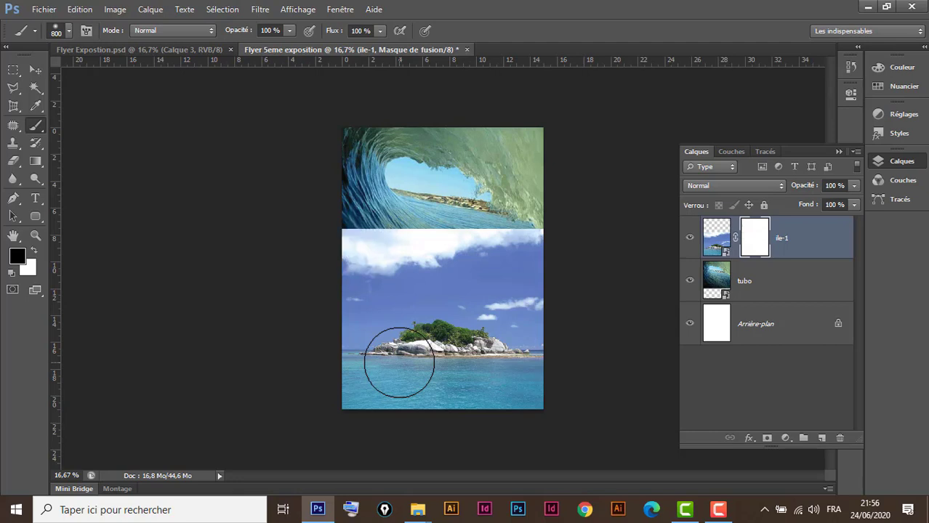
Drag a black-to-white linear gradient vertically across the wave/island seam on the ile-1 mask.
{"action": "left_click", "coordinate": [36, 160]}
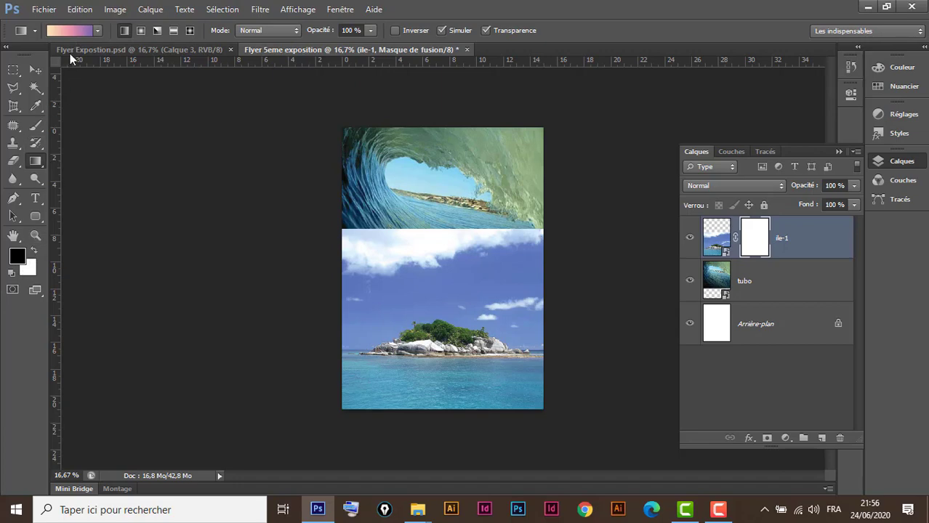
{"action": "left_click", "coordinate": [74, 31]}
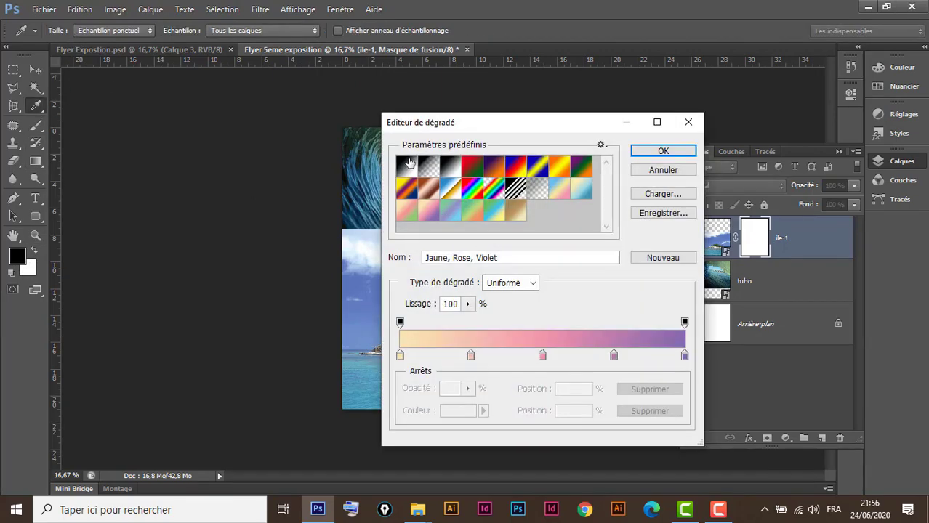
{"action": "left_click", "coordinate": [407, 170]}
{"action": "left_click", "coordinate": [658, 151]}
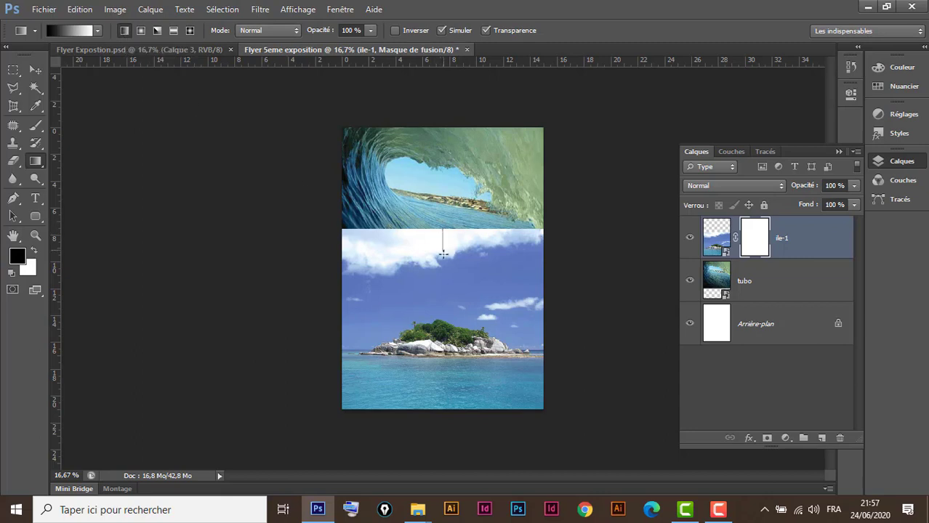
{"action": "left_click_drag", "start_coordinate": [442, 226], "coordinate": [443, 274]}
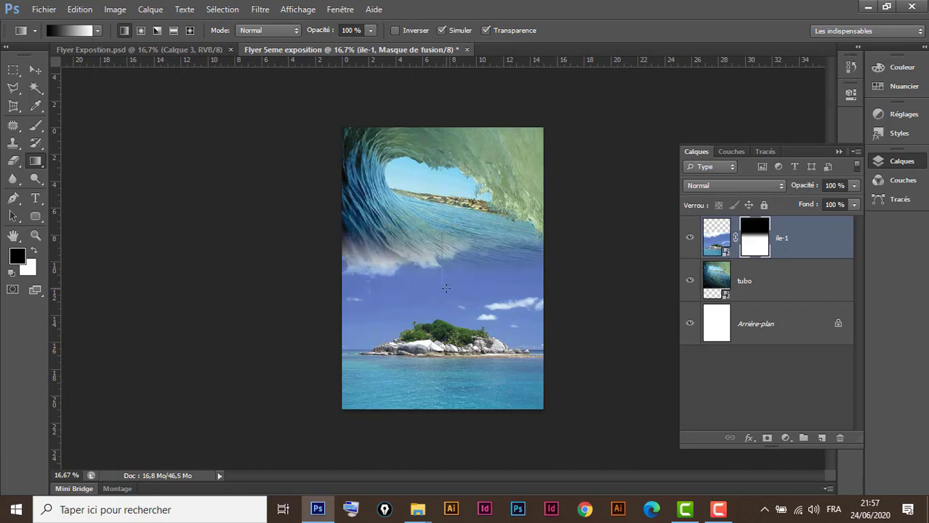
{"action": "left_click_drag", "start_coordinate": [445, 288], "coordinate": [446, 288]}
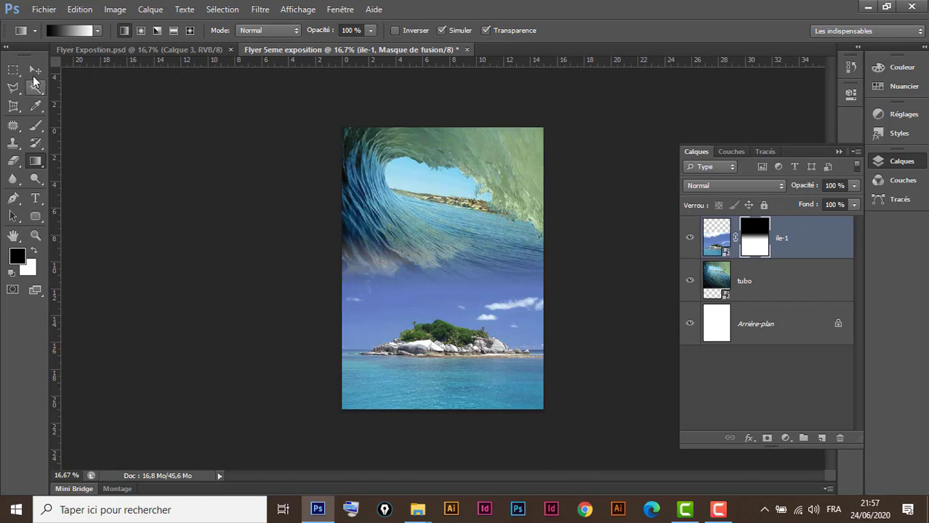
Compare the ile-1 mask by disabling and re-enabling it, then clear the selection.
{"action": "left_click", "coordinate": [37, 66]}
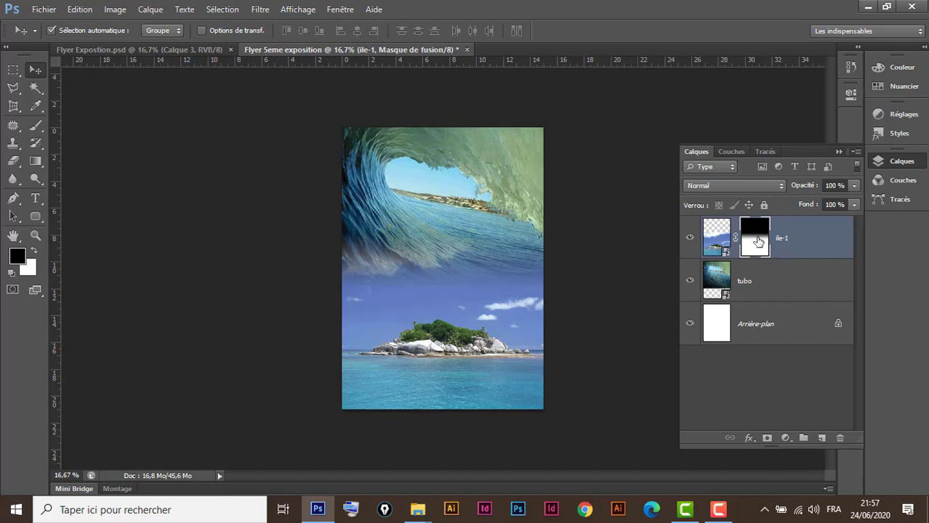
{"action": "mouse_move", "coordinate": [756, 242]}
{"action": "left_mouse_down"}
{"action": "mouse_move", "coordinate": [820, 343]}
{"action": "mouse_move", "coordinate": [841, 434]}
{"action": "left_mouse_up"}
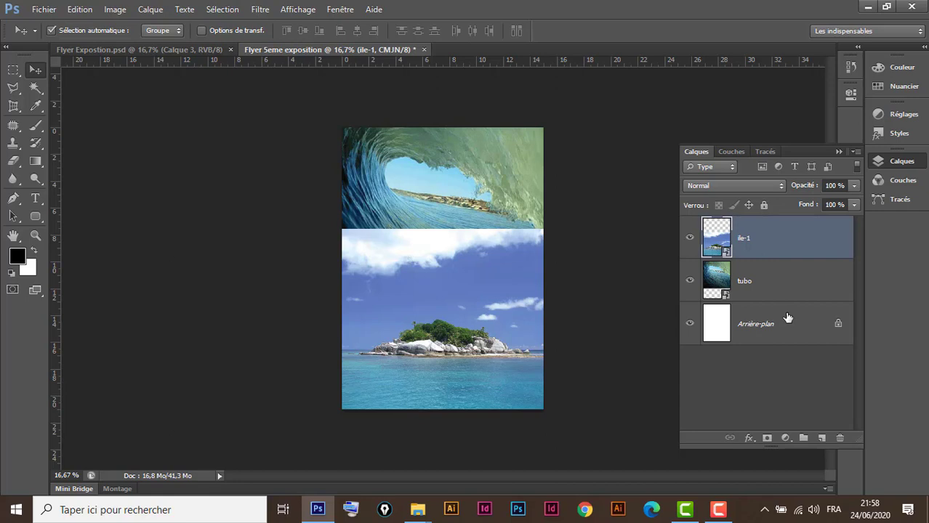
{"action": "key", "text": "ctrl+z"}
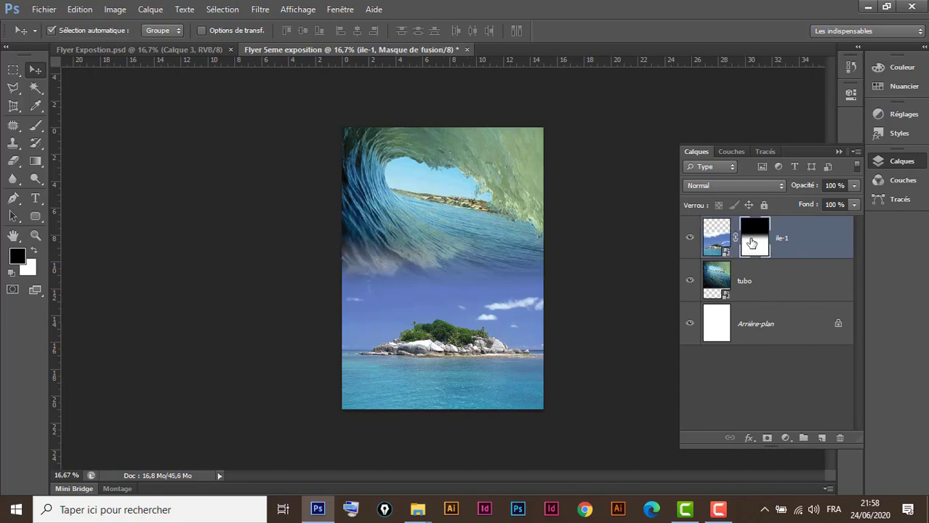
{"action": "left_click", "coordinate": [753, 243], "text": "shift"}
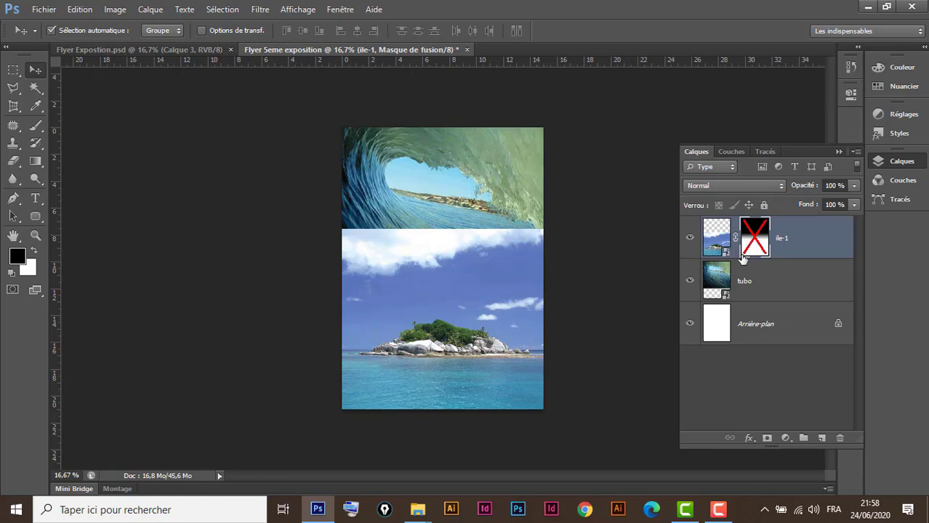
{"action": "left_click", "coordinate": [752, 243], "text": "shift"}
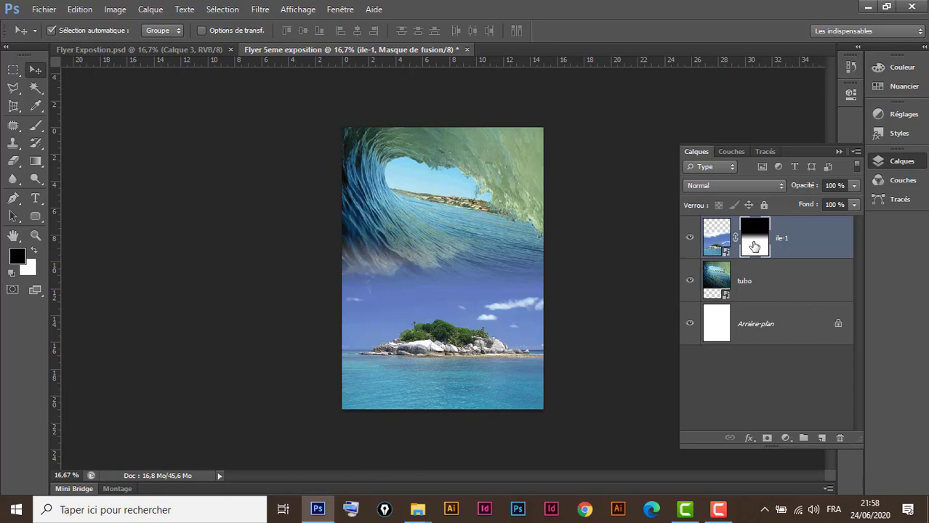
{"action": "left_click", "coordinate": [754, 248], "text": "ctrl"}
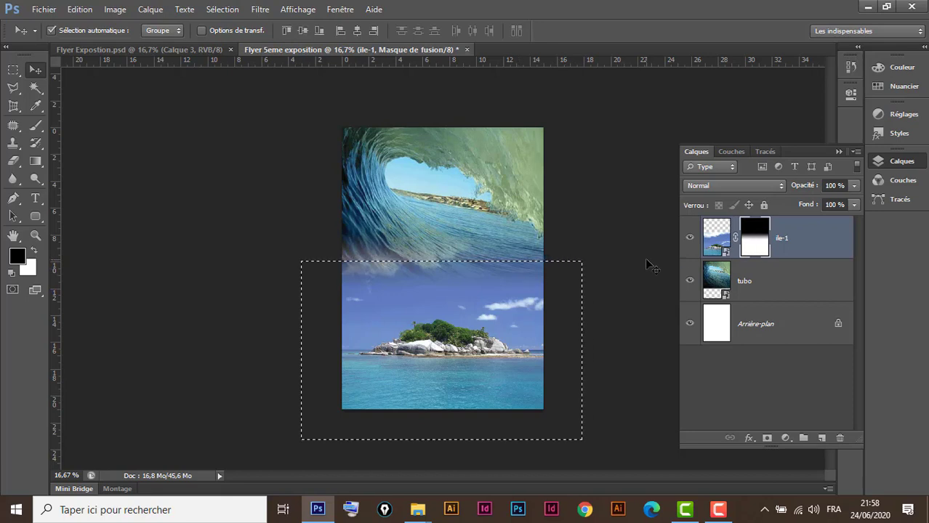
{"action": "key", "text": "ctrl+d"}
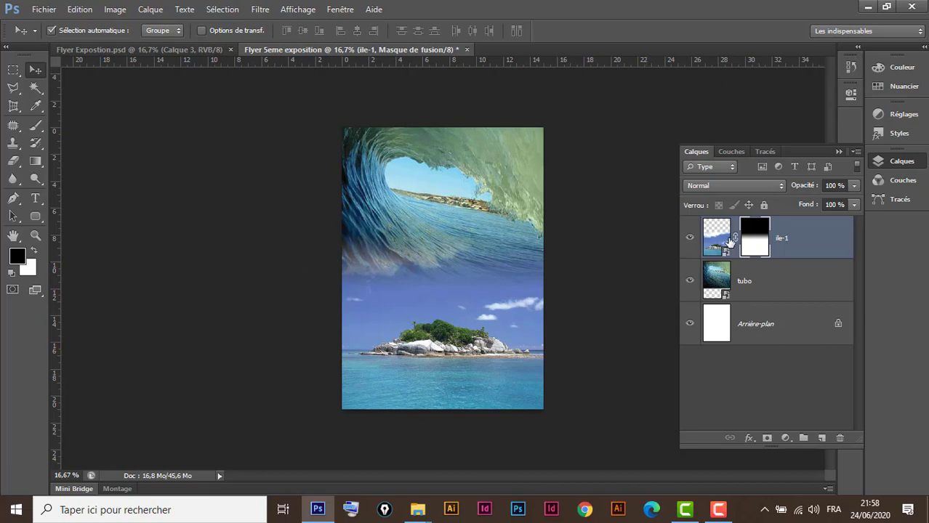
View the ile-1 mask alone, toggle the wave to check the blend, and select the tubo layer.
{"action": "left_click", "coordinate": [755, 238], "text": "alt"}
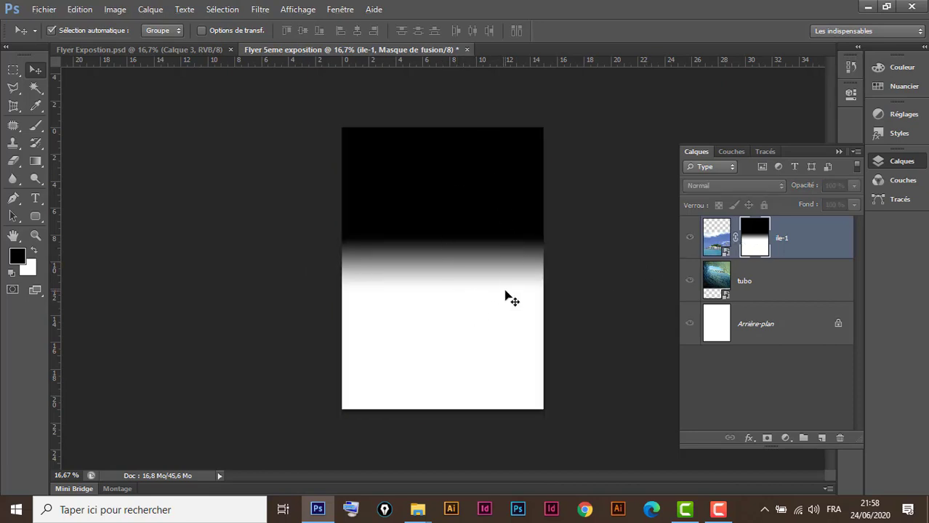
{"action": "left_click", "coordinate": [756, 240], "text": "alt"}
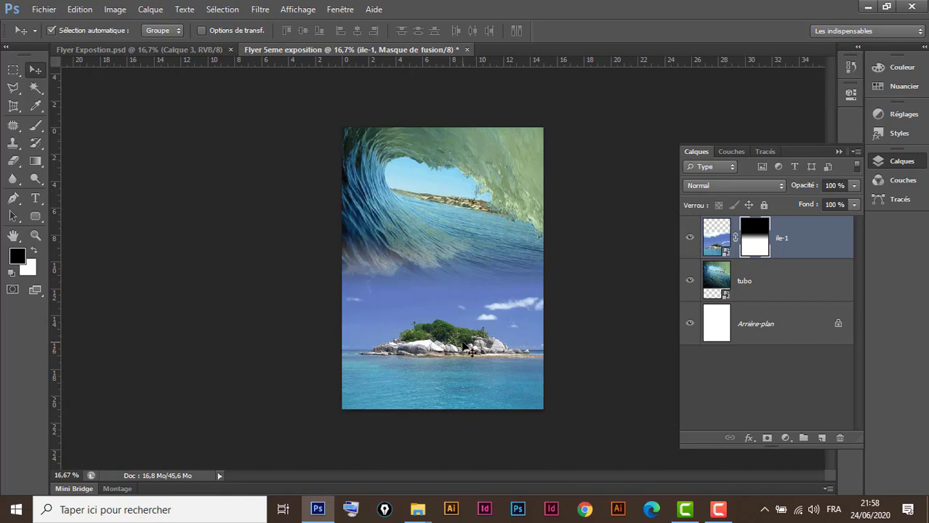
{"action": "left_click", "coordinate": [691, 282]}
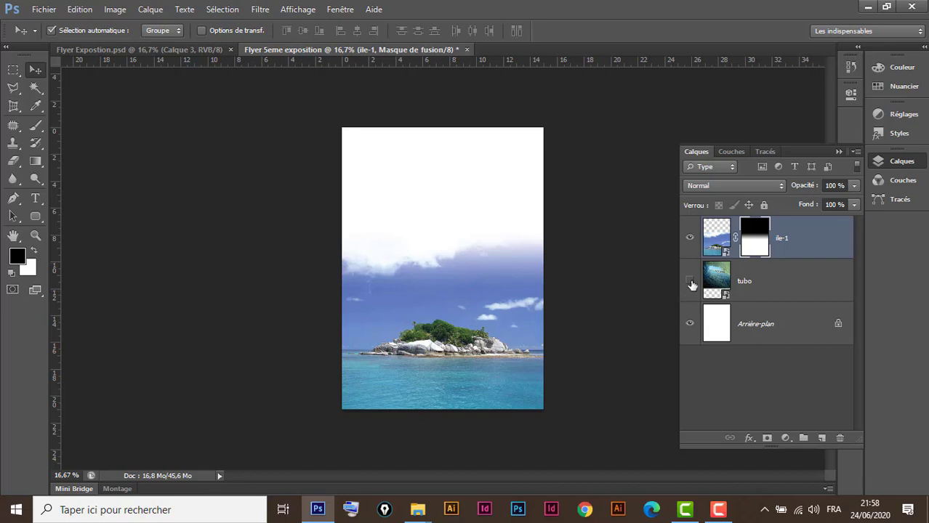
{"action": "left_click", "coordinate": [690, 284]}
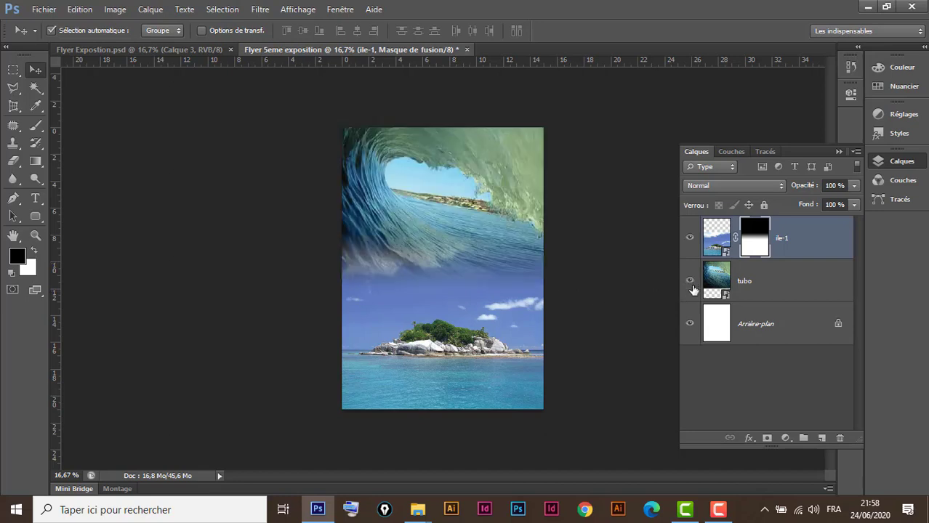
{"action": "left_click", "coordinate": [187, 51]}
{"action": "left_click", "coordinate": [789, 285]}
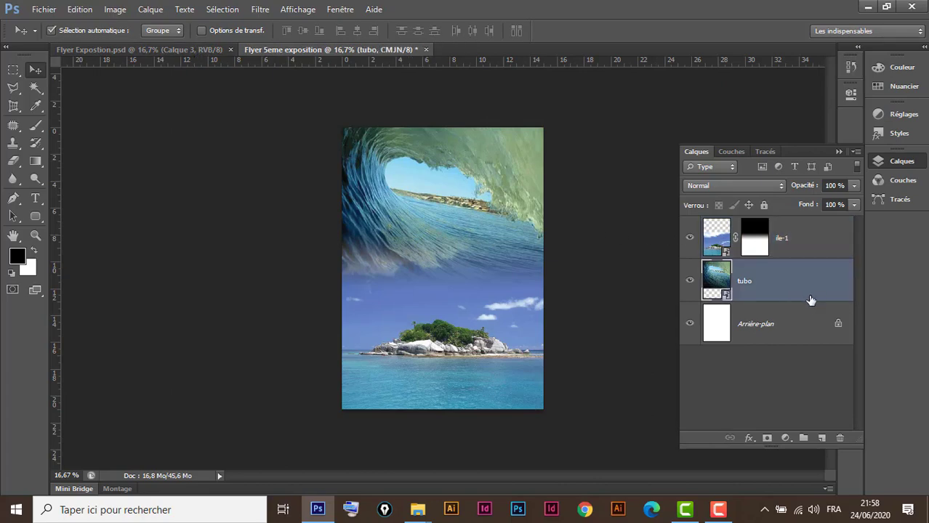
Add a Levels adjustment layer, Niveaux 1, above the tubo wave.
{"action": "left_click", "coordinate": [785, 438]}
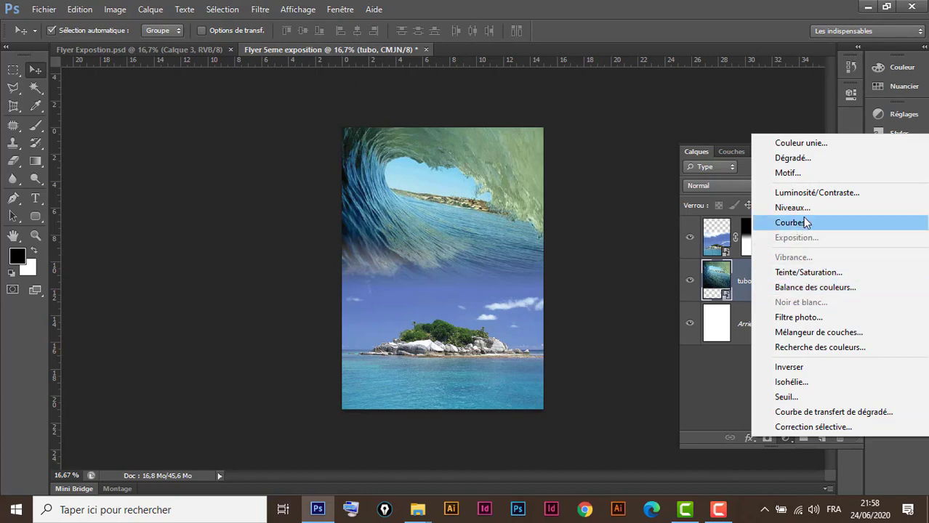
{"action": "left_click", "coordinate": [791, 207]}
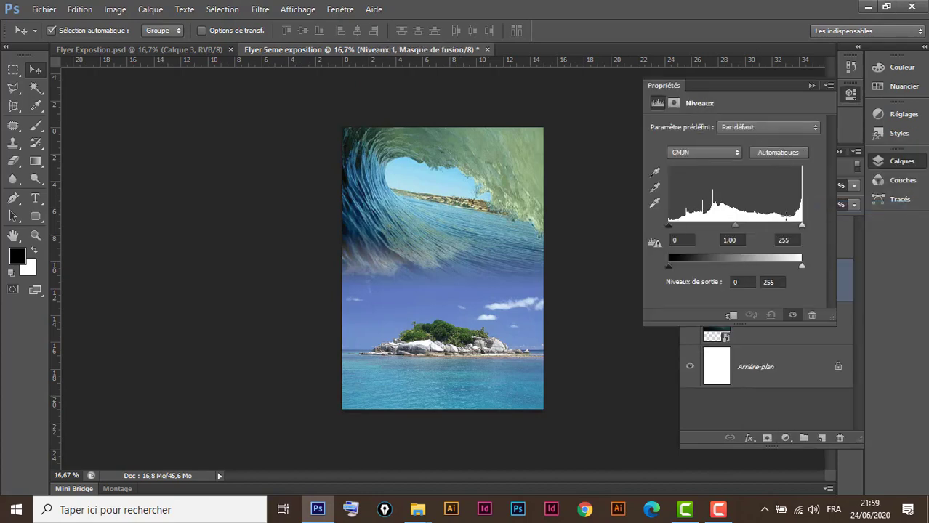
{"action": "left_click", "coordinate": [811, 86]}
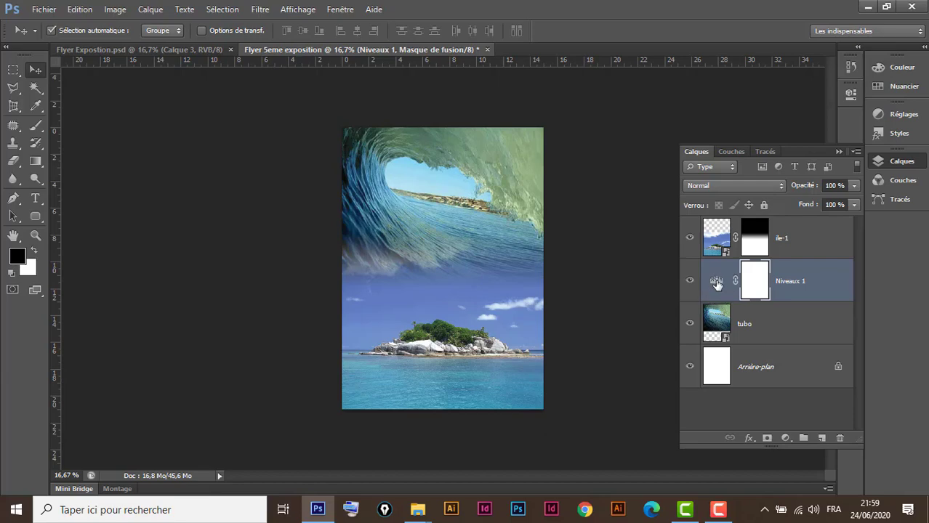
Tune the Niveaux 1 levels, ending with the white input point at 234.
{"action": "double_click", "coordinate": [716, 283]}
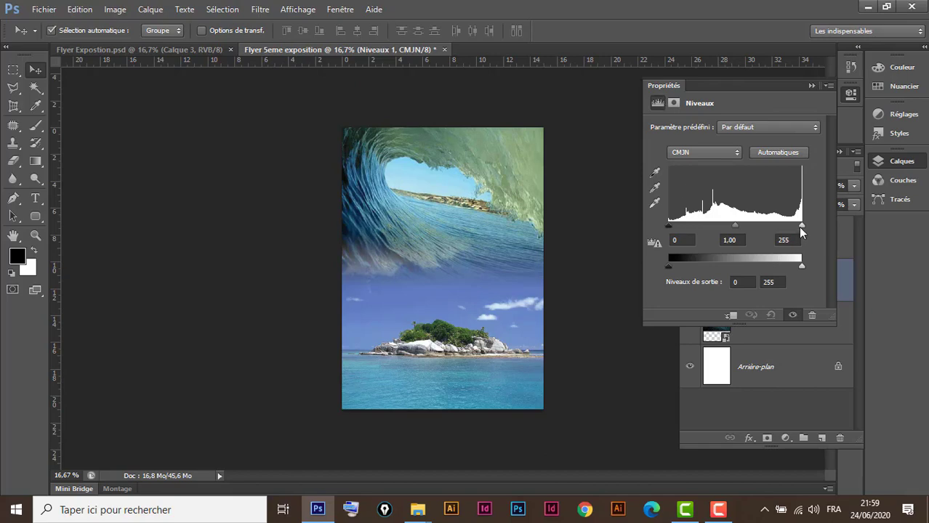
{"action": "mouse_move", "coordinate": [799, 227]}
{"action": "left_mouse_down"}
{"action": "mouse_move", "coordinate": [772, 229]}
{"action": "mouse_move", "coordinate": [804, 226]}
{"action": "left_mouse_up"}
{"action": "mouse_move", "coordinate": [801, 226]}
{"action": "left_mouse_down"}
{"action": "mouse_move", "coordinate": [789, 229]}
{"action": "mouse_move", "coordinate": [803, 225]}
{"action": "left_mouse_up"}
{"action": "left_click_drag", "start_coordinate": [669, 227], "coordinate": [699, 230]}
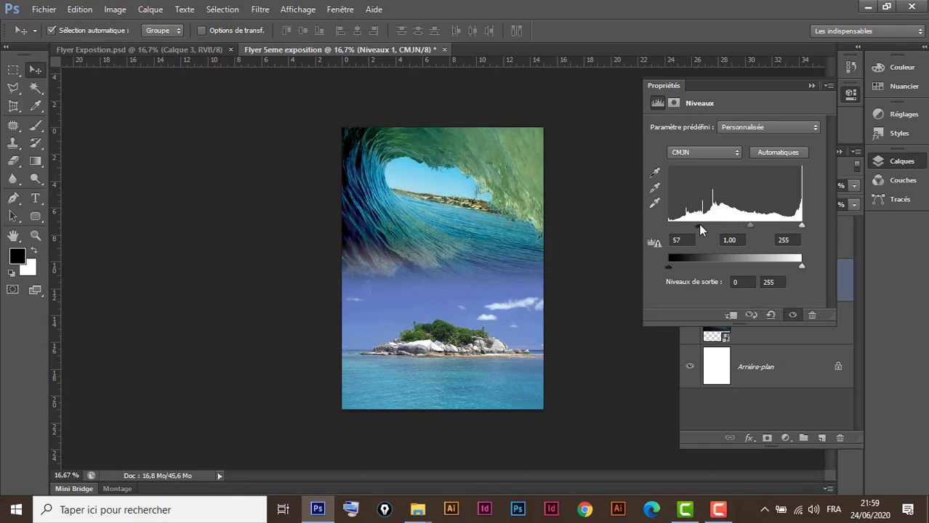
{"action": "mouse_move", "coordinate": [700, 229]}
{"action": "left_mouse_down"}
{"action": "mouse_move", "coordinate": [708, 231]}
{"action": "mouse_move", "coordinate": [668, 227]}
{"action": "left_mouse_up"}
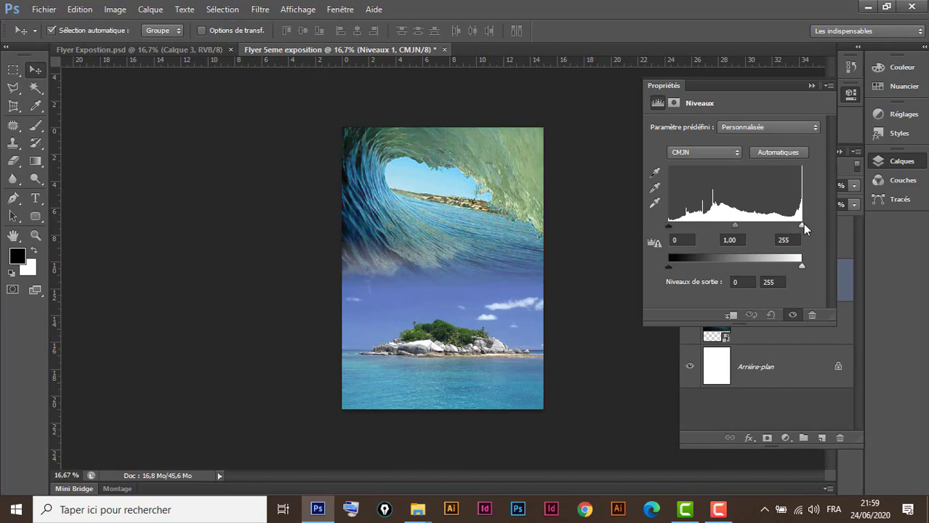
{"action": "left_click_drag", "start_coordinate": [802, 226], "coordinate": [791, 228]}
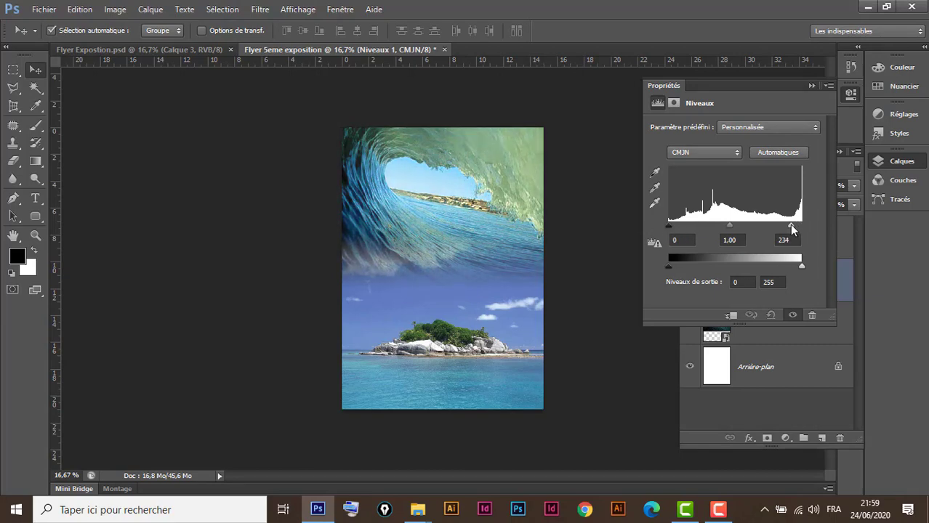
{"action": "left_click", "coordinate": [811, 85]}
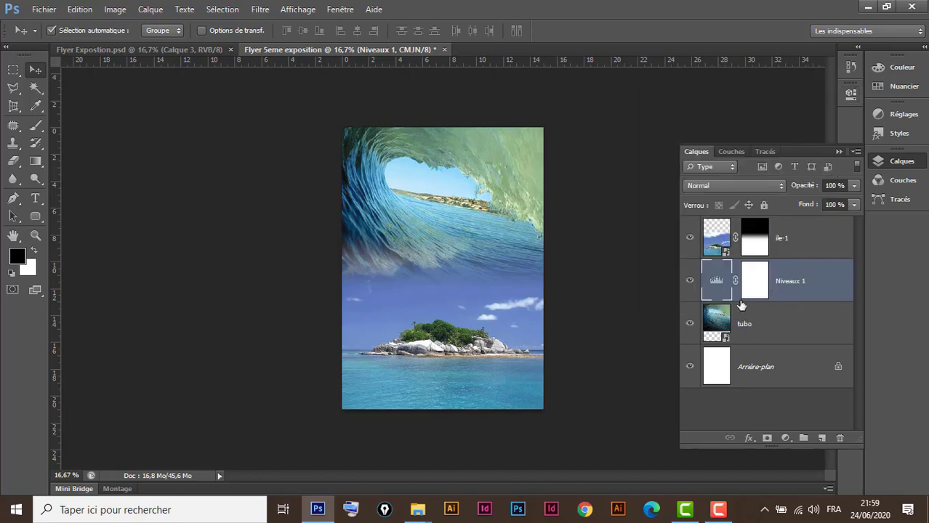
{"action": "left_click", "coordinate": [824, 237]}
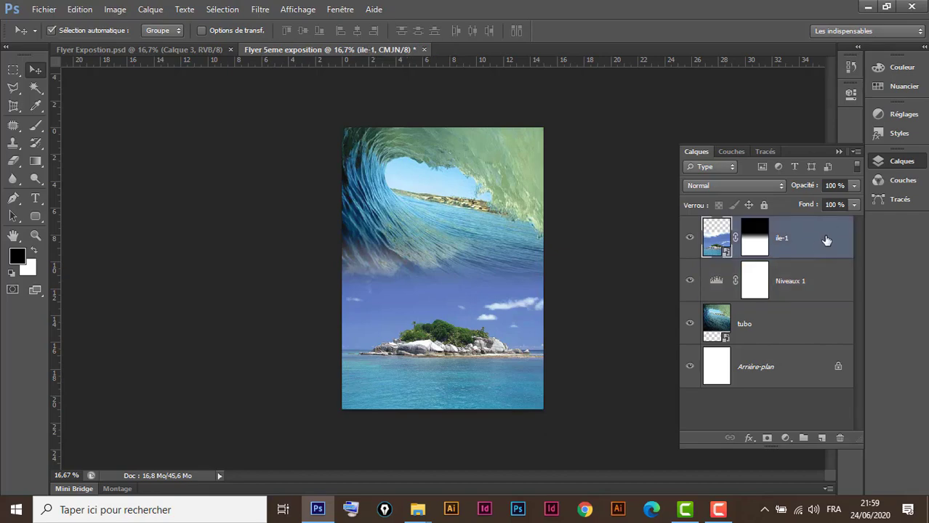
{"action": "left_click", "coordinate": [151, 51]}
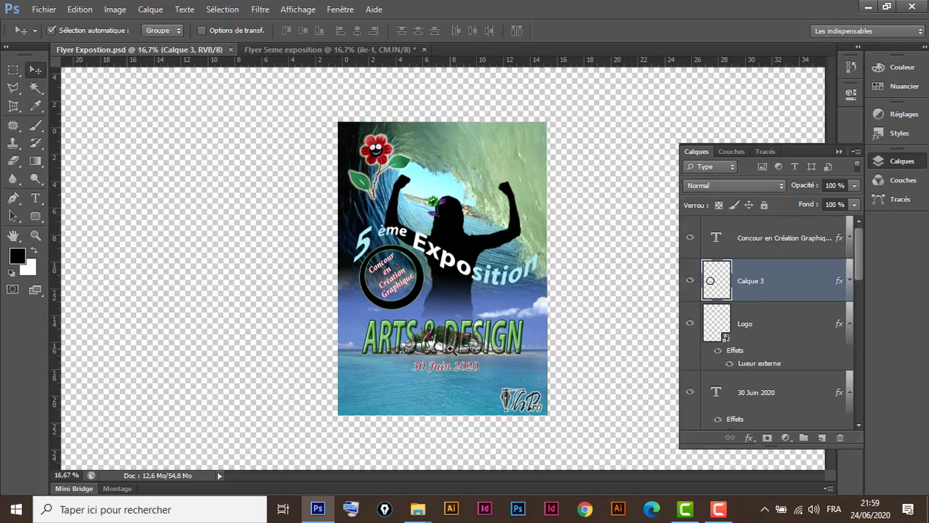
{"action": "scroll", "coordinate": [458, 350], "scroll_direction": "up", "scroll_amount": 1}
{"action": "scroll", "coordinate": [452, 350], "scroll_direction": "up", "scroll_amount": 1}
{"action": "scroll", "coordinate": [450, 350], "scroll_direction": "up", "scroll_amount": 1}
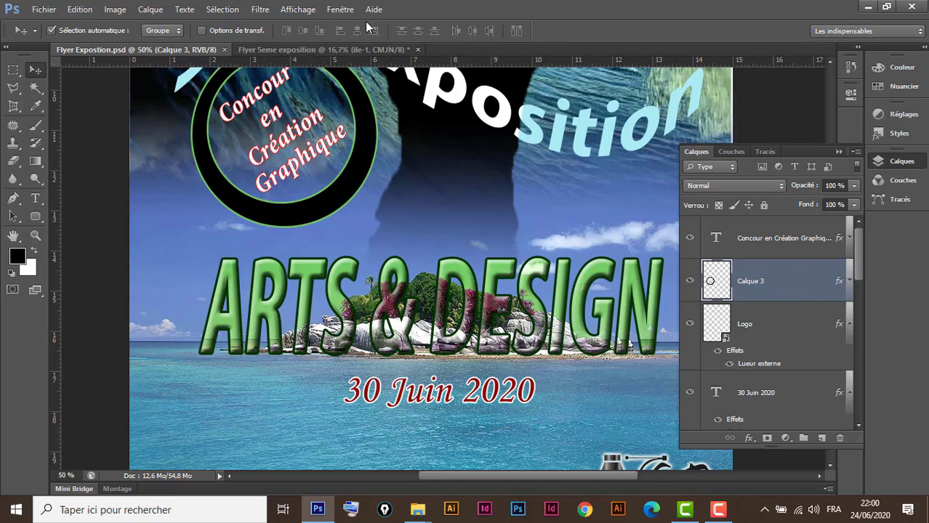
{"action": "left_click", "coordinate": [333, 51]}
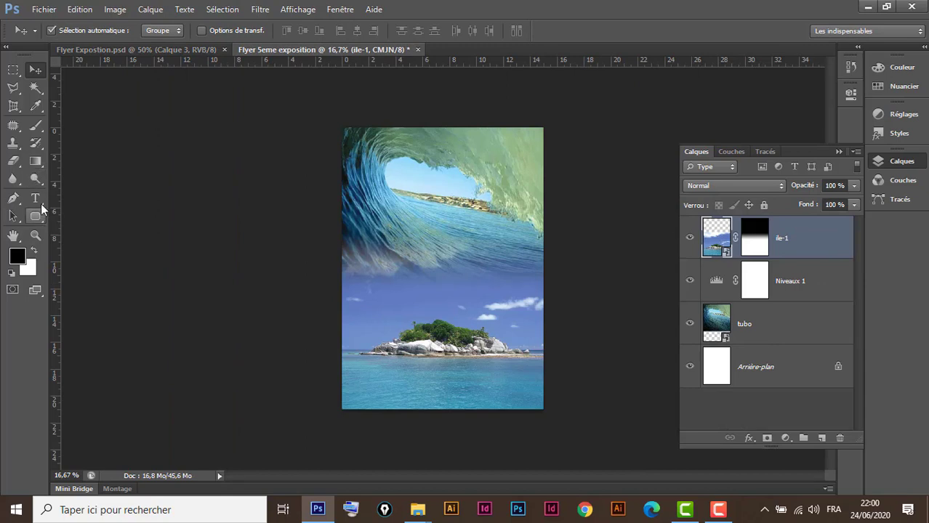
Type a black Myriad Pro Bold Italic 72 pt 'ARTS & DESIGN' title over the island.
{"action": "left_click", "coordinate": [36, 200]}
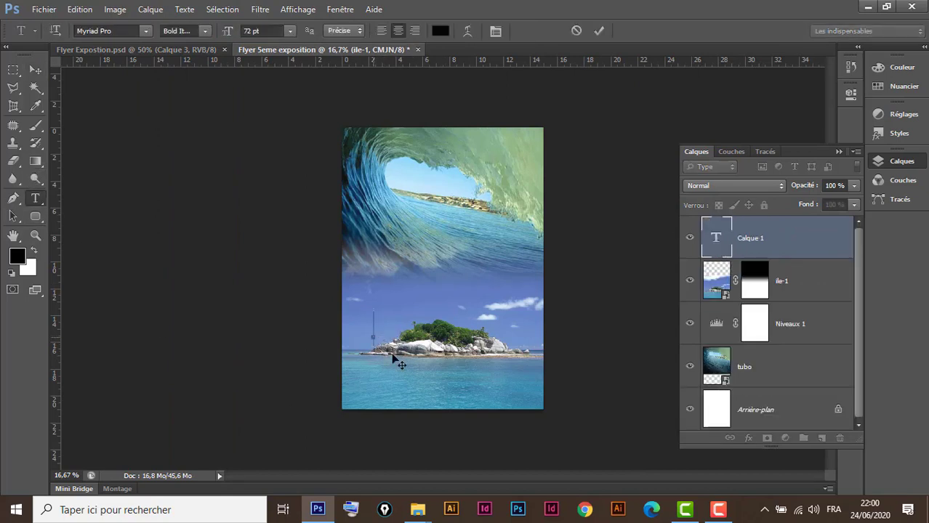
{"action": "left_click", "coordinate": [373, 337]}
{"action": "type", "text": "ARTS "}
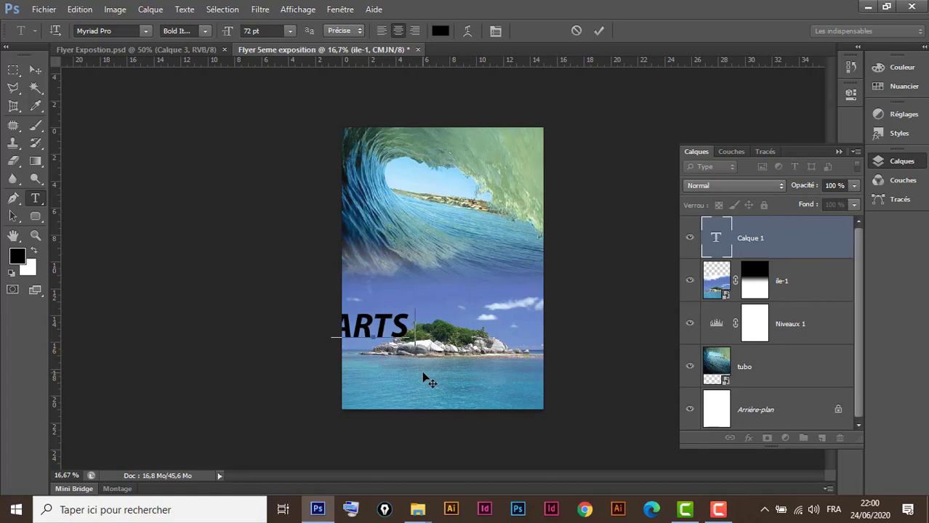
{"action": "type", "text": " 1"}
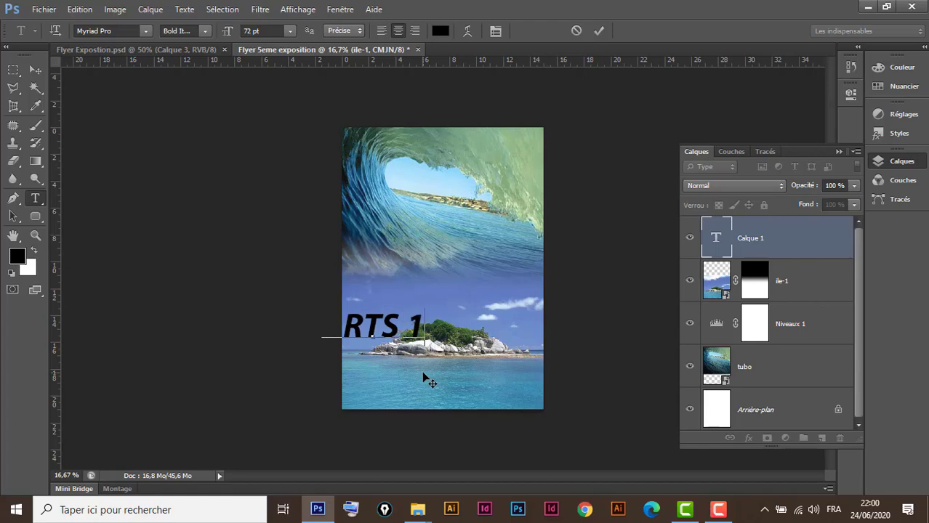
{"action": "key", "text": "BackSpace"}
{"action": "type", "text": "&"}
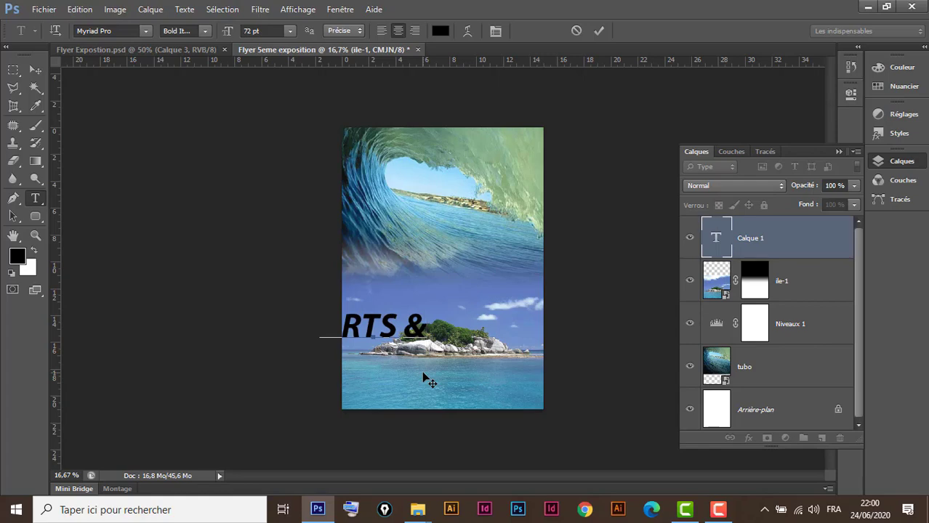
{"action": "type", "text": " D"}
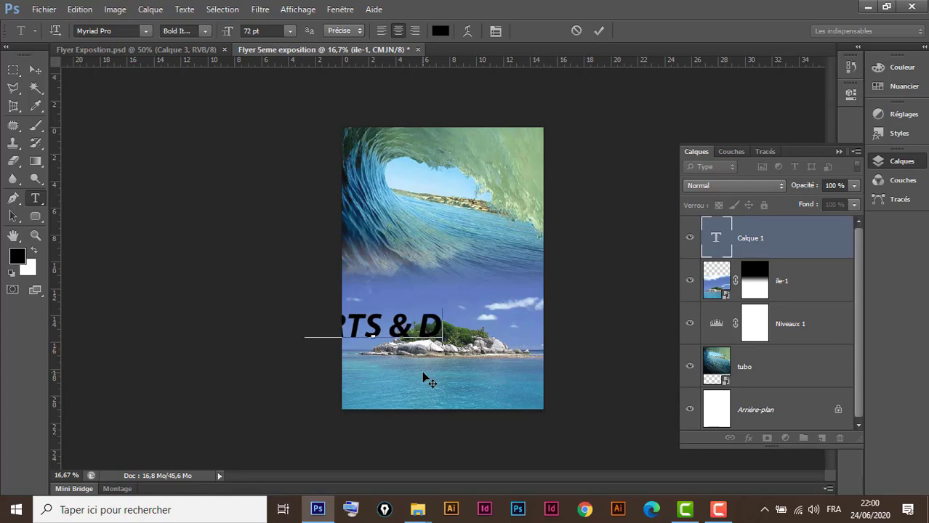
{"action": "type", "text": "ESIGN"}
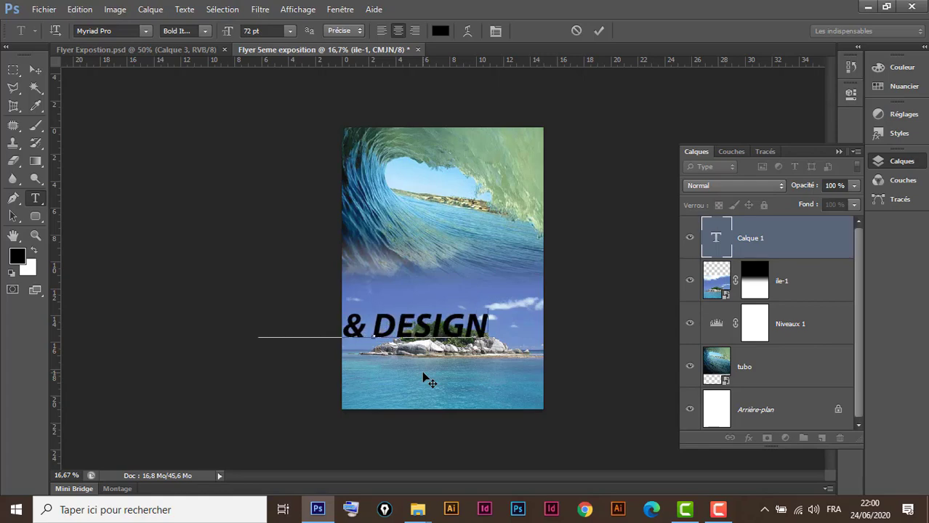
{"action": "left_click", "coordinate": [34, 70]}
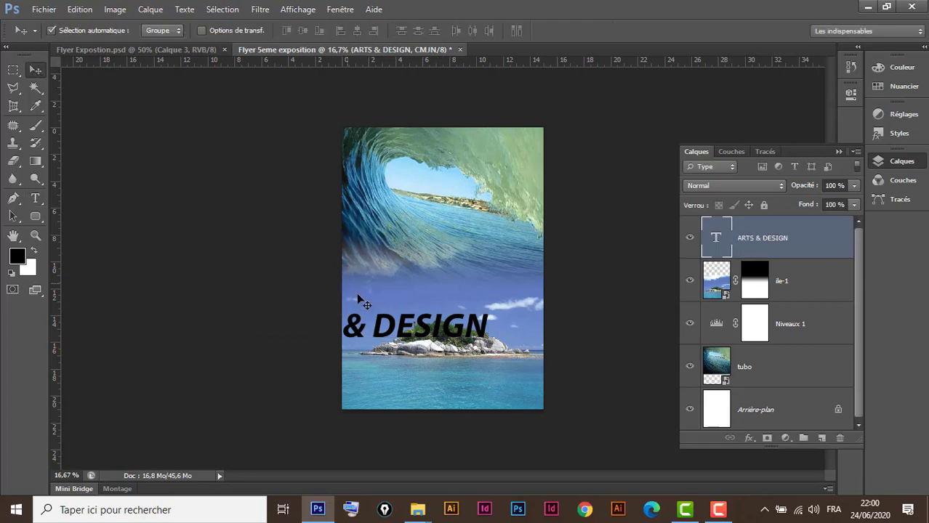
Position the ARTS & DESIGN title over the island and narrow it to about 76% width.
{"action": "left_click_drag", "start_coordinate": [378, 335], "coordinate": [466, 351]}
{"action": "key", "text": "ctrl+plus"}
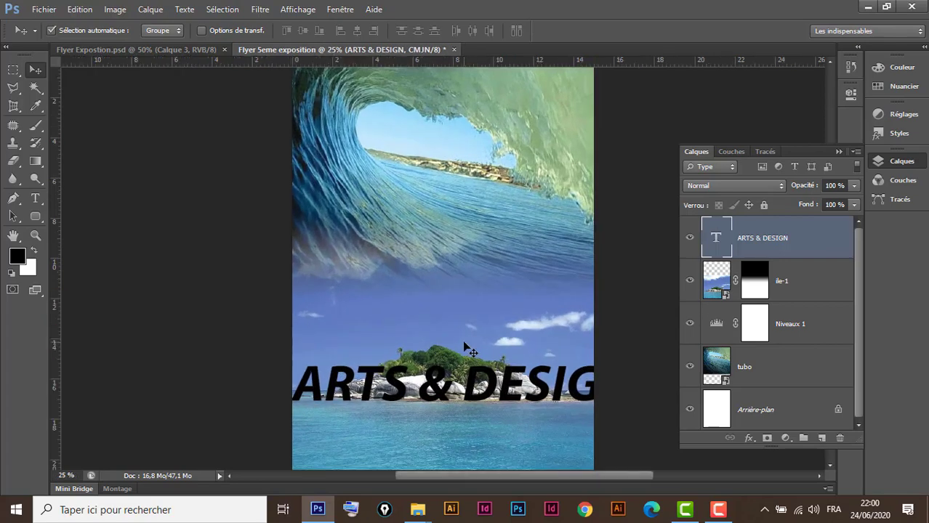
{"action": "key", "text": "ctrl+t"}
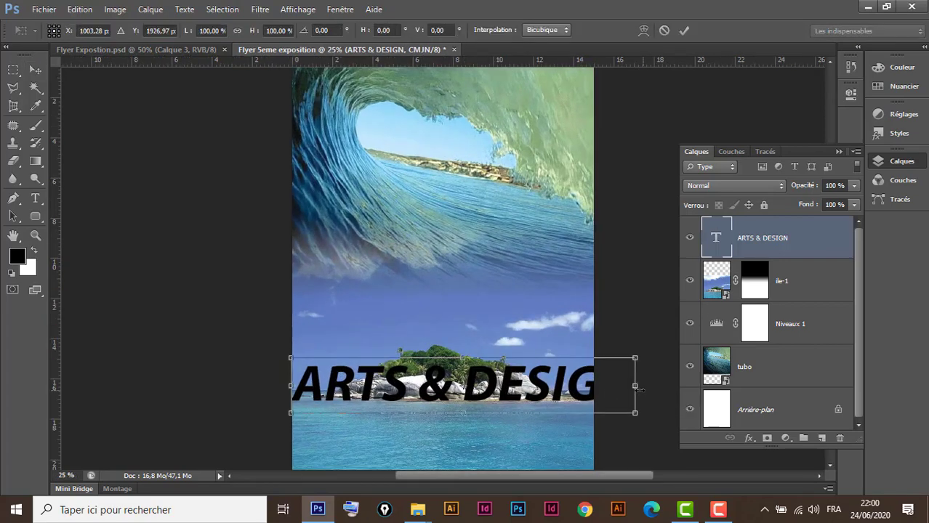
{"action": "left_click_drag", "start_coordinate": [635, 386], "coordinate": [568, 386]}
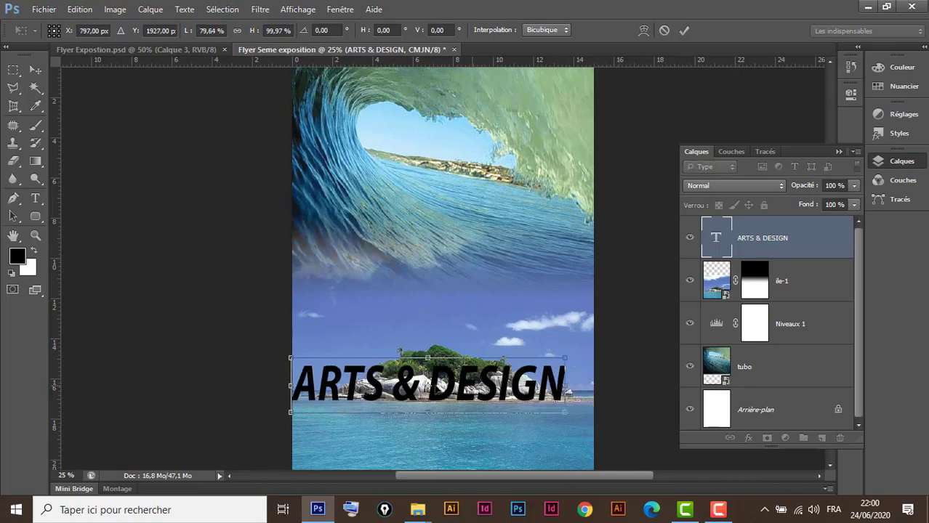
{"action": "mouse_move", "coordinate": [395, 384]}
{"action": "left_mouse_down"}
{"action": "mouse_move", "coordinate": [434, 371]}
{"action": "mouse_move", "coordinate": [441, 309]}
{"action": "mouse_move", "coordinate": [441, 331]}
{"action": "left_mouse_up"}
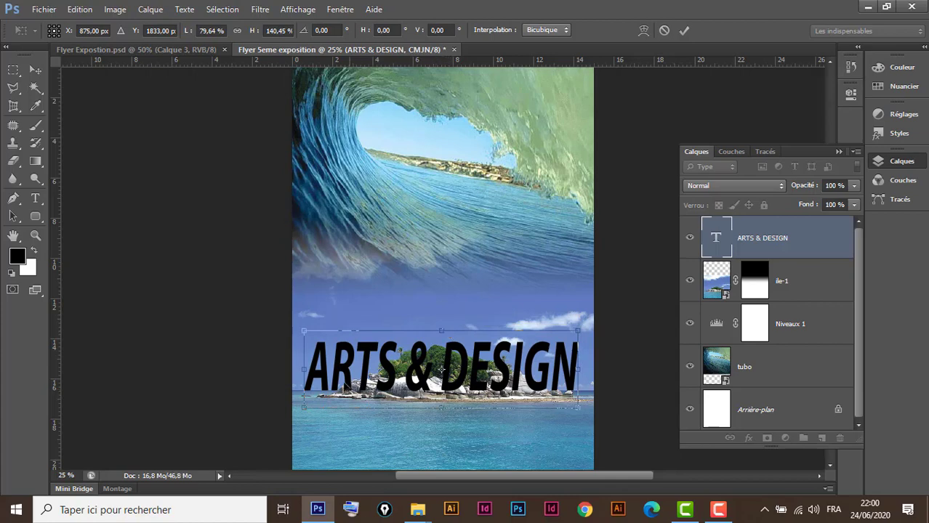
{"action": "left_click_drag", "start_coordinate": [304, 369], "coordinate": [317, 369]}
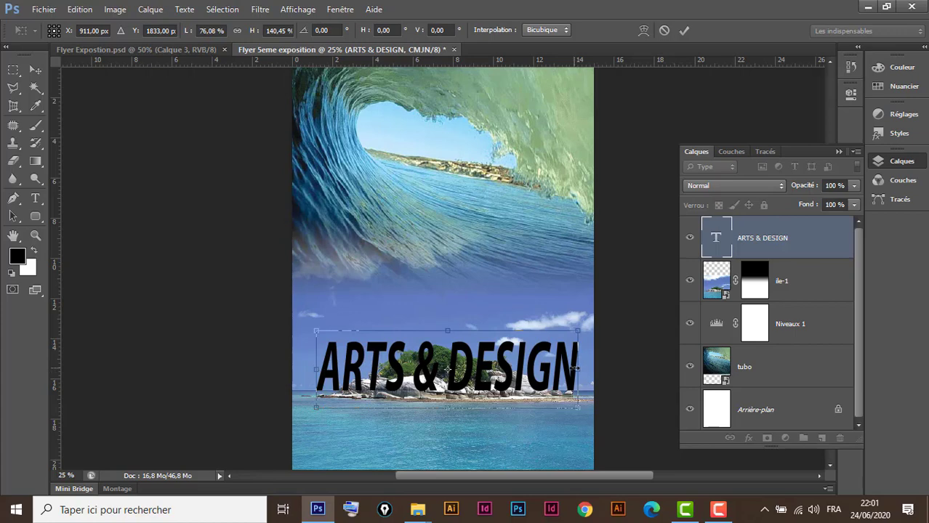
{"action": "key", "text": "Return"}
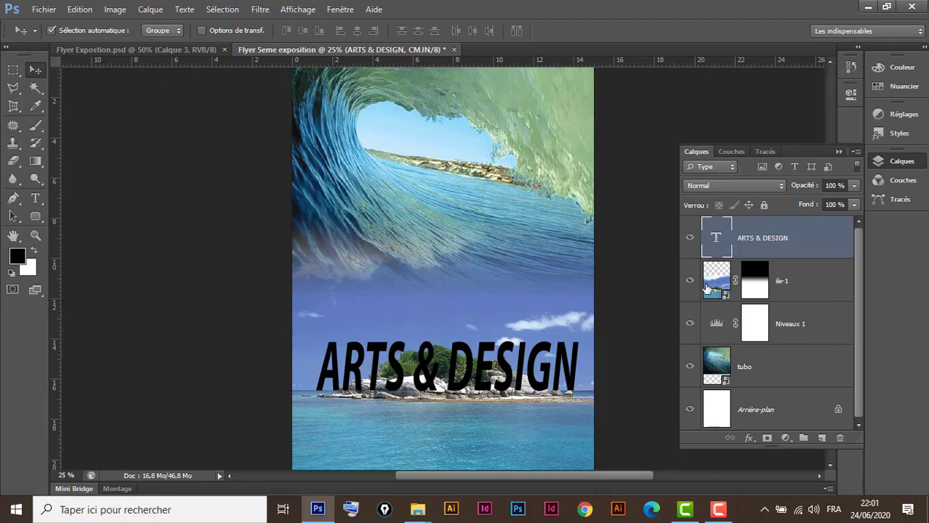
Duplicate ile-1, move the copy above ARTS & DESIGN, and delete its layer mask.
{"action": "left_click", "coordinate": [809, 282]}
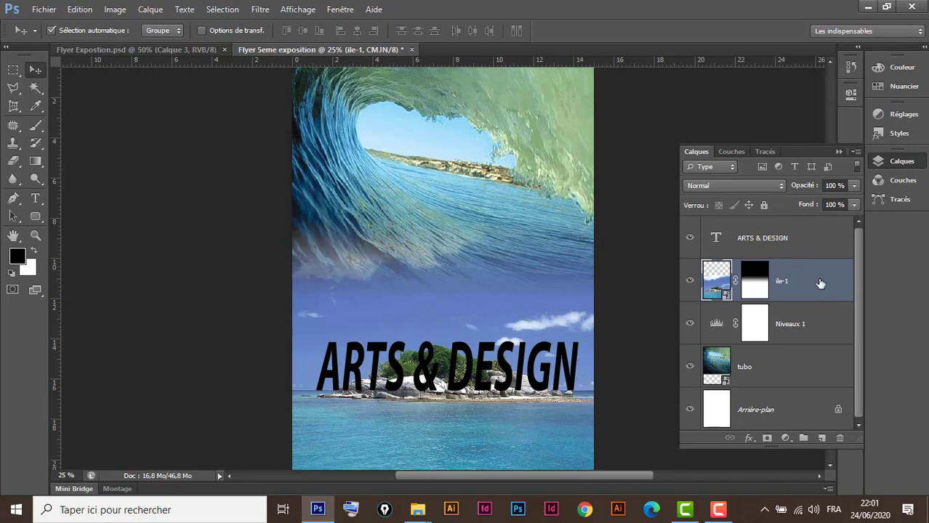
{"action": "key", "text": "ctrl+j"}
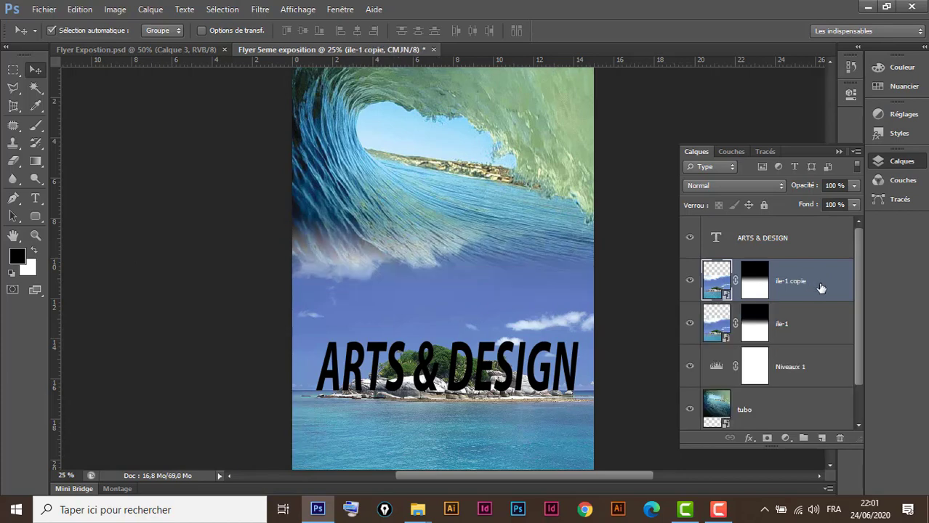
{"action": "left_click_drag", "start_coordinate": [820, 288], "coordinate": [821, 231]}
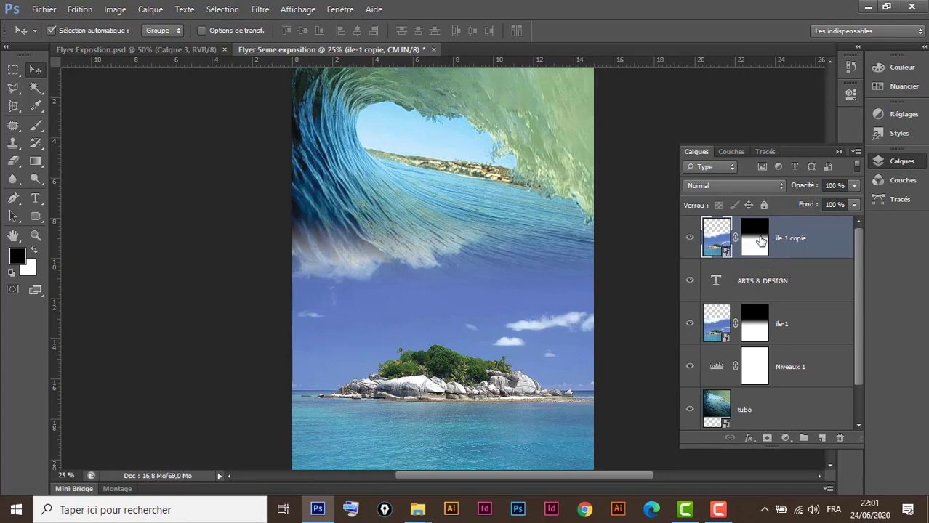
{"action": "left_click_drag", "start_coordinate": [760, 241], "coordinate": [840, 412]}
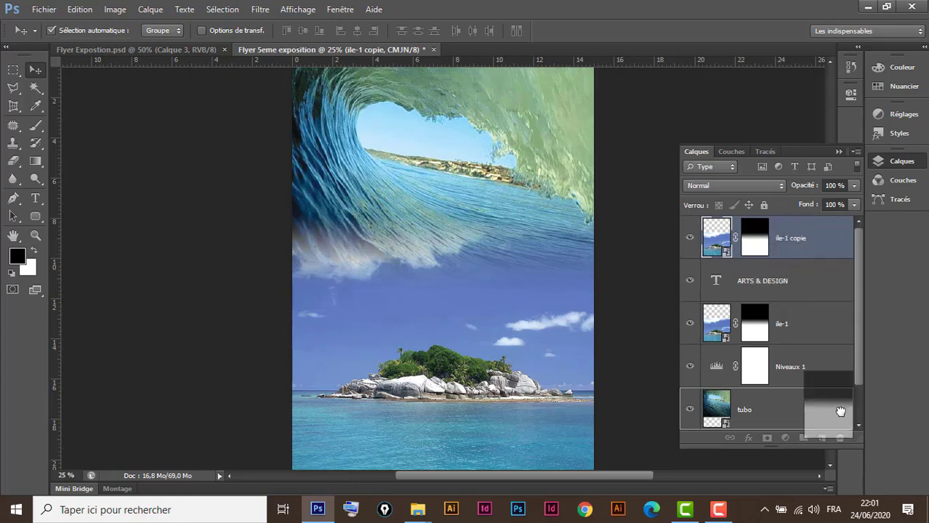
{"action": "left_click_drag", "start_coordinate": [840, 411], "coordinate": [840, 438]}
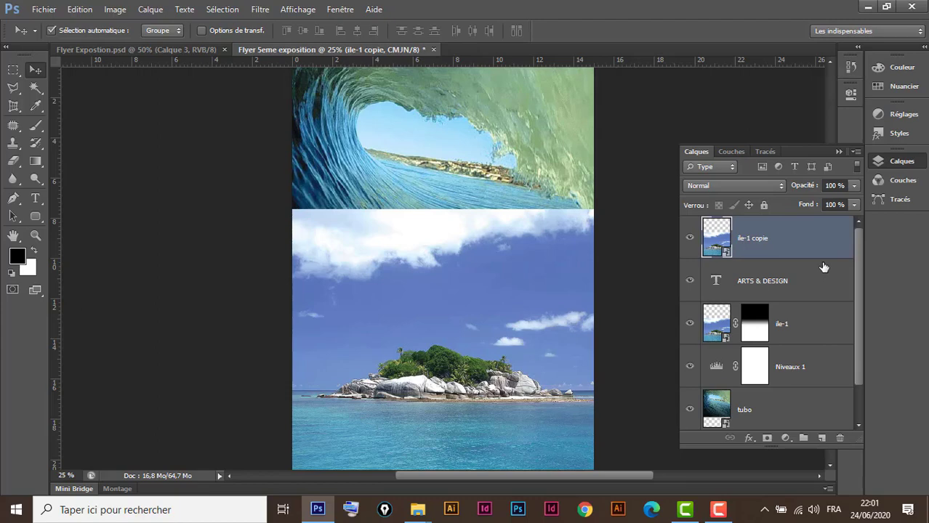
Clip the ile-1 copie layer to the ARTS & DESIGN text as a clipping mask.
{"action": "left_click_drag", "start_coordinate": [823, 268], "coordinate": [823, 255]}
{"action": "key", "text": "alt"}
{"action": "left_click_drag", "start_coordinate": [823, 255], "coordinate": [818, 276]}
{"action": "key", "text": "alt"}
{"action": "left_click_drag", "start_coordinate": [710, 244], "coordinate": [808, 256]}
{"action": "left_click", "coordinate": [808, 256], "text": "alt"}
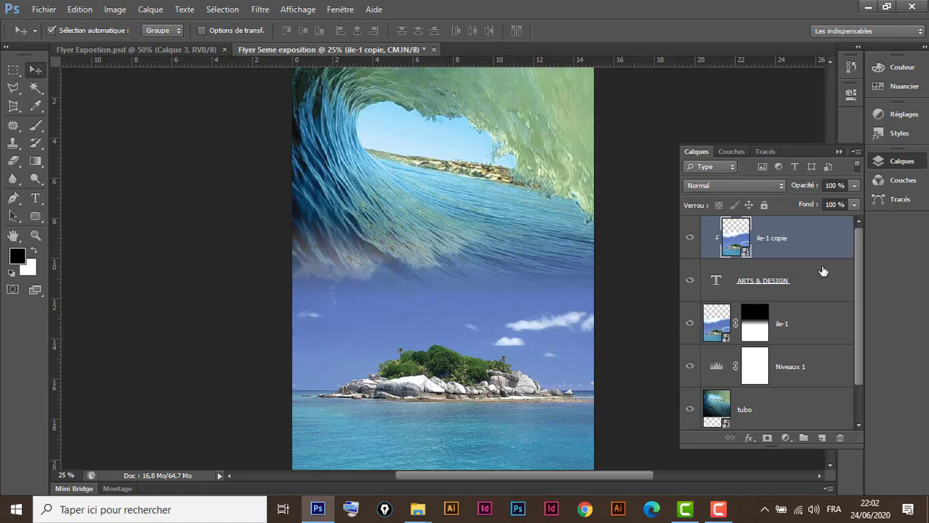
Open the ARTS & DESIGN layer style and enable Bevel & Emboss.
{"action": "left_click", "coordinate": [820, 289]}
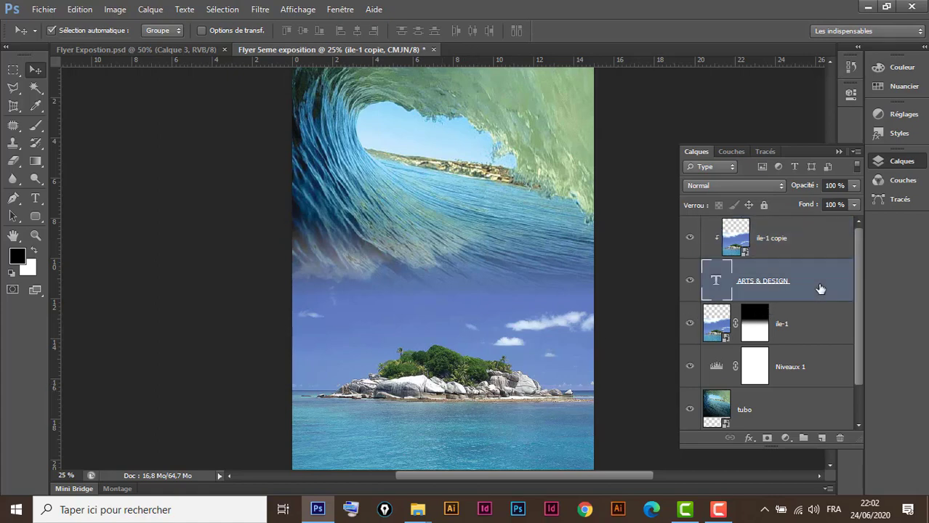
{"action": "double_click", "coordinate": [820, 290]}
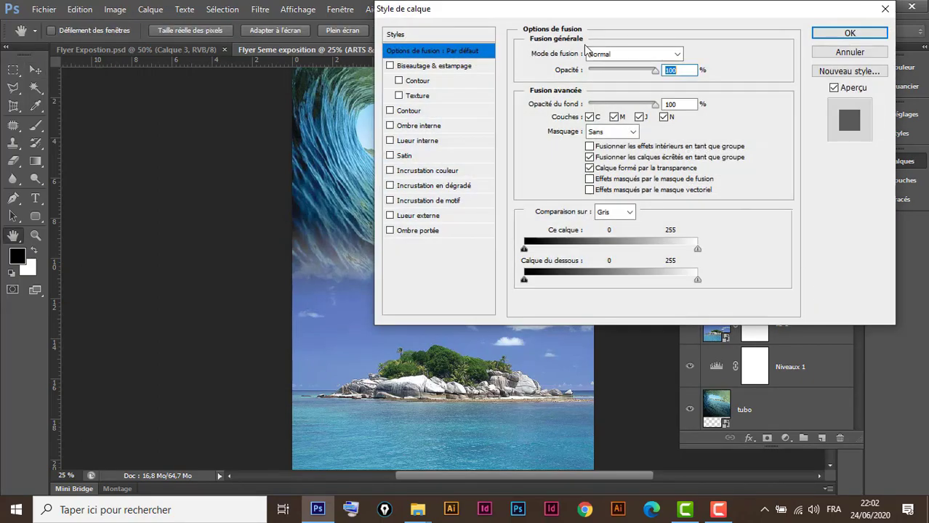
{"action": "left_click_drag", "start_coordinate": [586, 18], "coordinate": [308, 18]}
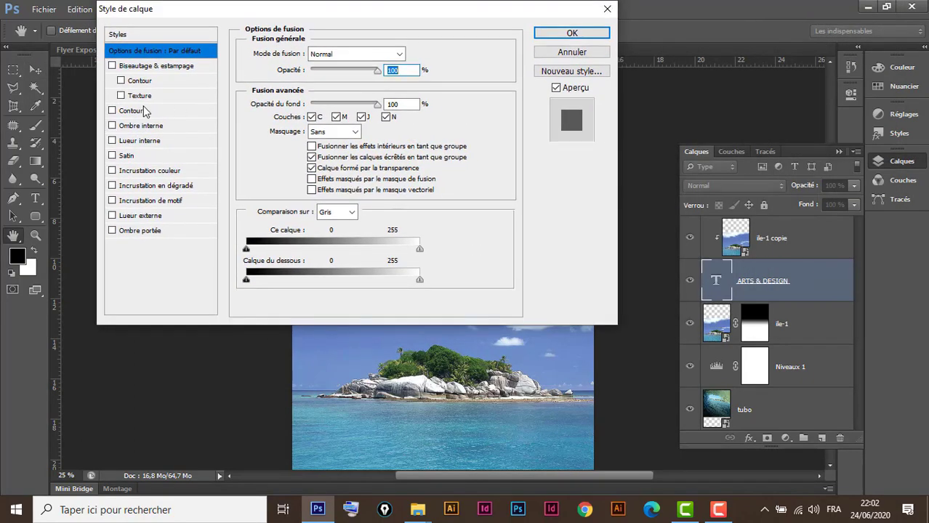
{"action": "left_click", "coordinate": [154, 66]}
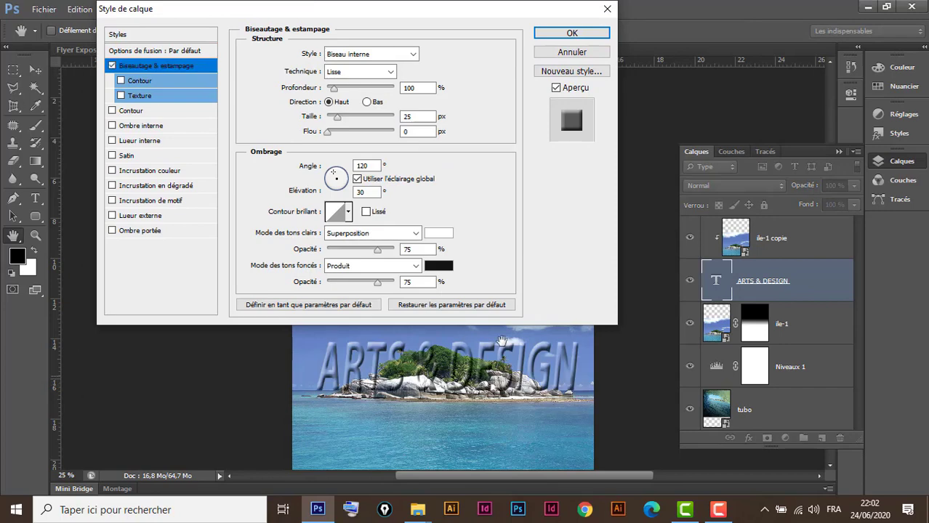
Add a thin dark green stroke outline to the title and apply the styles.
{"action": "left_click", "coordinate": [144, 111]}
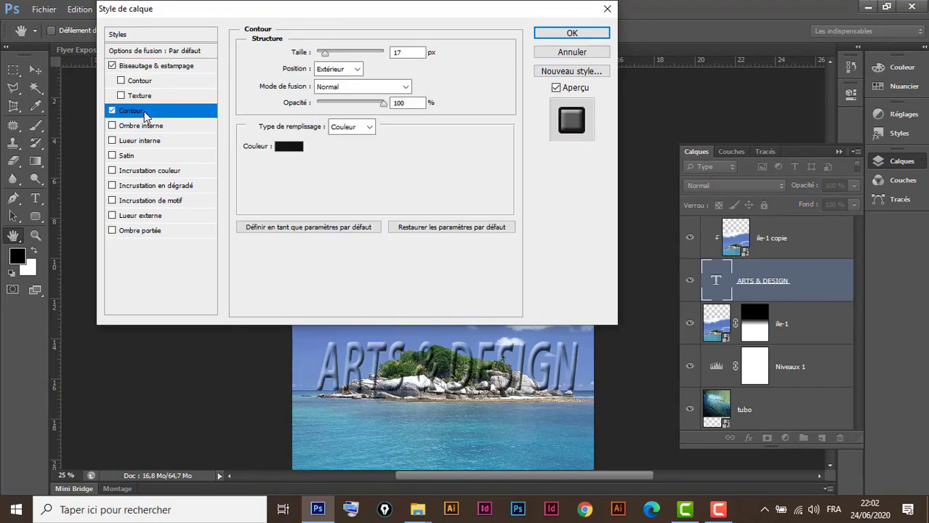
{"action": "left_click", "coordinate": [290, 149]}
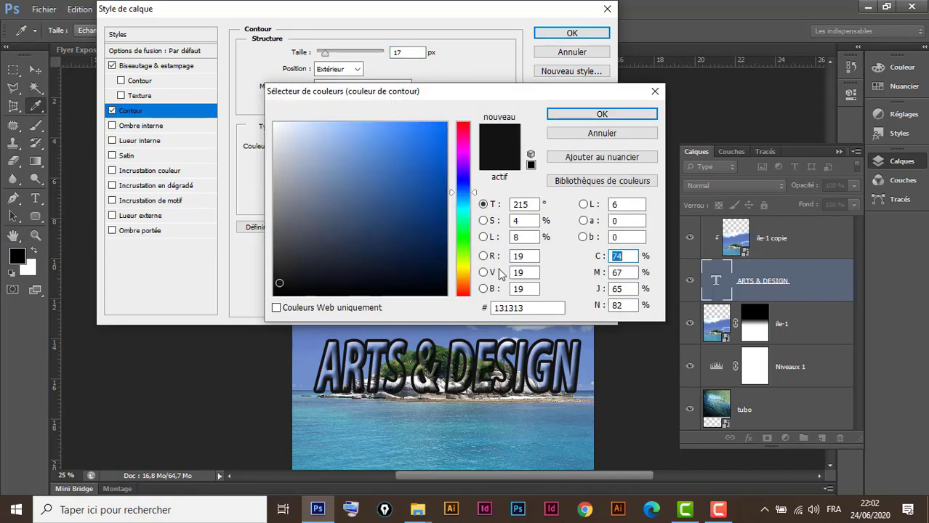
{"action": "left_click", "coordinate": [461, 242]}
{"action": "left_click", "coordinate": [446, 257]}
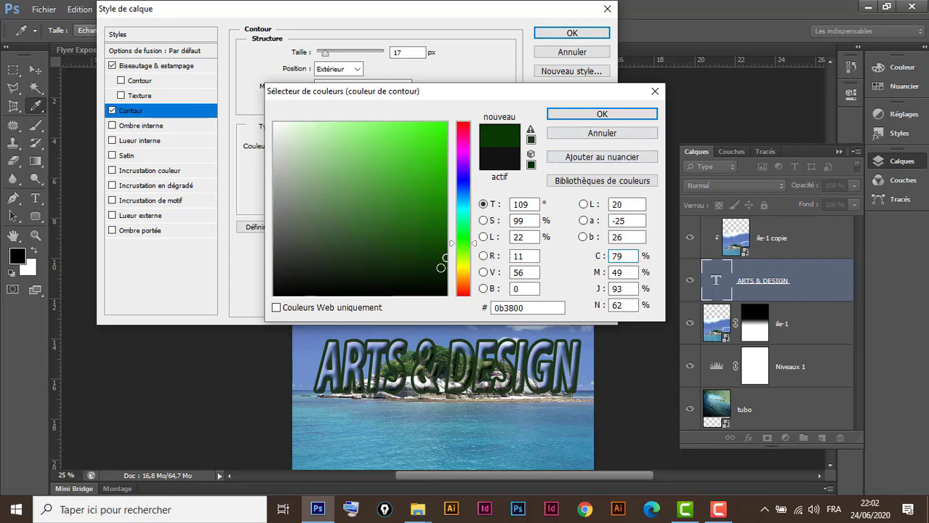
{"action": "left_click", "coordinate": [443, 270]}
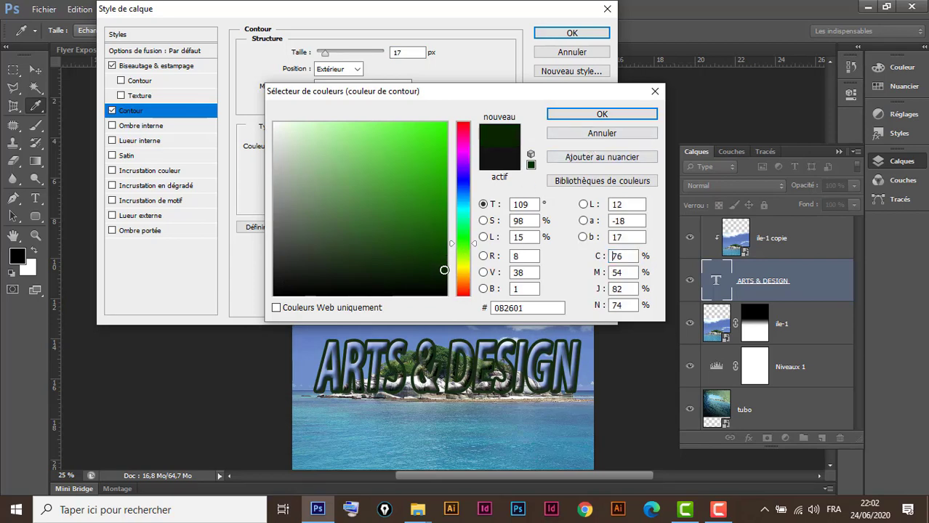
{"action": "left_click", "coordinate": [600, 115]}
{"action": "double_click", "coordinate": [410, 52]}
{"action": "key", "text": "Down"}
{"action": "key", "text": "Down"}
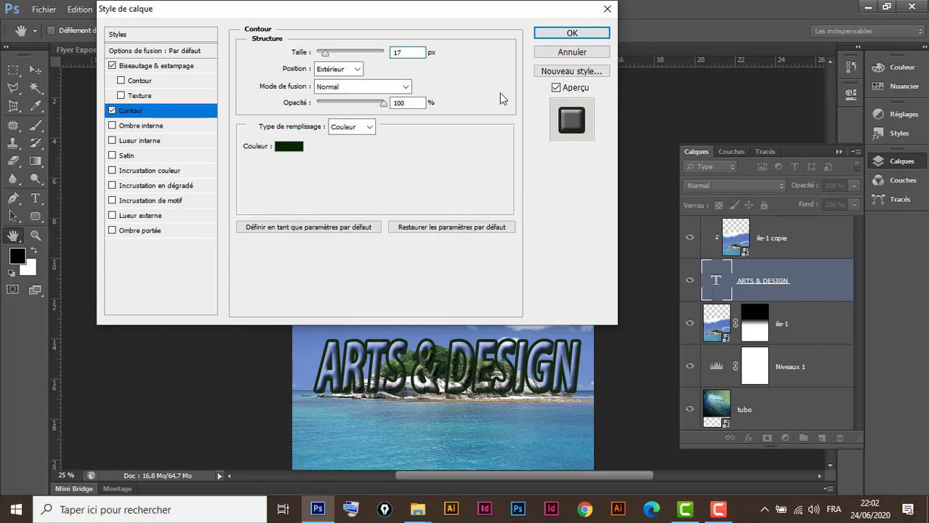
{"action": "key", "text": "Down"}
{"action": "key", "text": "Down"}
{"action": "key", "text": "Down"}
{"action": "key", "text": "Down"}
{"action": "key", "text": "Down"}
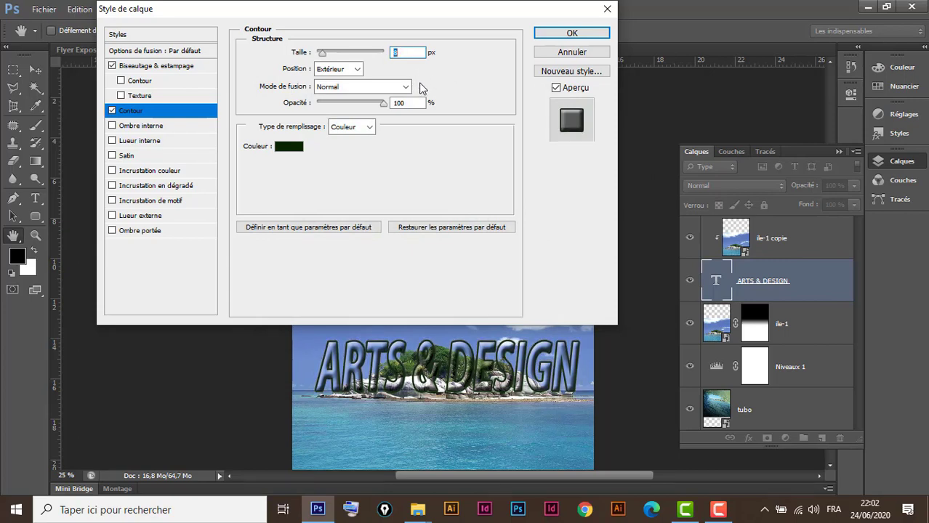
{"action": "key", "text": "Down"}
{"action": "key", "text": "Down"}
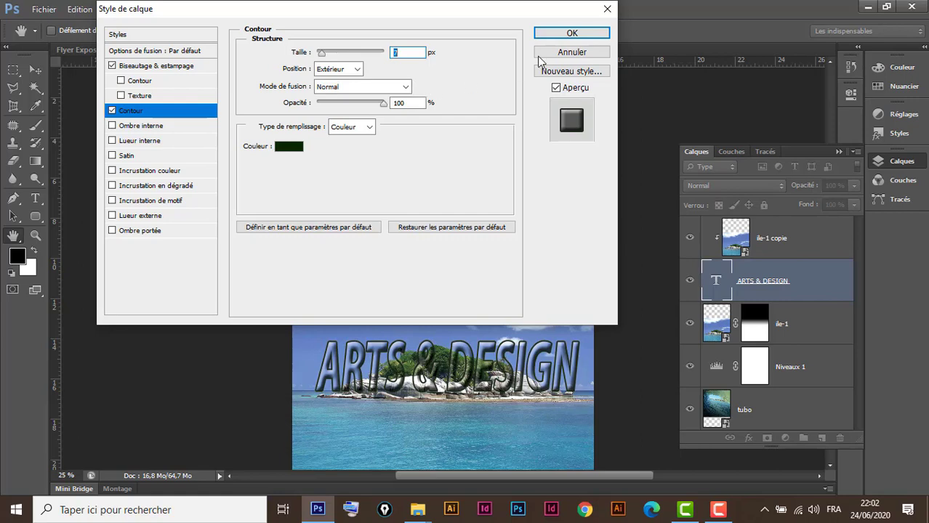
{"action": "left_click", "coordinate": [566, 33]}
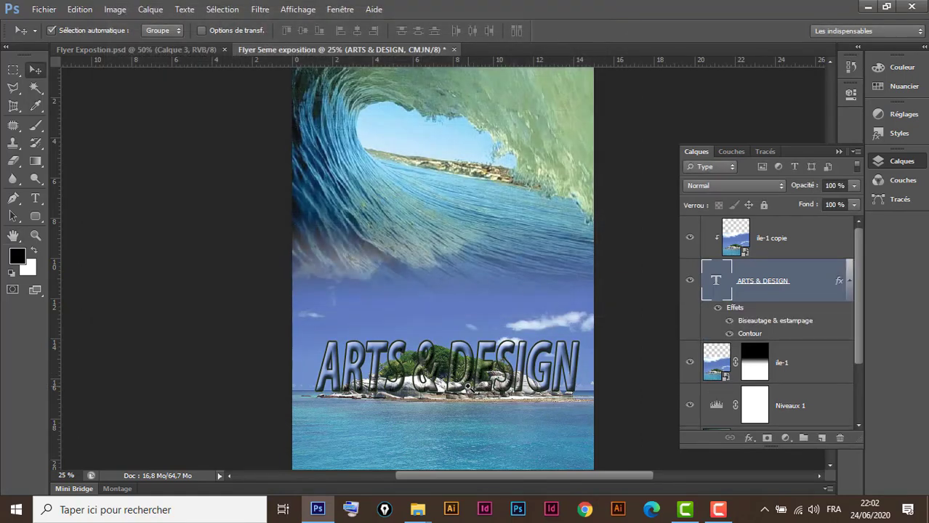
{"action": "scroll", "coordinate": [468, 391], "scroll_direction": "up", "scroll_amount": 1}
{"action": "scroll", "coordinate": [469, 392], "scroll_direction": "up", "scroll_amount": 1}
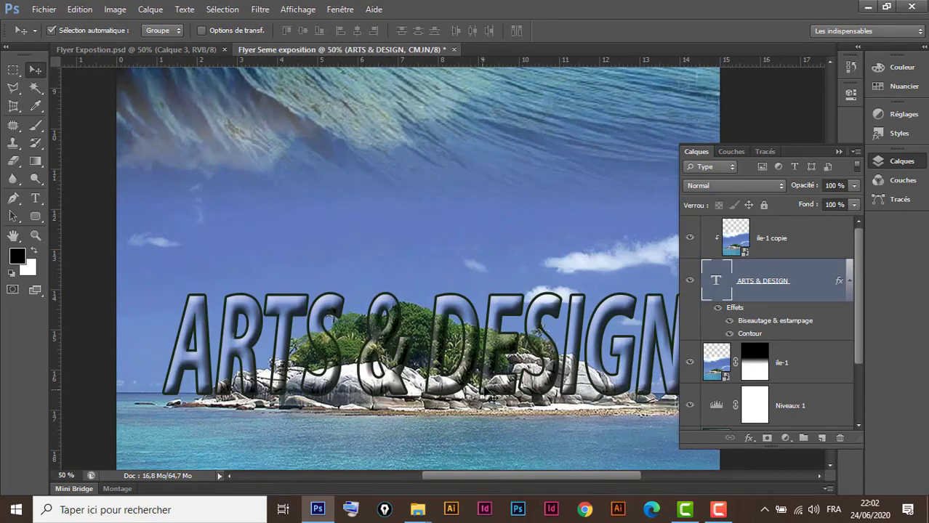
{"action": "left_click_drag", "start_coordinate": [487, 381], "coordinate": [422, 360]}
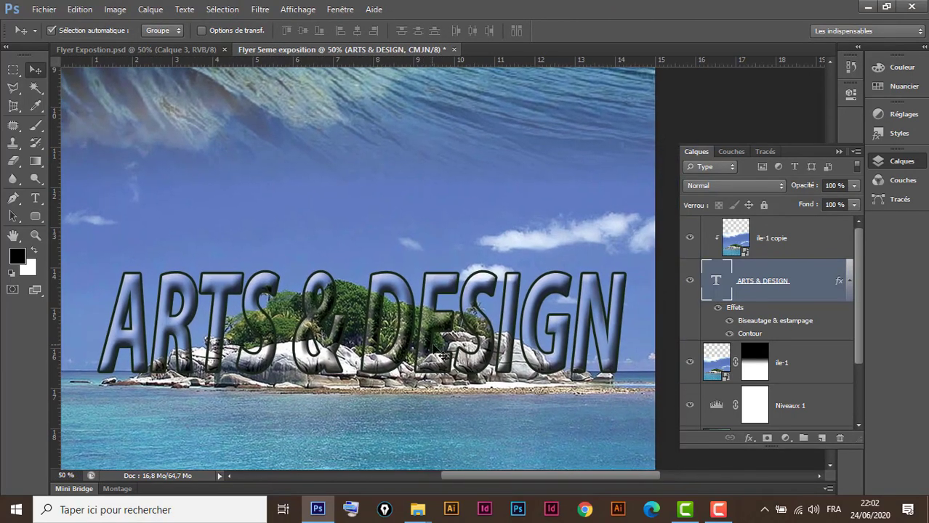
{"action": "left_click", "coordinate": [813, 247]}
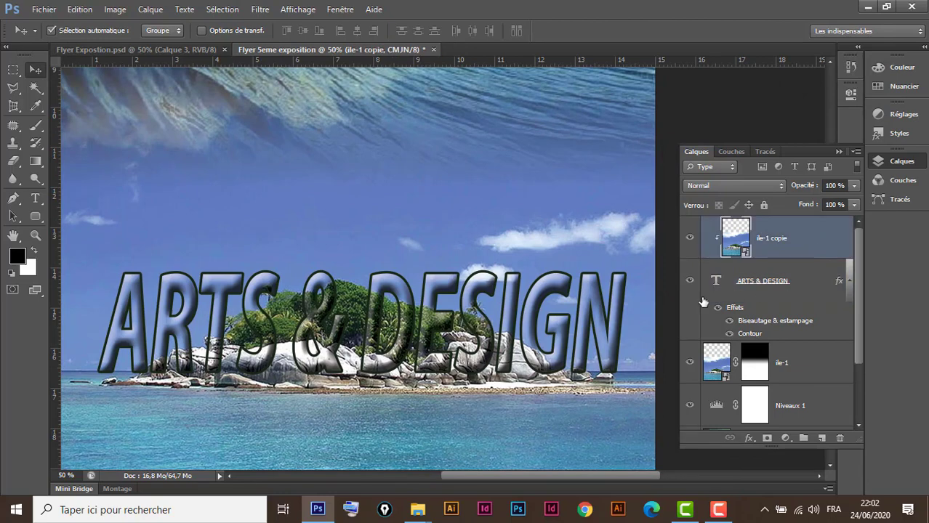
Add a Teinte/Saturation adjustment above the island copy with hue shifted to -141.
{"action": "left_click", "coordinate": [785, 438]}
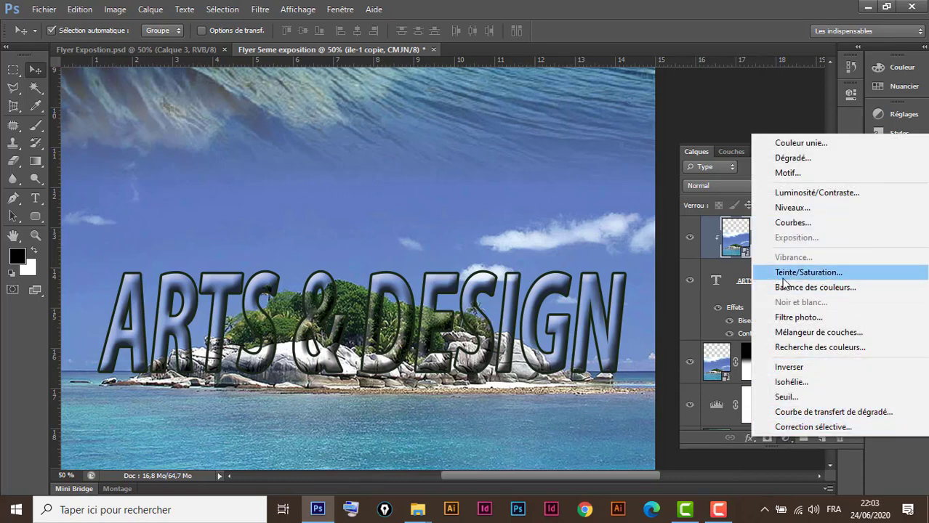
{"action": "left_click", "coordinate": [806, 272]}
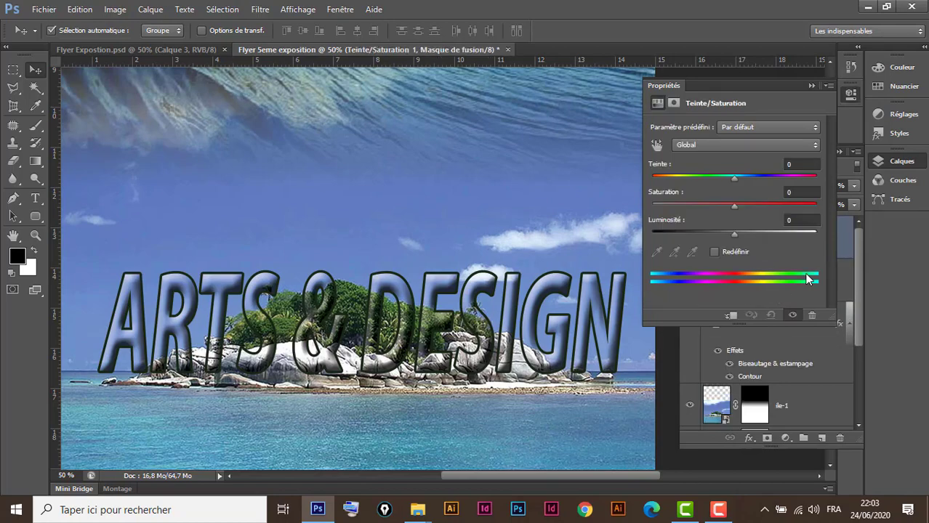
{"action": "key", "text": "ctrl+minus"}
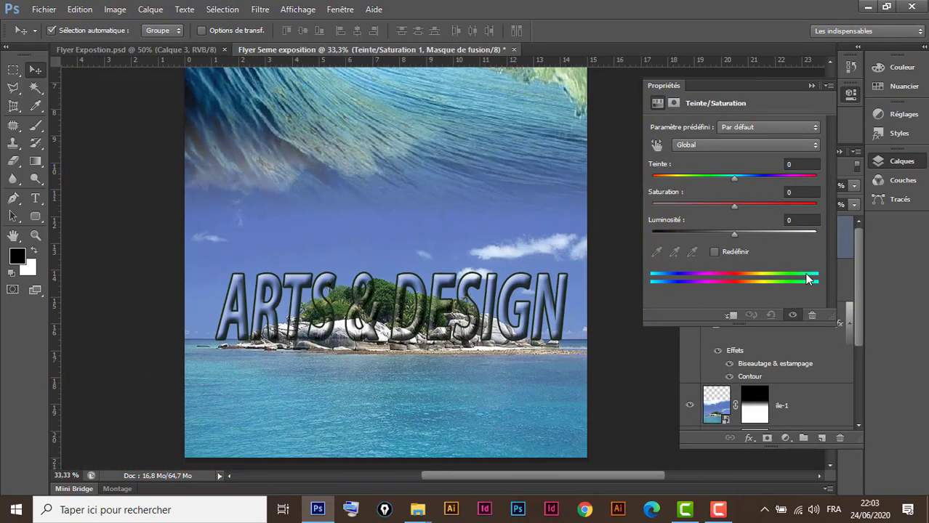
{"action": "left_click_drag", "start_coordinate": [542, 311], "coordinate": [533, 338]}
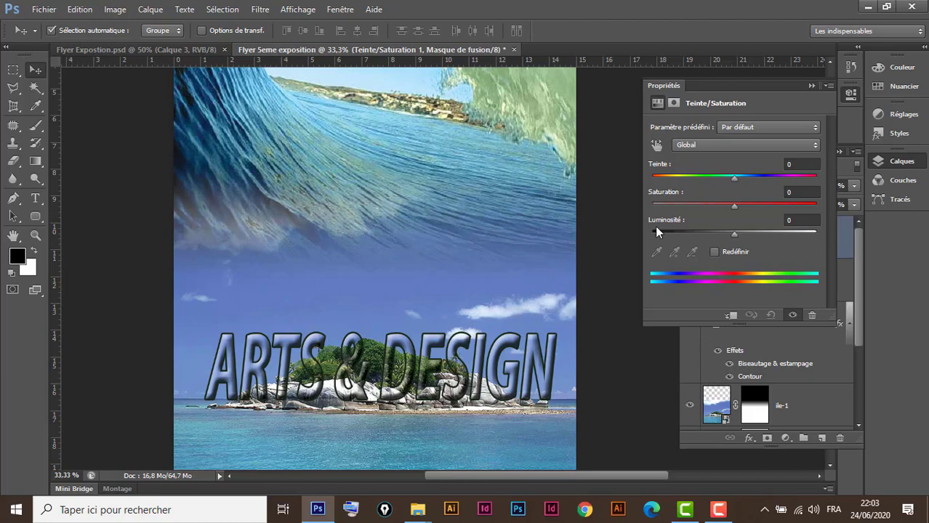
{"action": "left_click_drag", "start_coordinate": [733, 178], "coordinate": [663, 184]}
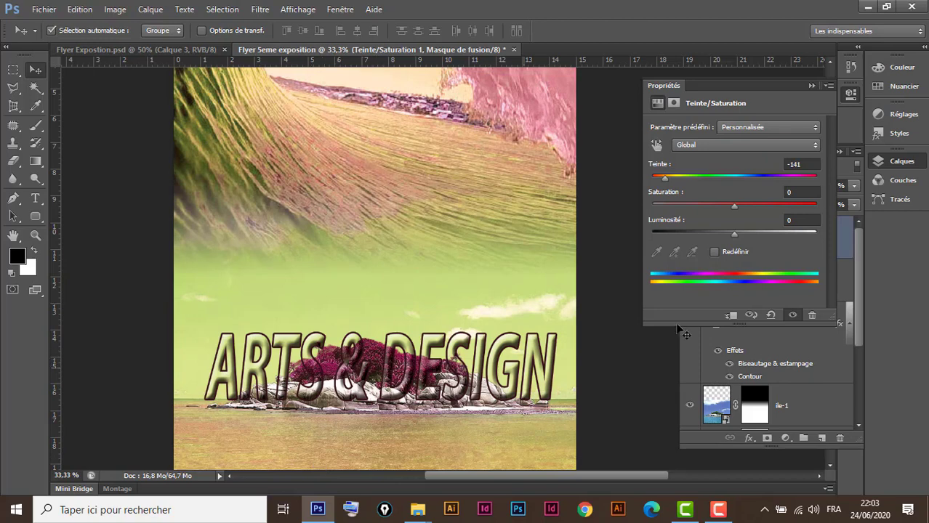
{"action": "left_click", "coordinate": [811, 86]}
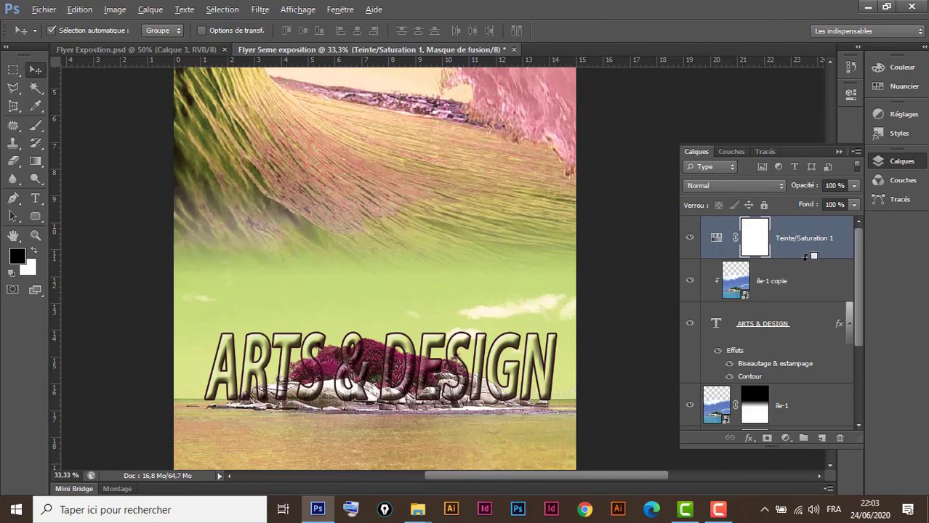
Clip Teinte/Saturation 1 to ile-1 copie so only the title recolours, then view the reference flyer.
{"action": "left_click", "coordinate": [805, 256], "text": "alt"}
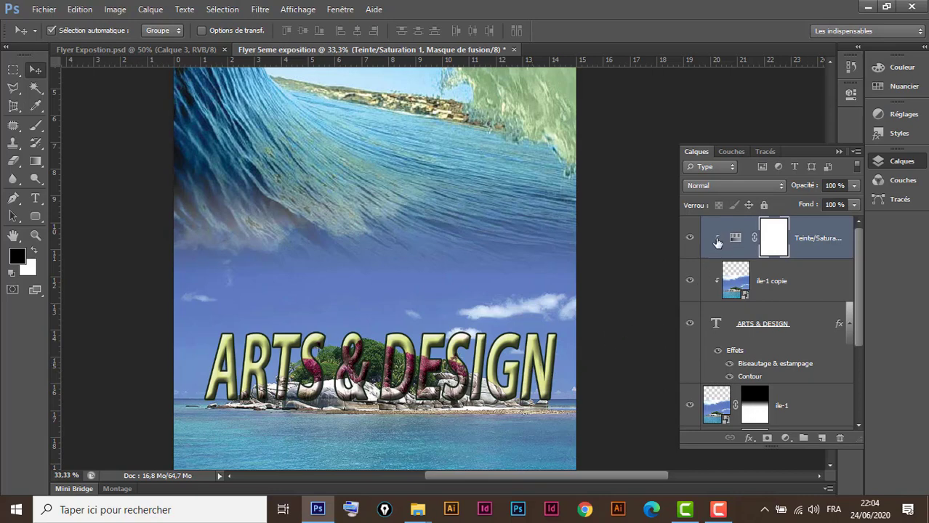
{"action": "left_click_drag", "start_coordinate": [717, 241], "coordinate": [804, 255]}
{"action": "left_click_drag", "start_coordinate": [805, 256], "coordinate": [805, 256]}
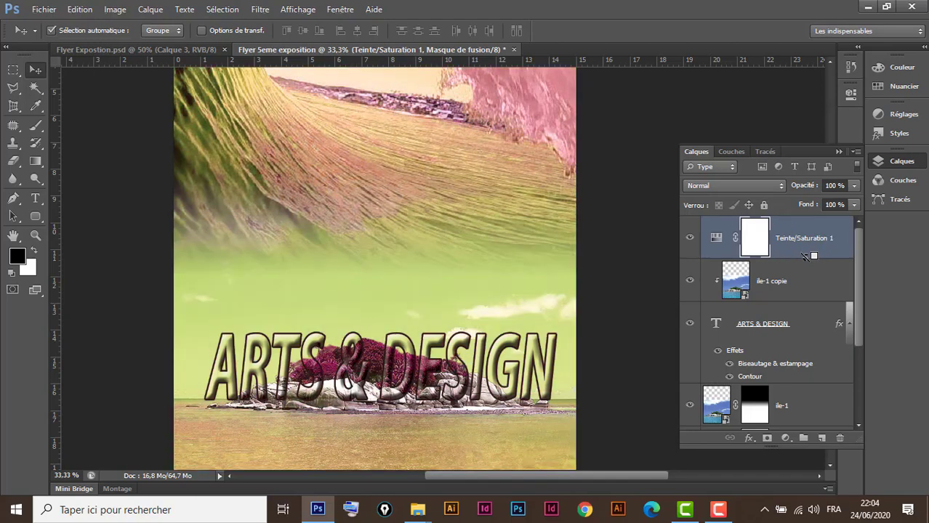
{"action": "left_click", "coordinate": [805, 256], "text": "alt"}
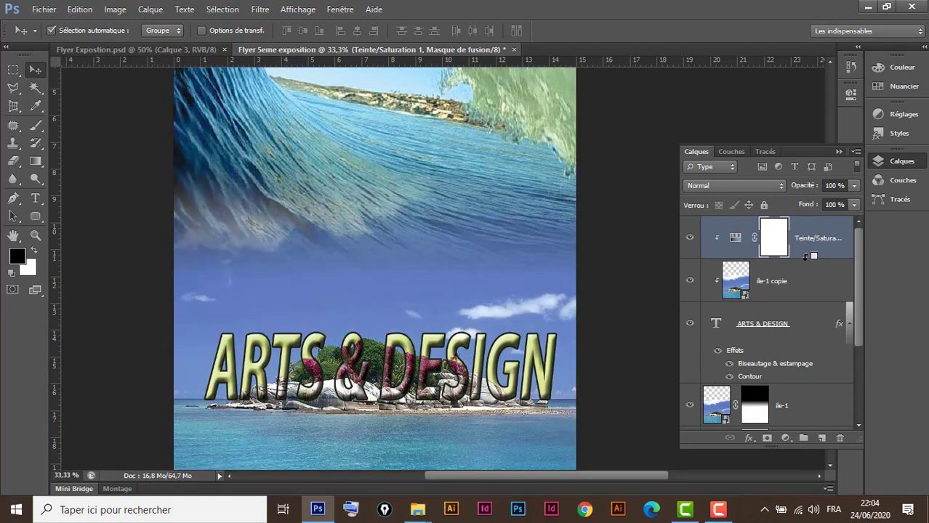
{"action": "left_click", "coordinate": [805, 256], "text": "alt"}
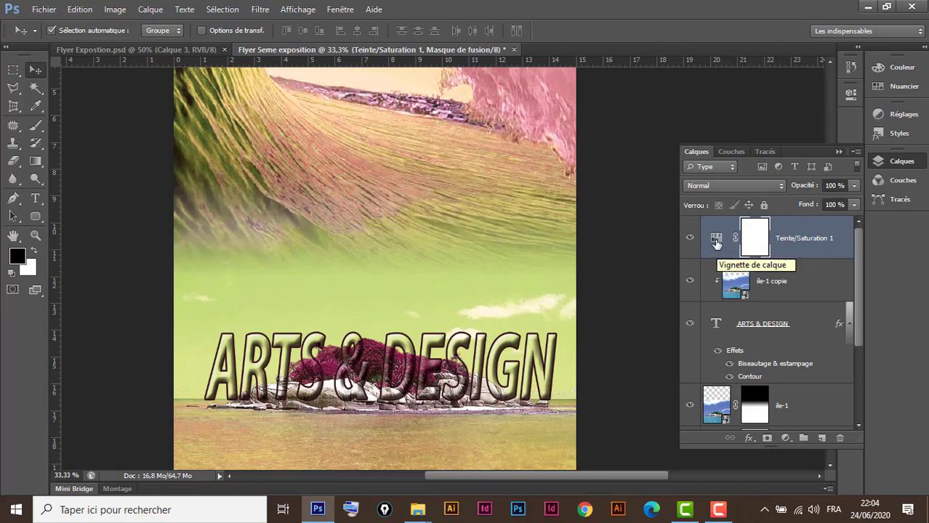
{"action": "double_click", "coordinate": [716, 242]}
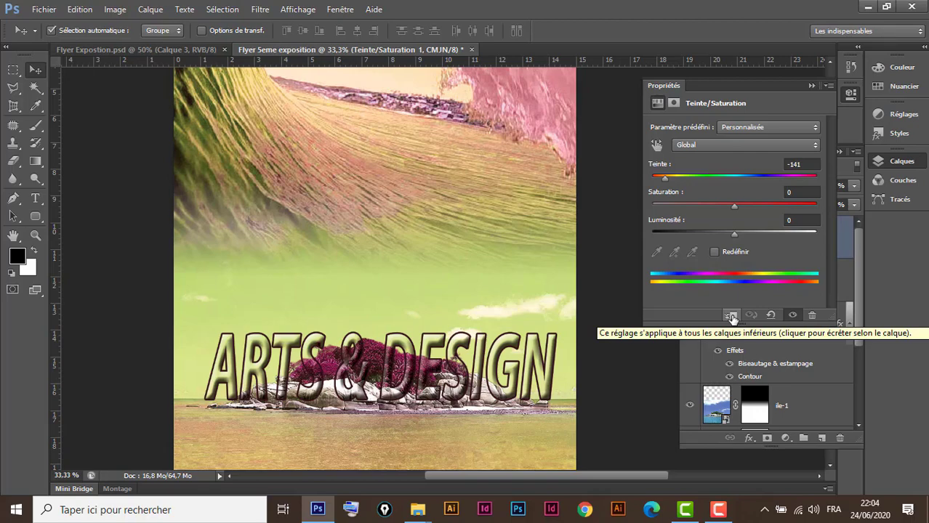
{"action": "left_click", "coordinate": [731, 317]}
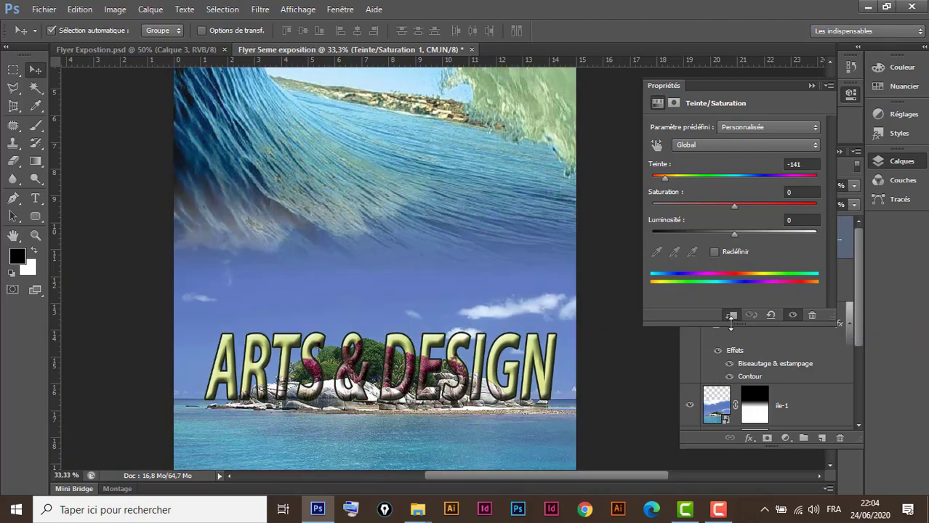
{"action": "left_click", "coordinate": [811, 86]}
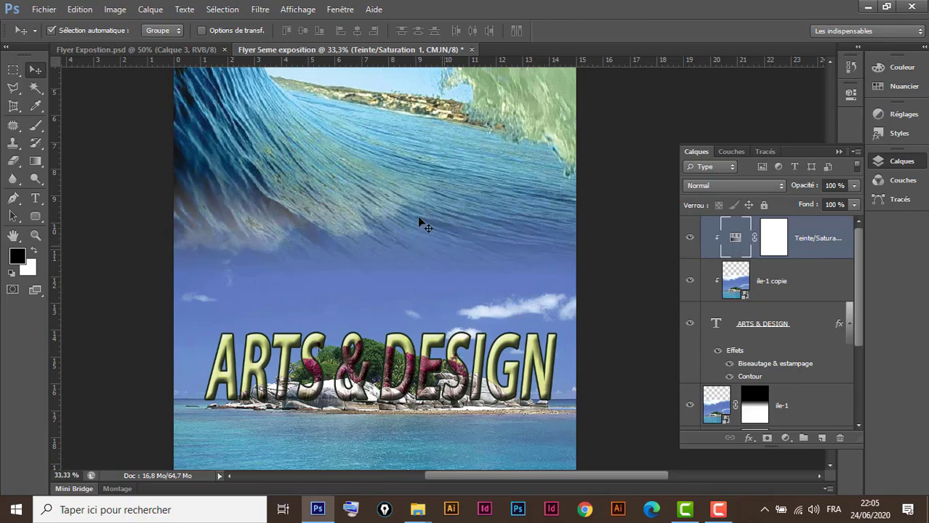
{"action": "left_click", "coordinate": [167, 48]}
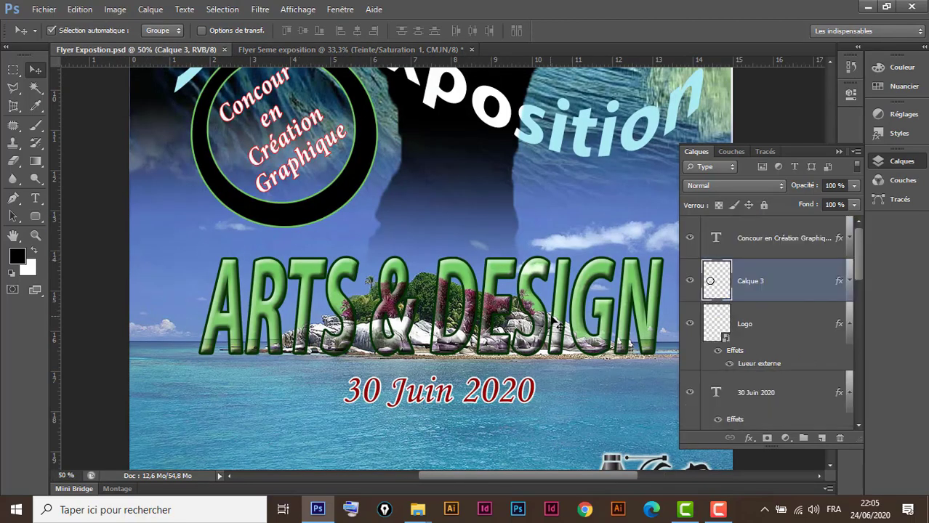
Compare the reference flyer with the working 5eme exposition flyer, then bring up File Explorer.
{"action": "left_click", "coordinate": [330, 50]}
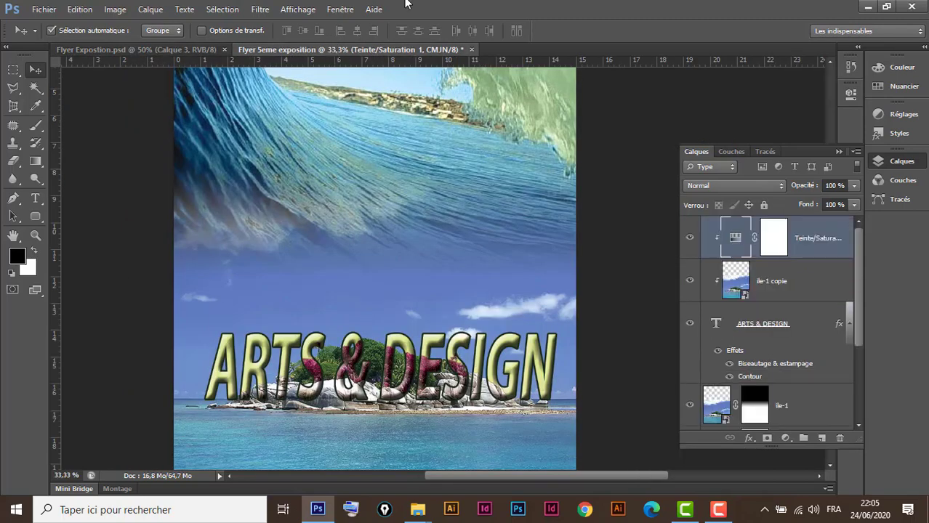
{"action": "key", "text": "ctrl+minus"}
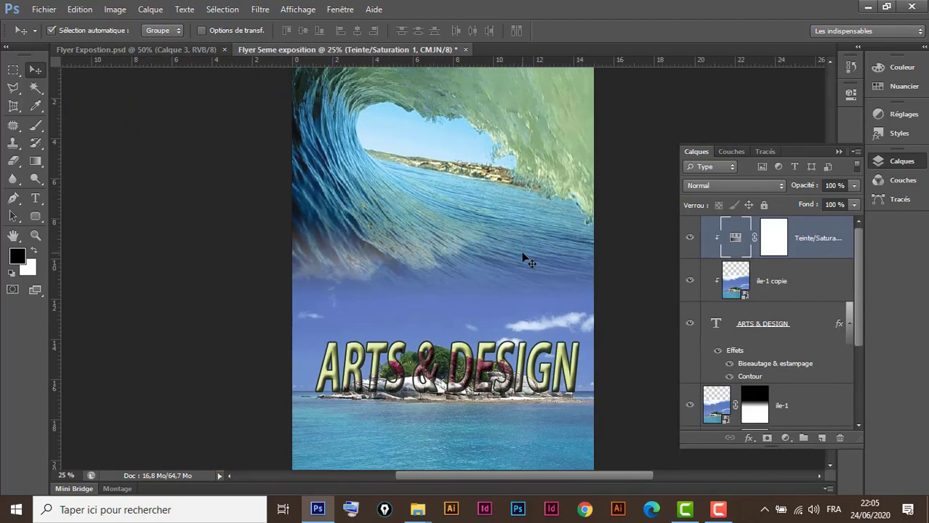
{"action": "mouse_move", "coordinate": [493, 289]}
{"action": "left_mouse_down"}
{"action": "mouse_move", "coordinate": [459, 310]}
{"action": "mouse_move", "coordinate": [453, 292]}
{"action": "left_mouse_up"}
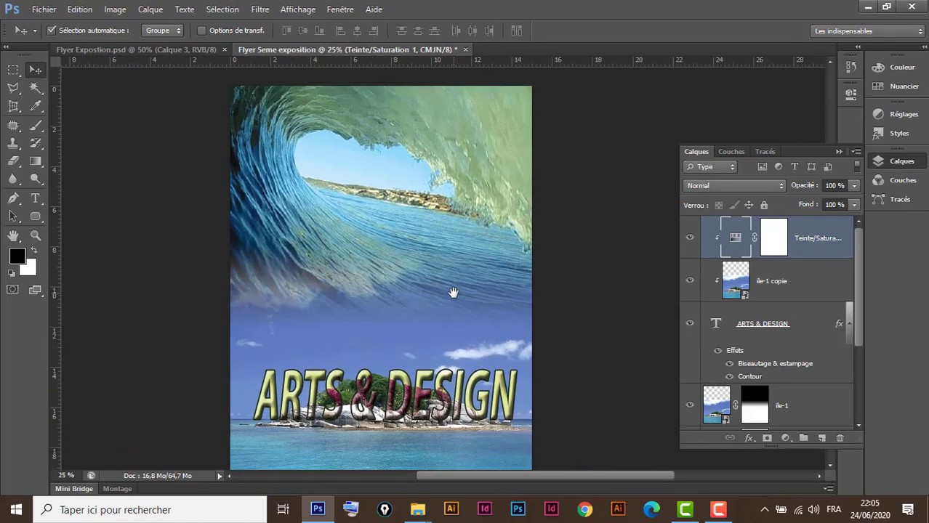
{"action": "left_click", "coordinate": [209, 50]}
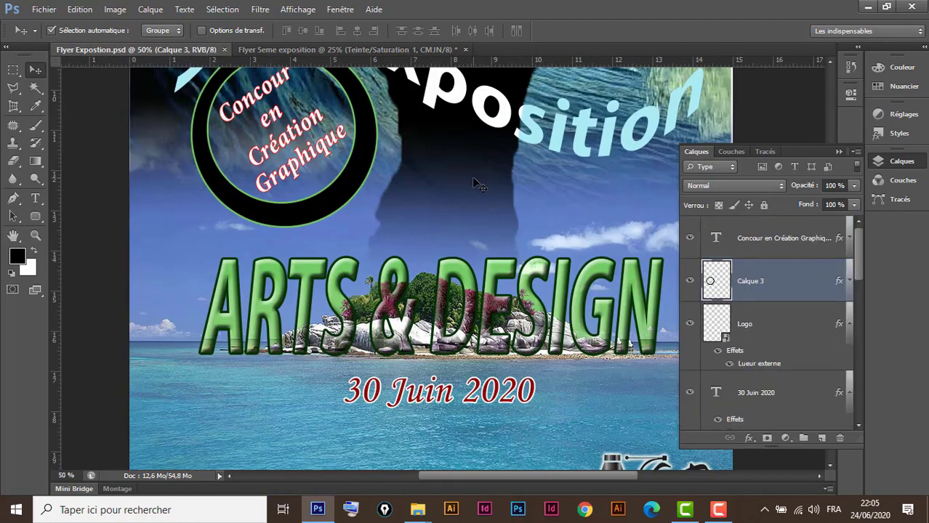
{"action": "left_click_drag", "start_coordinate": [490, 220], "coordinate": [488, 280]}
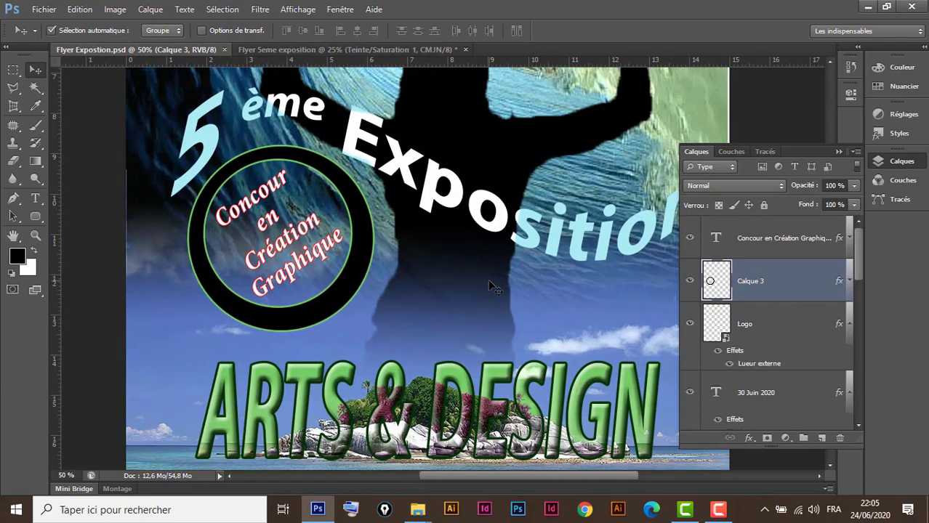
{"action": "scroll", "coordinate": [487, 286], "scroll_direction": "down", "scroll_amount": 2}
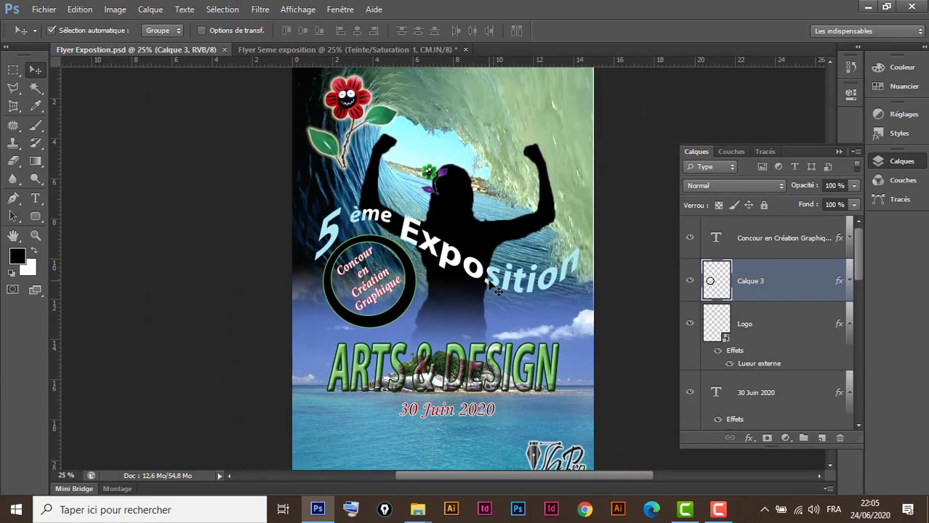
{"action": "left_click", "coordinate": [349, 51]}
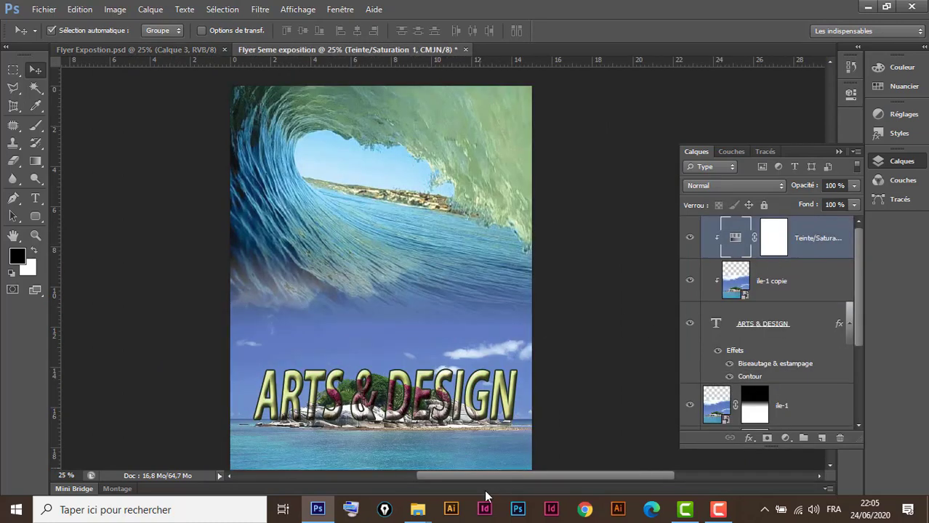
{"action": "left_click", "coordinate": [418, 509]}
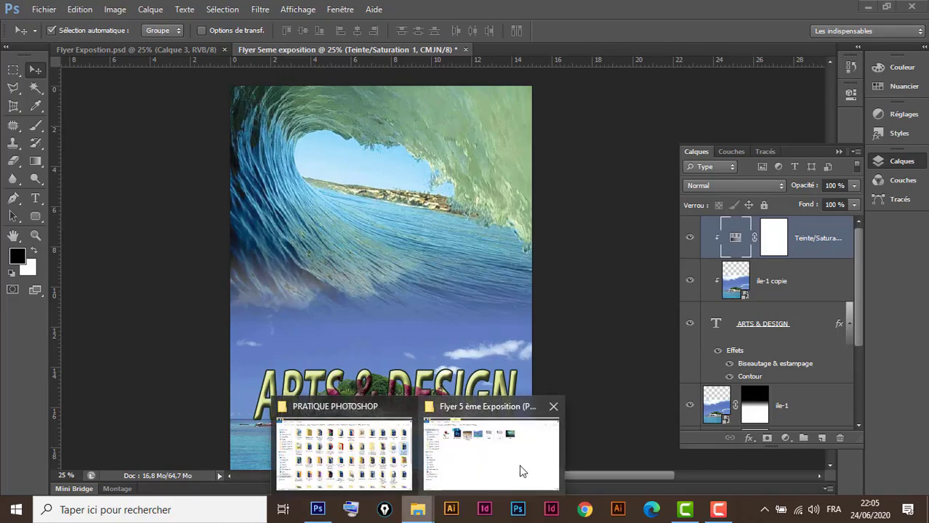
Drag h-4-1314390-1226566302.jpg from the Flyer 5 ème Exposition folder into Photoshop to open it.
{"action": "left_click", "coordinate": [519, 471]}
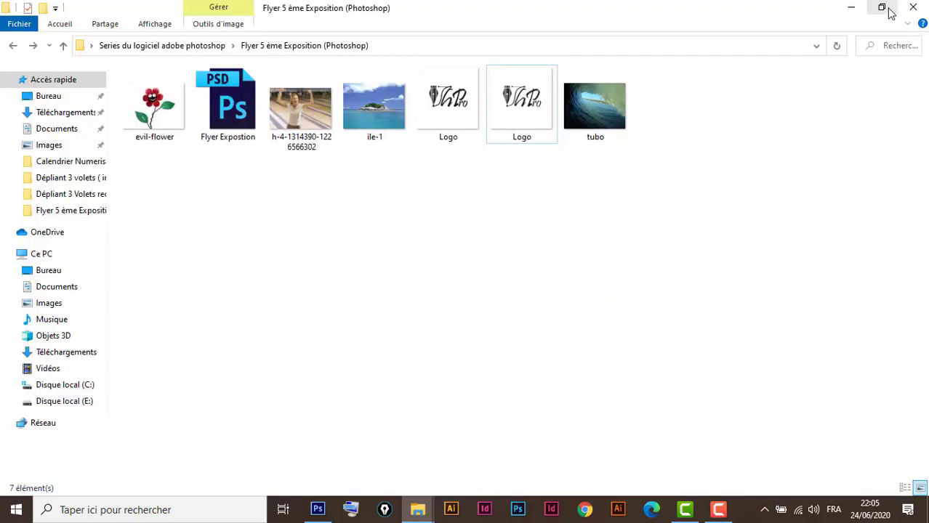
{"action": "left_click", "coordinate": [889, 13]}
{"action": "left_click_drag", "start_coordinate": [526, 209], "coordinate": [526, 49]}
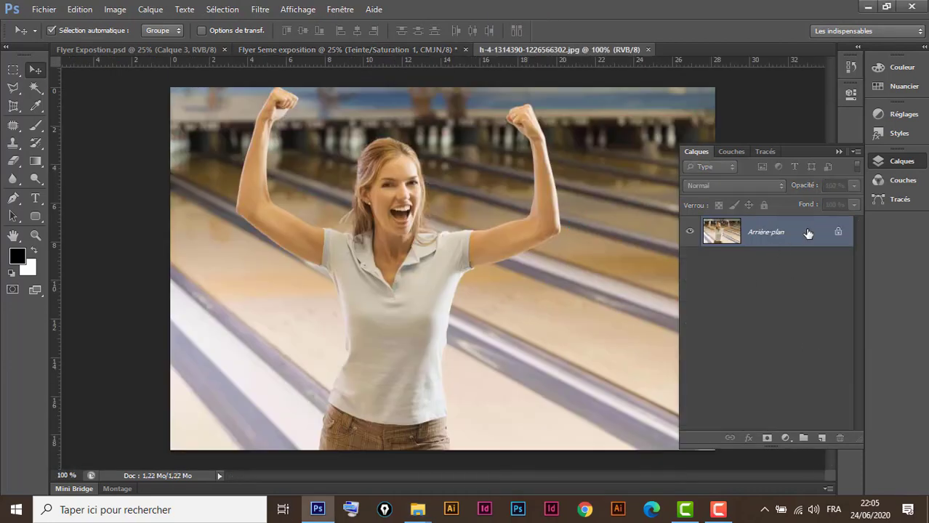
Convert the background to Calque 0 and quick-select the cheering woman's figure.
{"action": "double_click", "coordinate": [808, 233]}
{"action": "left_click", "coordinate": [374, 231]}
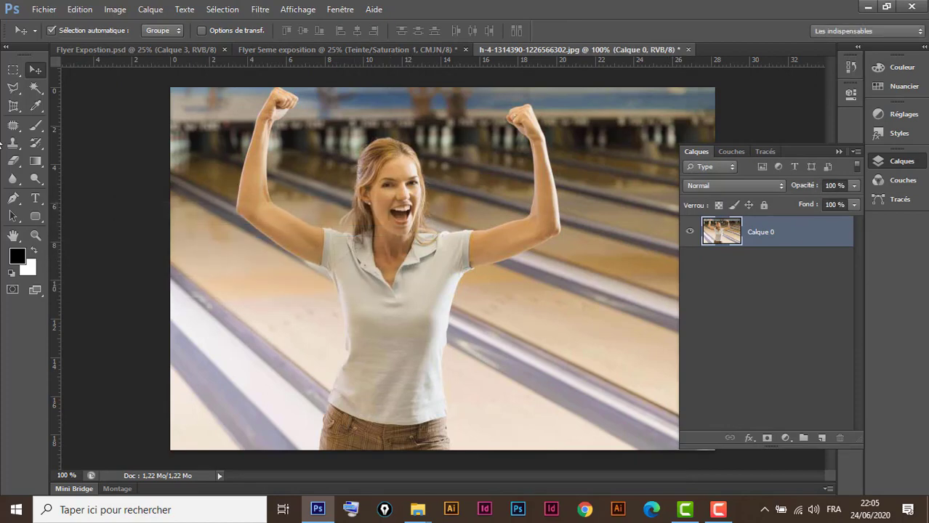
{"action": "left_click", "coordinate": [35, 87]}
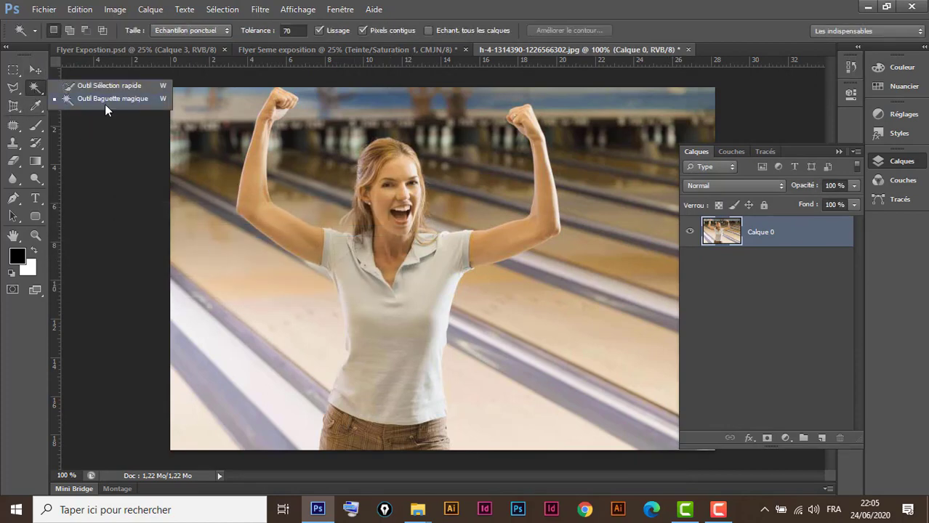
{"action": "left_click", "coordinate": [101, 85]}
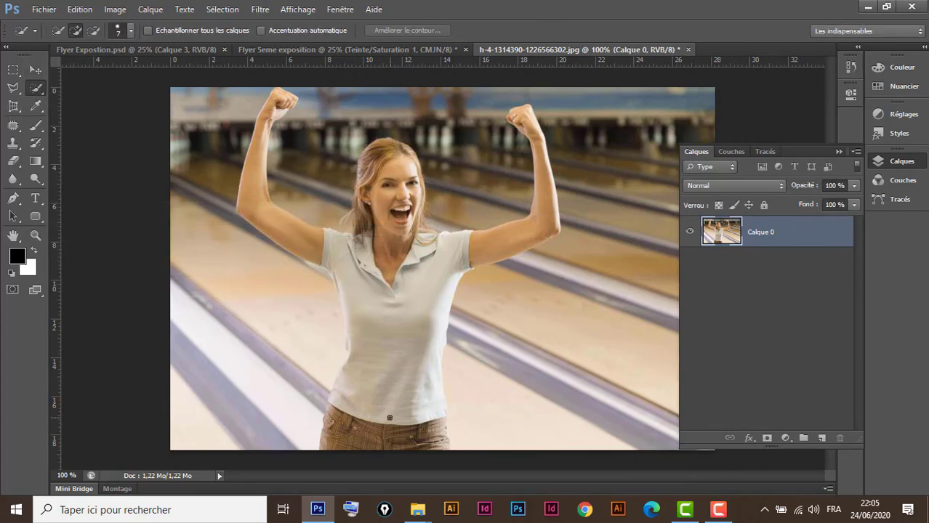
{"action": "left_click", "coordinate": [391, 399]}
{"action": "left_click_drag", "start_coordinate": [395, 352], "coordinate": [384, 151]}
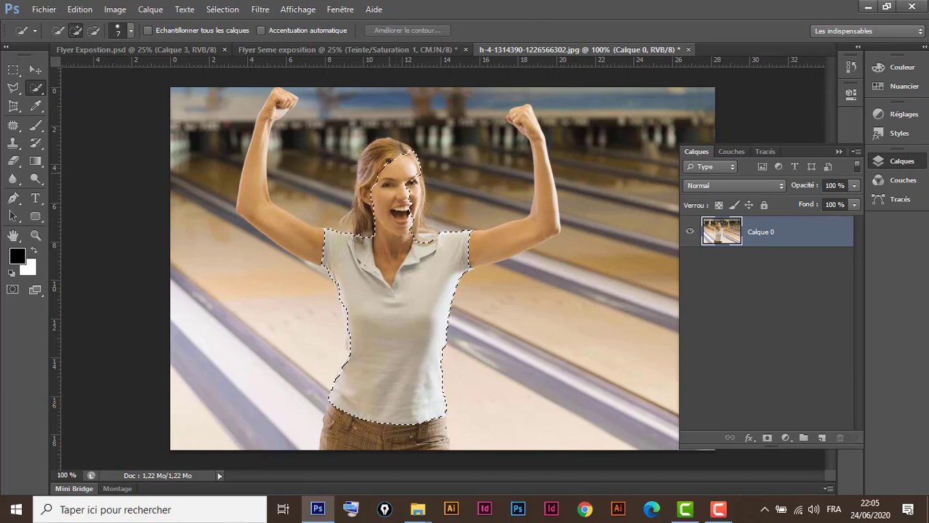
{"action": "left_click_drag", "start_coordinate": [411, 175], "coordinate": [419, 218]}
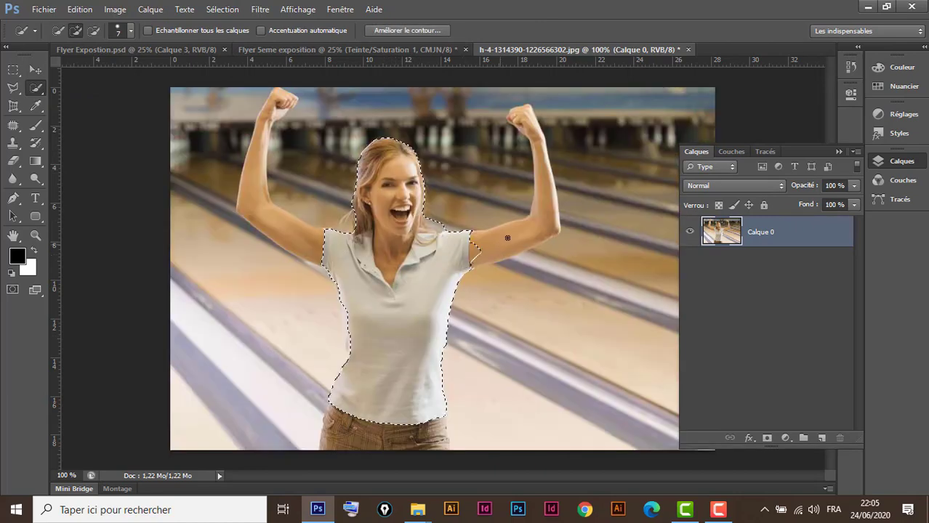
{"action": "left_click_drag", "start_coordinate": [503, 245], "coordinate": [525, 220]}
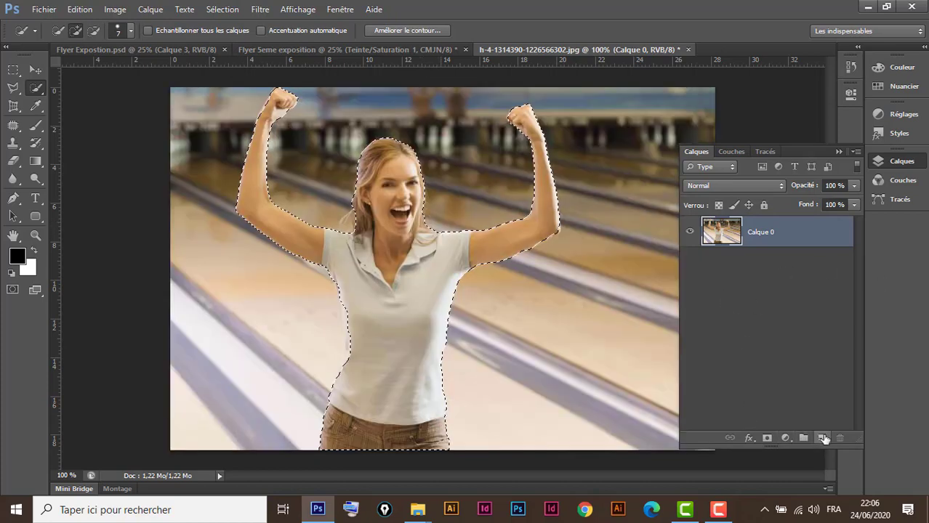
Fill the selection with black on a new Calque 1 layer and deselect.
{"action": "left_click", "coordinate": [821, 437]}
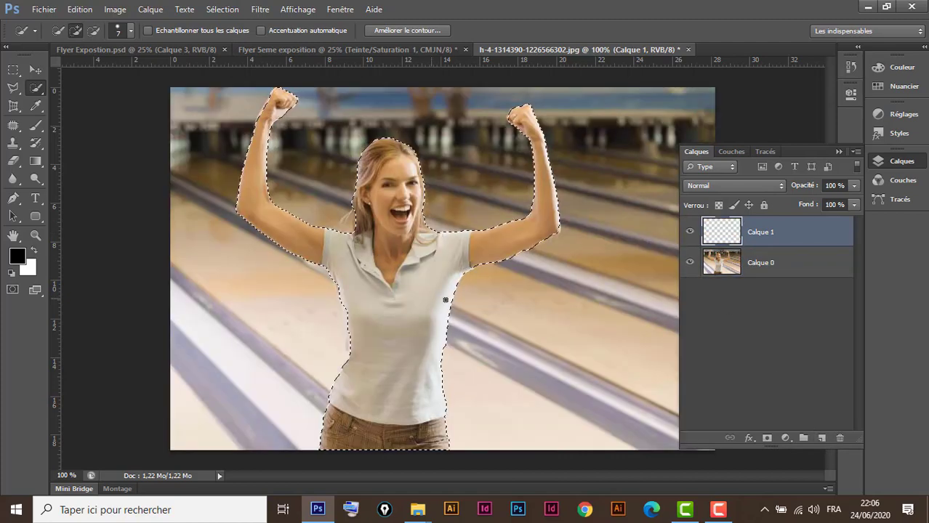
{"action": "key", "text": "alt+BackSpace"}
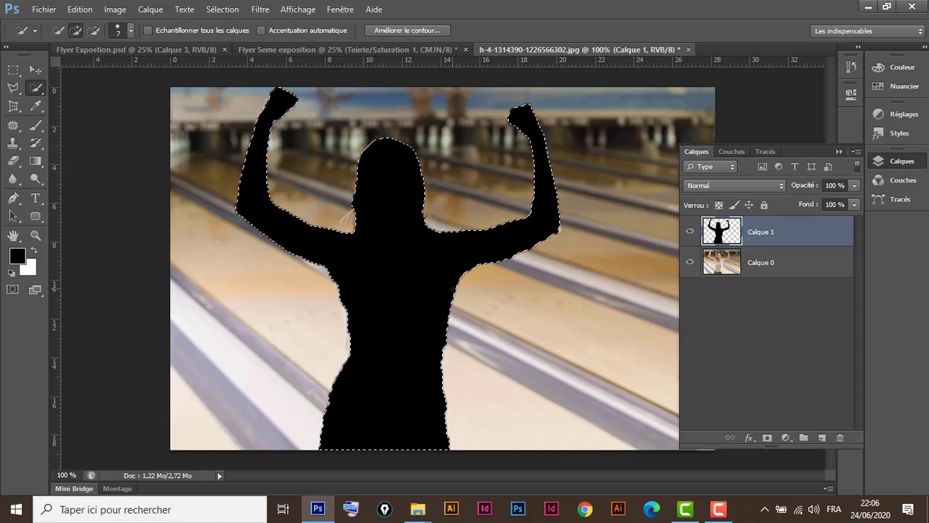
{"action": "key", "text": "ctrl+d"}
{"action": "left_click", "coordinate": [35, 70]}
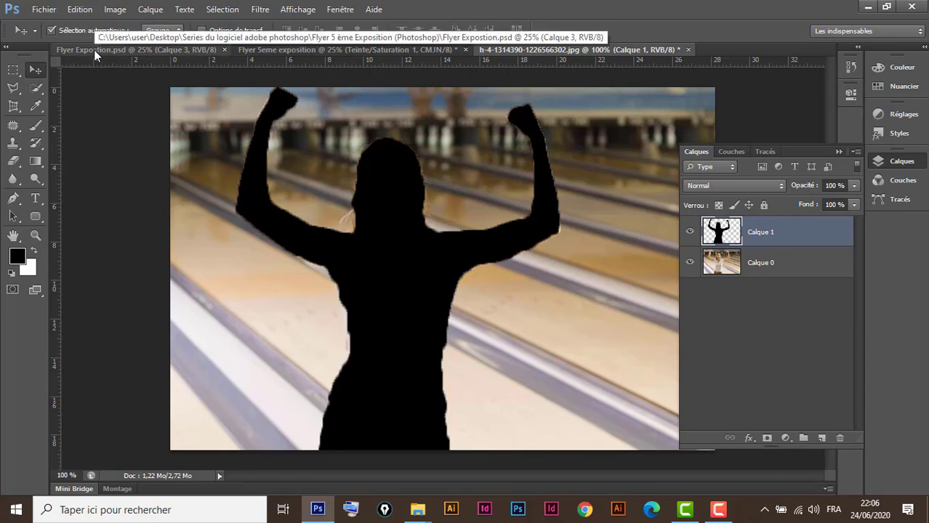
Copy the black silhouette layer Calque 1 from the h-4 photo into the Flyer 5eme exposition document.
{"action": "left_click", "coordinate": [182, 51]}
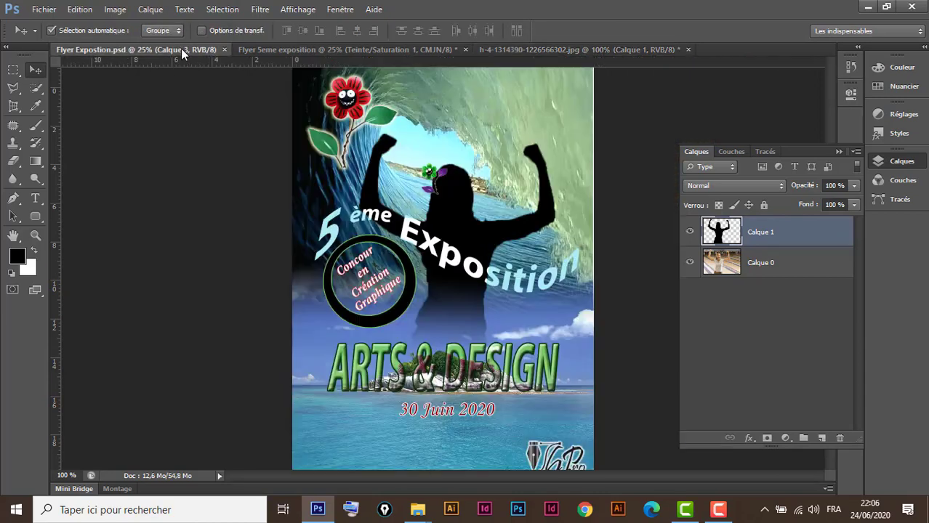
{"action": "left_click", "coordinate": [309, 50]}
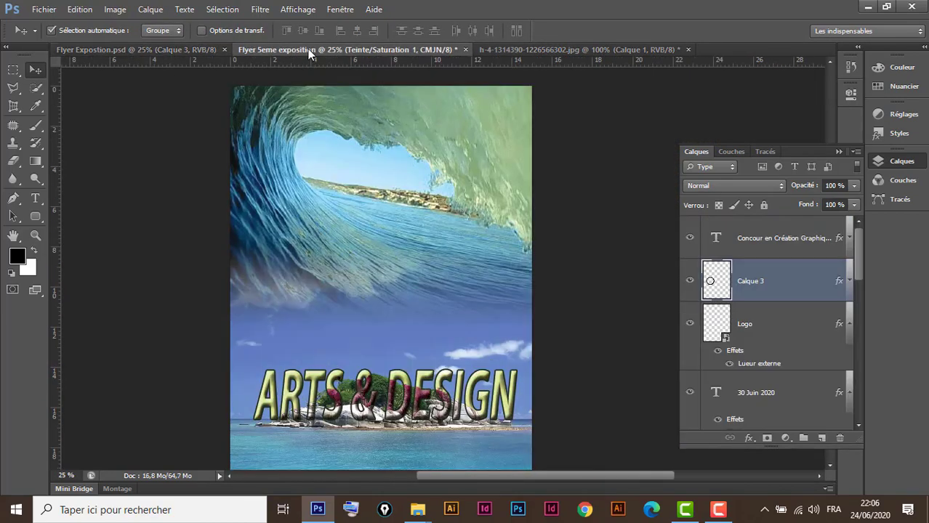
{"action": "left_click", "coordinate": [567, 50]}
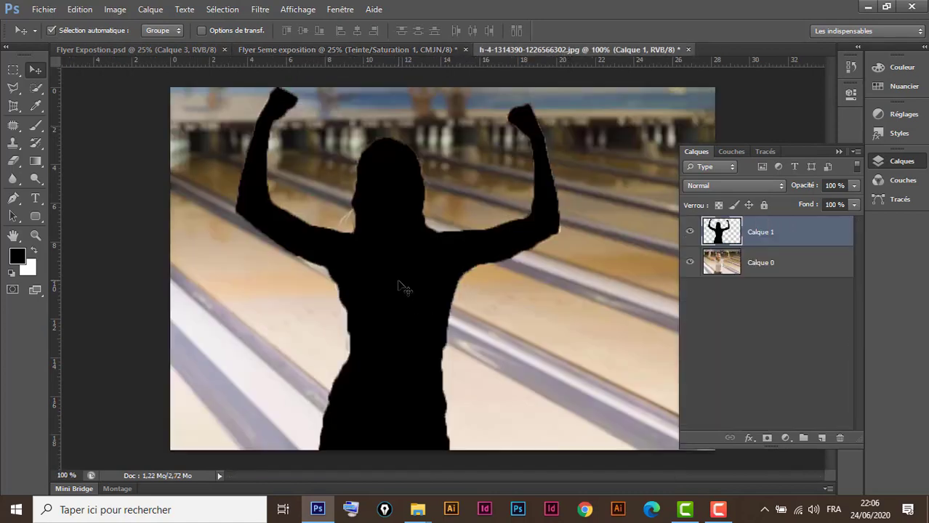
{"action": "mouse_move", "coordinate": [401, 287]}
{"action": "left_mouse_down"}
{"action": "mouse_move", "coordinate": [305, 57]}
{"action": "mouse_move", "coordinate": [380, 202]}
{"action": "left_mouse_up"}
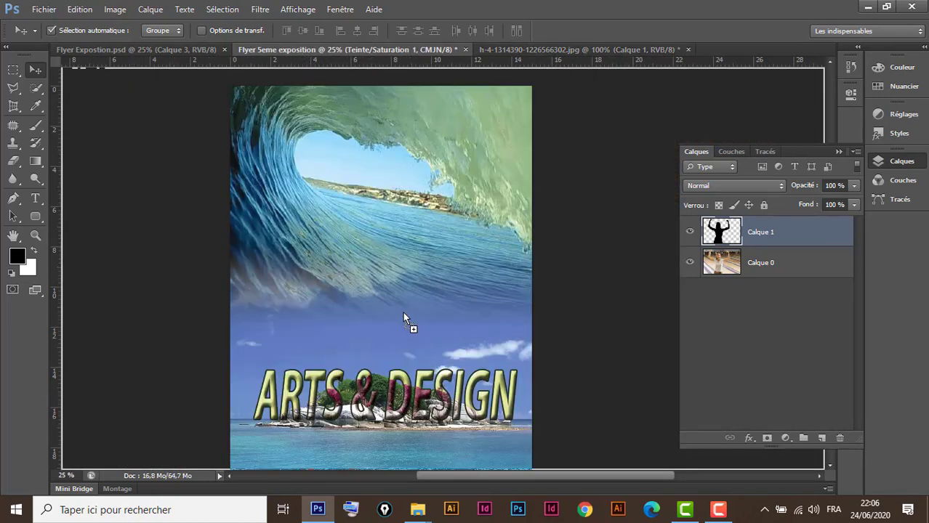
{"action": "left_click_drag", "start_coordinate": [404, 313], "coordinate": [404, 313]}
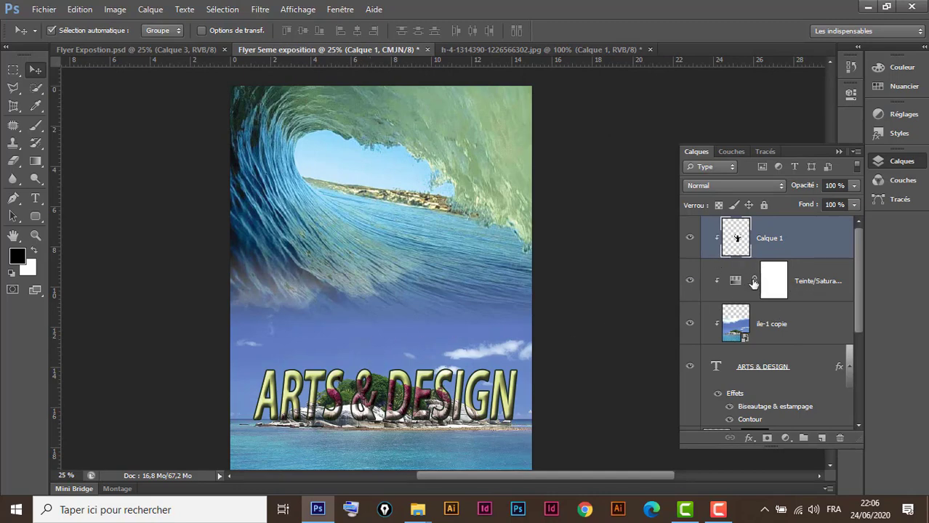
Unclip the silhouette, scale it to about 278% over the wave, then view the reference flyer.
{"action": "left_click", "coordinate": [817, 256], "text": "alt"}
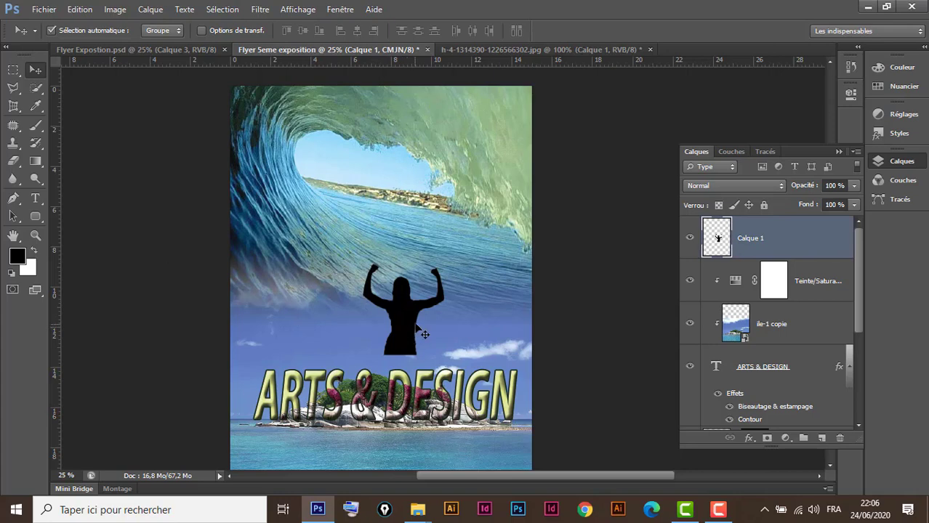
{"action": "key", "text": "ctrl+t"}
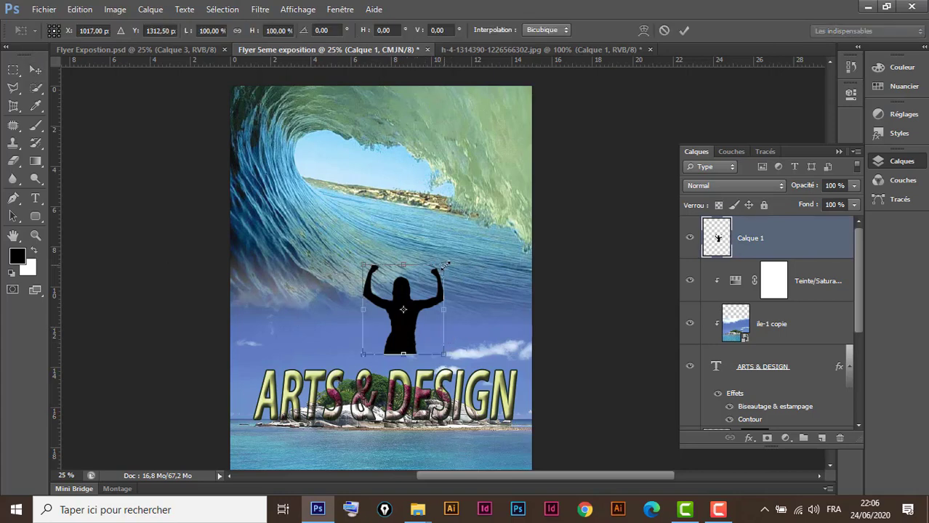
{"action": "left_click_drag", "start_coordinate": [449, 253], "coordinate": [504, 172]}
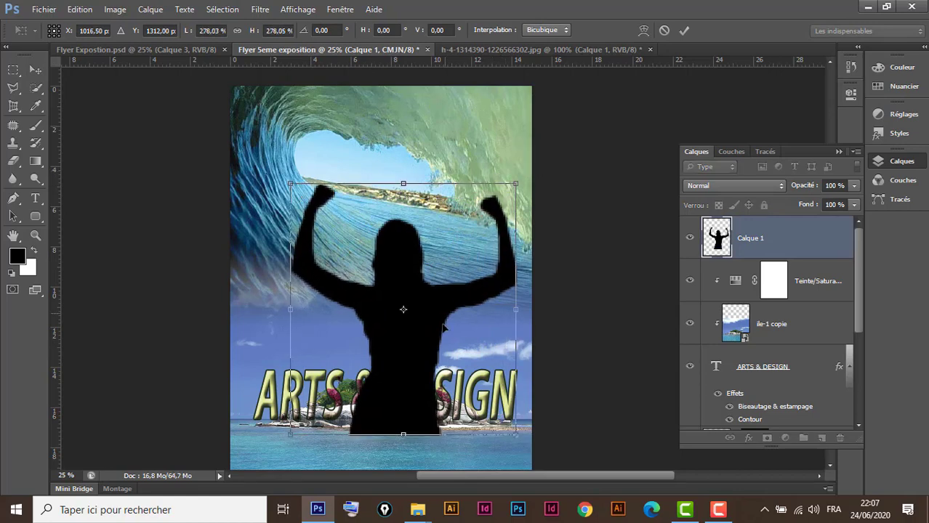
{"action": "left_click_drag", "start_coordinate": [436, 330], "coordinate": [428, 265]}
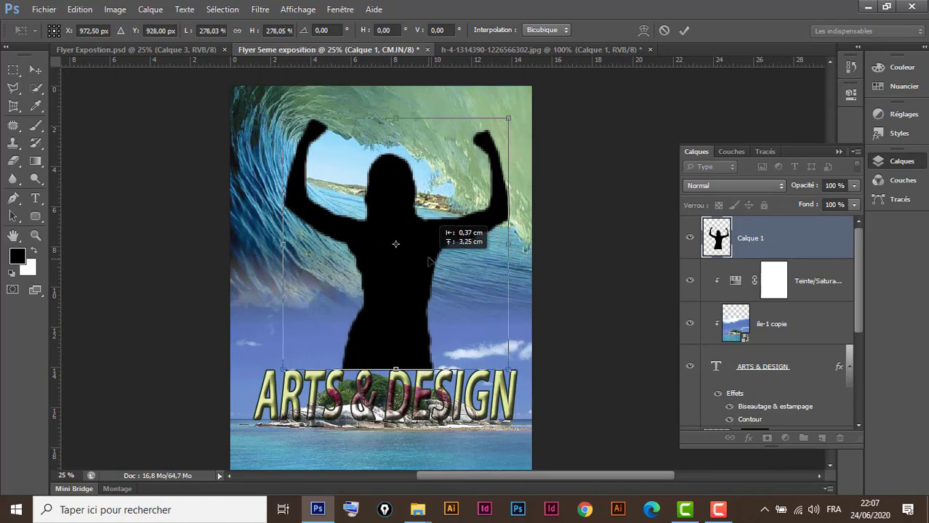
{"action": "key", "text": "Return"}
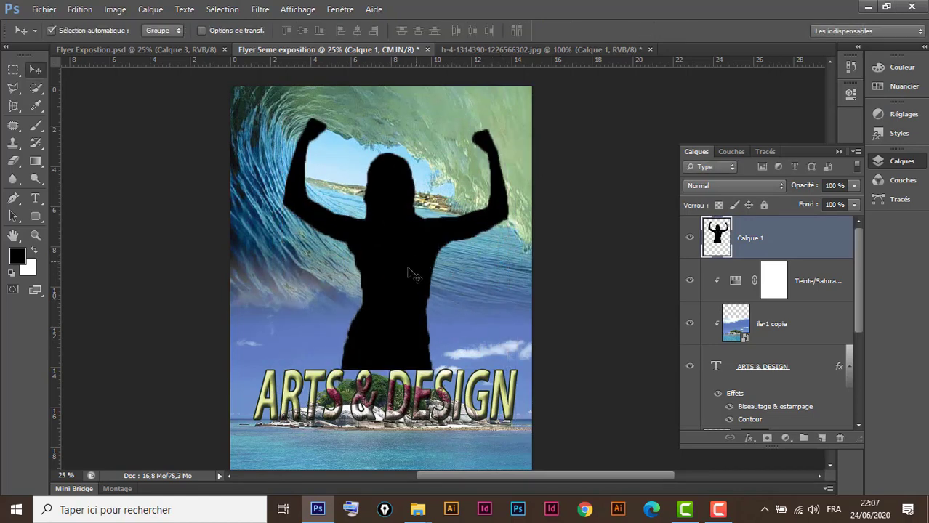
{"action": "left_click_drag", "start_coordinate": [401, 260], "coordinate": [393, 262]}
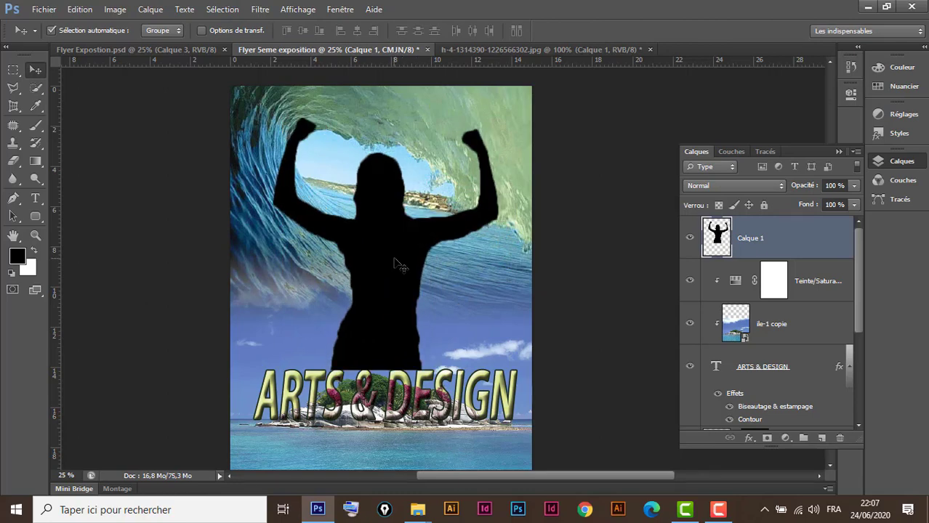
{"action": "left_click", "coordinate": [195, 51]}
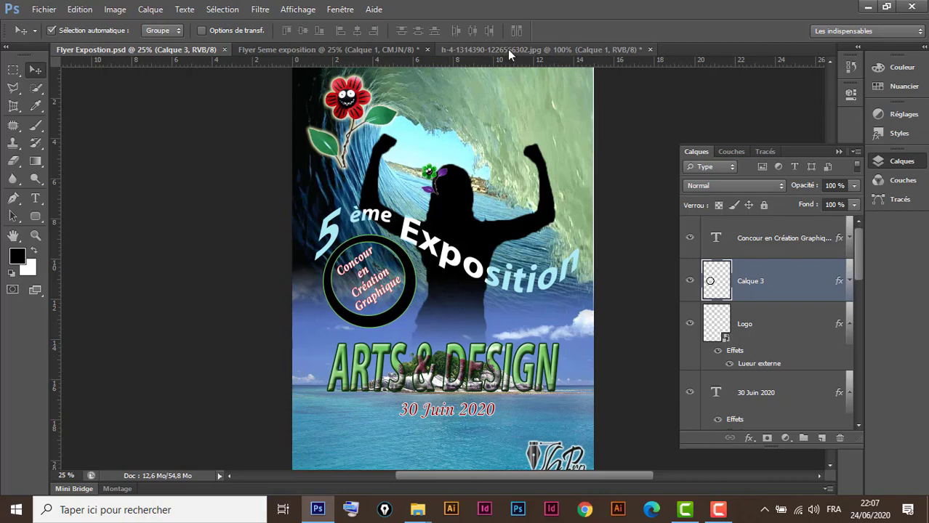
Close the h-4 photo without saving and add a white layer mask to Calque 1.
{"action": "left_click", "coordinate": [566, 49]}
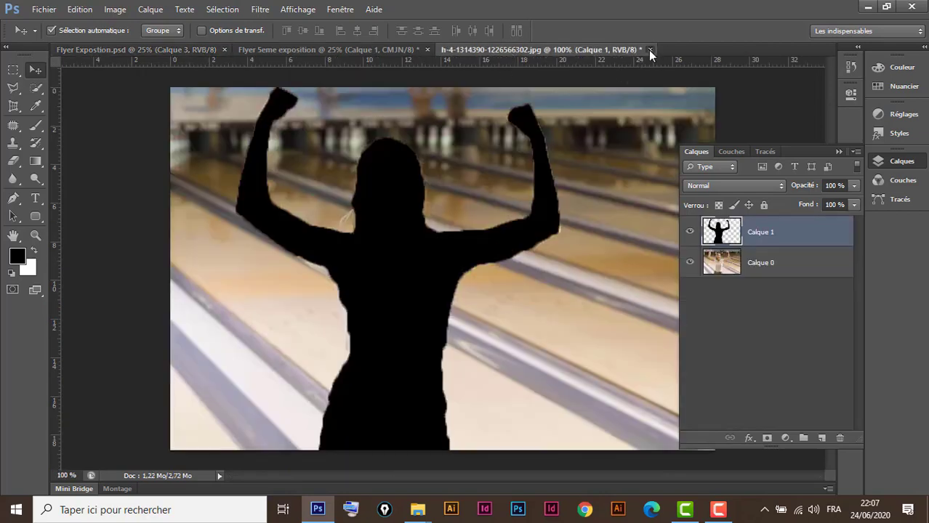
{"action": "left_click", "coordinate": [649, 49]}
{"action": "left_click", "coordinate": [484, 193]}
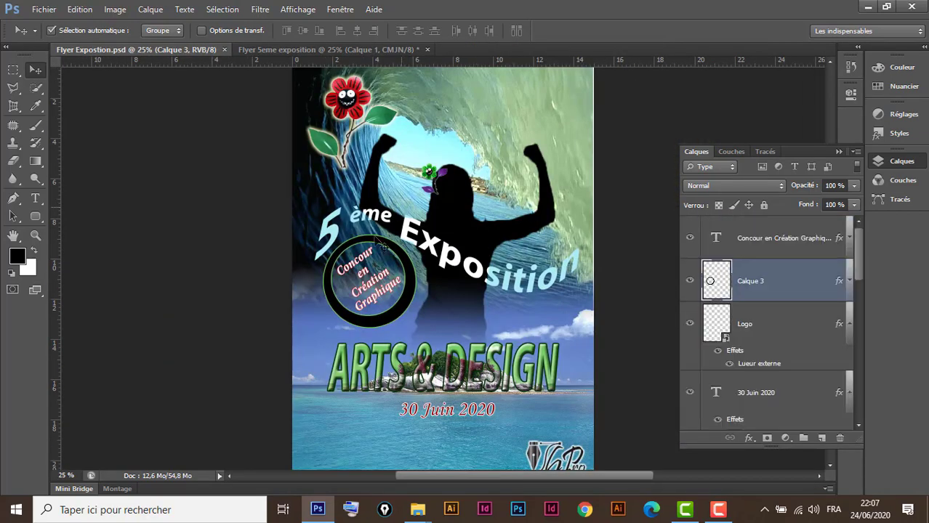
{"action": "left_click", "coordinate": [354, 50]}
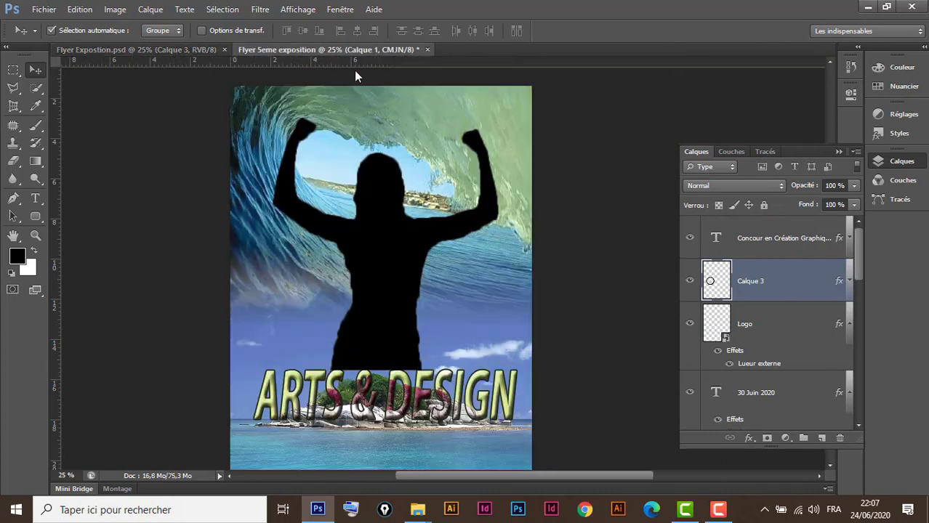
{"action": "left_click", "coordinate": [767, 439]}
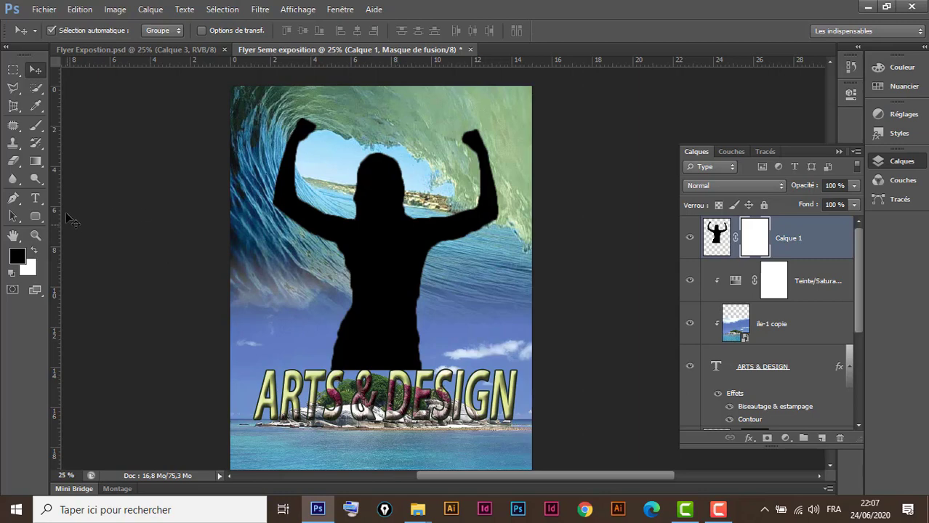
Paint black on Calque 1's mask with a soft brush to fade the silhouette's lower body.
{"action": "left_click", "coordinate": [37, 128]}
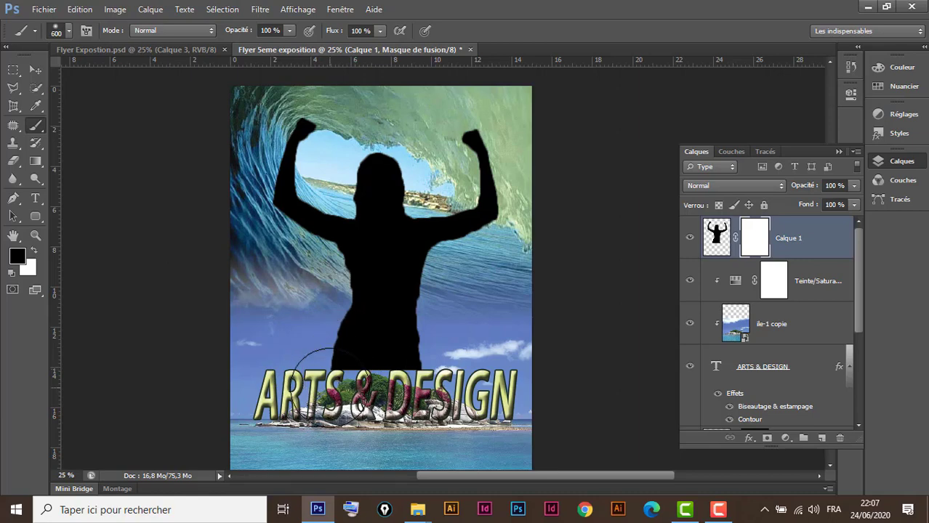
{"action": "mouse_move", "coordinate": [352, 368]}
{"action": "left_mouse_down"}
{"action": "mouse_move", "coordinate": [342, 377]}
{"action": "mouse_move", "coordinate": [352, 375]}
{"action": "mouse_move", "coordinate": [300, 353]}
{"action": "left_mouse_up"}
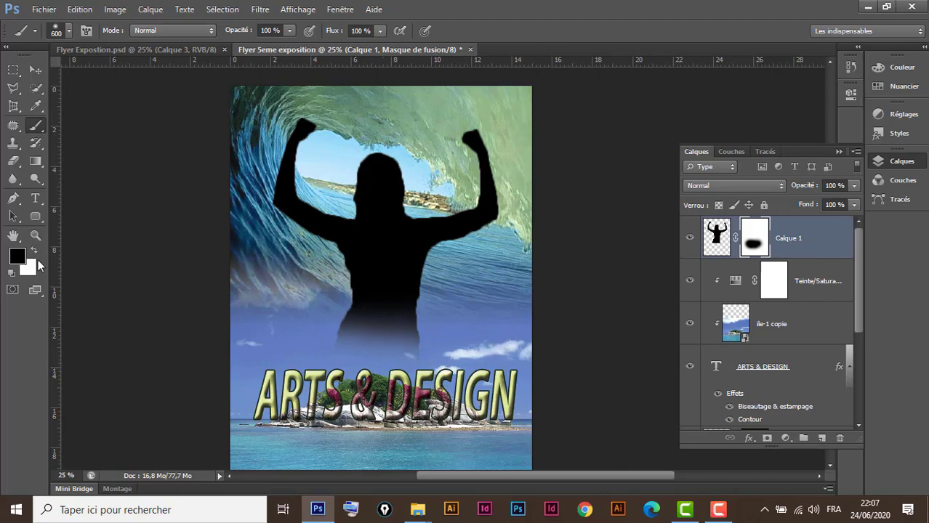
{"action": "left_click_drag", "start_coordinate": [445, 342], "coordinate": [363, 322]}
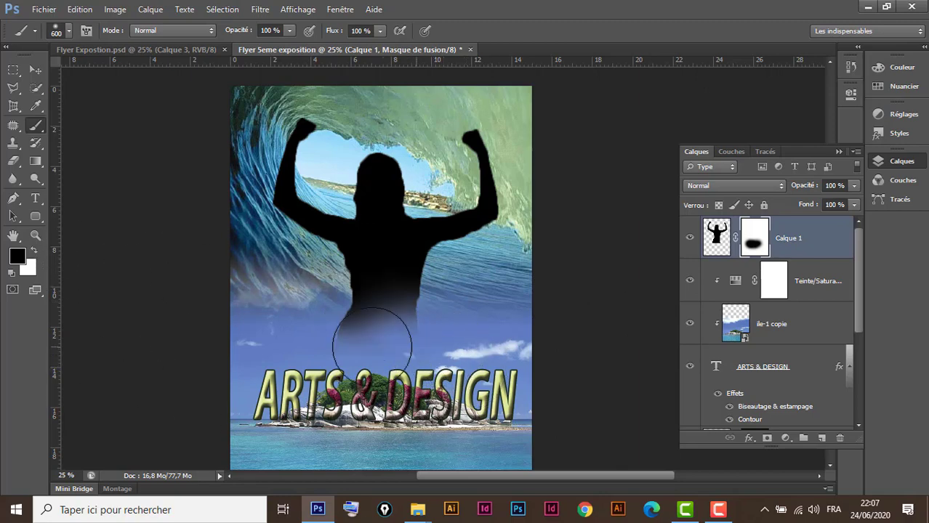
{"action": "left_click", "coordinate": [34, 250]}
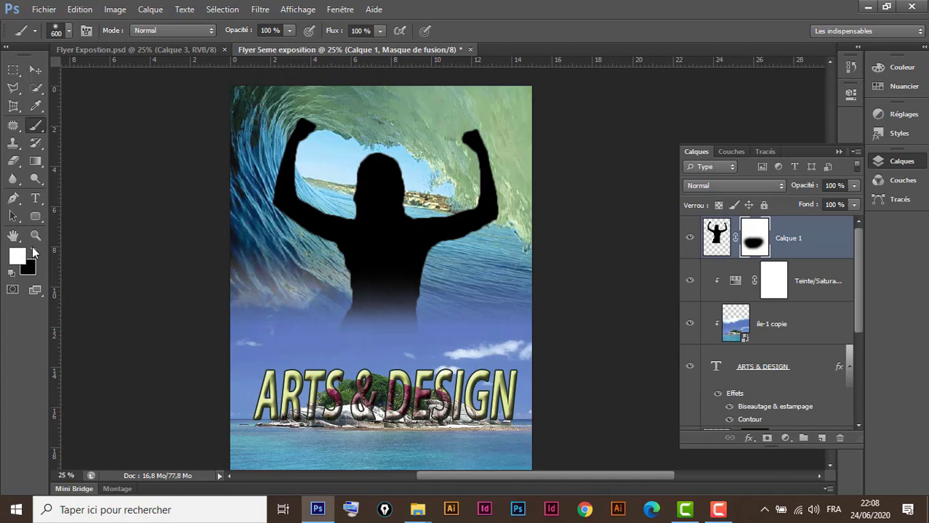
{"action": "mouse_move", "coordinate": [431, 350]}
{"action": "left_mouse_down"}
{"action": "mouse_move", "coordinate": [444, 348]}
{"action": "mouse_move", "coordinate": [310, 316]}
{"action": "left_mouse_up"}
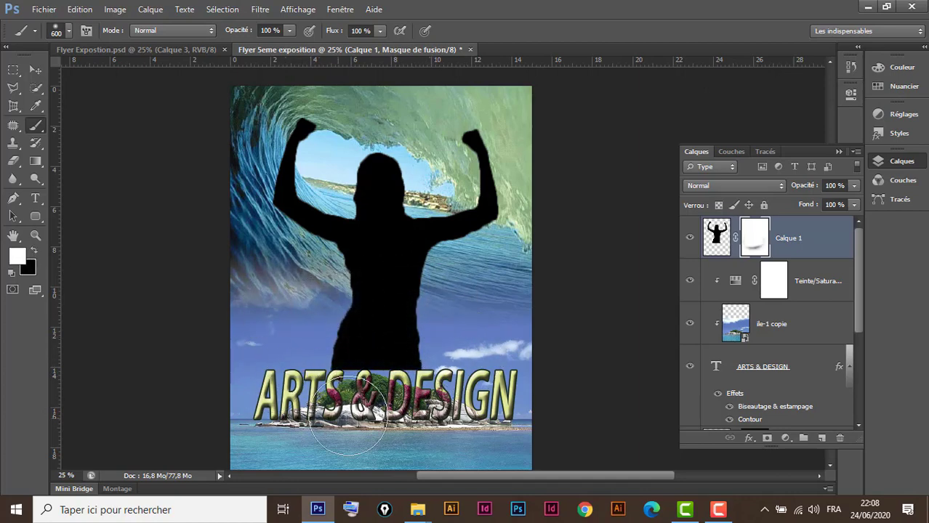
{"action": "left_click_drag", "start_coordinate": [270, 426], "coordinate": [311, 426]}
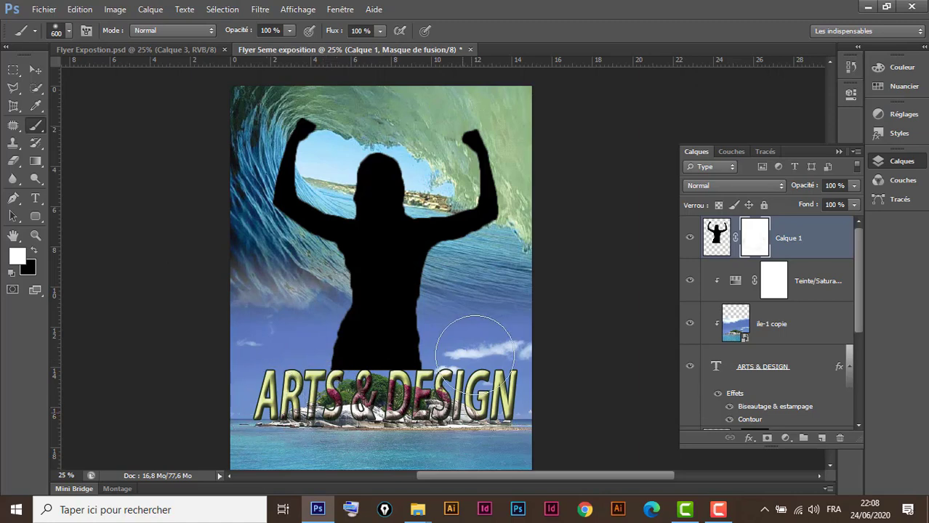
{"action": "left_click", "coordinate": [34, 251]}
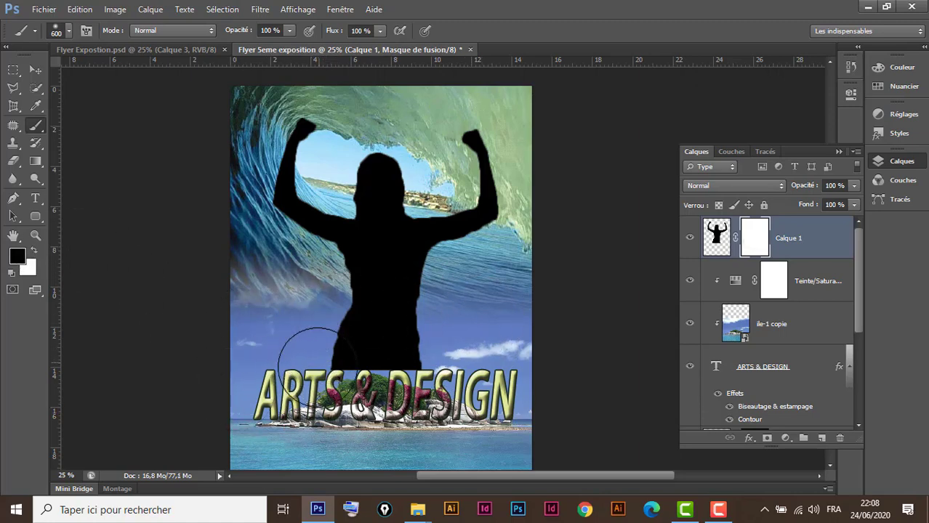
{"action": "left_click_drag", "start_coordinate": [284, 361], "coordinate": [234, 377]}
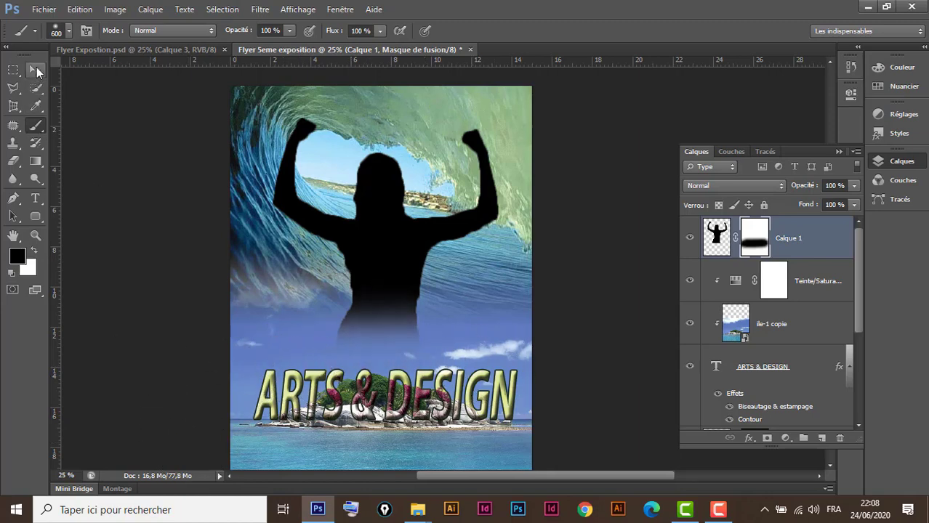
{"action": "left_click", "coordinate": [36, 69]}
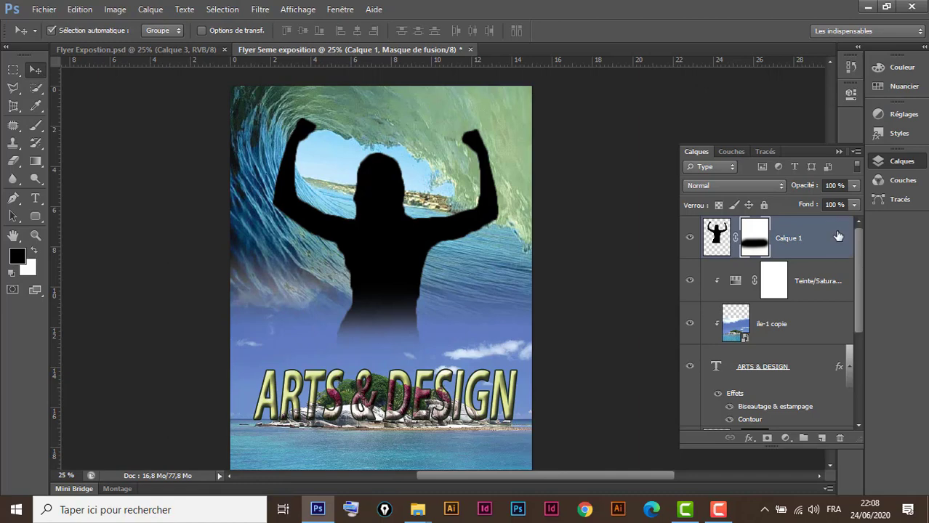
{"action": "left_click", "coordinate": [716, 238]}
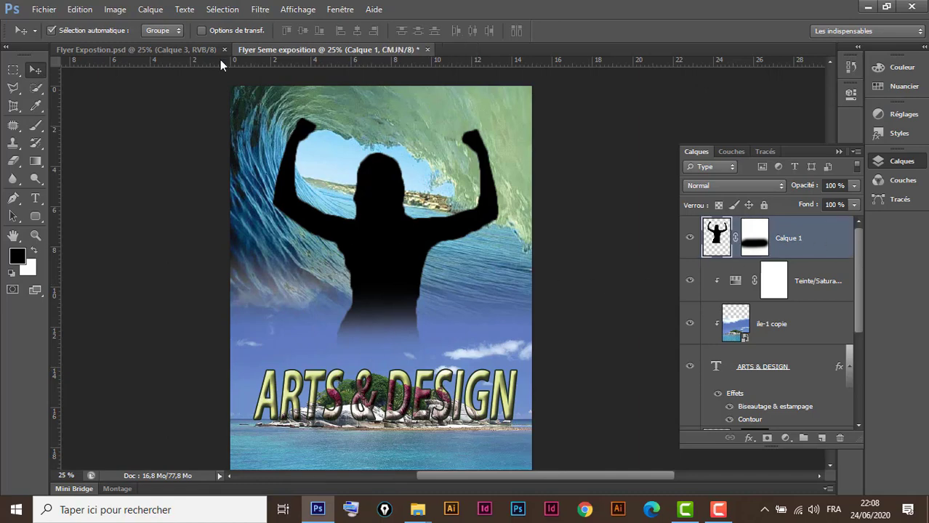
{"action": "left_click", "coordinate": [184, 51]}
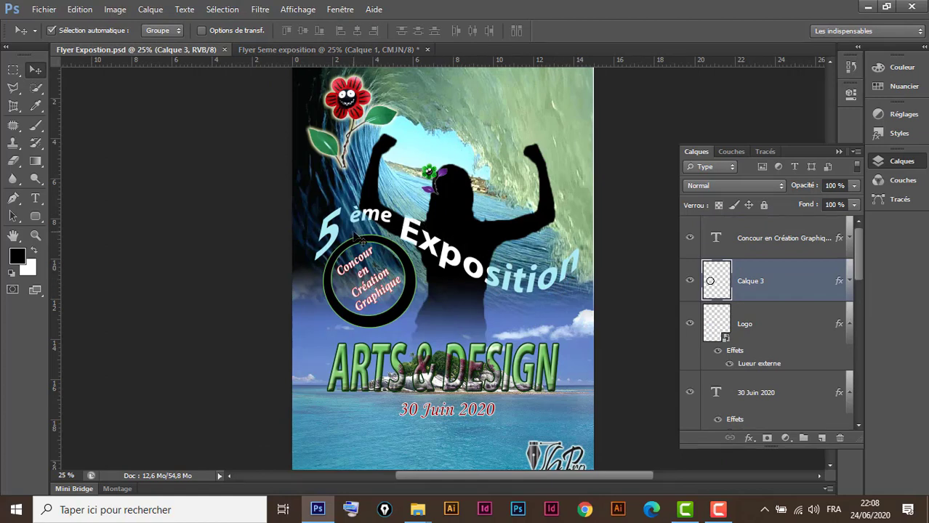
{"action": "scroll", "coordinate": [411, 237], "scroll_direction": "up", "scroll_amount": 1}
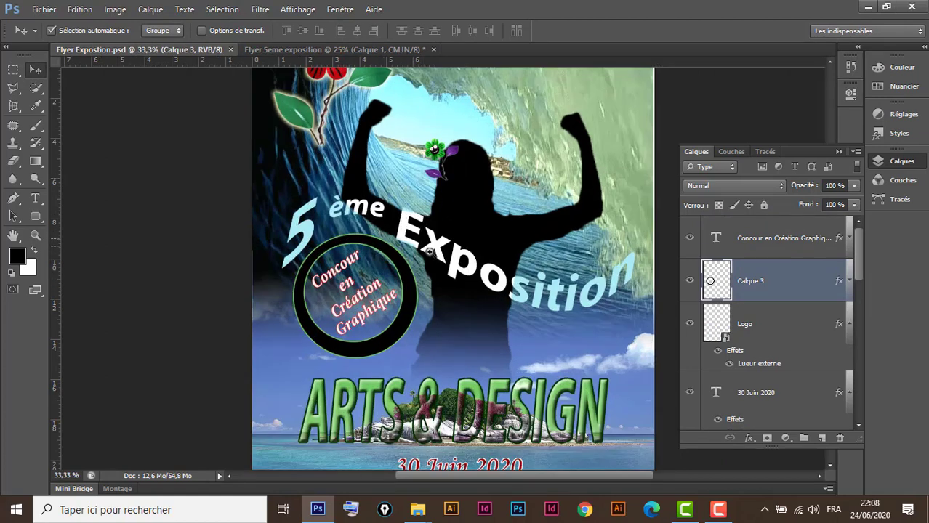
{"action": "scroll", "coordinate": [411, 237], "scroll_direction": "up", "scroll_amount": 1}
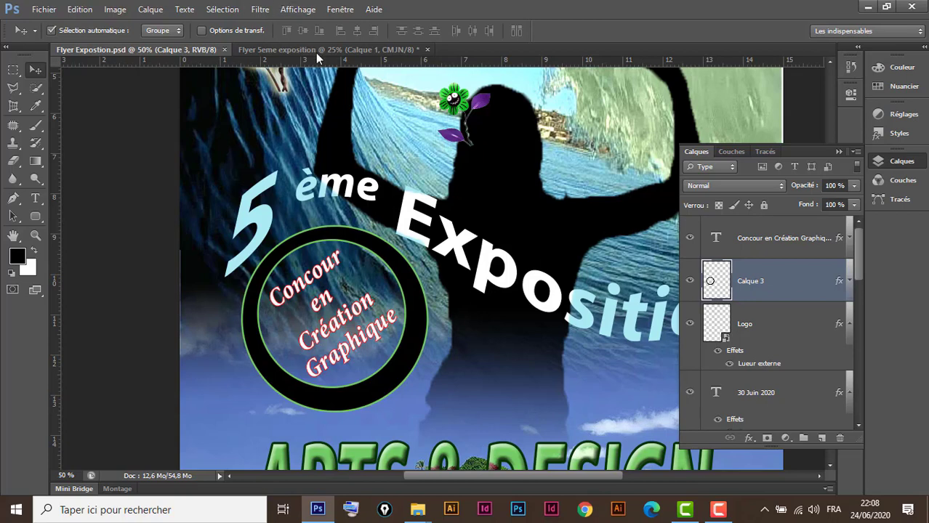
{"action": "left_click", "coordinate": [337, 49]}
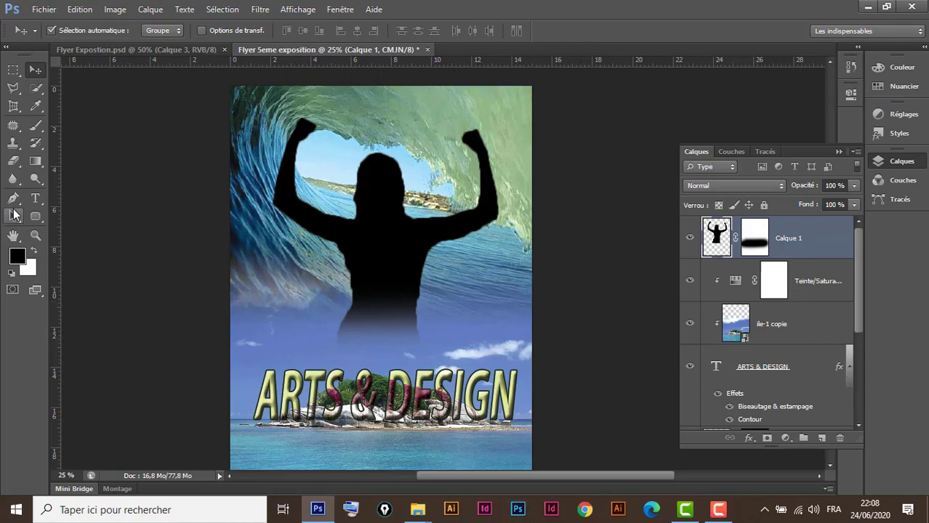
Add the text '5ème Exposition' and move it right across the silhouette.
{"action": "left_click", "coordinate": [36, 199]}
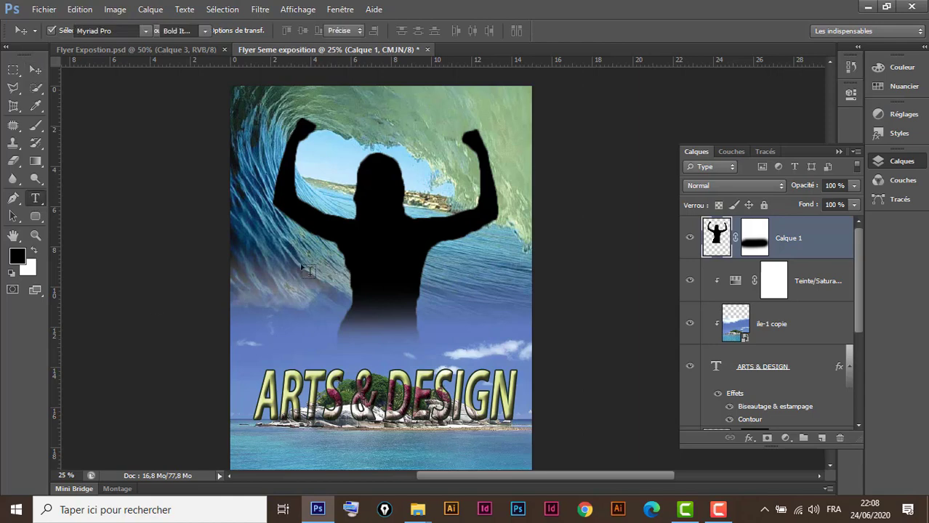
{"action": "left_click", "coordinate": [257, 267]}
{"action": "type", "text": "5ème Exposition"}
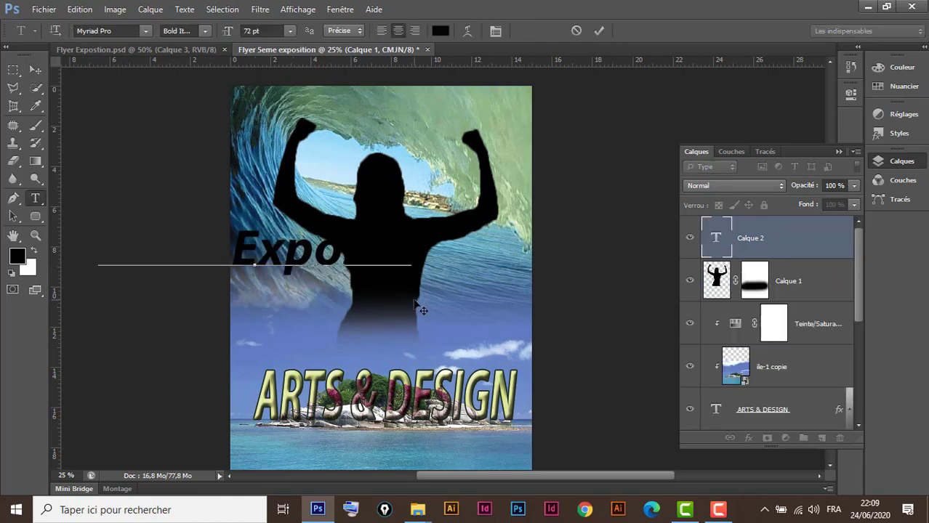
{"action": "key", "text": "ctrl+Return"}
{"action": "key", "text": "v"}
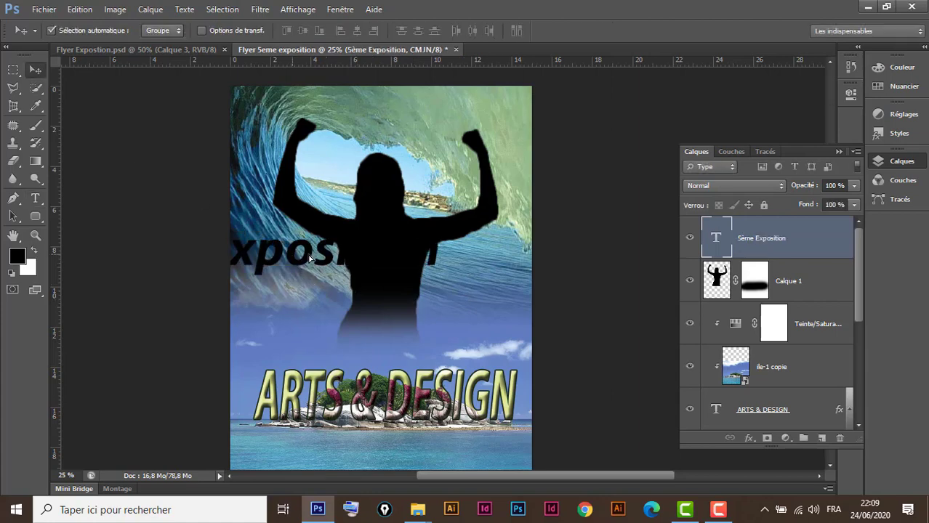
{"action": "left_click_drag", "start_coordinate": [314, 288], "coordinate": [497, 283]}
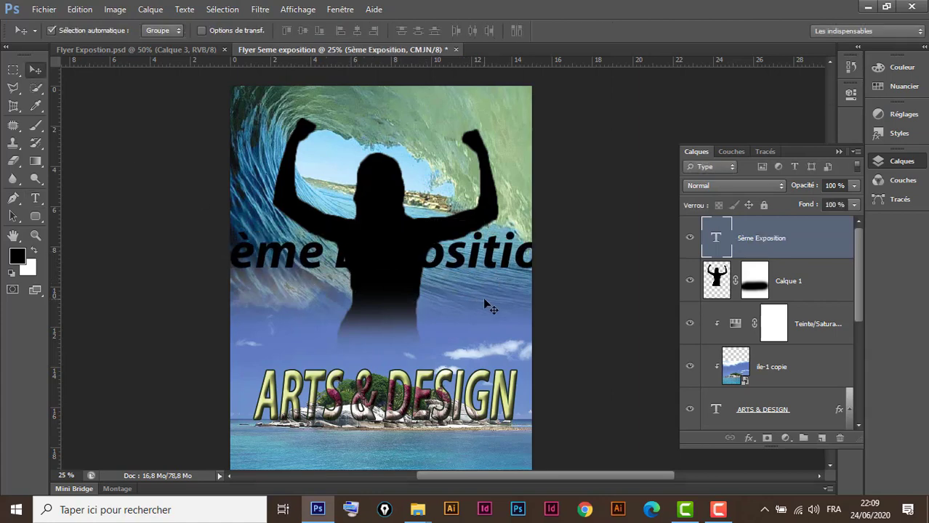
Scale the '5ème Exposition' text down to about 79%.
{"action": "key", "text": "ctrl+t"}
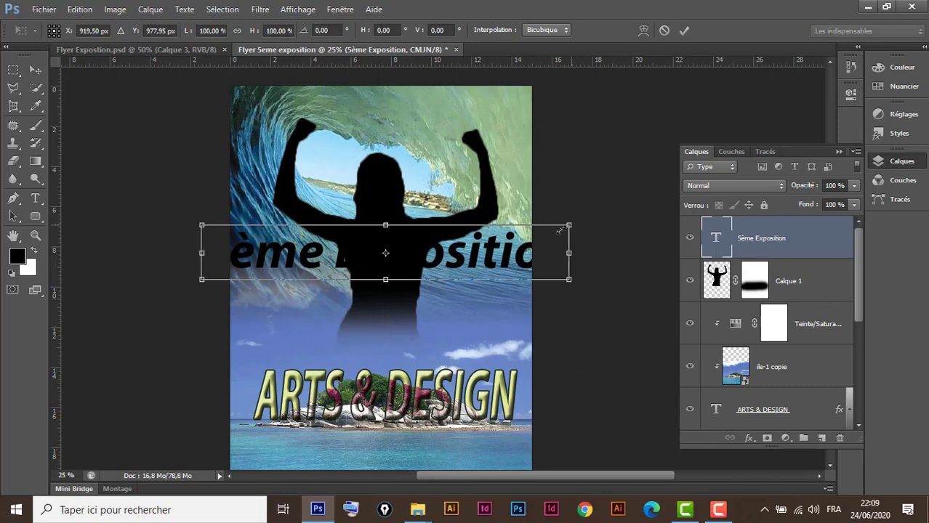
{"action": "left_click_drag", "start_coordinate": [571, 225], "coordinate": [529, 231]}
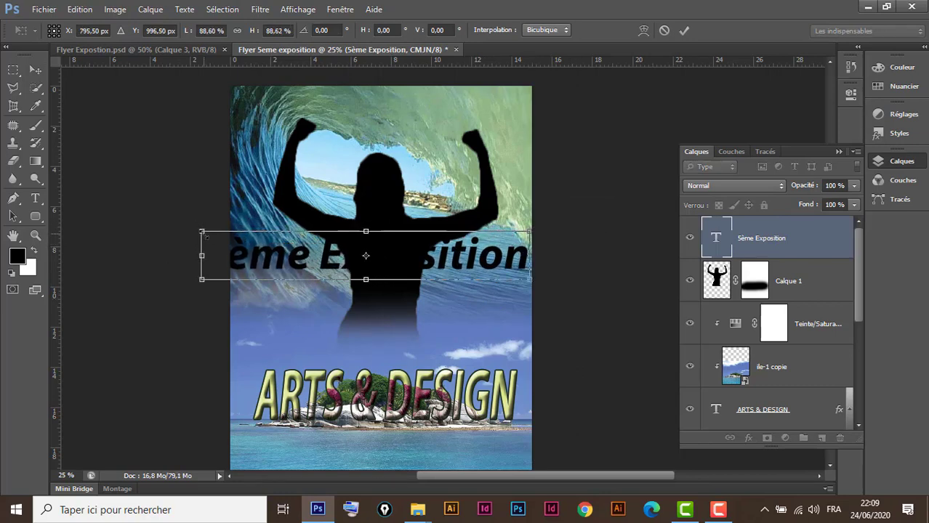
{"action": "left_click_drag", "start_coordinate": [198, 227], "coordinate": [237, 235]}
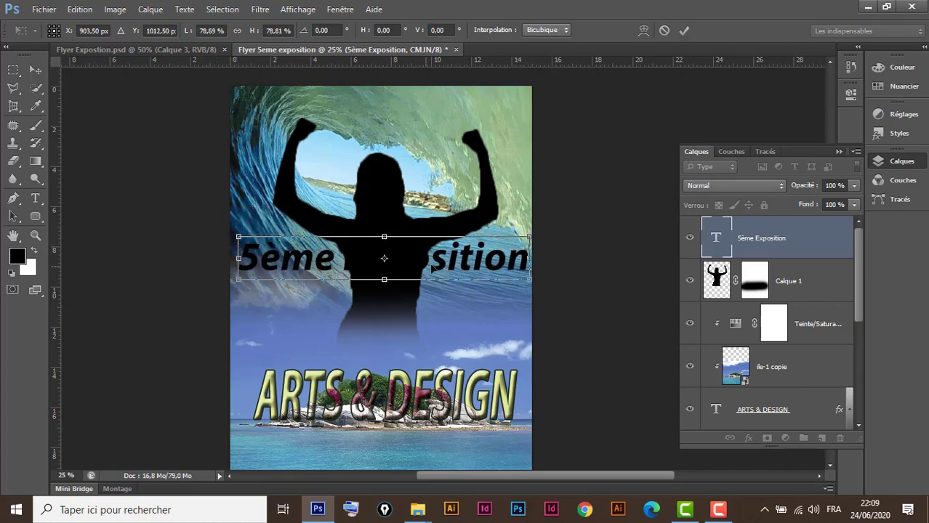
{"action": "key", "text": "Return"}
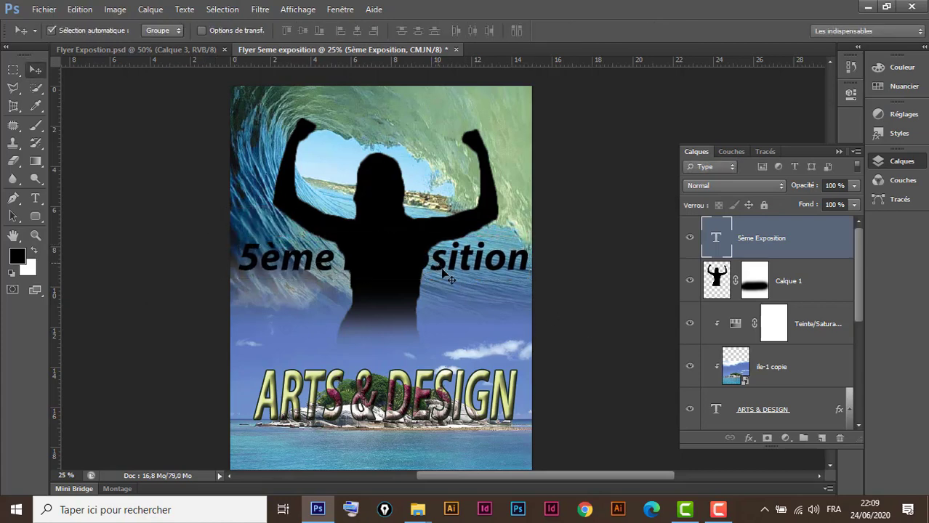
Colour the text light blue a3def9, sampled from the sky.
{"action": "double_click", "coordinate": [716, 240]}
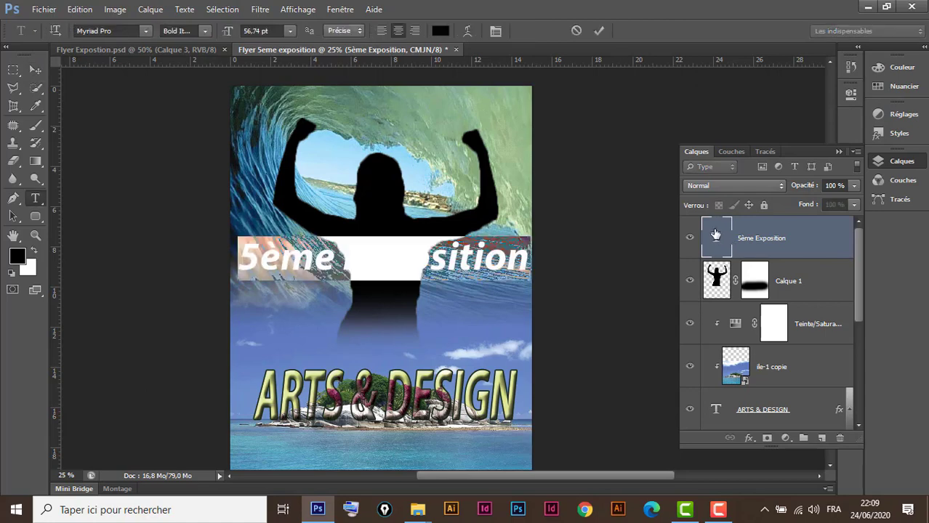
{"action": "left_click", "coordinate": [439, 31]}
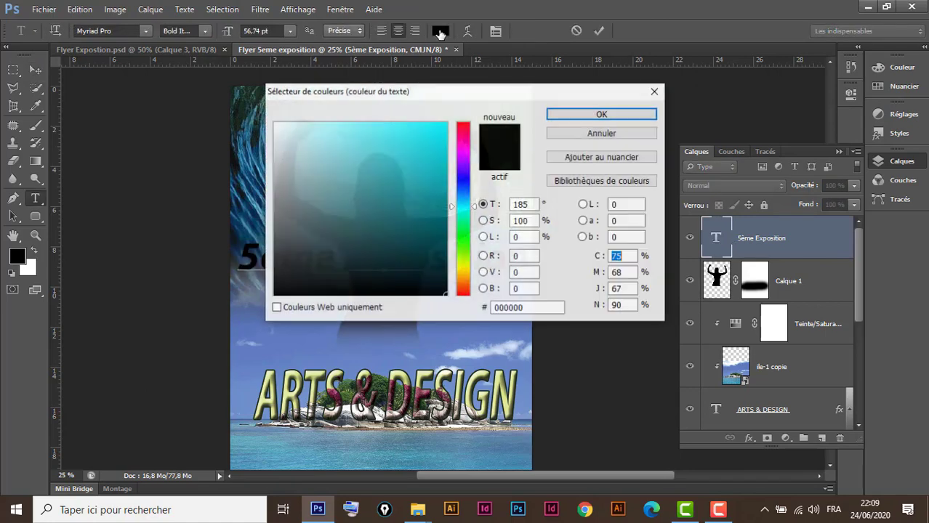
{"action": "mouse_move", "coordinate": [457, 91]}
{"action": "left_mouse_down"}
{"action": "mouse_move", "coordinate": [377, 247]}
{"action": "mouse_move", "coordinate": [390, 239]}
{"action": "left_mouse_up"}
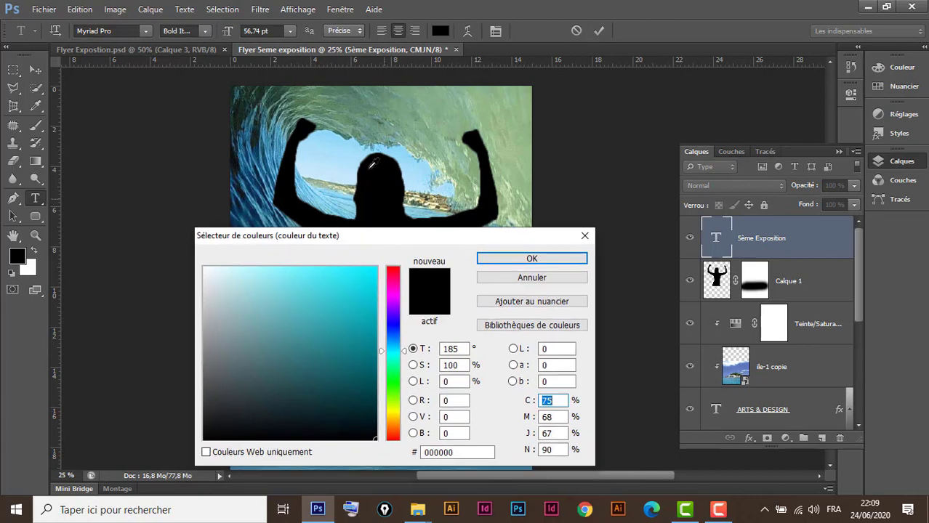
{"action": "left_click", "coordinate": [330, 145]}
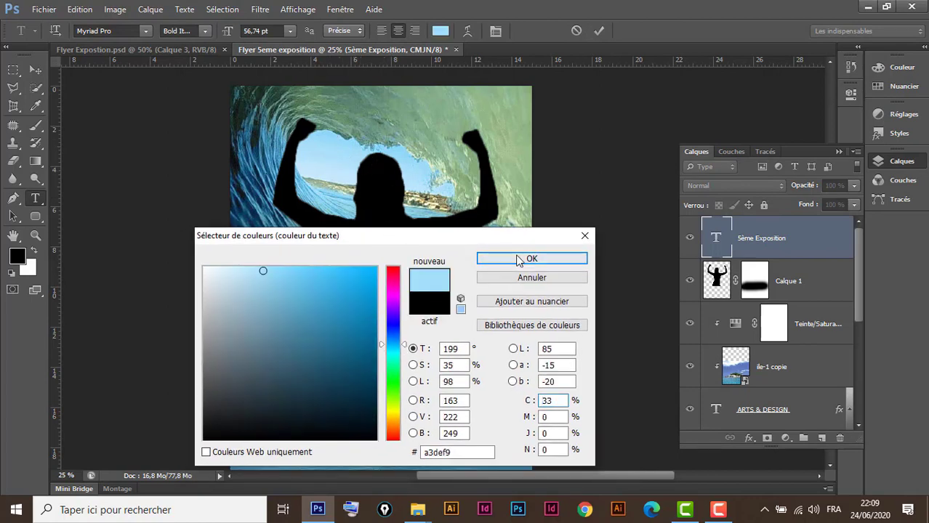
{"action": "left_click", "coordinate": [509, 260]}
{"action": "left_click", "coordinate": [34, 71]}
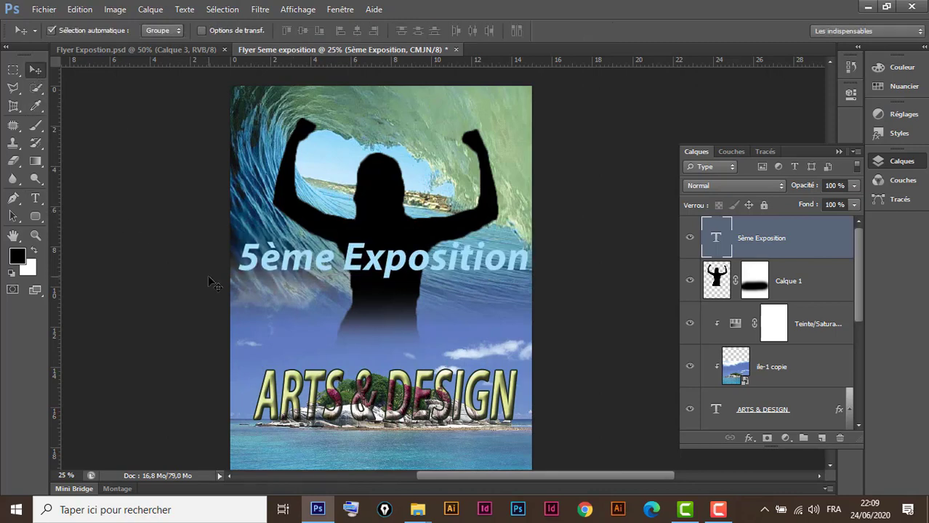
Set 'ème' in '5ème Exposition' to superscript using the Character panel.
{"action": "left_click", "coordinate": [839, 152]}
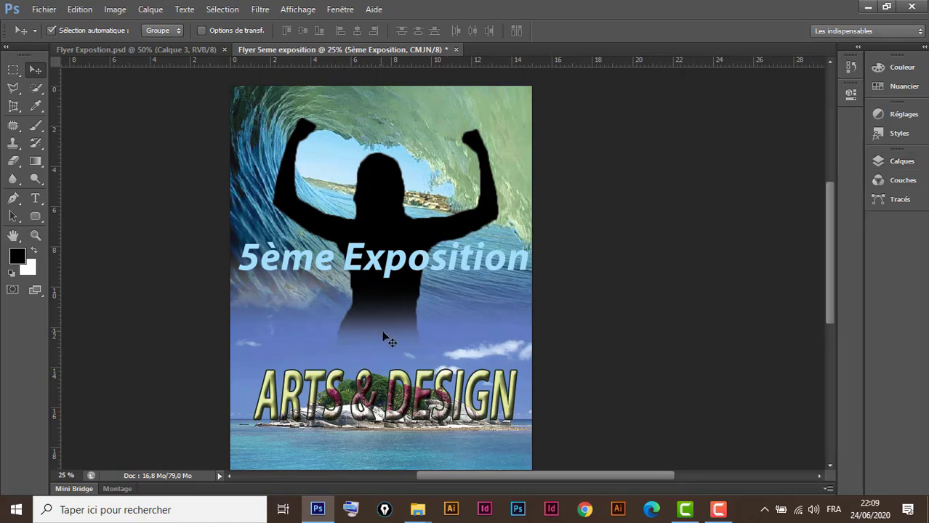
{"action": "left_click", "coordinate": [197, 51]}
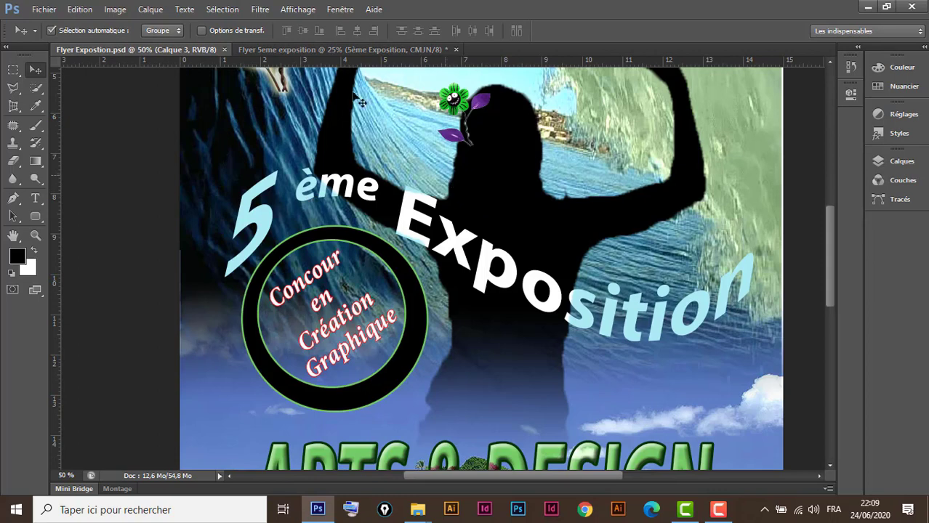
{"action": "left_click", "coordinate": [292, 48]}
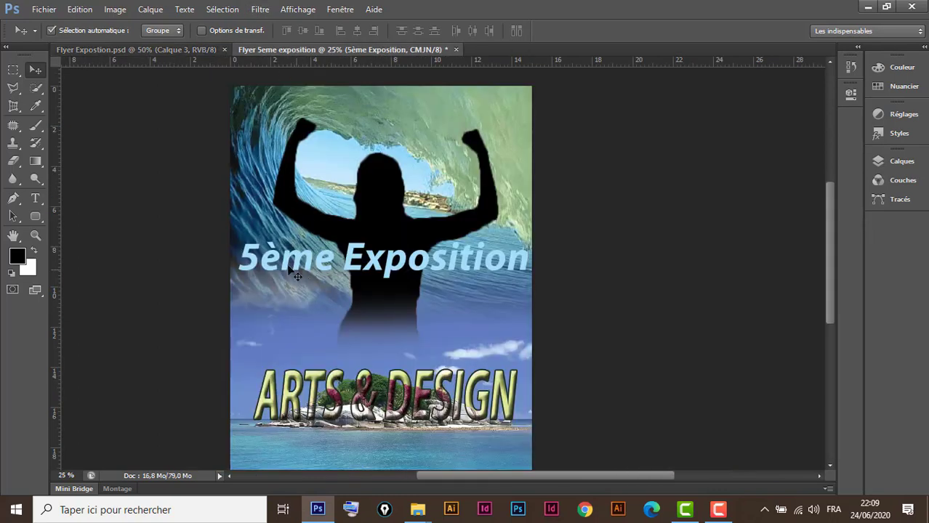
{"action": "left_click", "coordinate": [35, 197]}
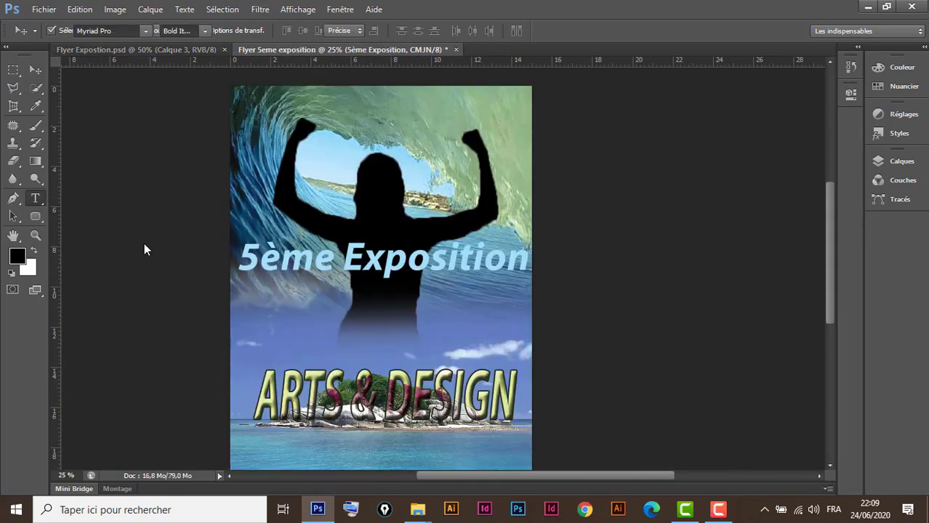
{"action": "left_click_drag", "start_coordinate": [267, 260], "coordinate": [335, 260]}
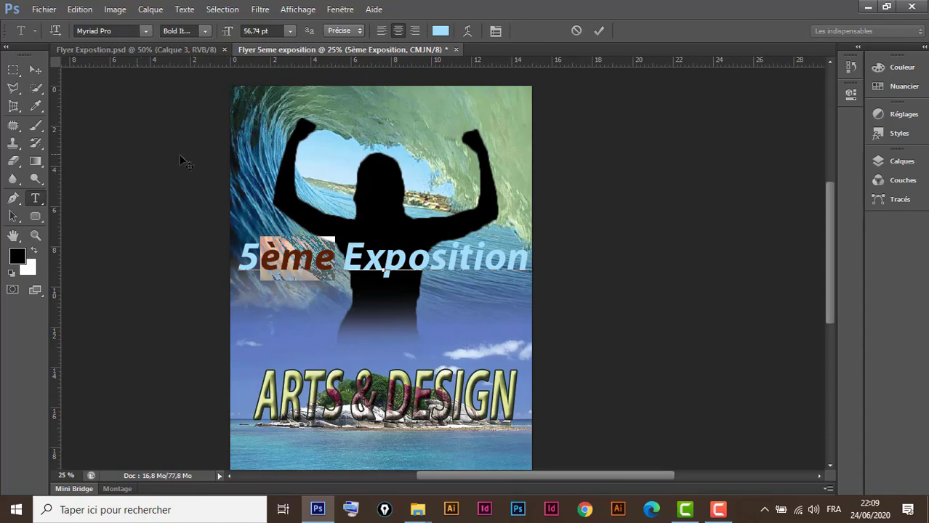
{"action": "left_click", "coordinate": [340, 10]}
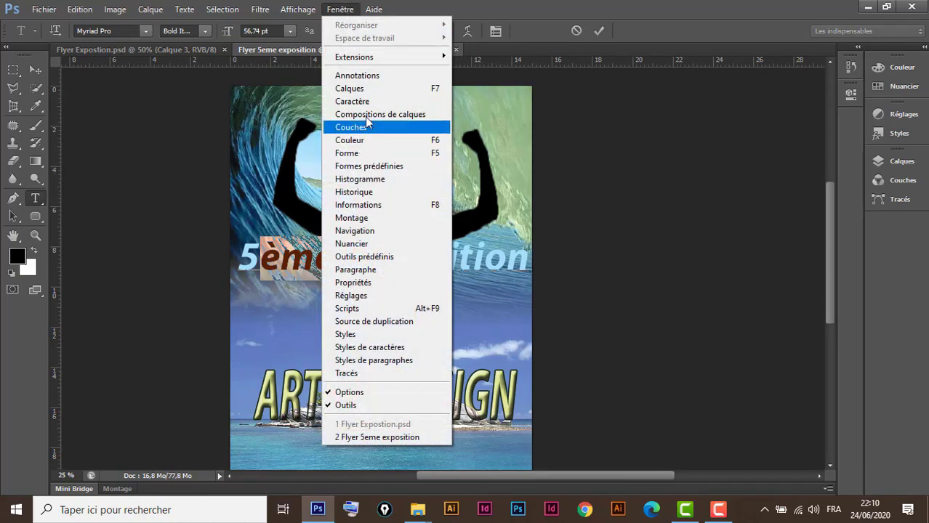
{"action": "left_click", "coordinate": [362, 102]}
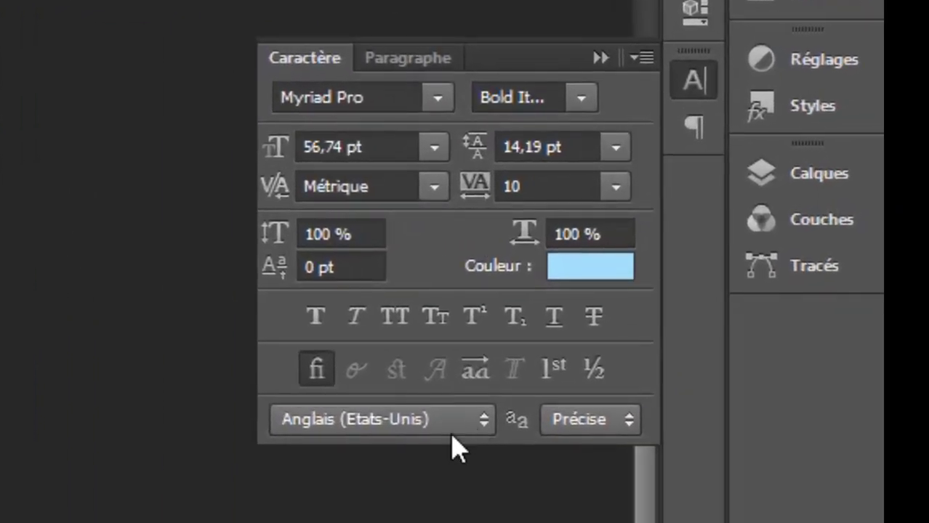
{"action": "left_click", "coordinate": [478, 313]}
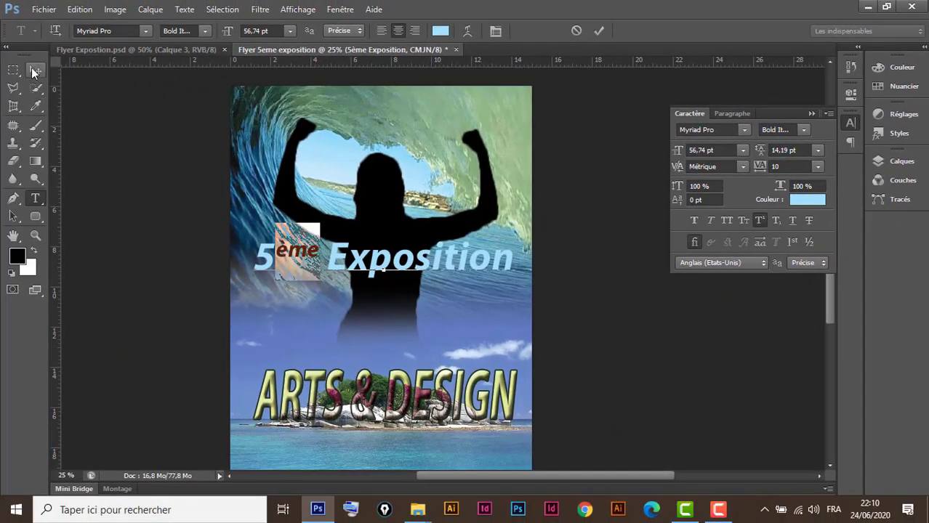
{"action": "left_click", "coordinate": [34, 69]}
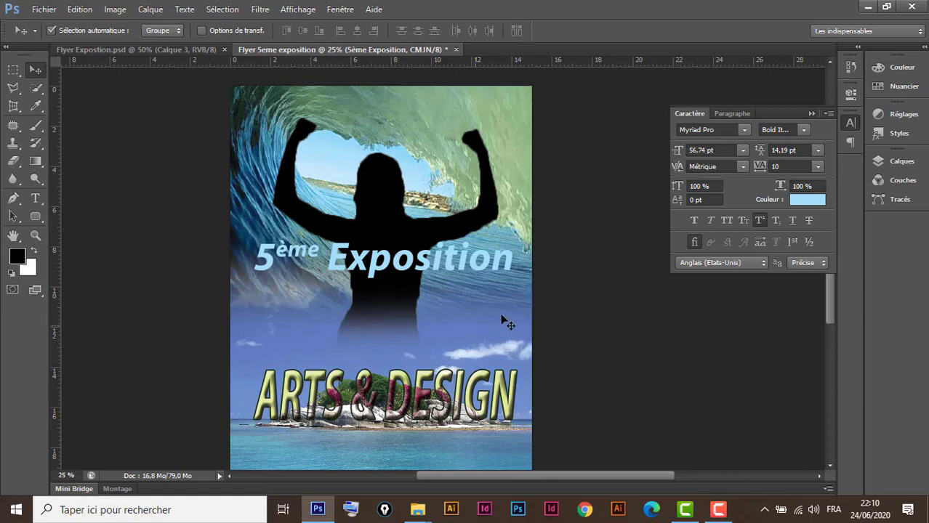
{"action": "left_click", "coordinate": [809, 114]}
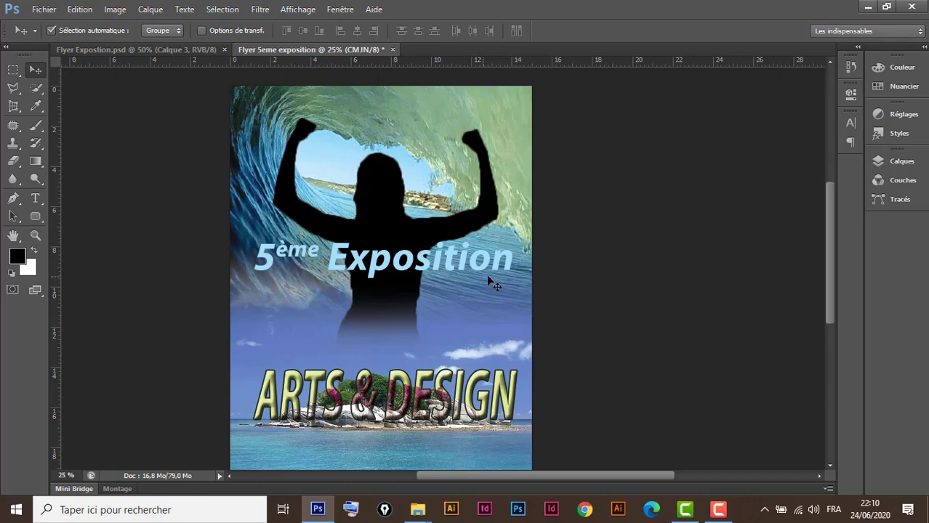
Stretch the '5ème Exposition' text to about 106% width.
{"action": "left_click", "coordinate": [898, 161]}
{"action": "left_click", "coordinate": [813, 242]}
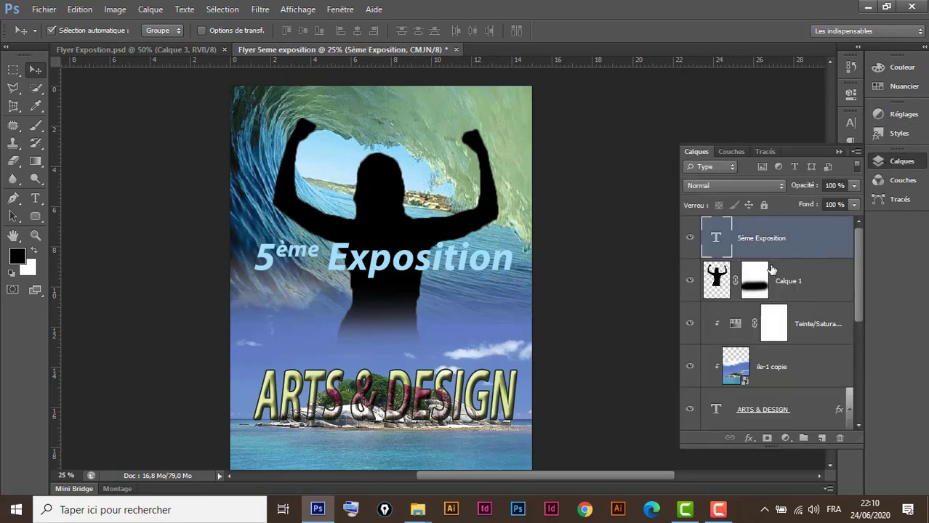
{"action": "key", "text": "ctrl+t"}
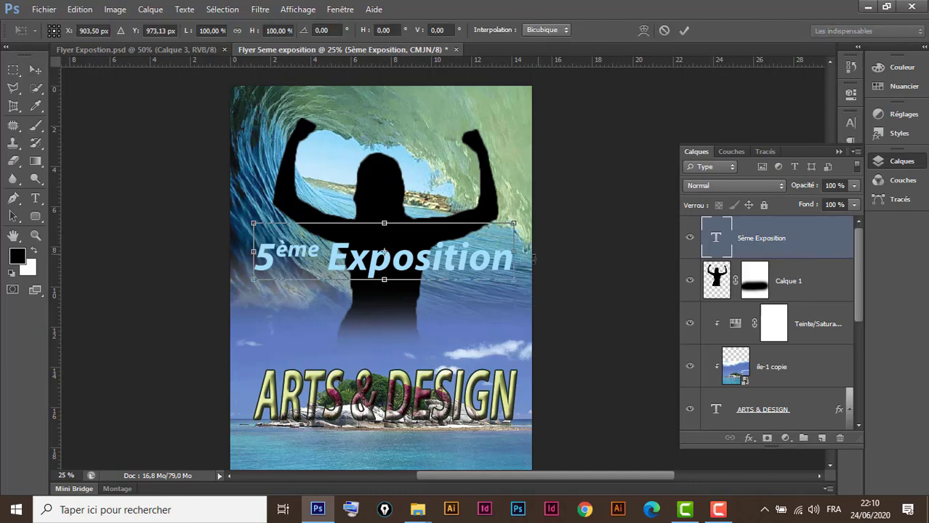
{"action": "left_click_drag", "start_coordinate": [513, 252], "coordinate": [524, 253]}
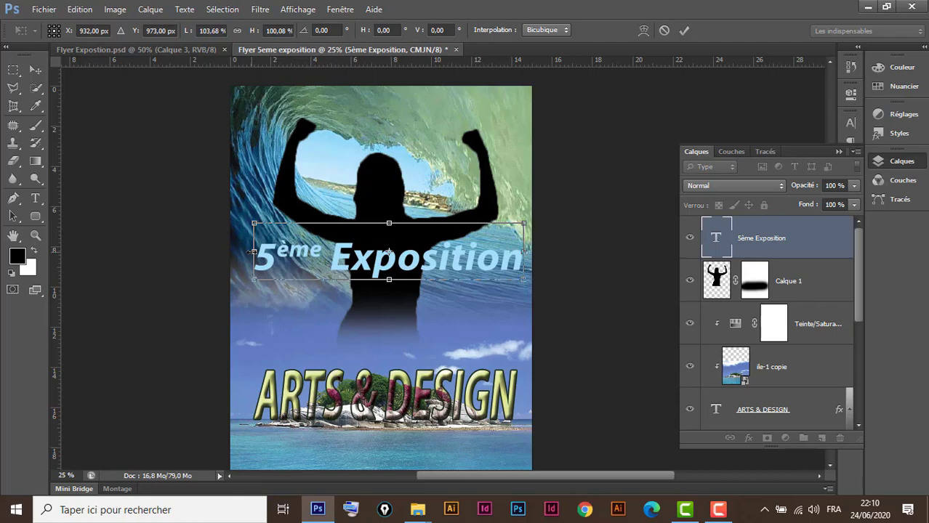
{"action": "left_click_drag", "start_coordinate": [250, 253], "coordinate": [246, 252]}
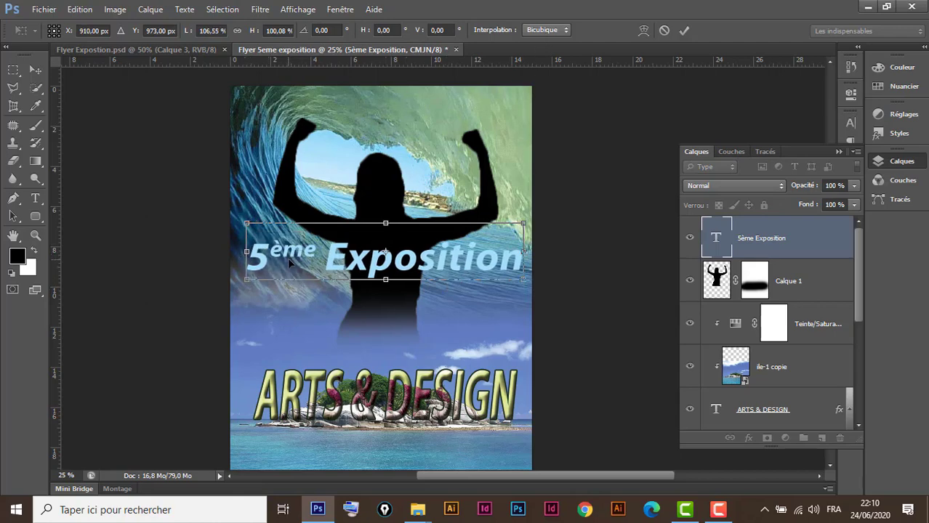
Warp the text with a reversed Drapeau flag bend of -70.4% and raise it about 1 cm.
{"action": "left_click", "coordinate": [644, 30]}
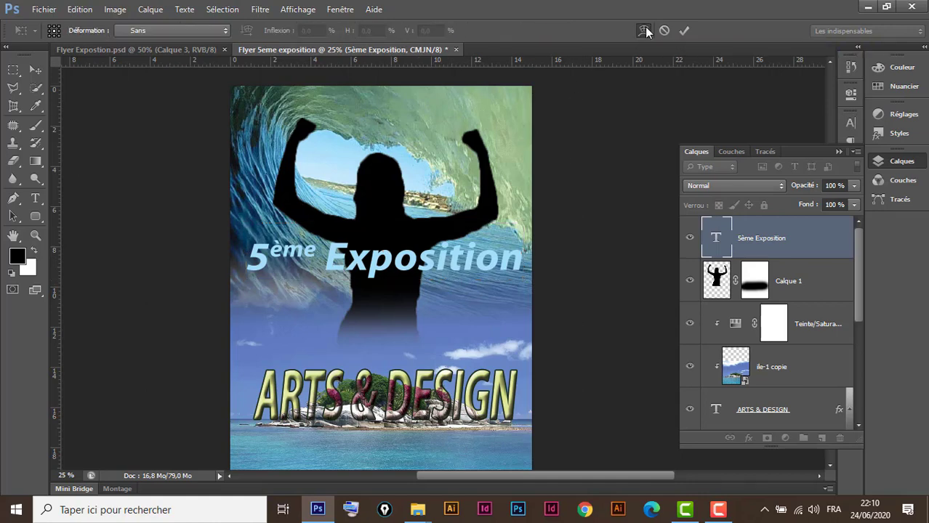
{"action": "left_click", "coordinate": [199, 31]}
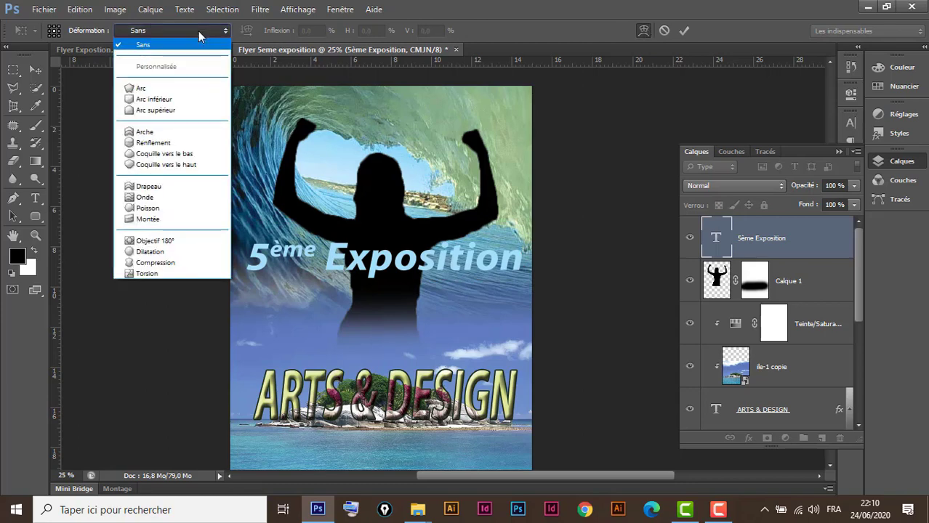
{"action": "left_click", "coordinate": [150, 187]}
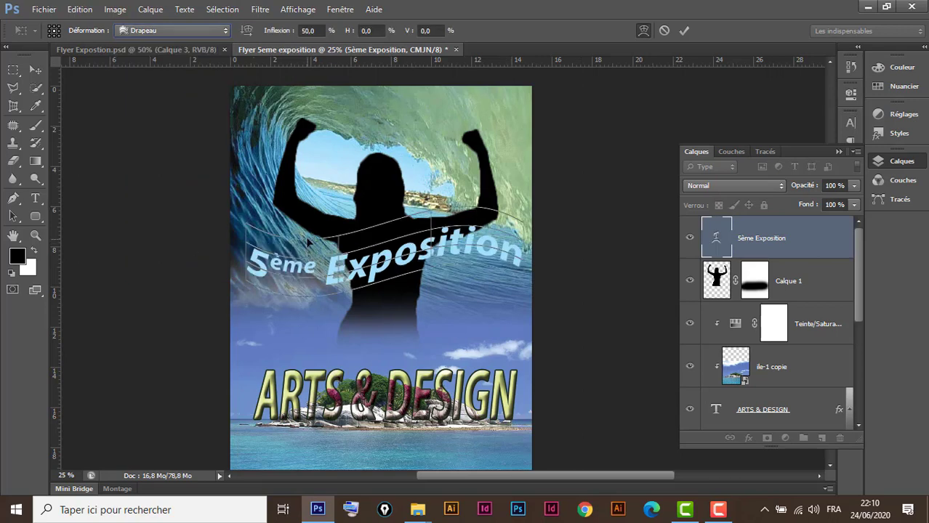
{"action": "left_click_drag", "start_coordinate": [307, 241], "coordinate": [306, 197]}
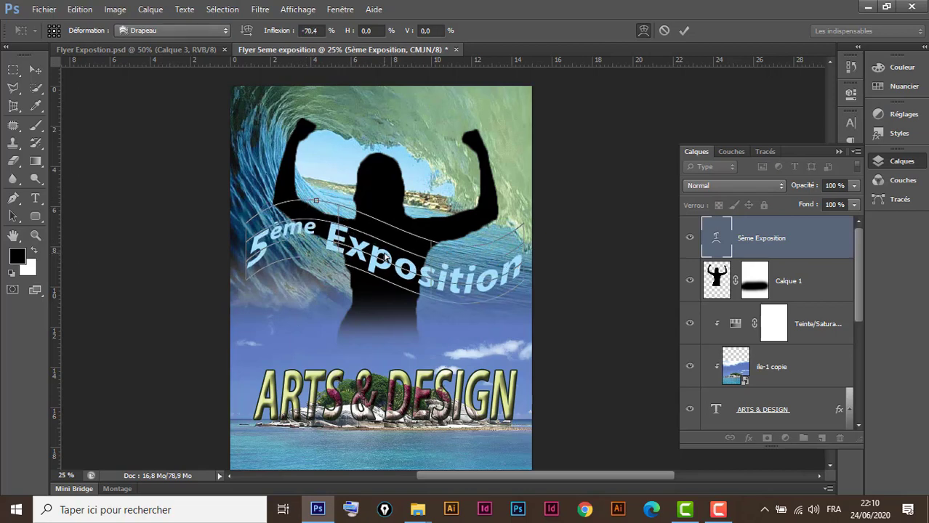
{"action": "key", "text": "Return"}
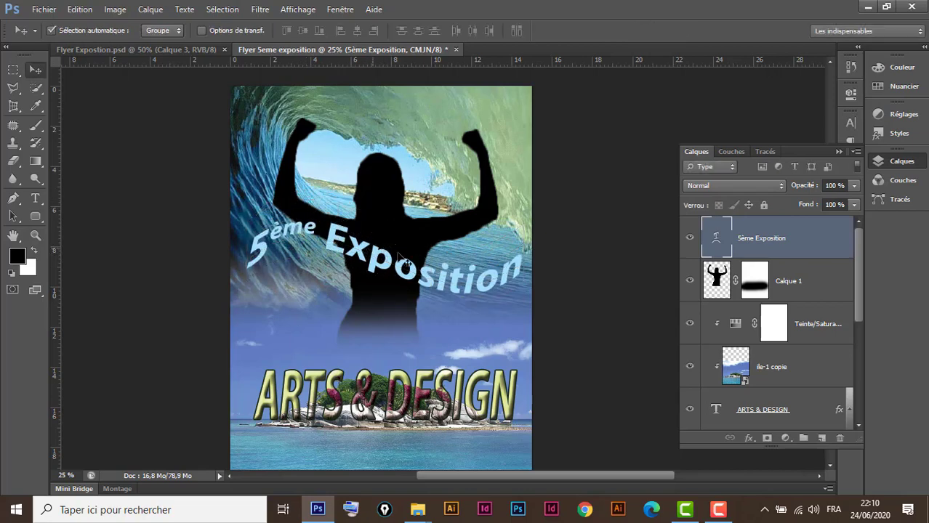
{"action": "left_click_drag", "start_coordinate": [377, 248], "coordinate": [368, 231]}
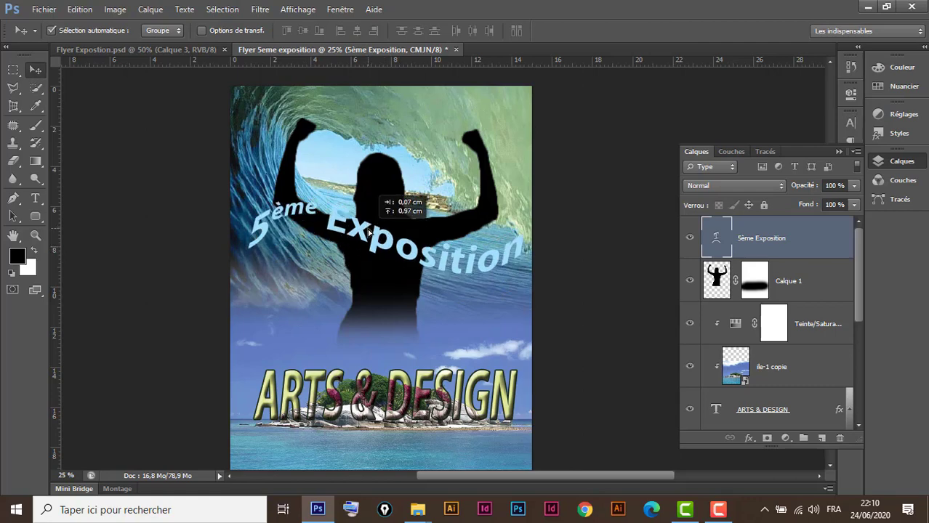
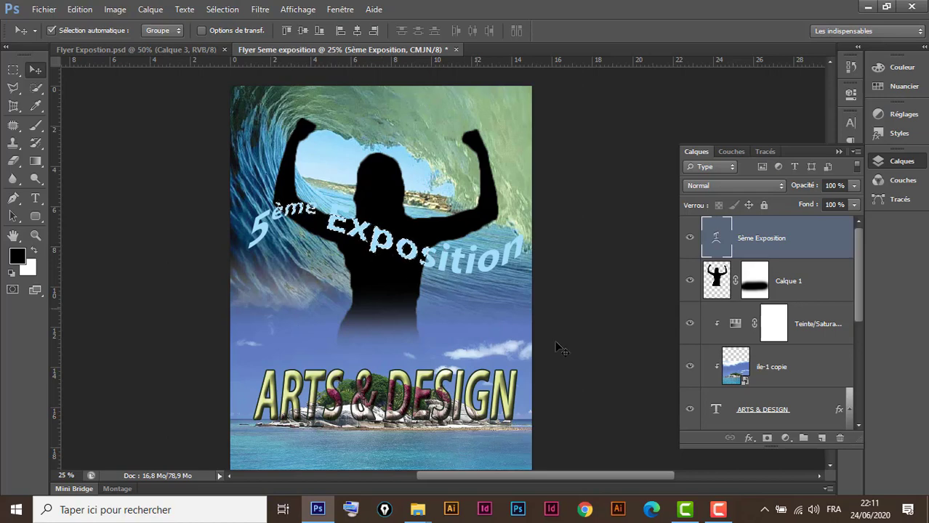
Add layer Calque 2, make white the foreground colour, and clear the title selection.
{"action": "left_click", "coordinate": [821, 439]}
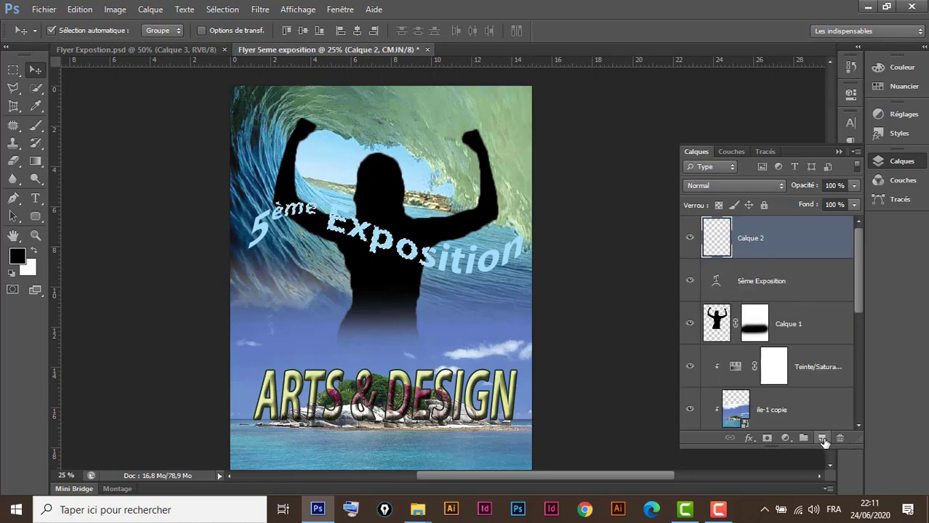
{"action": "left_click", "coordinate": [34, 250]}
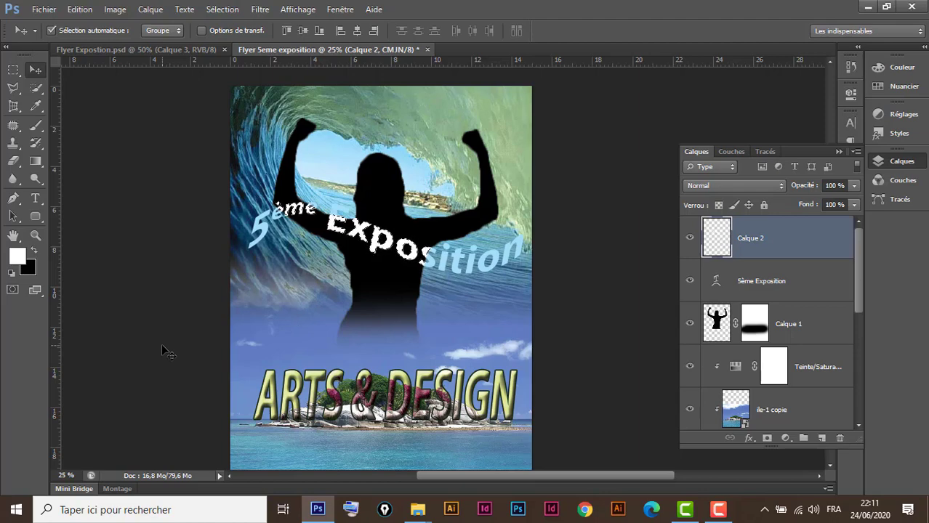
{"action": "key", "text": "ctrl+d"}
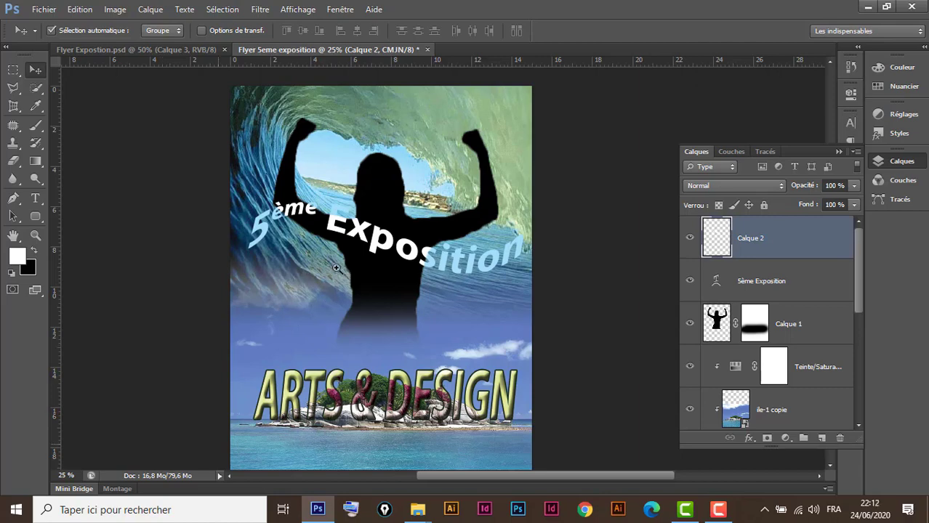
{"action": "scroll", "coordinate": [345, 231], "scroll_direction": "up", "scroll_amount": 1}
{"action": "scroll", "coordinate": [346, 231], "scroll_direction": "up", "scroll_amount": 1}
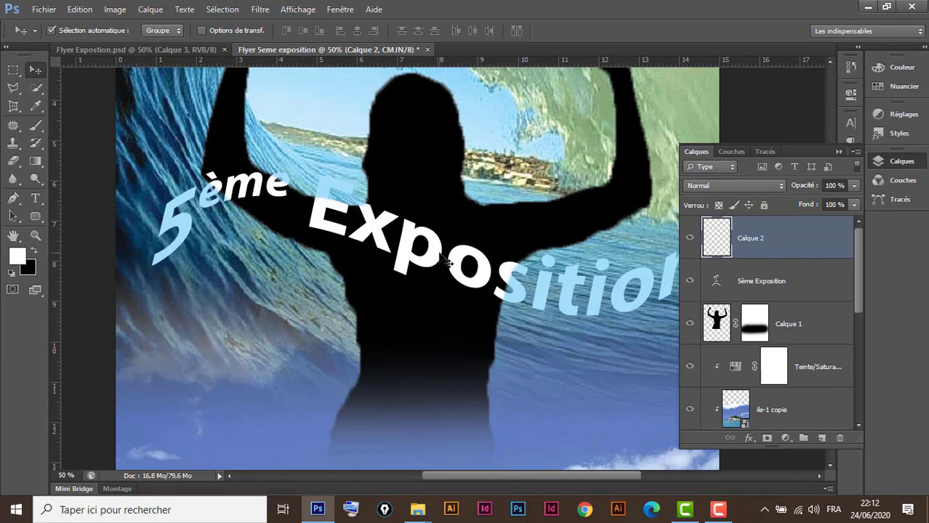
{"action": "scroll", "coordinate": [448, 264], "scroll_direction": "down", "scroll_amount": 1}
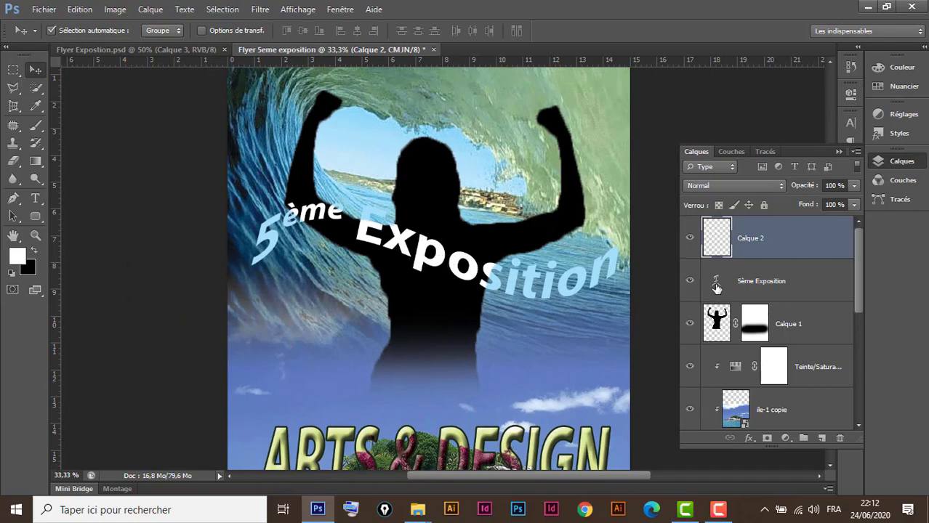
Change the '5ème Exposition' text colour to #1eb1f4 and commit the edit.
{"action": "double_click", "coordinate": [716, 283]}
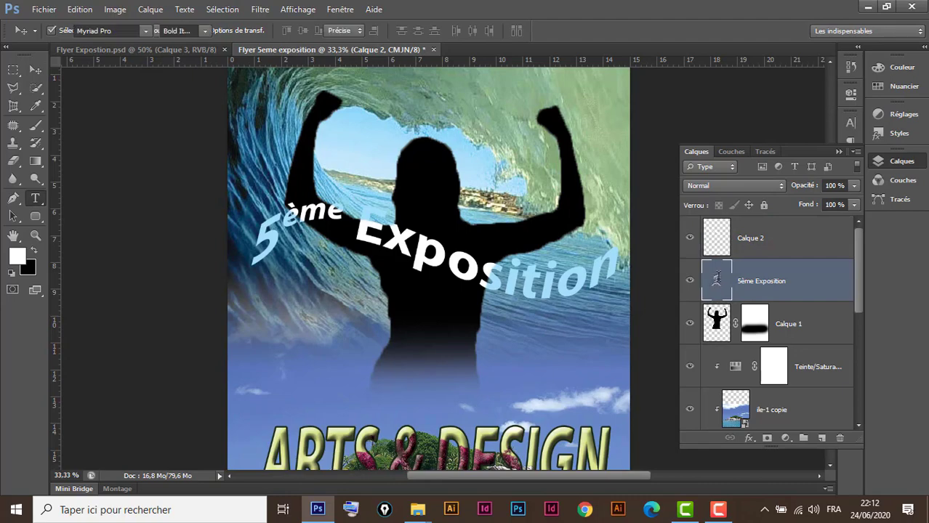
{"action": "left_click", "coordinate": [439, 31]}
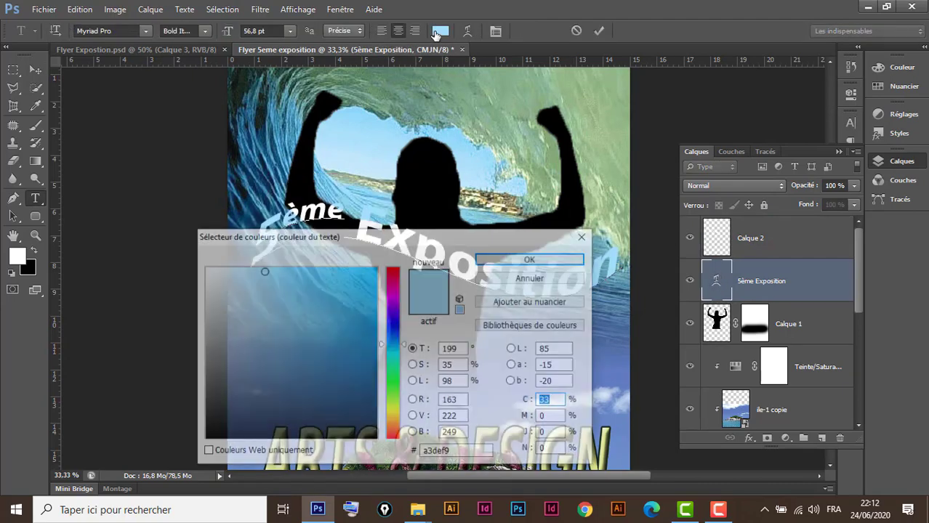
{"action": "left_click", "coordinate": [355, 274]}
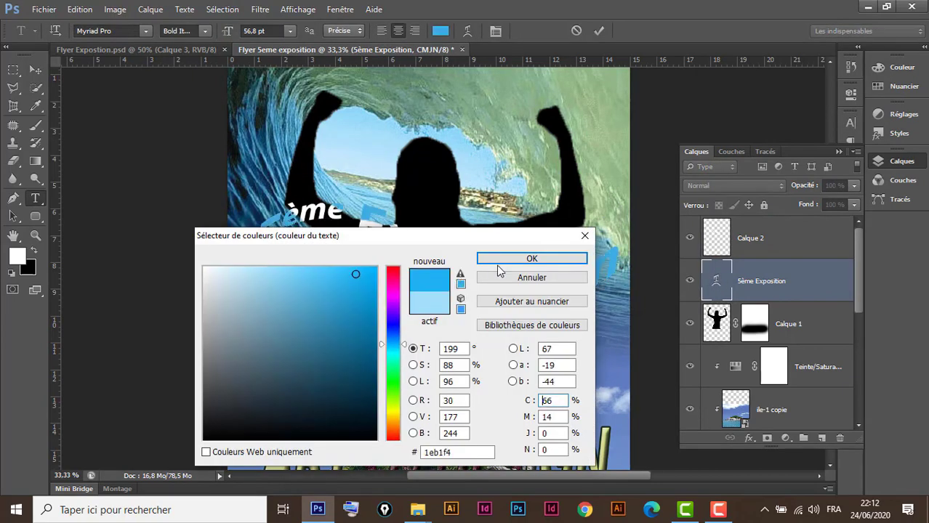
{"action": "left_click", "coordinate": [534, 258]}
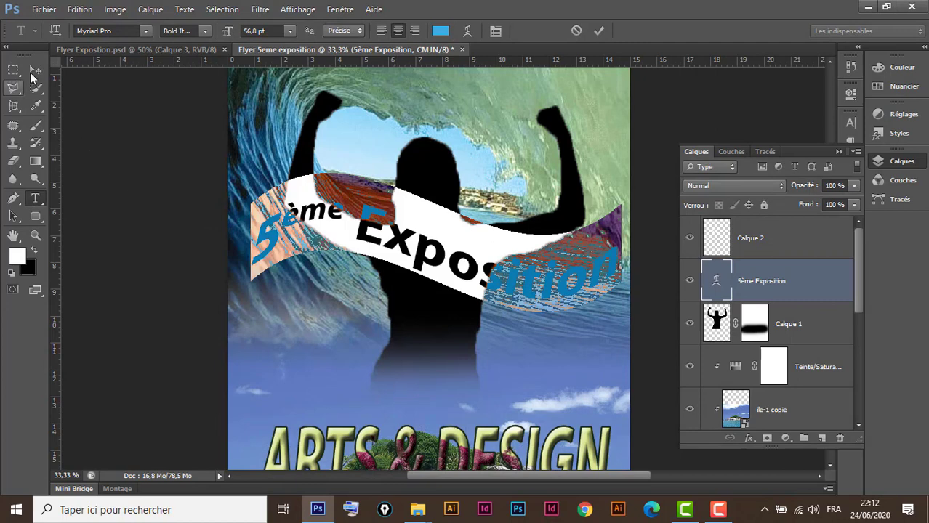
{"action": "left_click", "coordinate": [35, 70]}
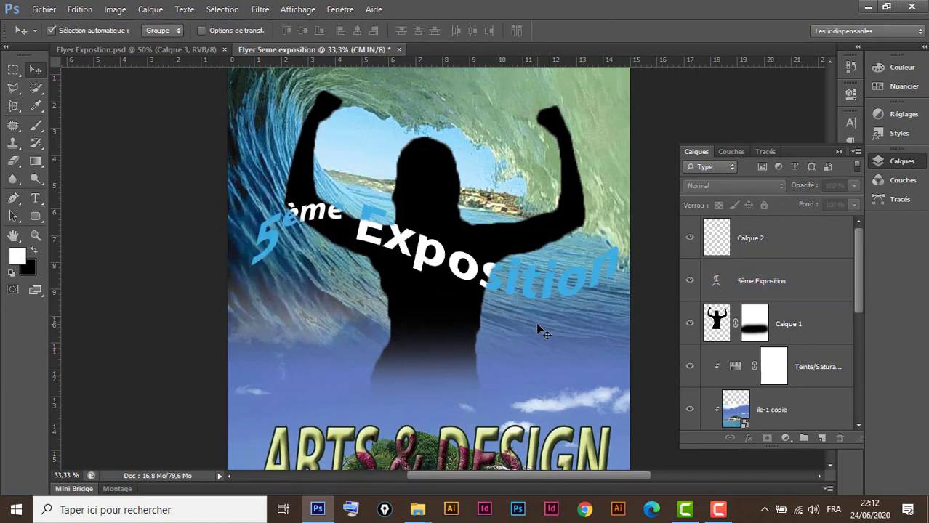
{"action": "left_click", "coordinate": [500, 251]}
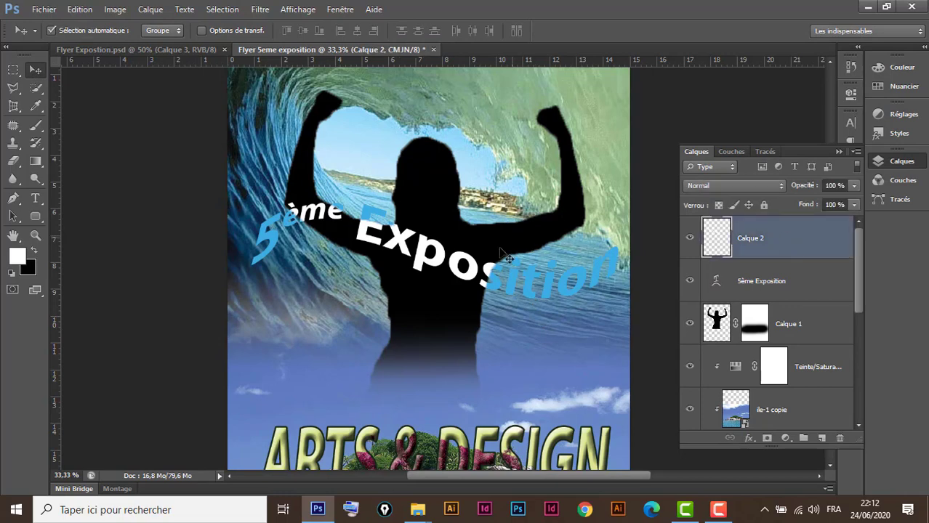
{"action": "left_click_drag", "start_coordinate": [507, 258], "coordinate": [519, 231]}
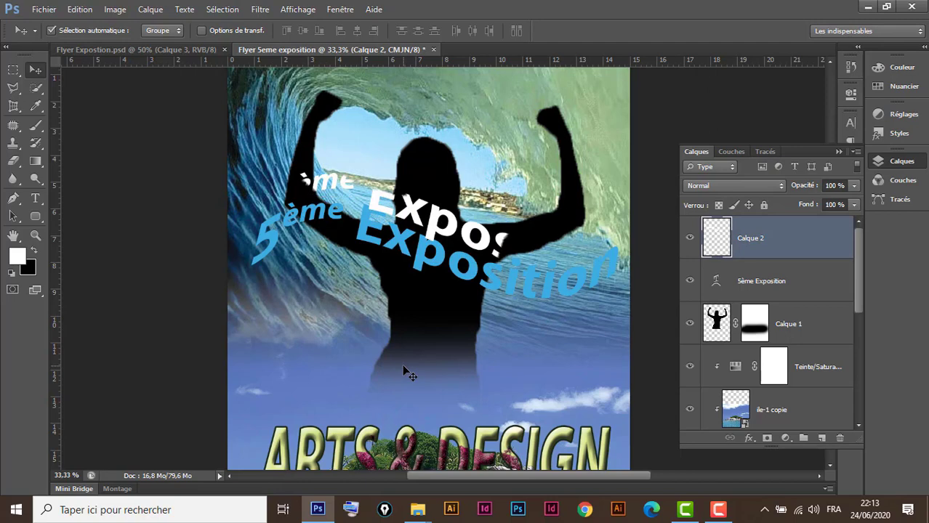
{"action": "key", "text": "ctrl+z"}
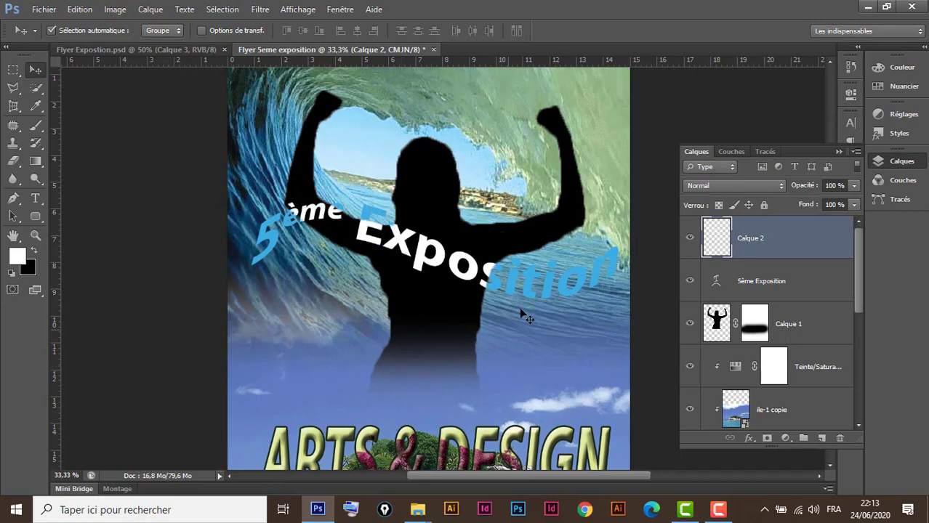
{"action": "left_click", "coordinate": [187, 50]}
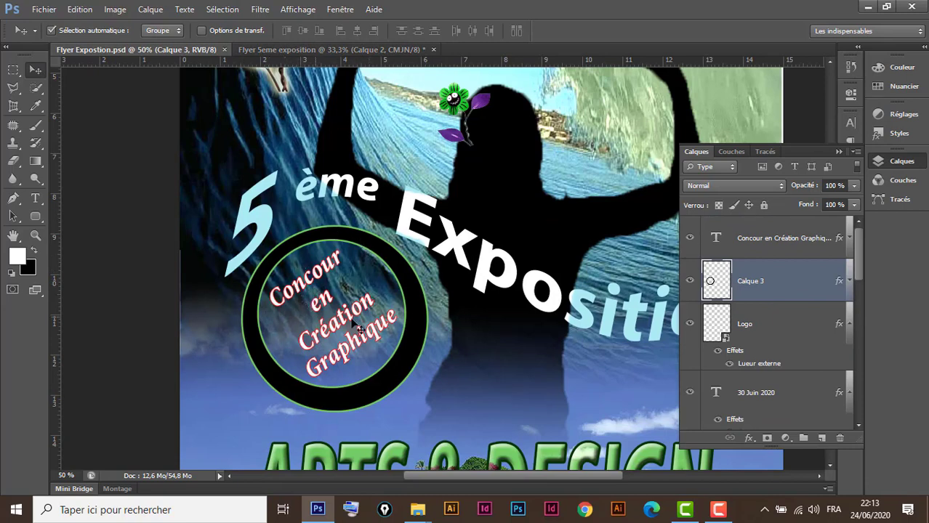
{"action": "left_click", "coordinate": [308, 49]}
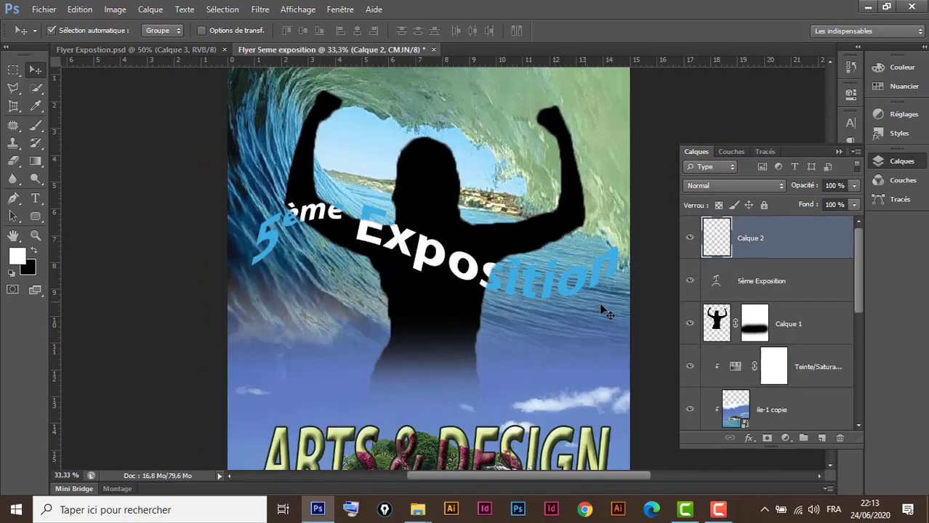
On new layer Calque 3, draw a roughly 4.96 cm elliptical selection below the blue 5.
{"action": "left_click", "coordinate": [822, 438]}
{"action": "key", "text": "m"}
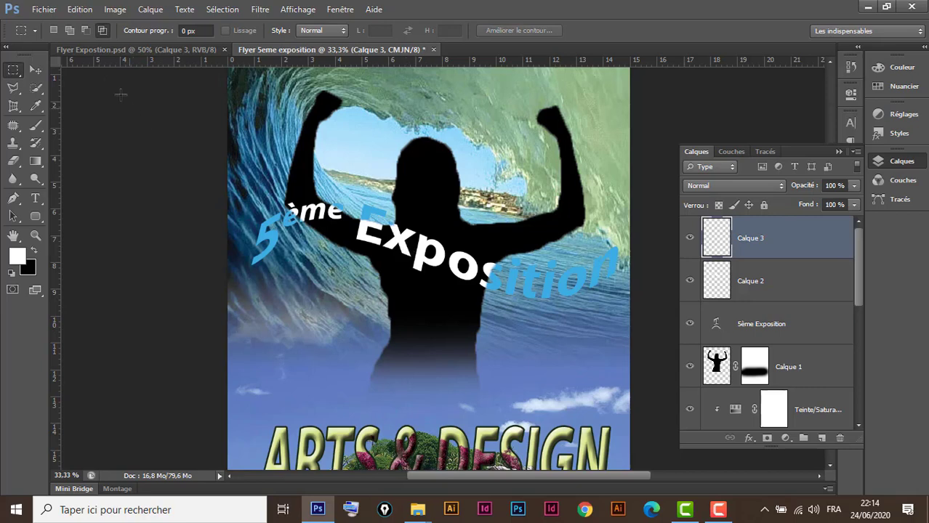
{"action": "right_click", "coordinate": [13, 70]}
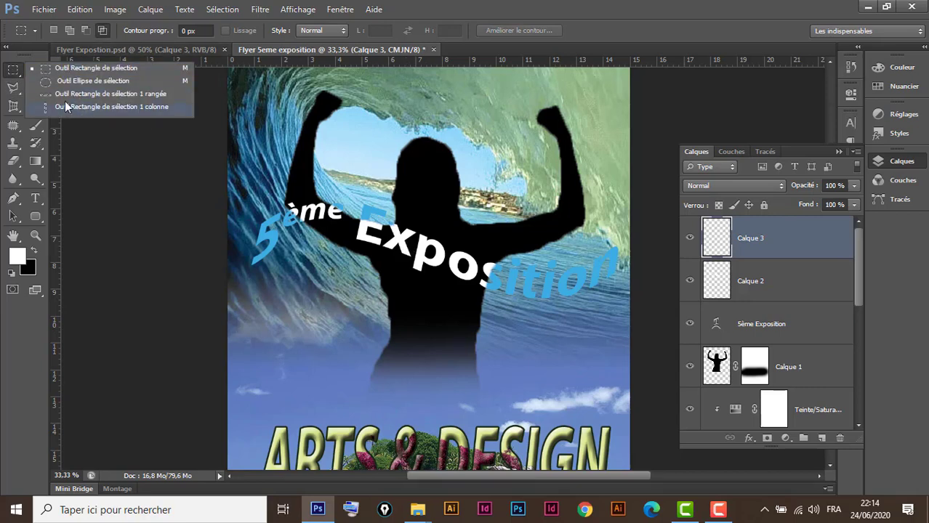
{"action": "left_click", "coordinate": [73, 80]}
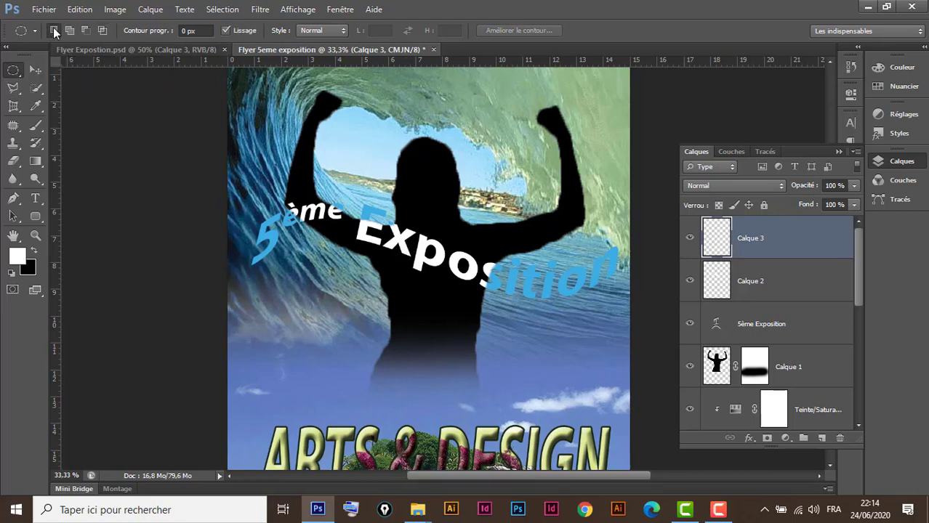
{"action": "mouse_move", "coordinate": [243, 276]}
{"action": "left_mouse_down"}
{"action": "mouse_move", "coordinate": [356, 350]}
{"action": "mouse_move", "coordinate": [372, 376]}
{"action": "left_mouse_up"}
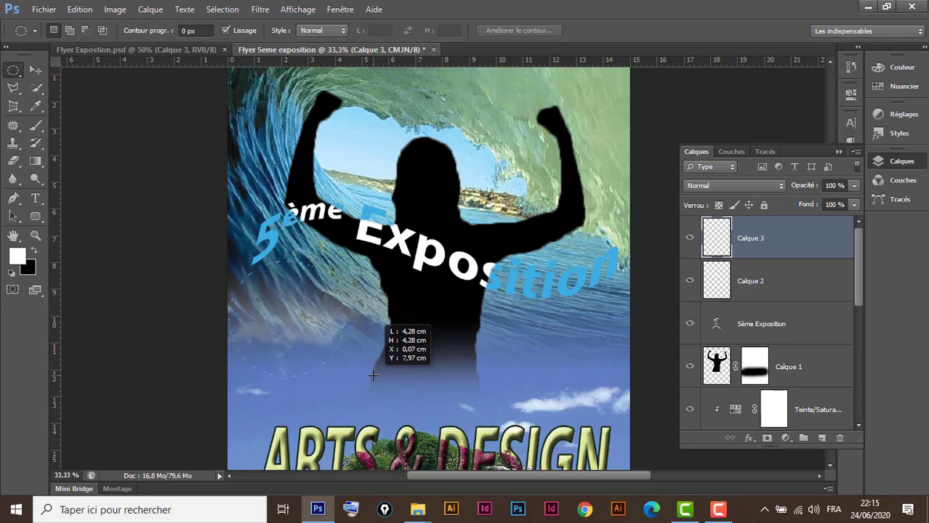
{"action": "mouse_move", "coordinate": [372, 376]}
{"action": "left_mouse_down"}
{"action": "mouse_move", "coordinate": [402, 394]}
{"action": "mouse_move", "coordinate": [416, 386]}
{"action": "mouse_move", "coordinate": [418, 396]}
{"action": "left_mouse_up"}
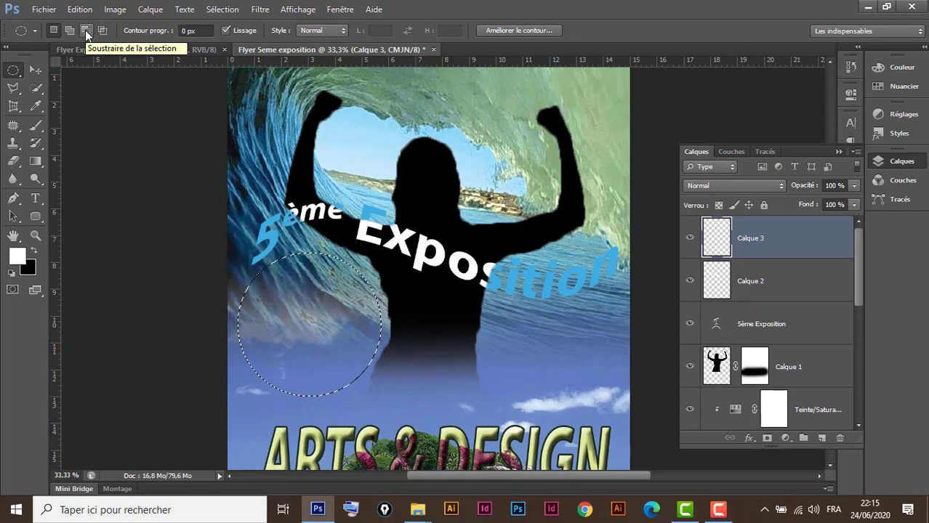
Subtract a smaller inner circle from the selection to leave a ring shape.
{"action": "left_click", "coordinate": [85, 30]}
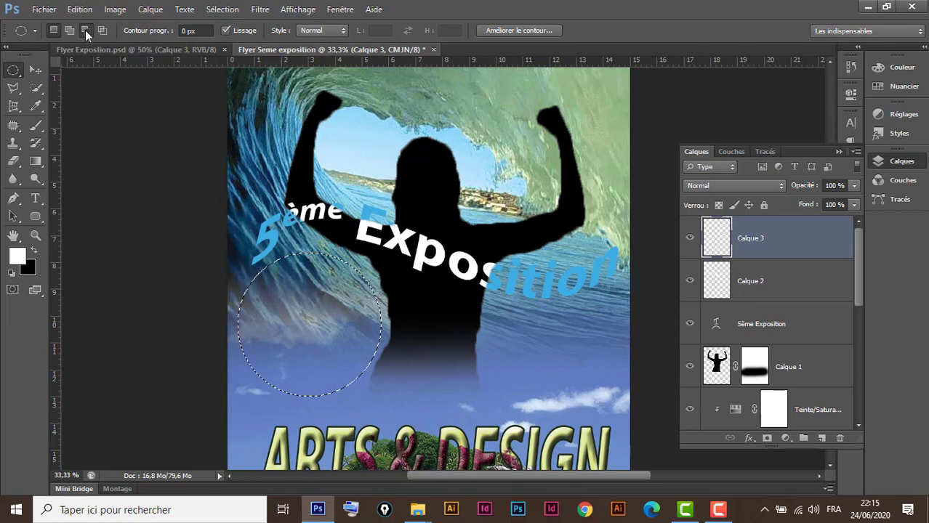
{"action": "left_click", "coordinate": [195, 49]}
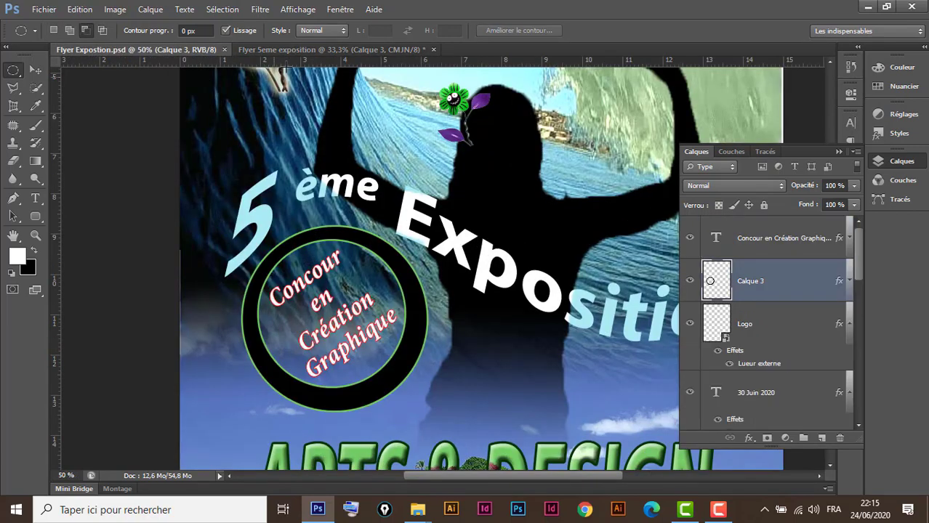
{"action": "left_click", "coordinate": [288, 50]}
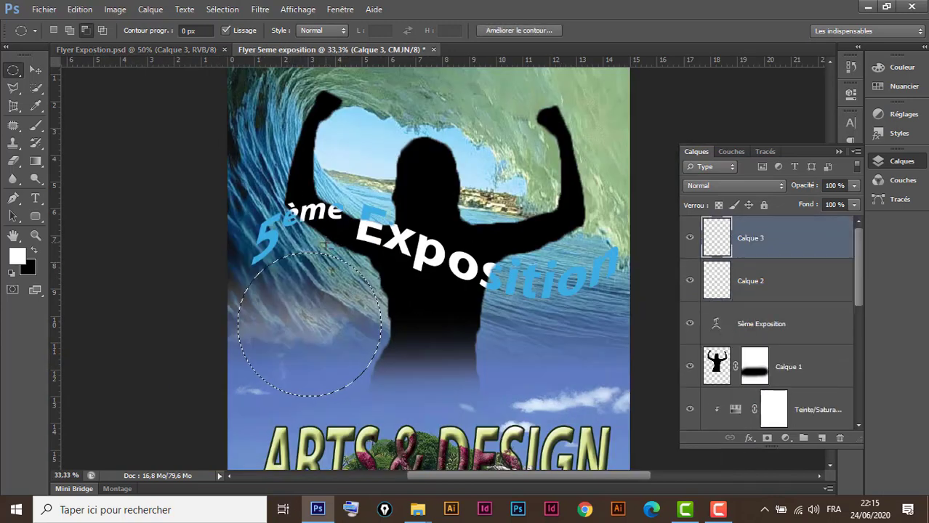
{"action": "left_click_drag", "start_coordinate": [267, 273], "coordinate": [350, 360]}
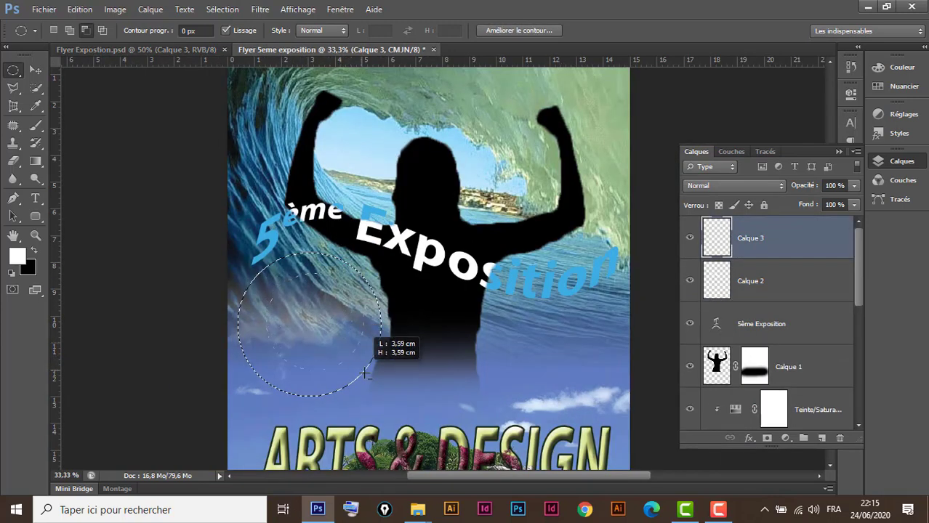
{"action": "left_click_drag", "start_coordinate": [350, 359], "coordinate": [367, 390]}
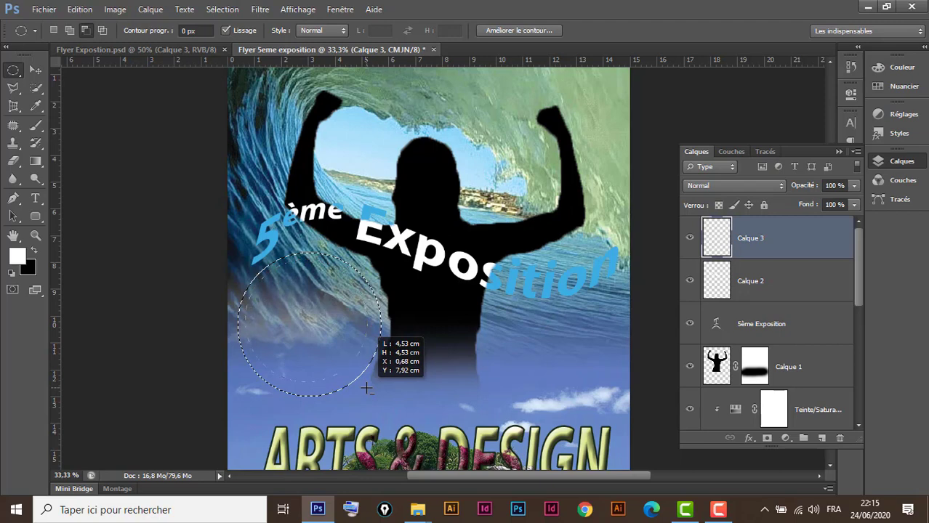
{"action": "left_click_drag", "start_coordinate": [367, 389], "coordinate": [367, 390]}
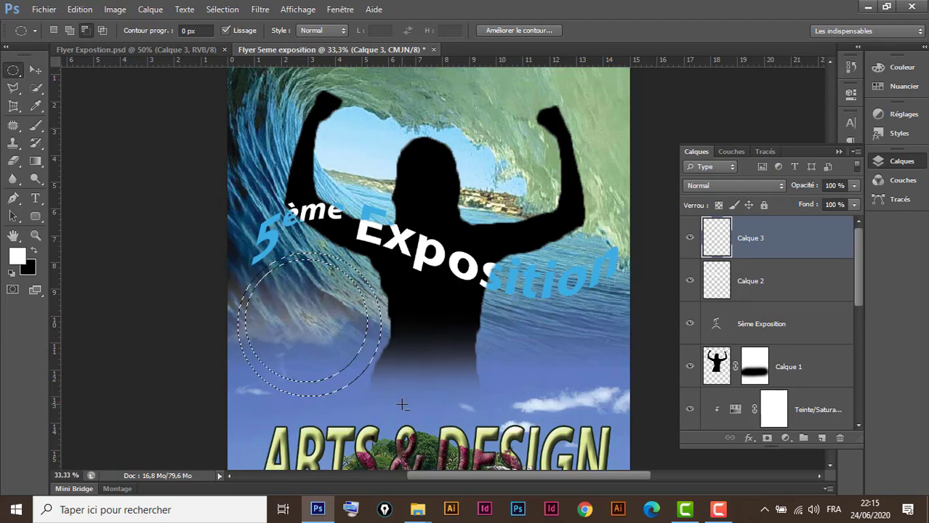
Fill the ring selection with black and deselect.
{"action": "left_click", "coordinate": [33, 250]}
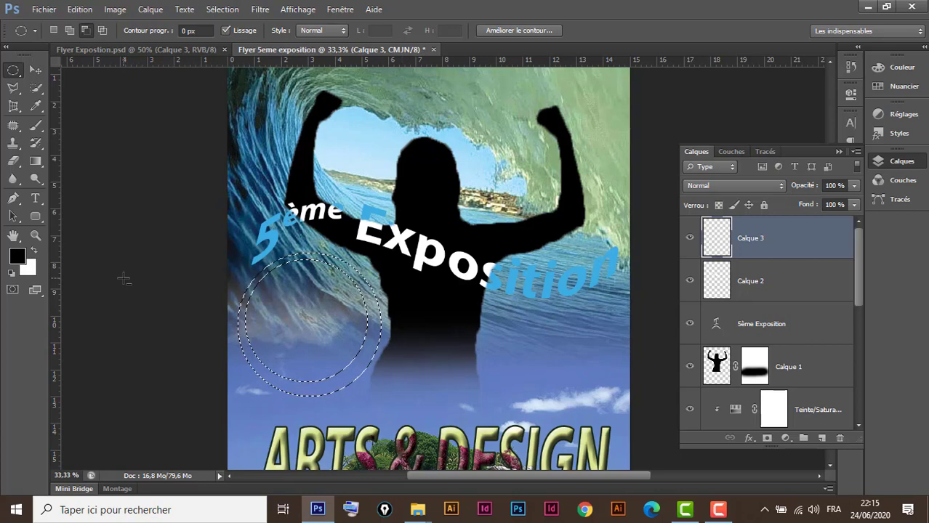
{"action": "key", "text": "alt+BackSpace"}
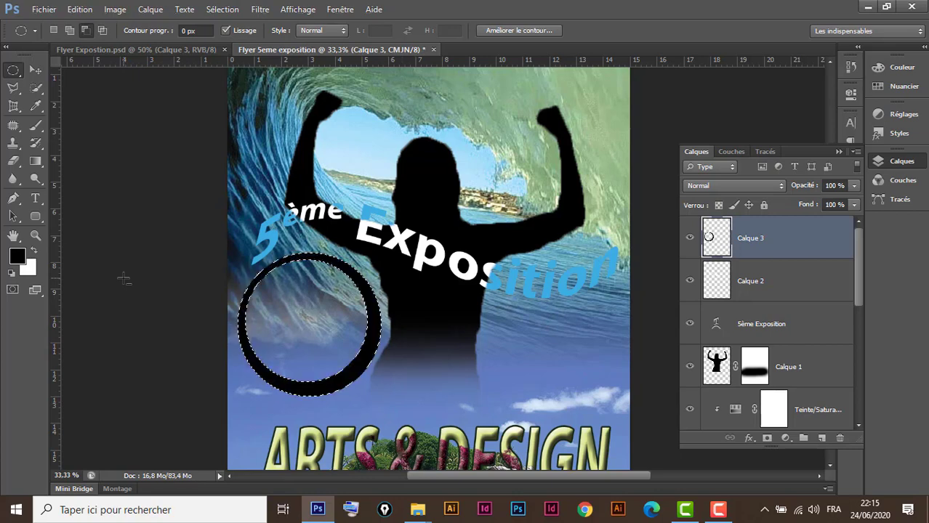
{"action": "key", "text": "ctrl+d"}
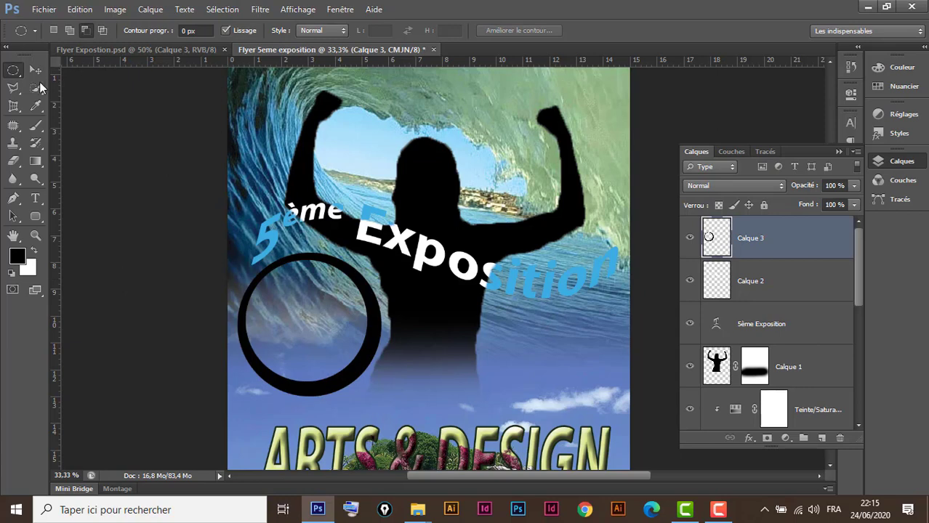
{"action": "left_click", "coordinate": [34, 71]}
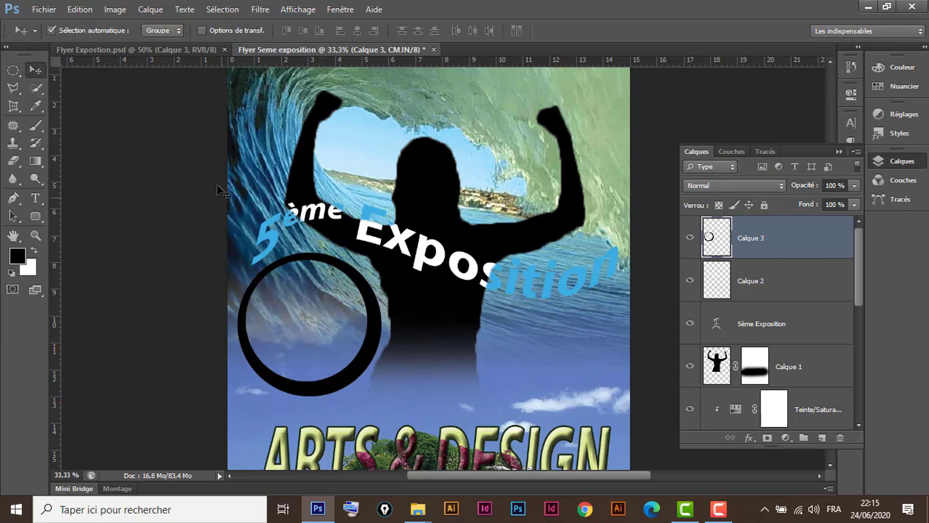
{"action": "left_click", "coordinate": [156, 49]}
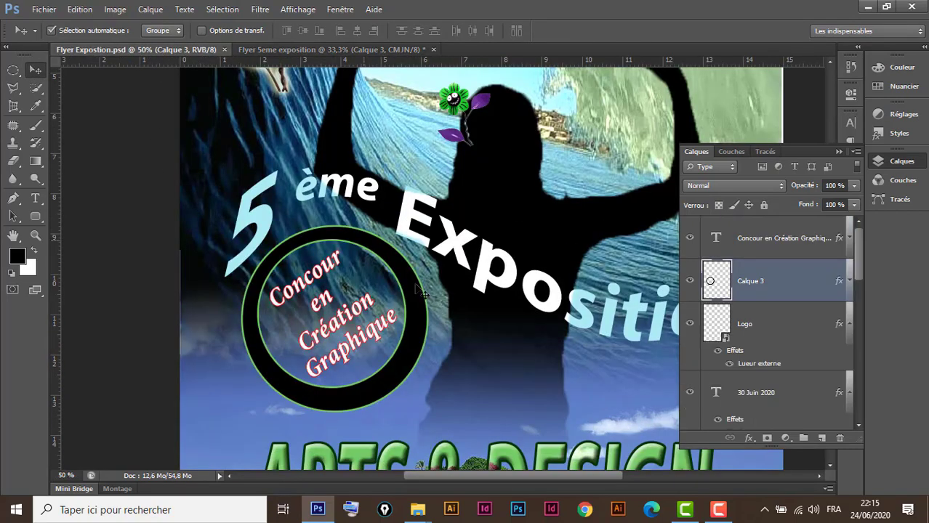
{"action": "left_click", "coordinate": [283, 51]}
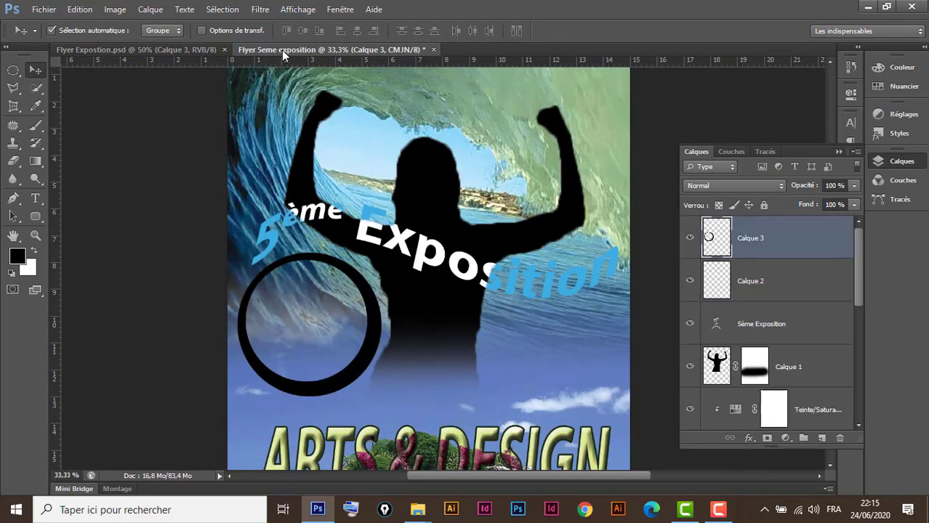
Give Calque 3 a thin bright green (#07ef33) Contour stroke with a reduced Taille.
{"action": "double_click", "coordinate": [810, 244]}
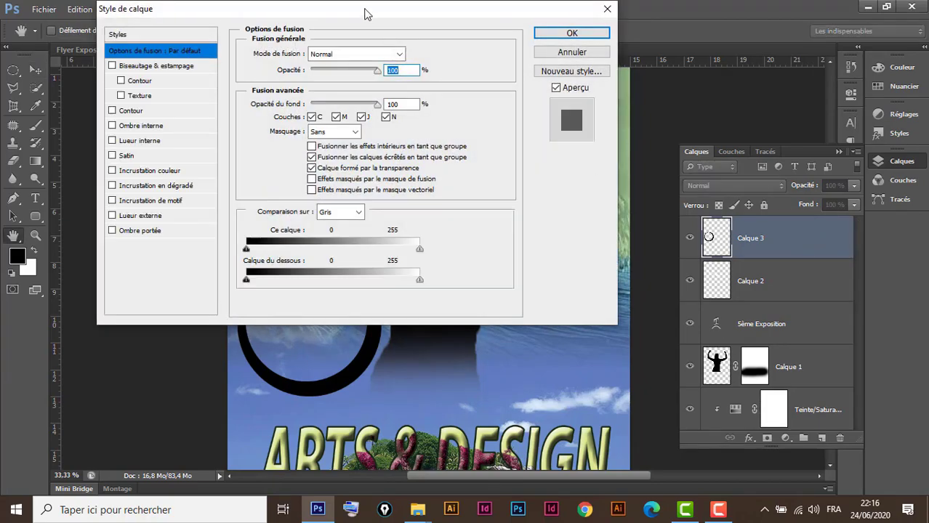
{"action": "left_click_drag", "start_coordinate": [366, 14], "coordinate": [661, 42]}
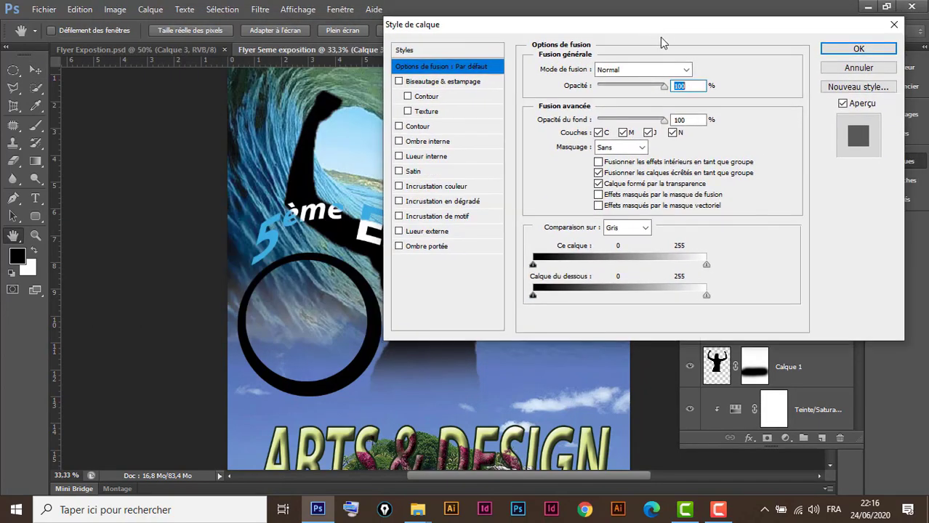
{"action": "left_click", "coordinate": [440, 127]}
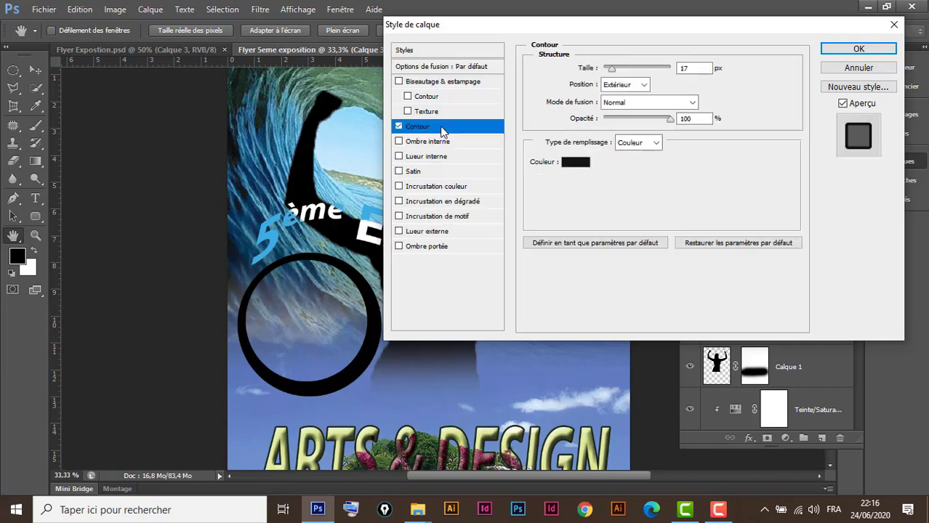
{"action": "left_click", "coordinate": [582, 165]}
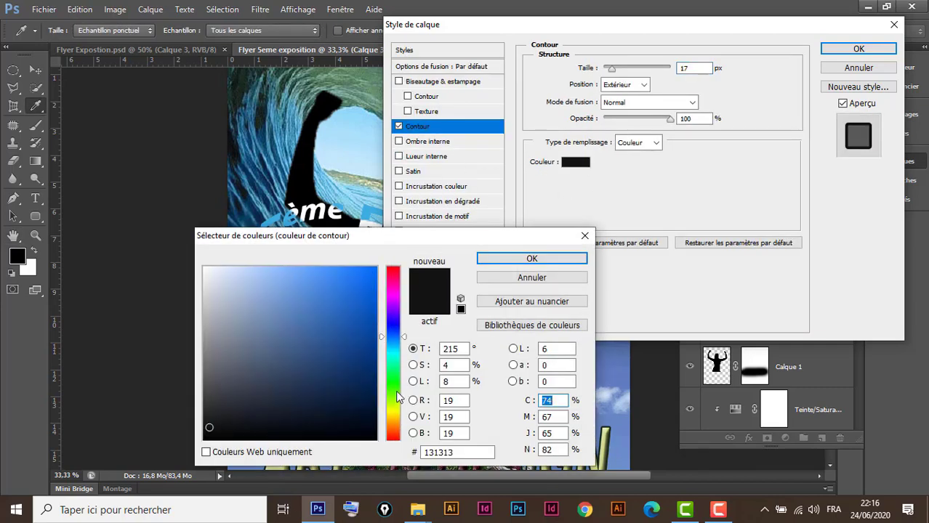
{"action": "left_click", "coordinate": [396, 386]}
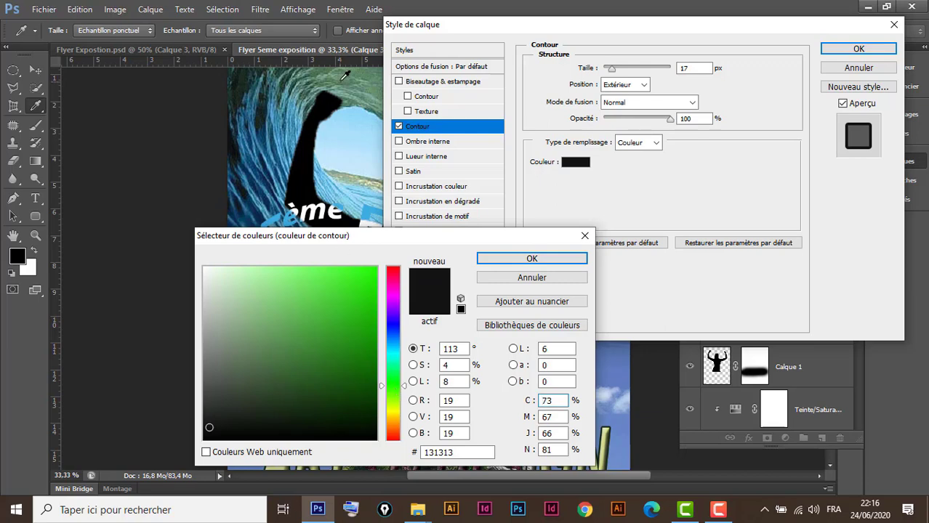
{"action": "left_click", "coordinate": [252, 348]}
{"action": "left_click_drag", "start_coordinate": [345, 242], "coordinate": [510, 220]}
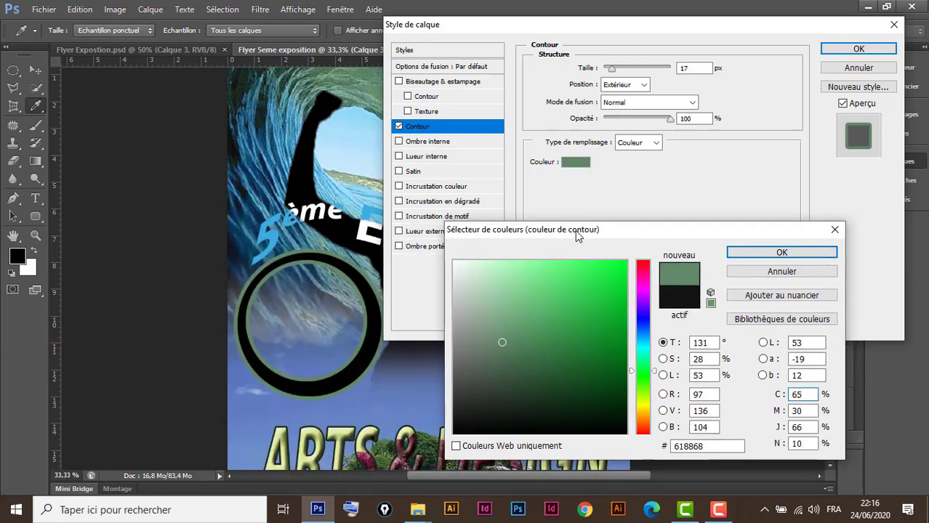
{"action": "left_click", "coordinate": [540, 299]}
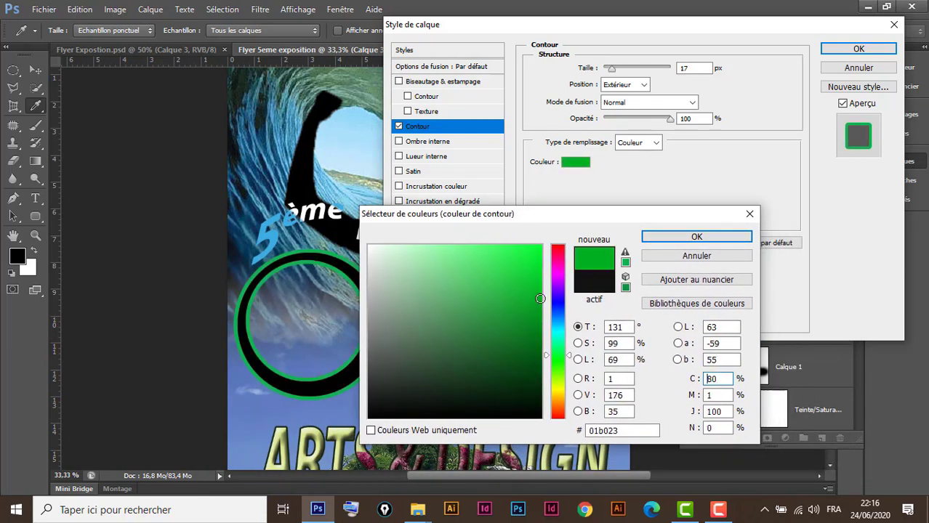
{"action": "left_click", "coordinate": [536, 255]}
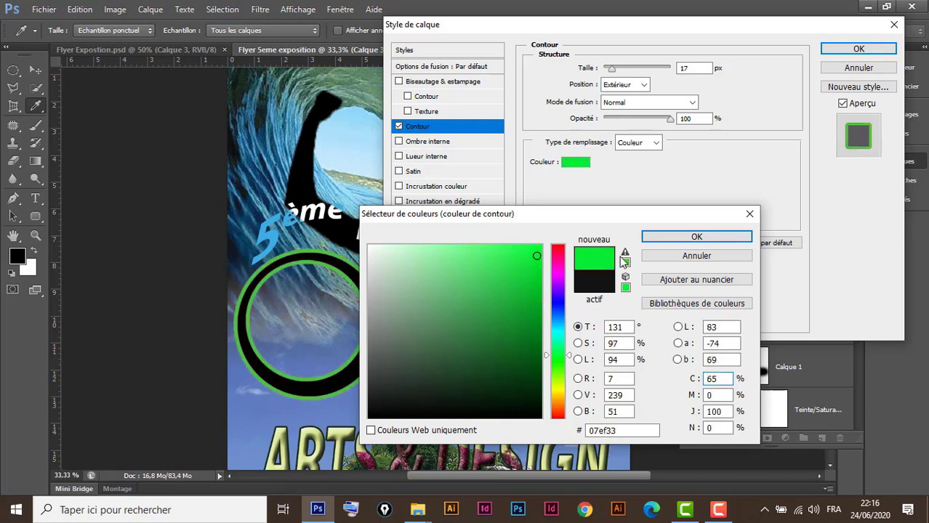
{"action": "left_click", "coordinate": [696, 236]}
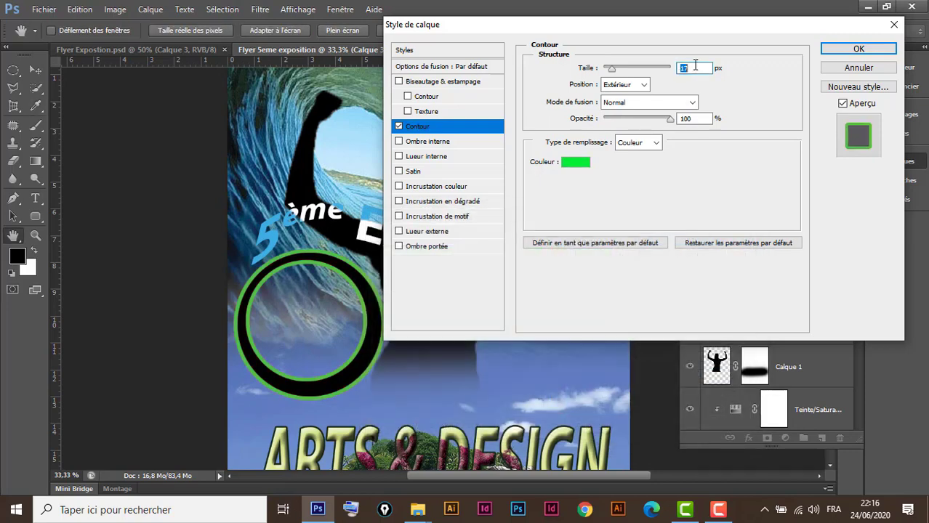
{"action": "key", "text": "Down"}
{"action": "key", "text": "Down"}
{"action": "key", "text": "Down"}
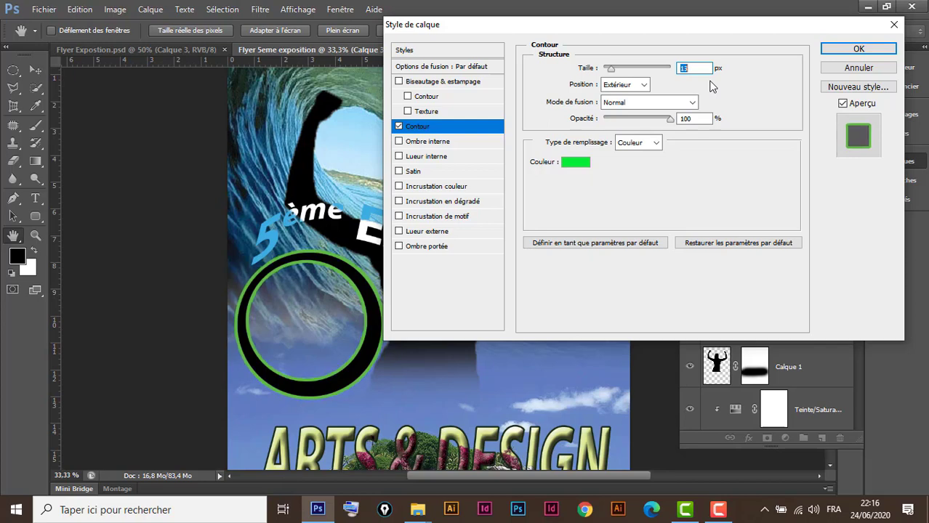
{"action": "key", "text": "Down"}
{"action": "key", "text": "Down"}
{"action": "key", "text": "Down"}
{"action": "key", "text": "Down"}
{"action": "key", "text": "Down"}
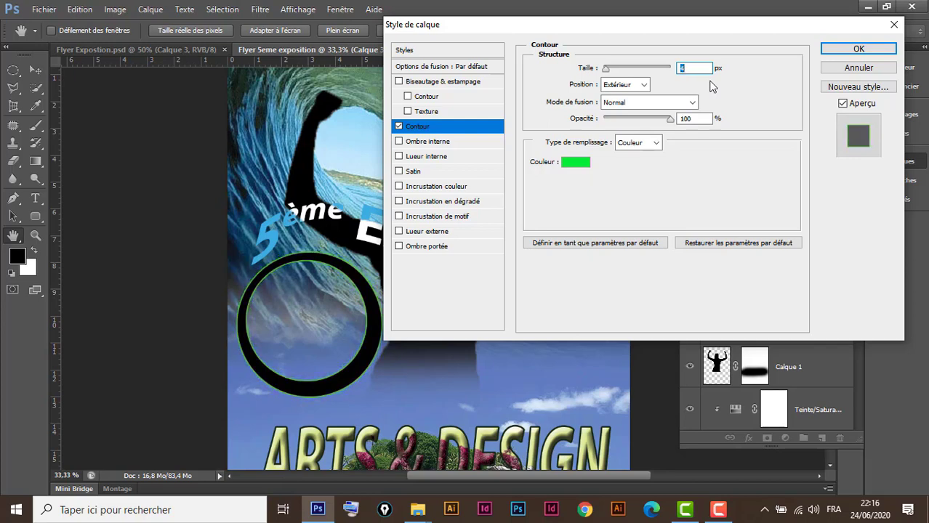
{"action": "left_click", "coordinate": [859, 49]}
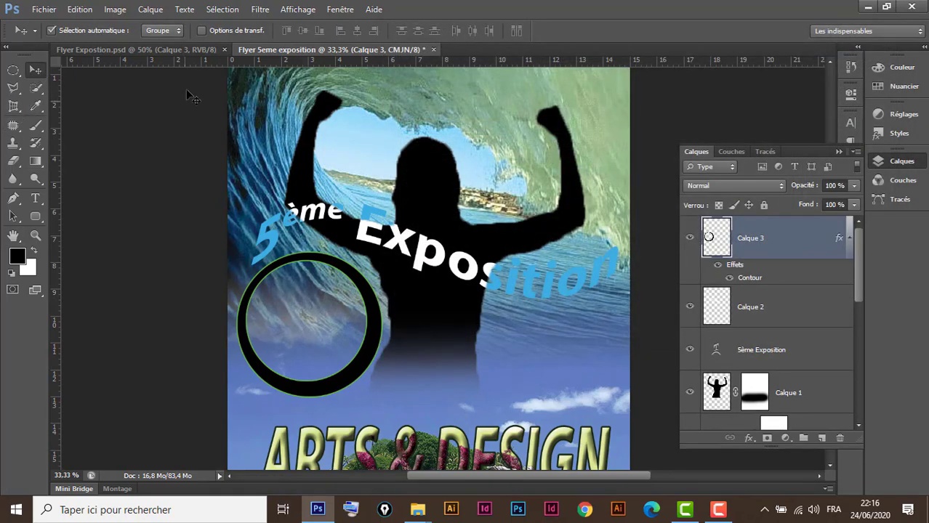
{"action": "left_click", "coordinate": [182, 50]}
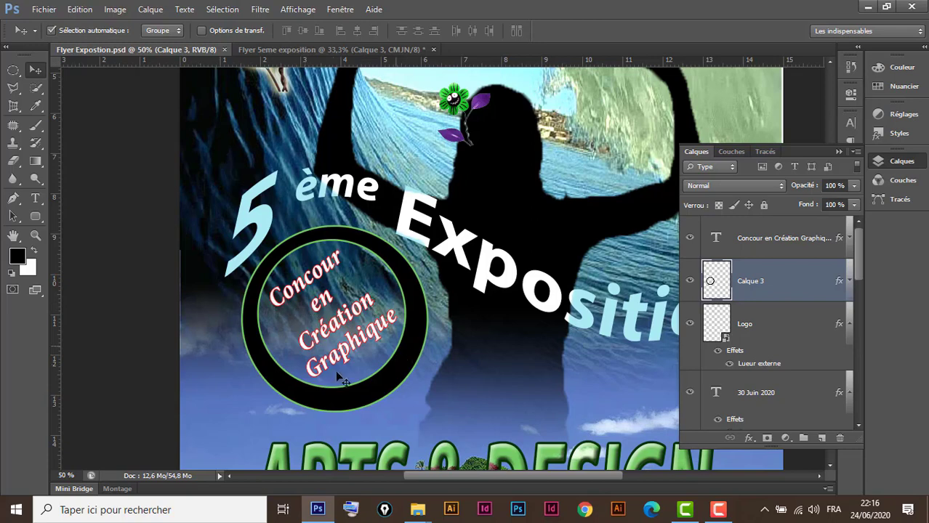
Move the 'Concour en création graphique' caption into the ring.
{"action": "left_click", "coordinate": [239, 51]}
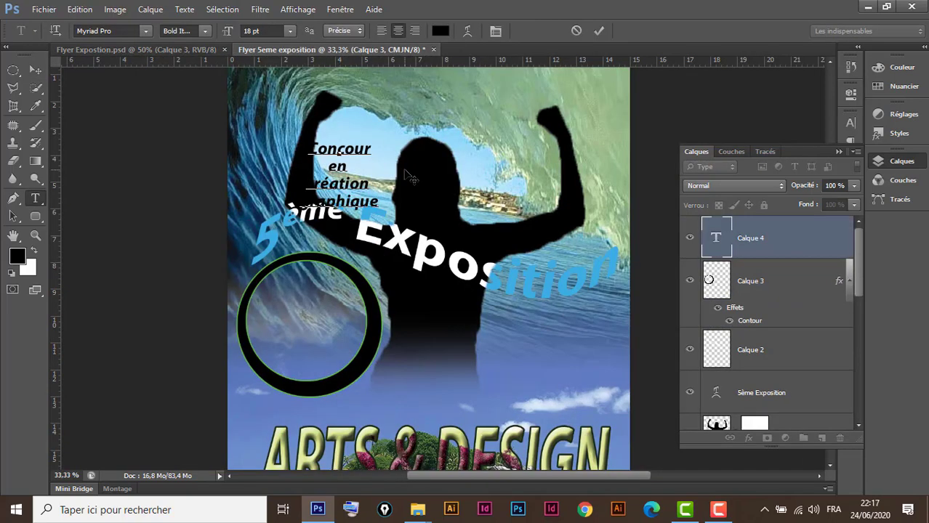
{"action": "left_click", "coordinate": [35, 70]}
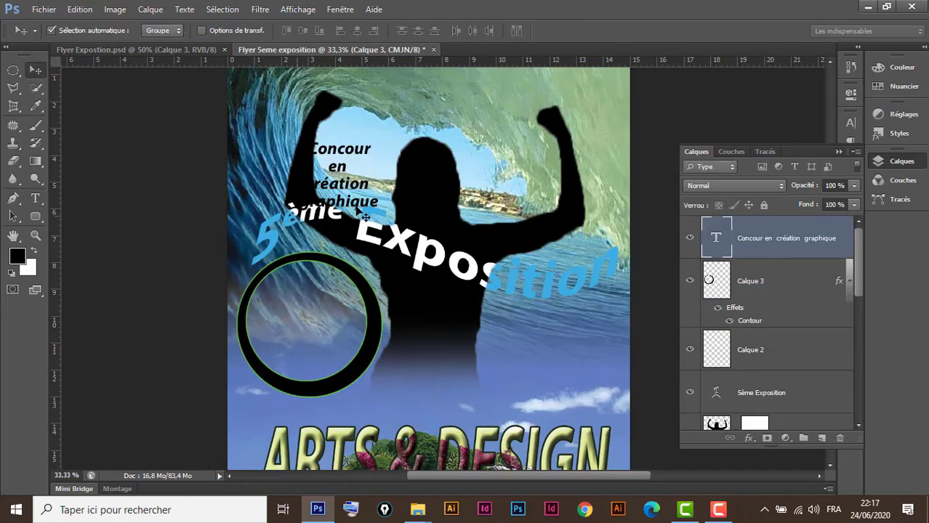
{"action": "left_click_drag", "start_coordinate": [344, 158], "coordinate": [311, 307]}
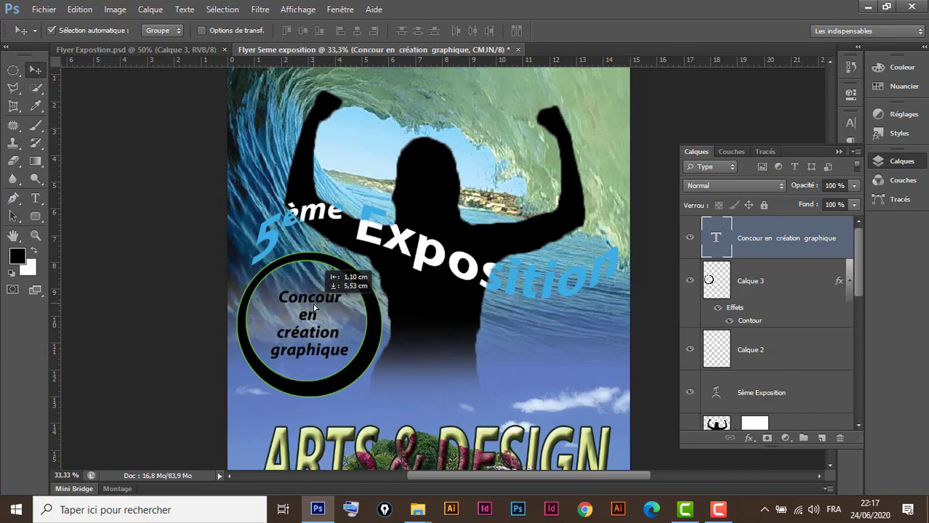
{"action": "left_click", "coordinate": [155, 50]}
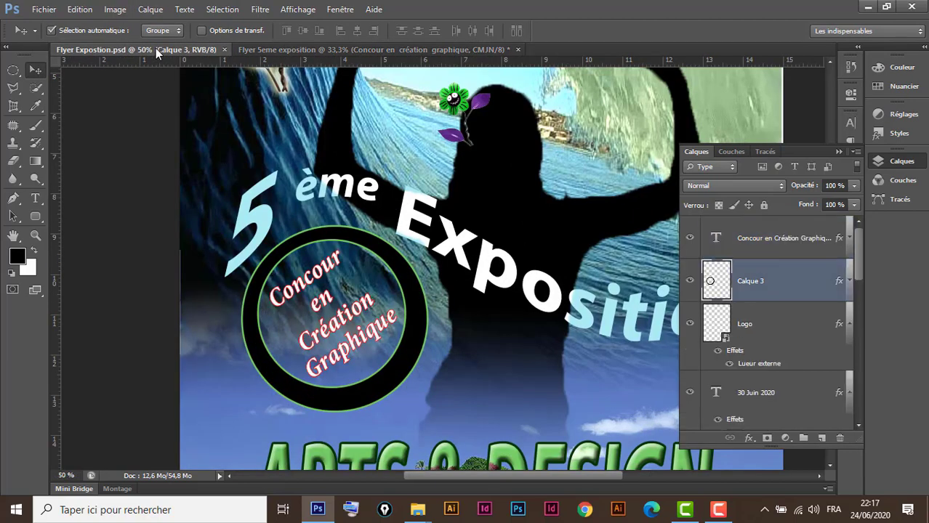
{"action": "left_click", "coordinate": [319, 51]}
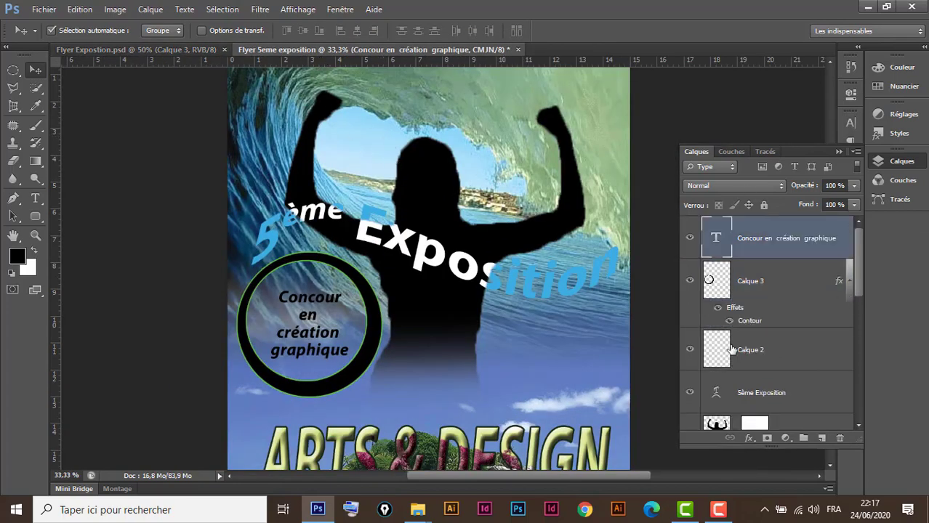
Change the caption text colour to white.
{"action": "double_click", "coordinate": [715, 238]}
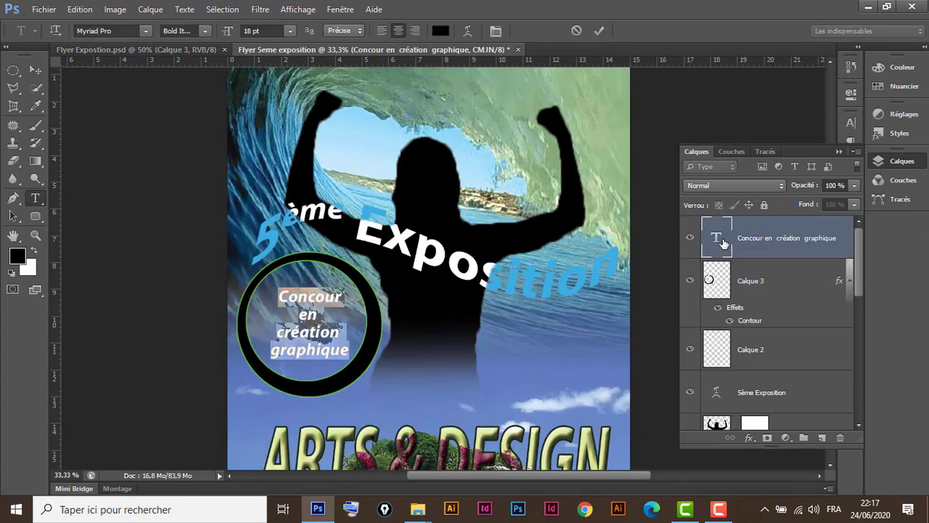
{"action": "left_click", "coordinate": [442, 34]}
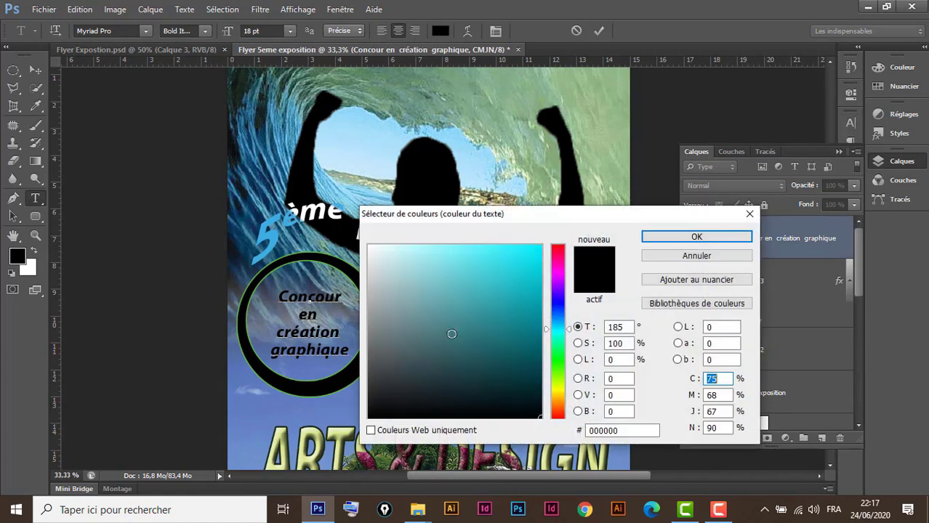
{"action": "left_click_drag", "start_coordinate": [459, 305], "coordinate": [331, 220]}
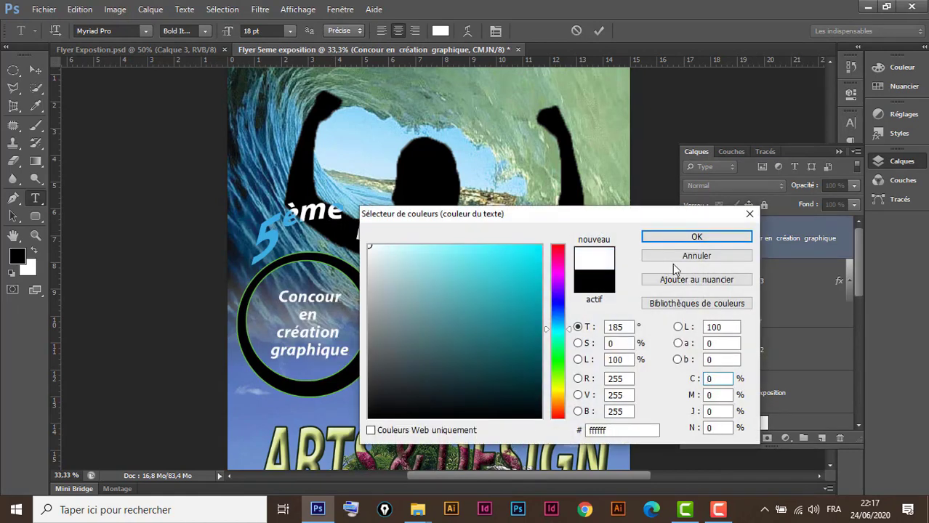
{"action": "left_click", "coordinate": [694, 238]}
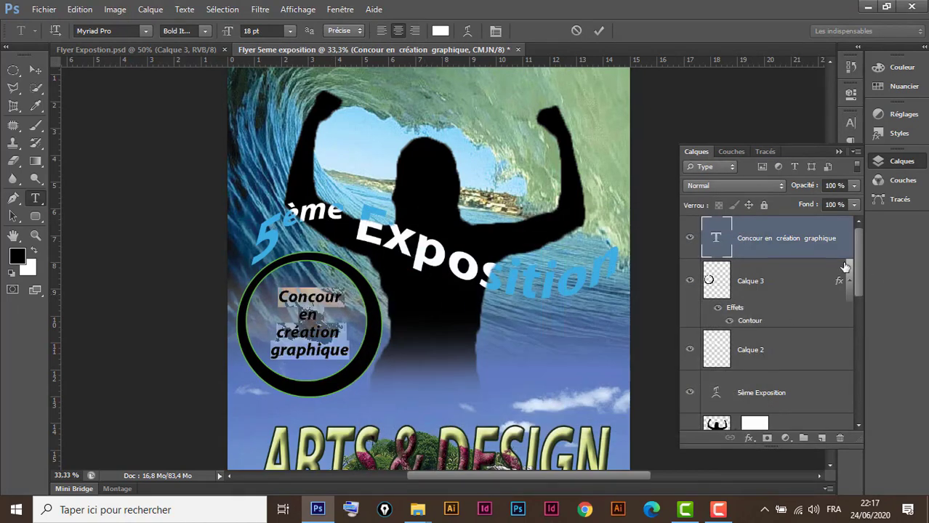
{"action": "key", "text": "ctrl+Return"}
{"action": "key", "text": "v"}
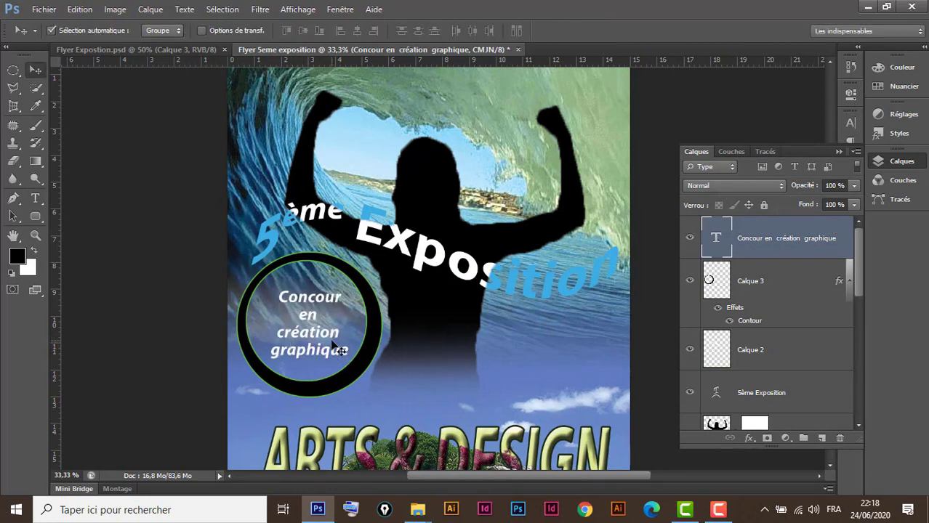
Widen the caption to 114.73%, rotate it −37.5°, and nudge it up and right.
{"action": "key", "text": "ctrl+t"}
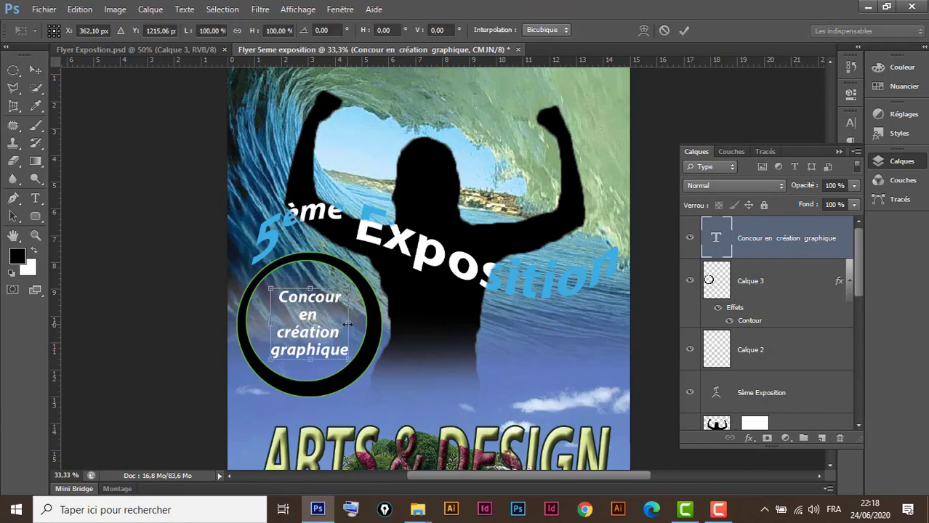
{"action": "left_click_drag", "start_coordinate": [348, 324], "coordinate": [358, 332]}
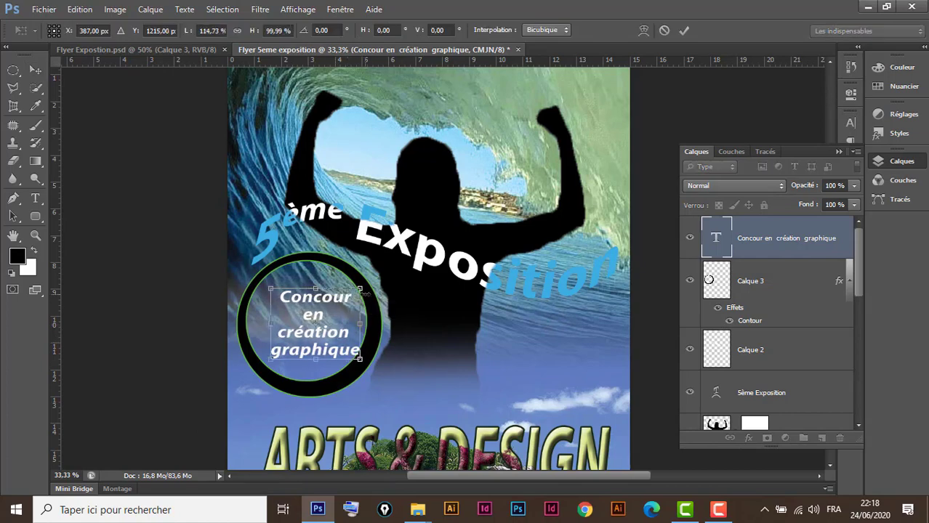
{"action": "left_click_drag", "start_coordinate": [375, 280], "coordinate": [381, 332]}
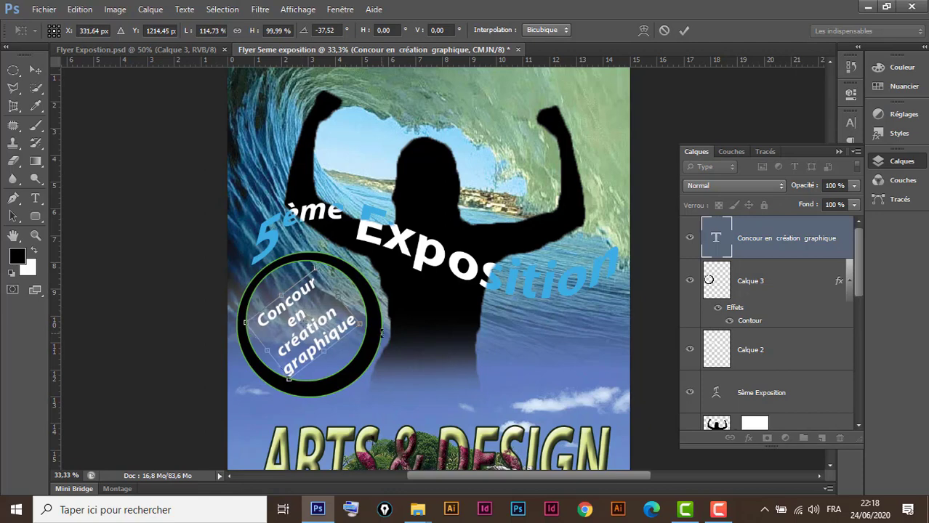
{"action": "key", "text": "Up"}
{"action": "key", "text": "Up"}
{"action": "key", "text": "Up"}
{"action": "key", "text": "Up"}
{"action": "key", "text": "Up"}
{"action": "key", "text": "Right"}
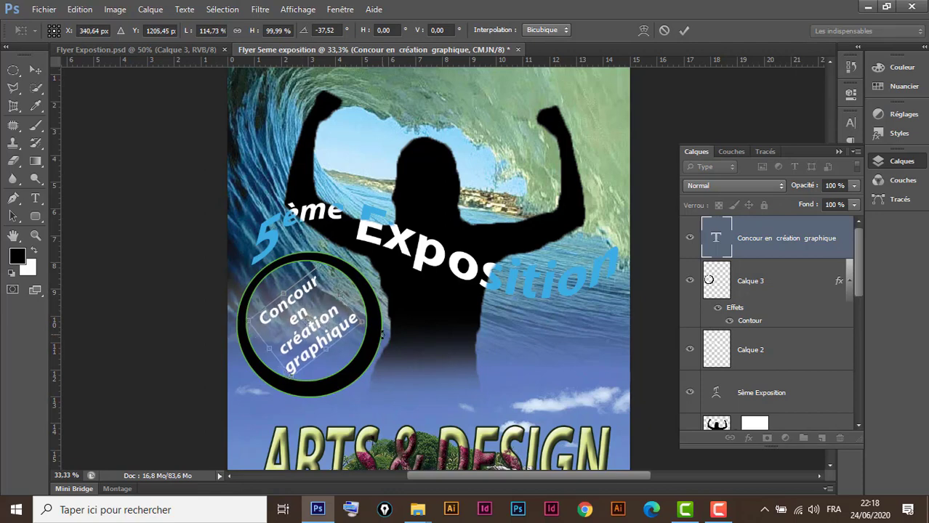
{"action": "key", "text": "Up"}
{"action": "key", "text": "Up"}
{"action": "key", "text": "Right"}
{"action": "key", "text": "Up"}
{"action": "key", "text": "Up"}
{"action": "key", "text": "Right"}
{"action": "key", "text": "Return"}
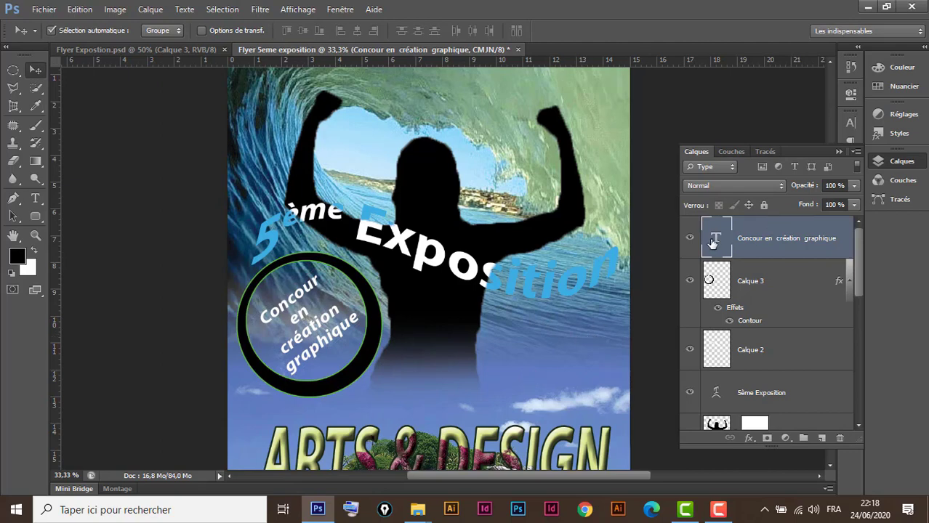
Add a red #ff0505 Contour stroke of about 3 px to the caption, without Bevel & Emboss.
{"action": "double_click", "coordinate": [843, 231]}
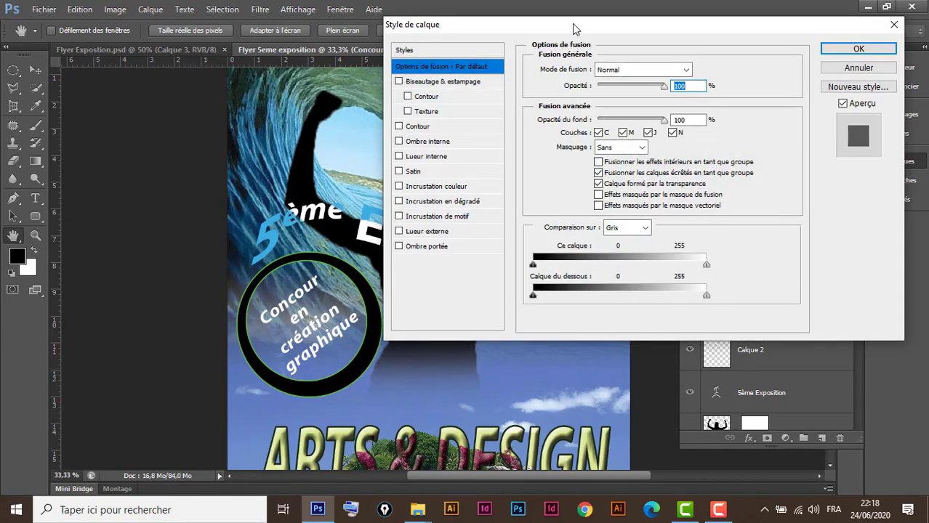
{"action": "mouse_move", "coordinate": [572, 23]}
{"action": "left_mouse_down"}
{"action": "mouse_move", "coordinate": [617, 61]}
{"action": "mouse_move", "coordinate": [604, 60]}
{"action": "left_mouse_up"}
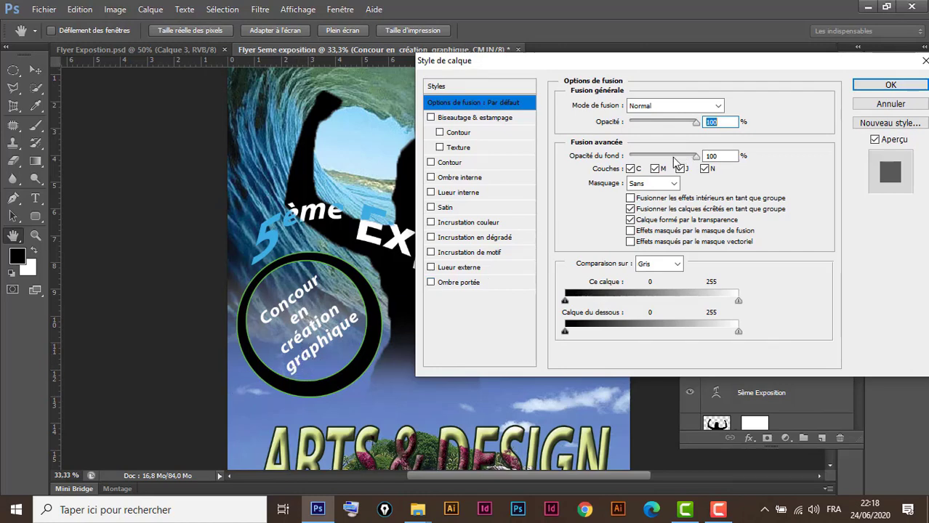
{"action": "left_click", "coordinate": [451, 162]}
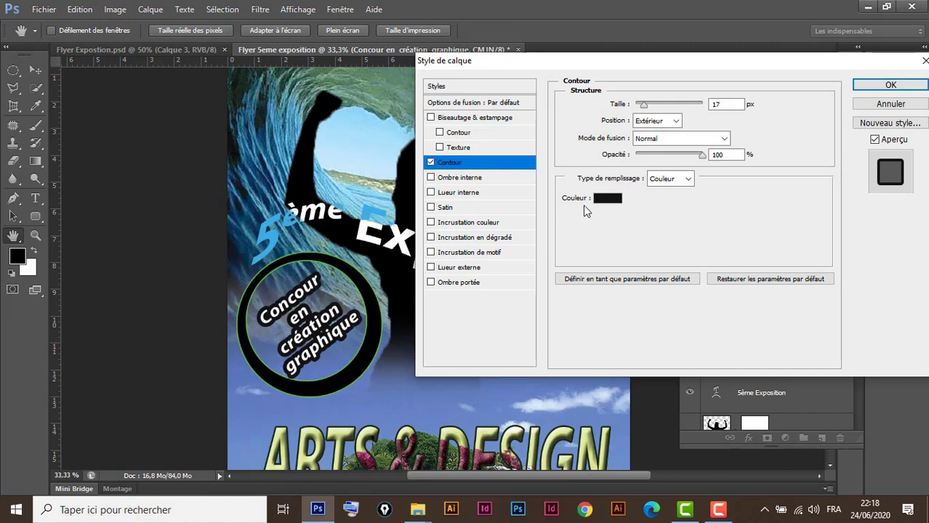
{"action": "left_click", "coordinate": [608, 198]}
{"action": "left_click", "coordinate": [557, 247]}
{"action": "left_click", "coordinate": [538, 245]}
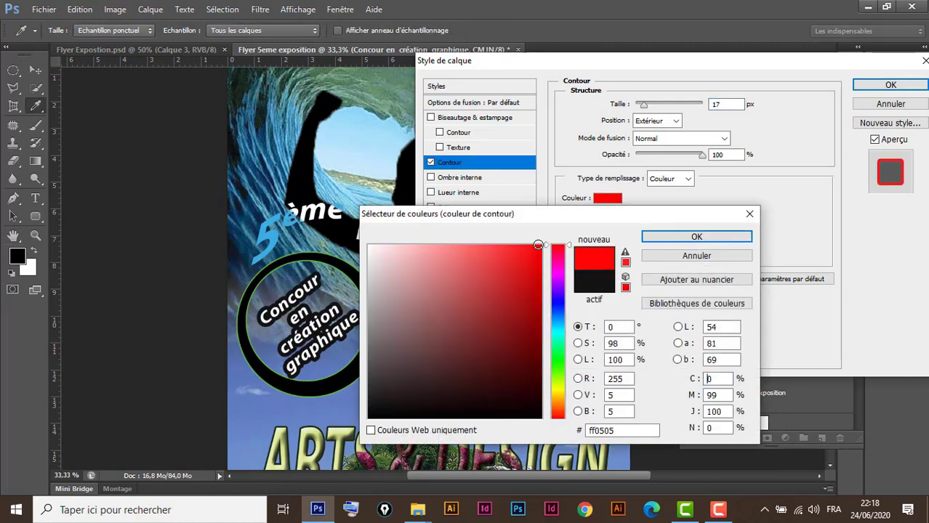
{"action": "left_click", "coordinate": [696, 237]}
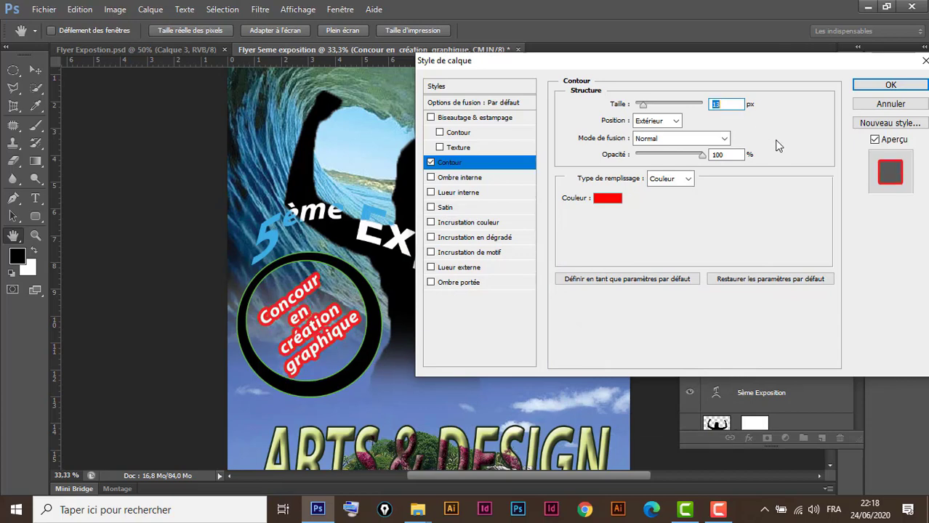
{"action": "key", "text": "shift+Down"}
{"action": "key", "text": "Down"}
{"action": "key", "text": "Down"}
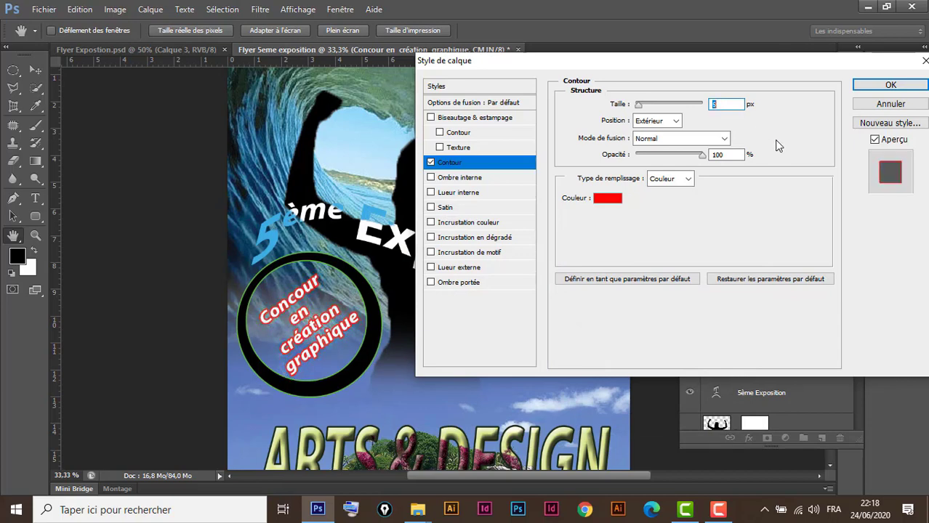
{"action": "key", "text": "Down"}
{"action": "key", "text": "Down"}
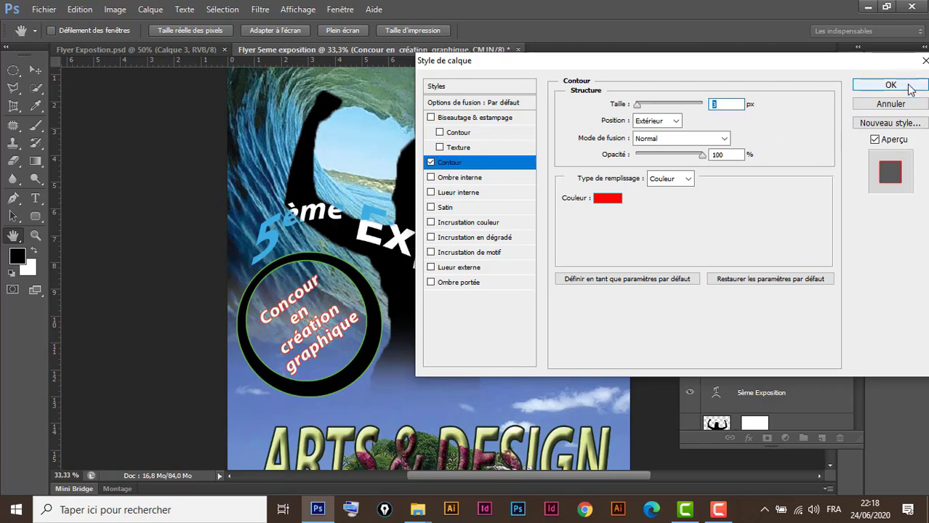
{"action": "left_click", "coordinate": [484, 119]}
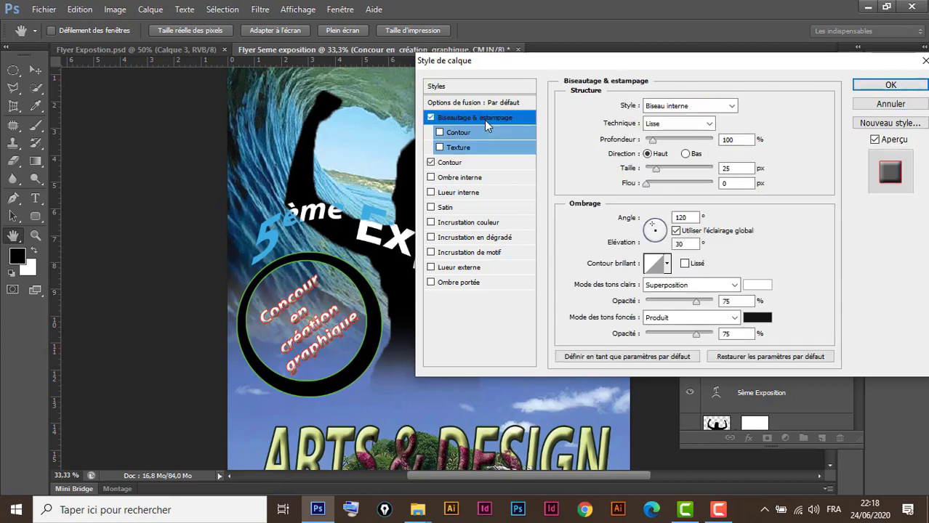
{"action": "left_click", "coordinate": [431, 117]}
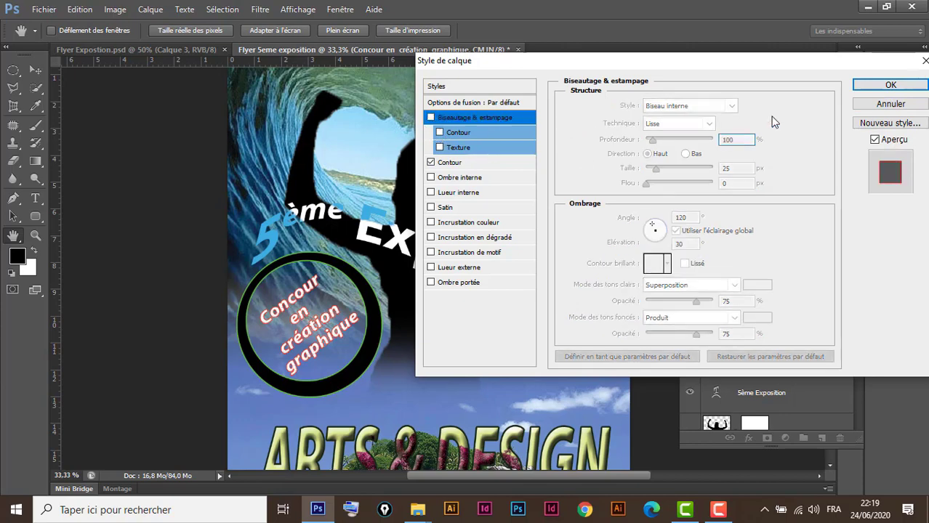
{"action": "left_click", "coordinate": [890, 86]}
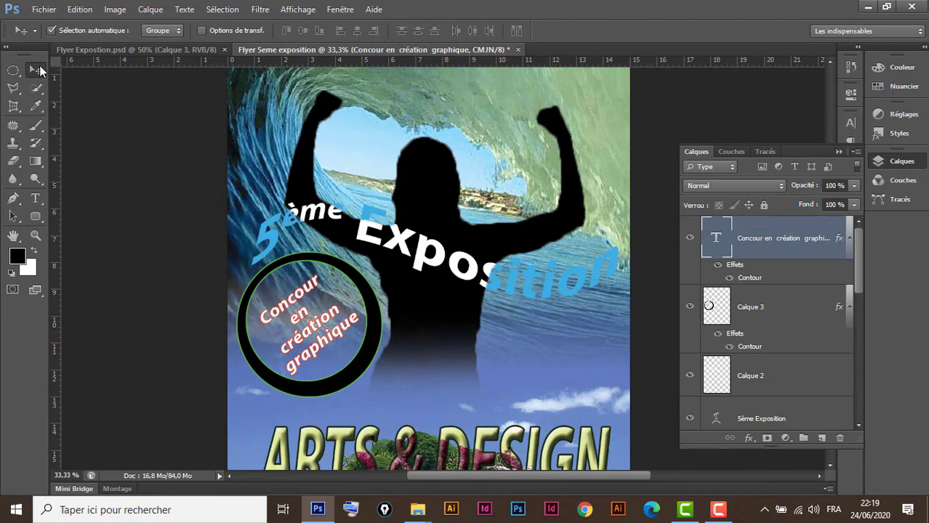
Compare against the zoomed-out Flyer Expostion reference, then return to the Flyer 5eme exposition document.
{"action": "left_click", "coordinate": [204, 50]}
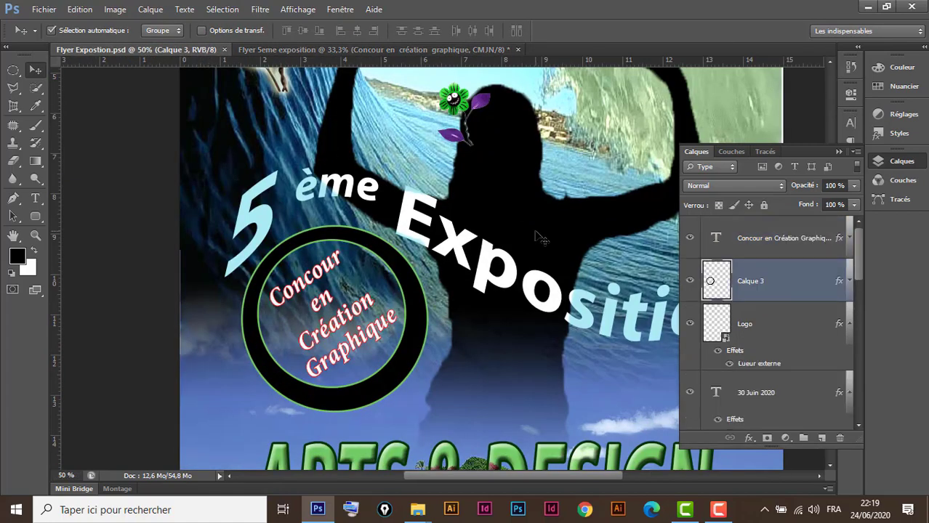
{"action": "key", "text": "ctrl+minus"}
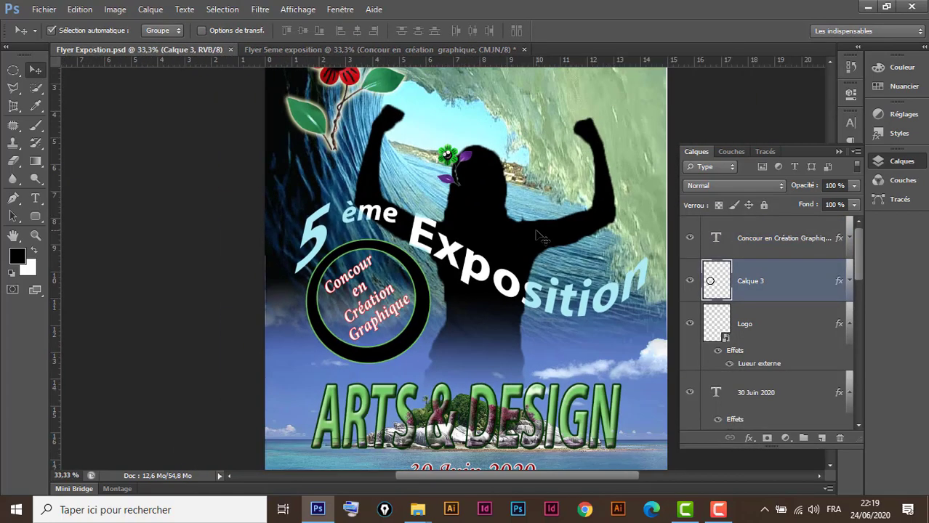
{"action": "scroll", "coordinate": [484, 218], "scroll_direction": "down", "scroll_amount": 2}
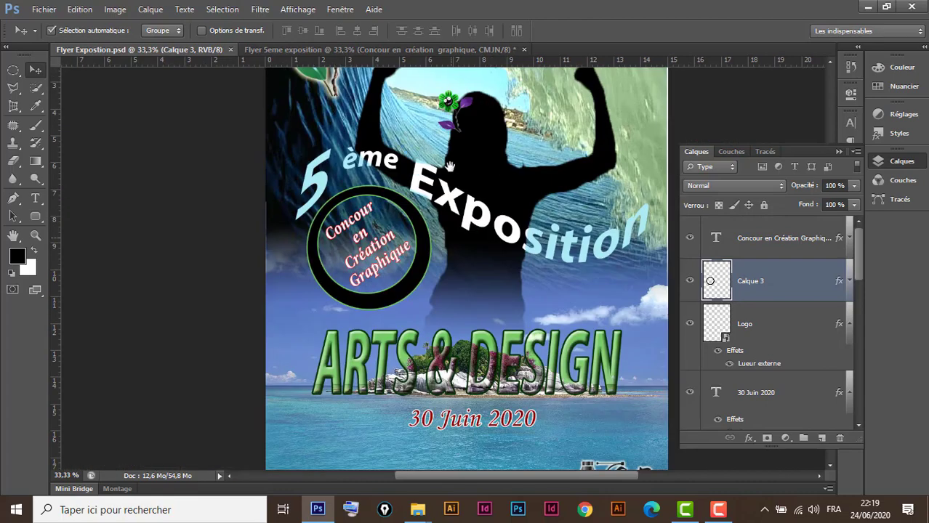
{"action": "scroll", "coordinate": [471, 200], "scroll_direction": "down", "scroll_amount": 2}
{"action": "scroll", "coordinate": [469, 211], "scroll_direction": "up", "scroll_amount": 3}
{"action": "scroll", "coordinate": [468, 231], "scroll_direction": "up", "scroll_amount": 2}
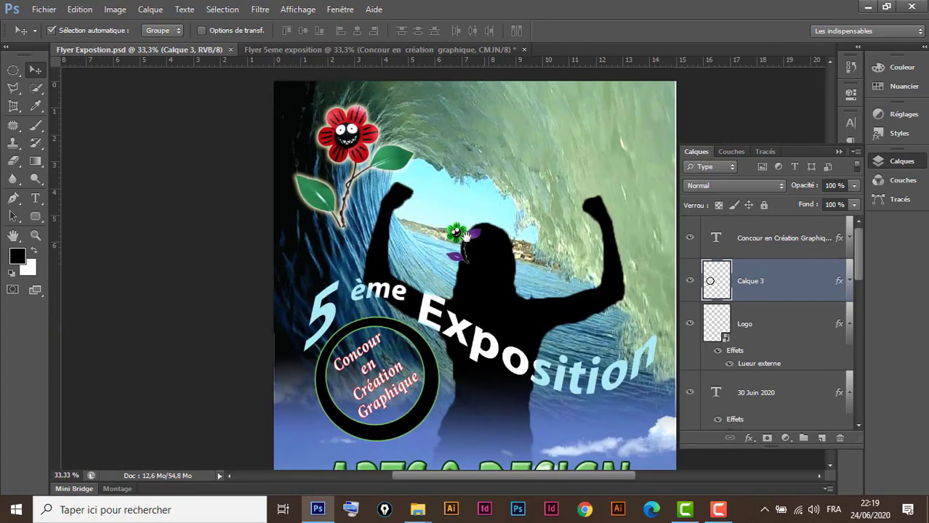
{"action": "scroll", "coordinate": [466, 247], "scroll_direction": "up", "scroll_amount": 2}
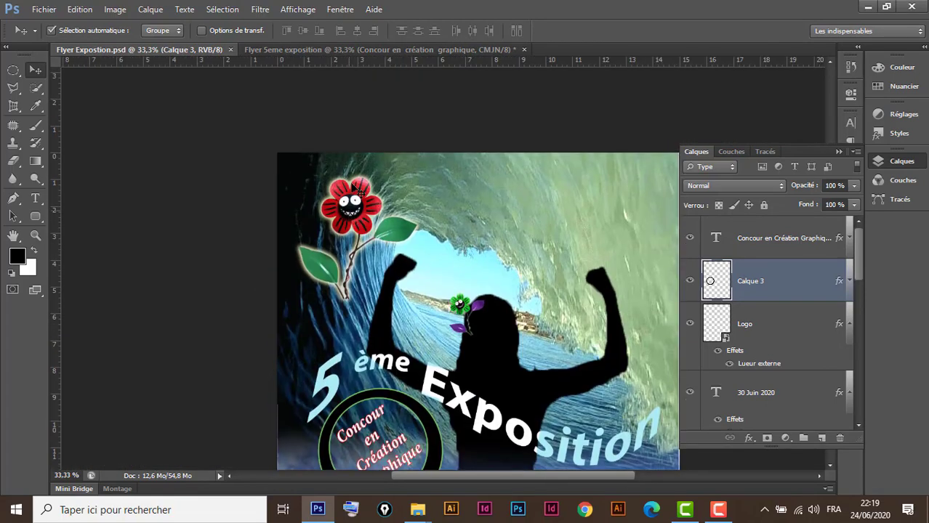
{"action": "left_click", "coordinate": [363, 50]}
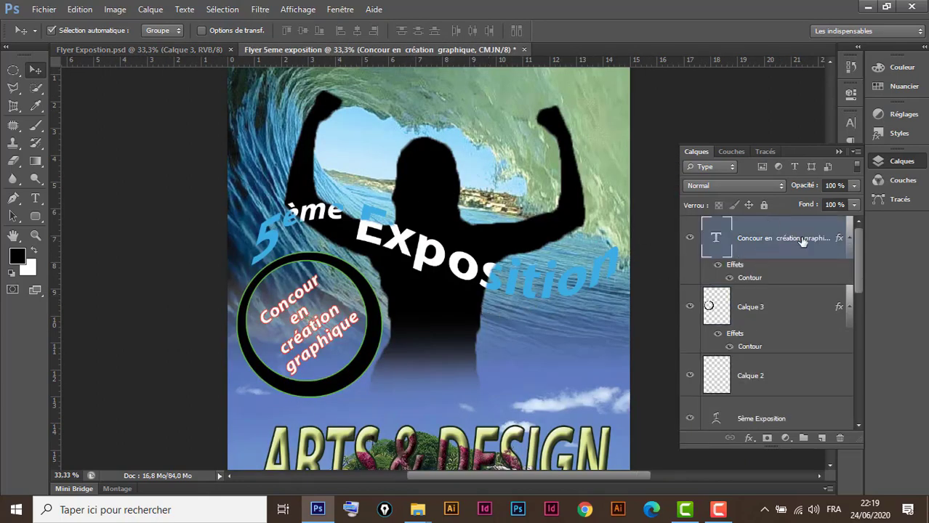
{"action": "scroll", "coordinate": [416, 322], "scroll_direction": "up", "scroll_amount": 1}
{"action": "scroll", "coordinate": [417, 324], "scroll_direction": "up", "scroll_amount": 1}
{"action": "scroll", "coordinate": [418, 325], "scroll_direction": "up", "scroll_amount": 2}
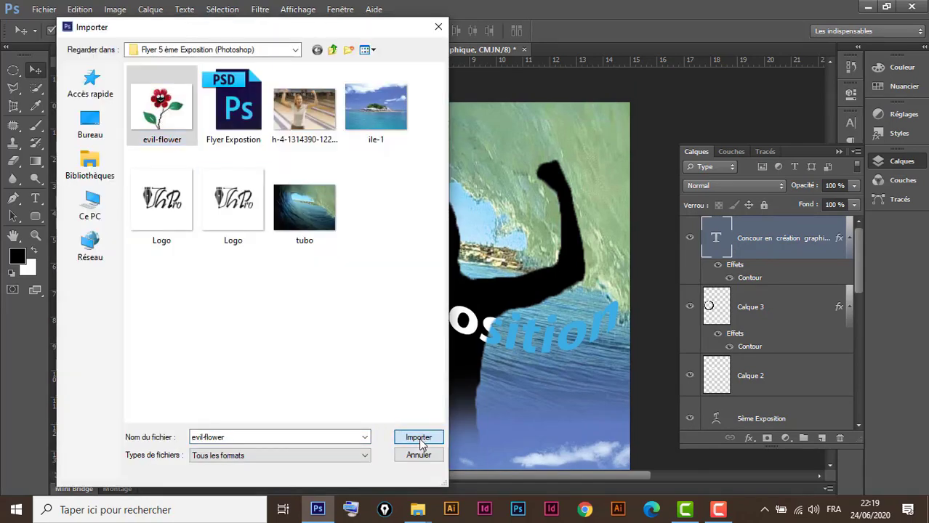
Place the evil-flower image and Magic Wand its white background, which fails on the smart object.
{"action": "left_click", "coordinate": [419, 451]}
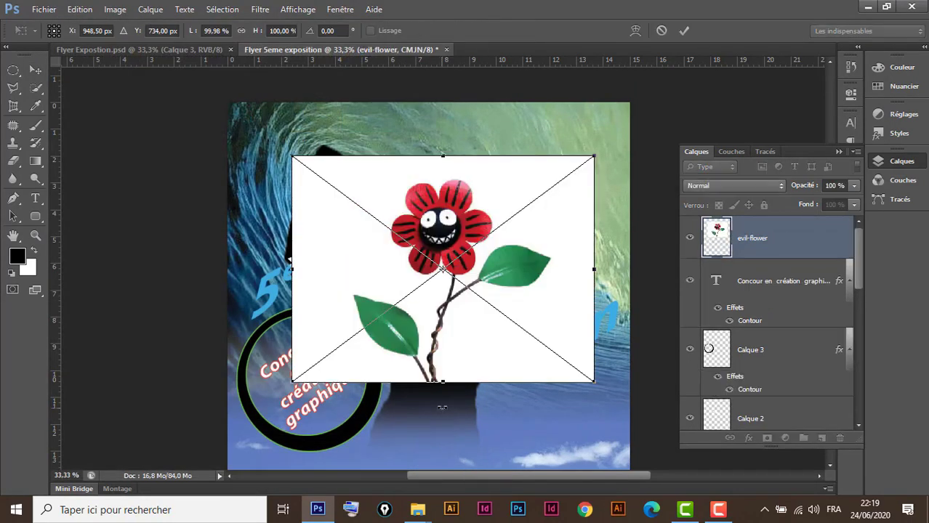
{"action": "key", "text": "Return"}
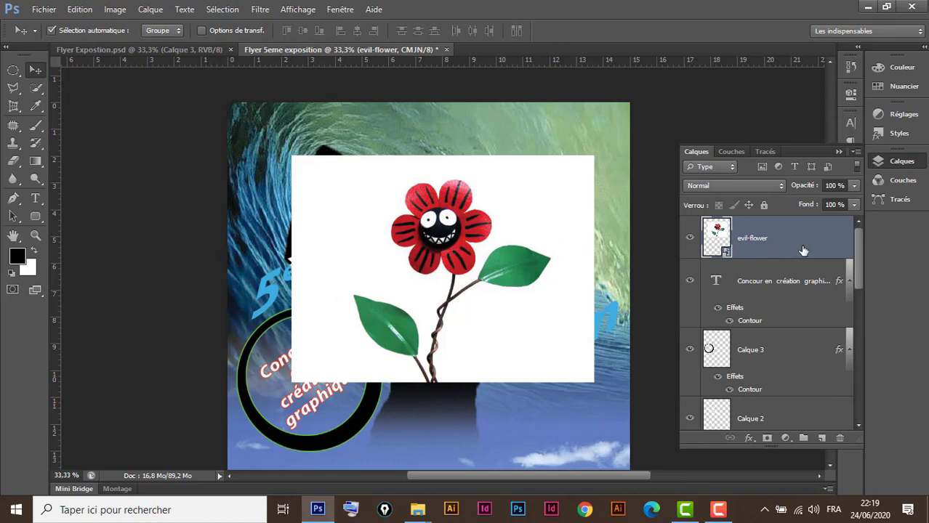
{"action": "left_click", "coordinate": [38, 93]}
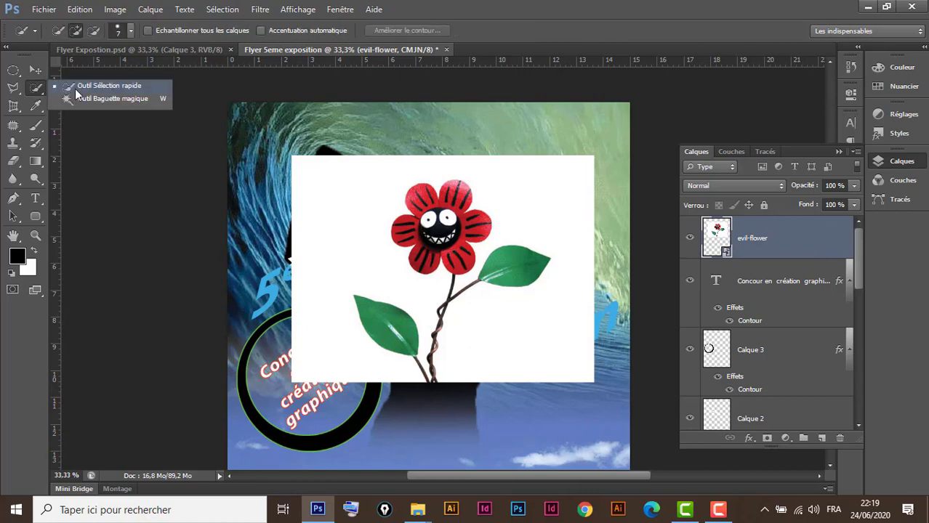
{"action": "left_click", "coordinate": [96, 100]}
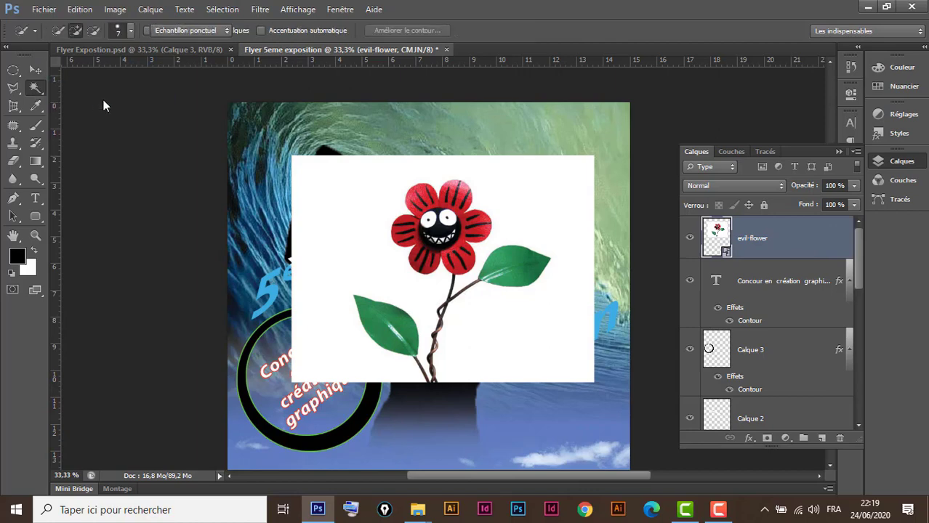
{"action": "left_click", "coordinate": [346, 185]}
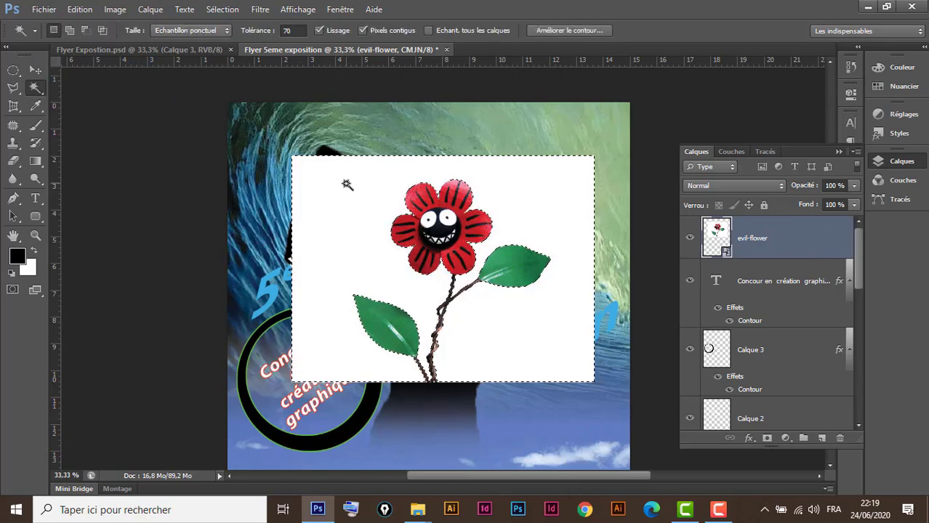
{"action": "key", "text": "Delete"}
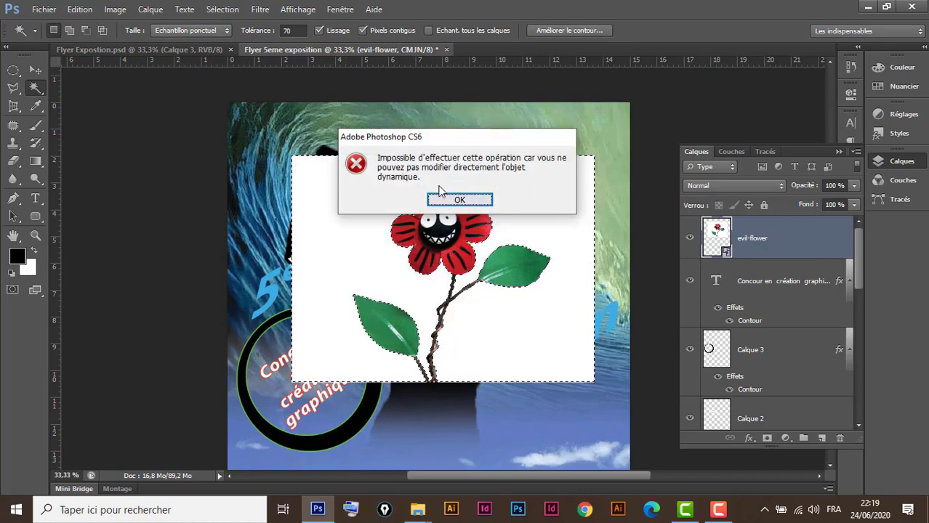
{"action": "left_click", "coordinate": [460, 200]}
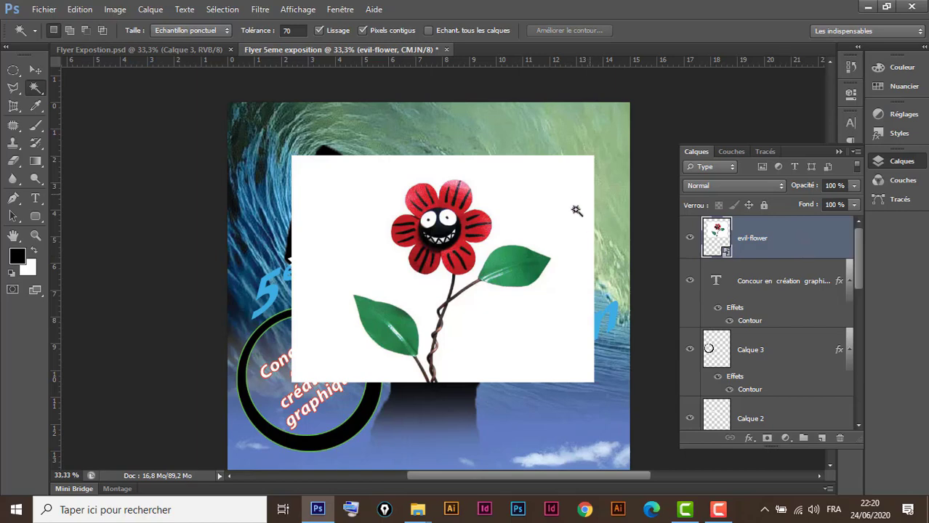
Rasterize the evil-flower layer, delete its white background, and deselect.
{"action": "right_click", "coordinate": [793, 236]}
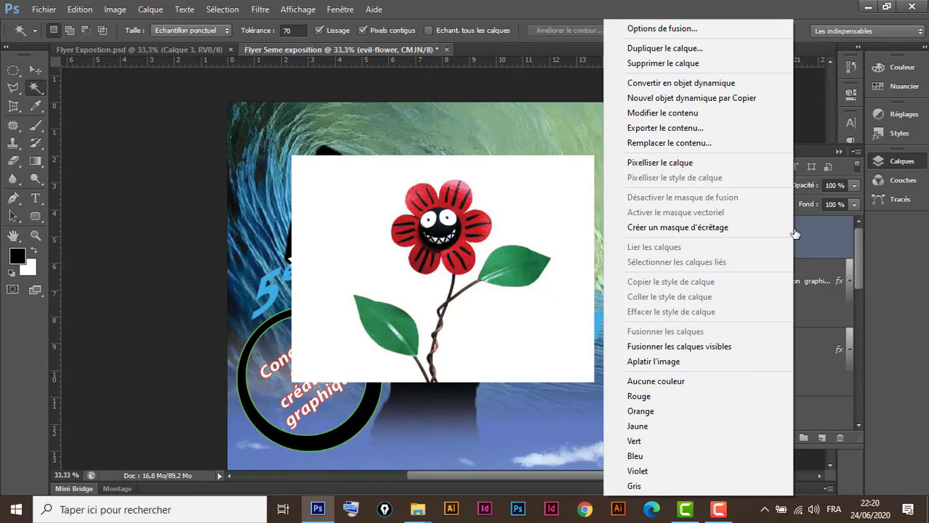
{"action": "left_click", "coordinate": [696, 165]}
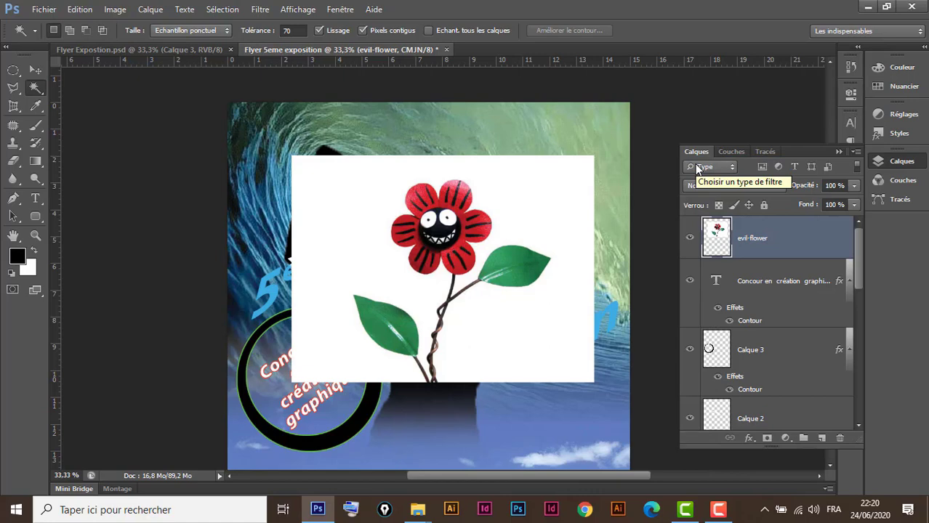
{"action": "left_click", "coordinate": [556, 190]}
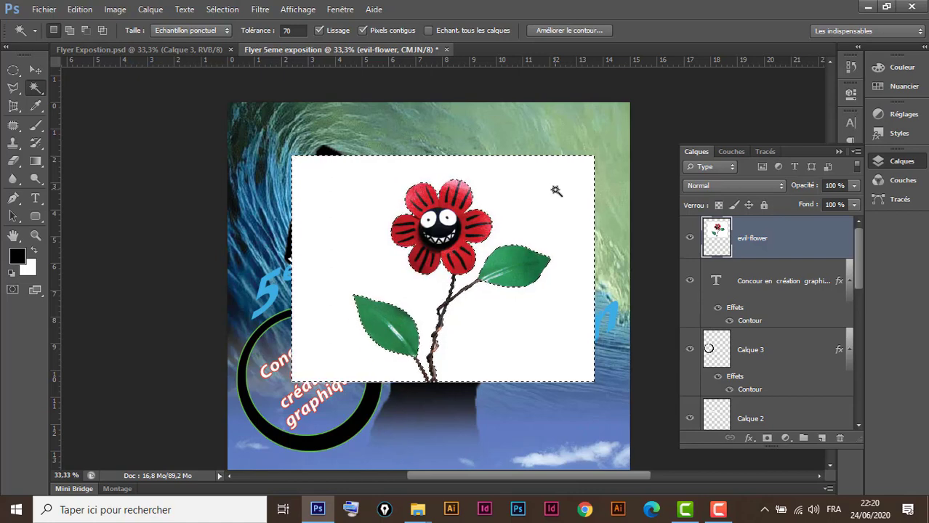
{"action": "key", "text": "Delete"}
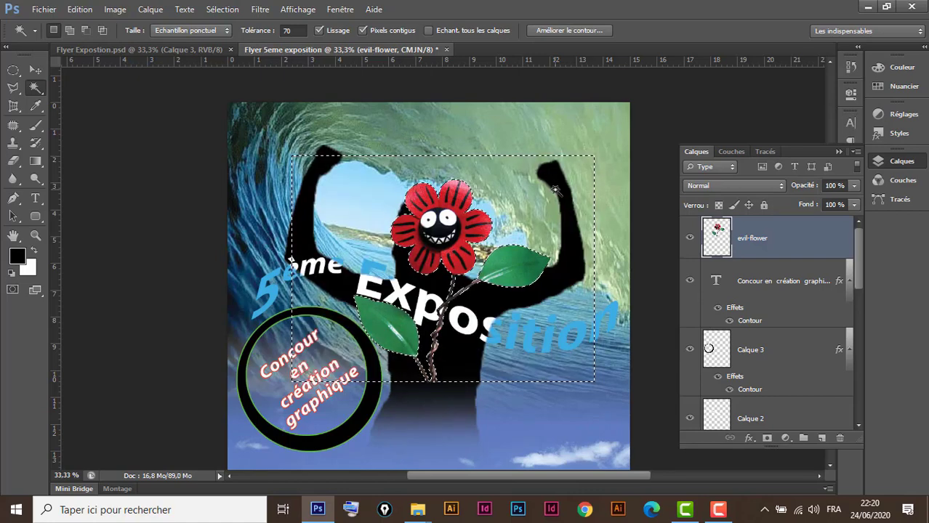
{"action": "key", "text": "ctrl+d"}
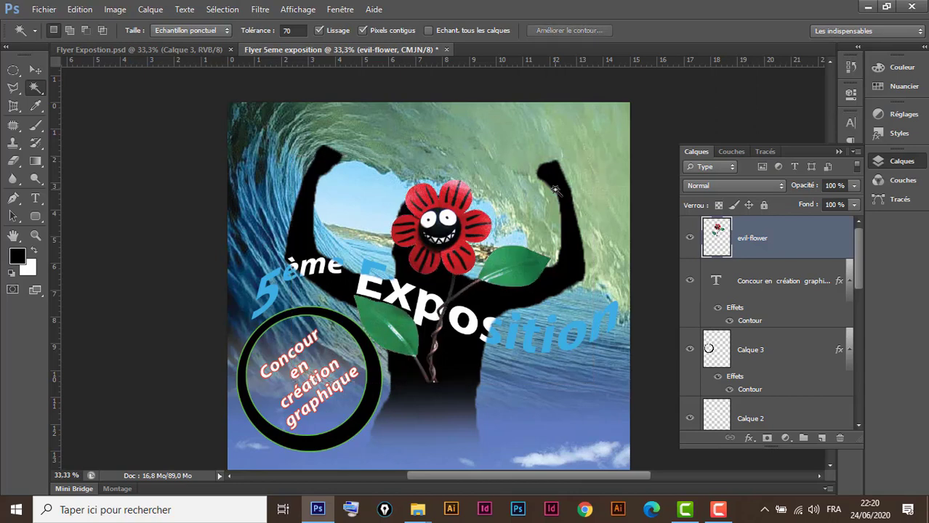
{"action": "left_click", "coordinate": [32, 70]}
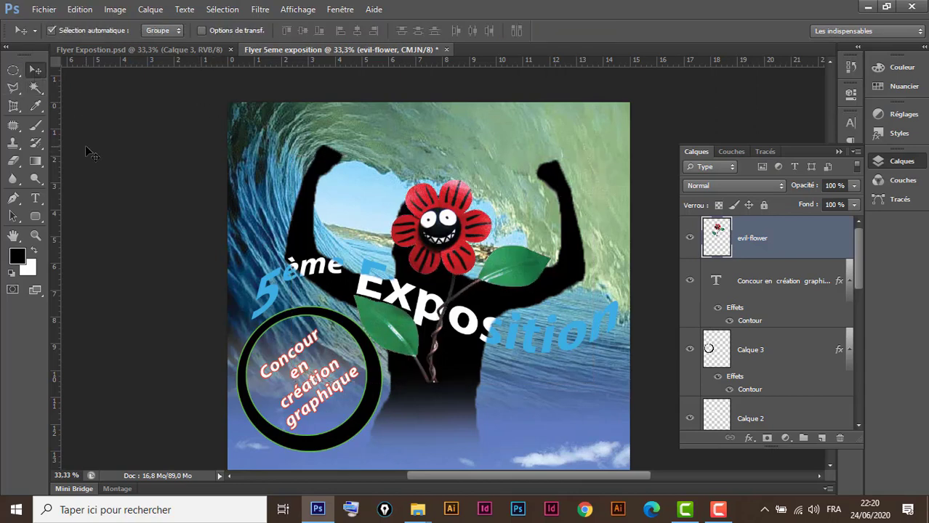
Shrink the flower to about 38% and move it to the flyer's top-left corner.
{"action": "key", "text": "ctrl+t"}
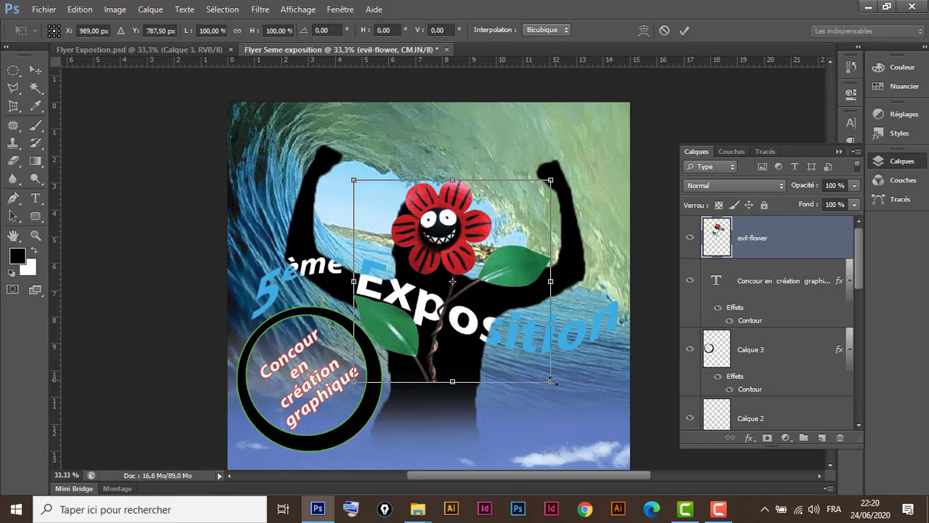
{"action": "left_click_drag", "start_coordinate": [534, 355], "coordinate": [431, 256]}
{"action": "left_click_drag", "start_coordinate": [400, 209], "coordinate": [281, 144]}
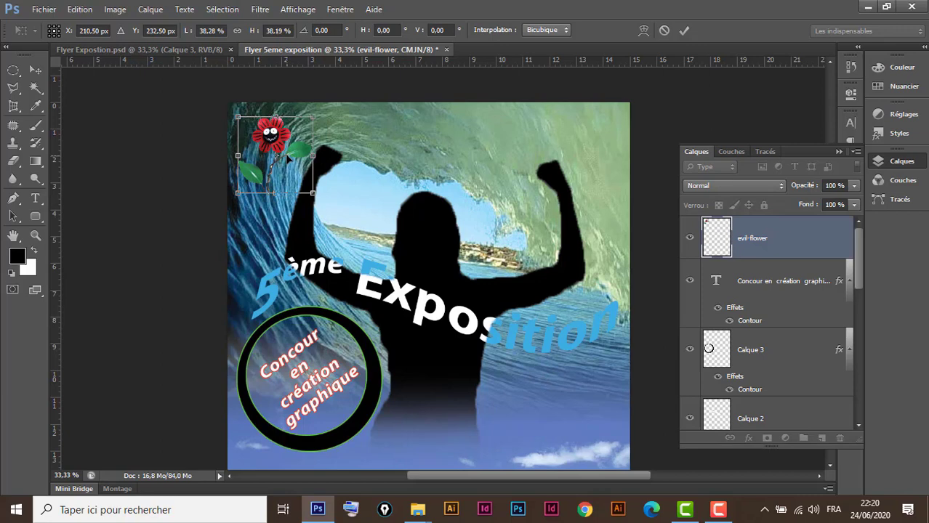
{"action": "key", "text": "Return"}
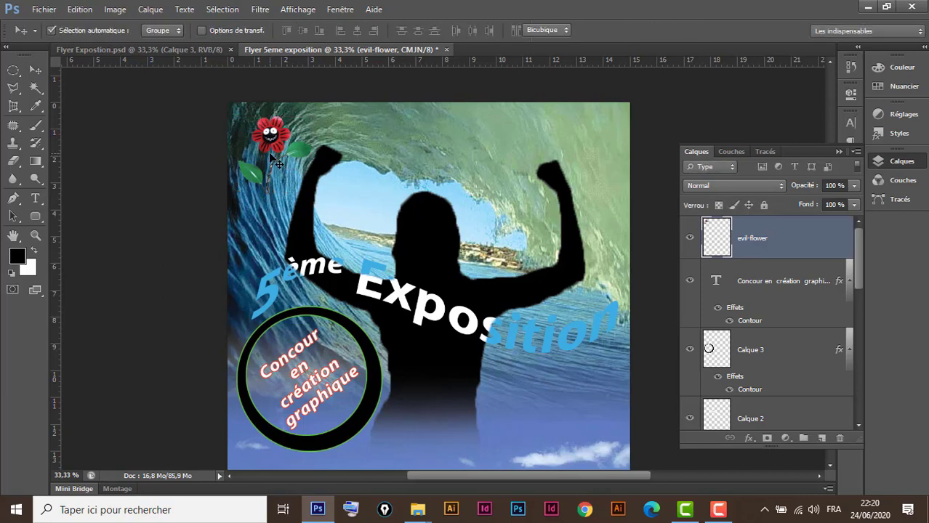
Enlarge the flower to about 118% and tilt it −9°.
{"action": "key", "text": "ctrl+t"}
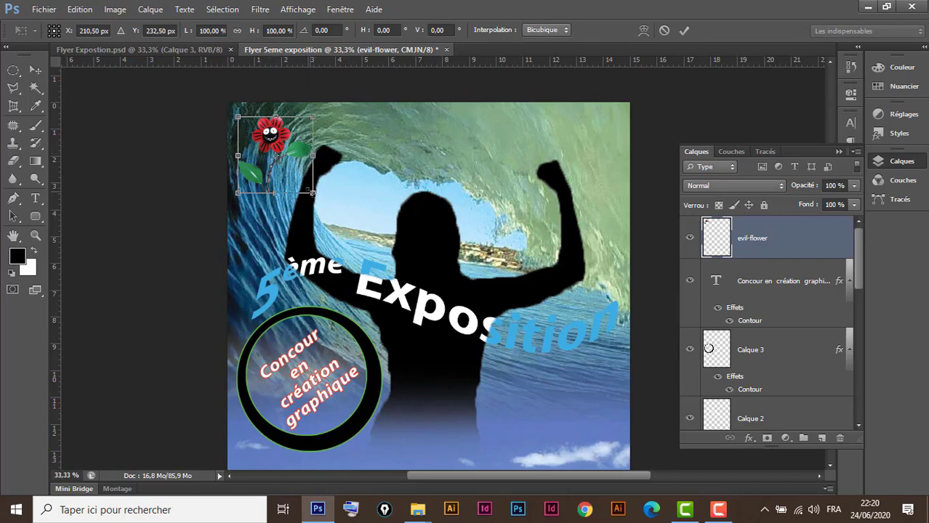
{"action": "left_click_drag", "start_coordinate": [312, 192], "coordinate": [333, 200]}
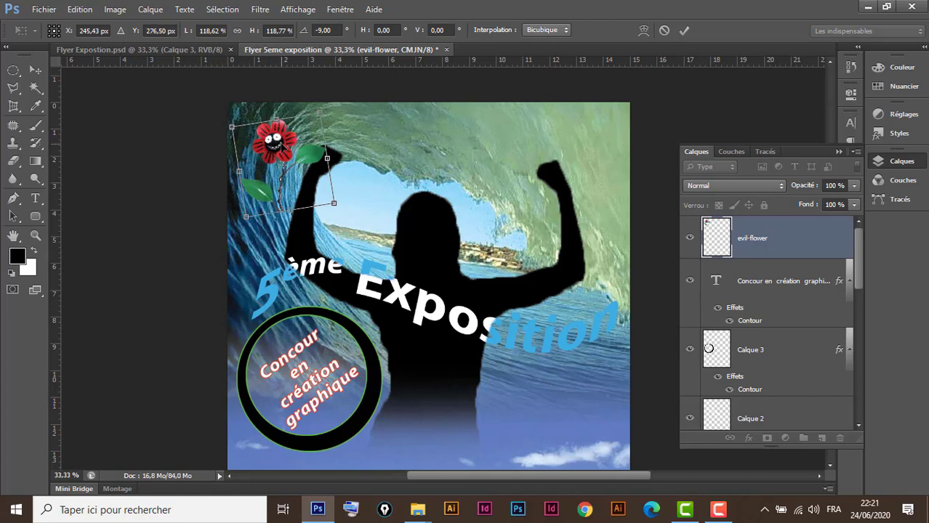
{"action": "key", "text": "Return"}
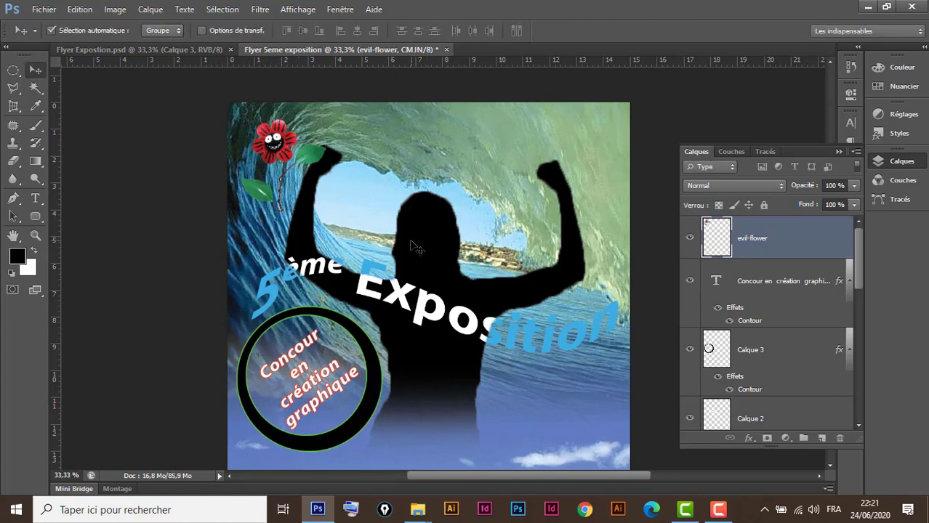
{"action": "left_click", "coordinate": [191, 51]}
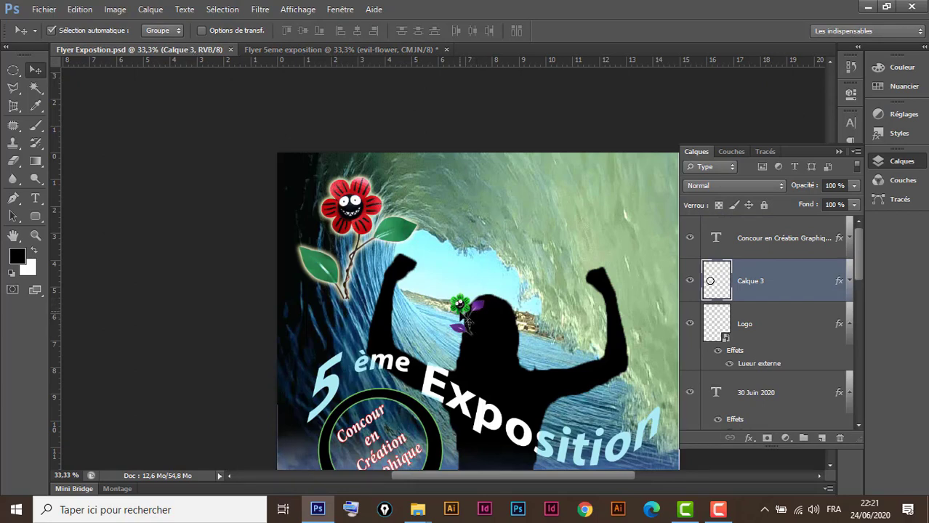
{"action": "left_click", "coordinate": [335, 51]}
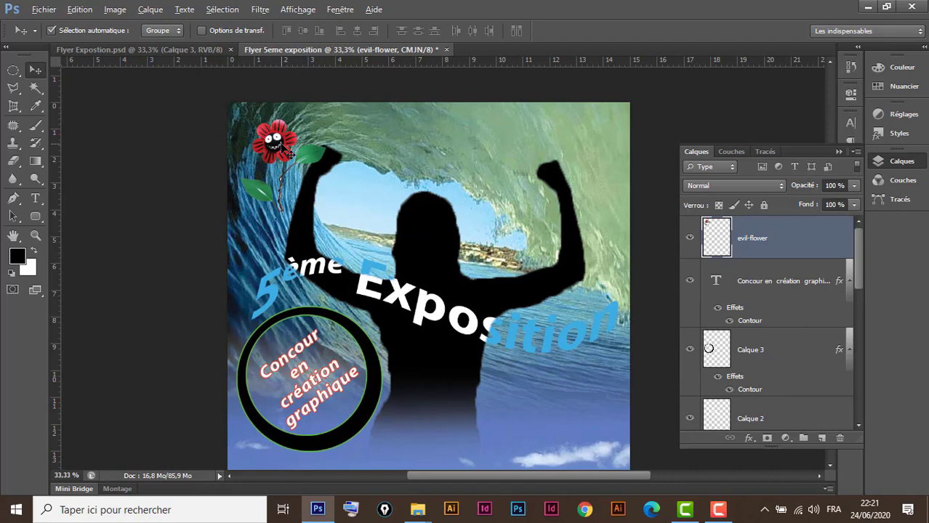
Duplicate the evil-flower onto the silhouette's head, shrinking and tilting the copy.
{"action": "left_click_drag", "start_coordinate": [283, 146], "coordinate": [423, 190]}
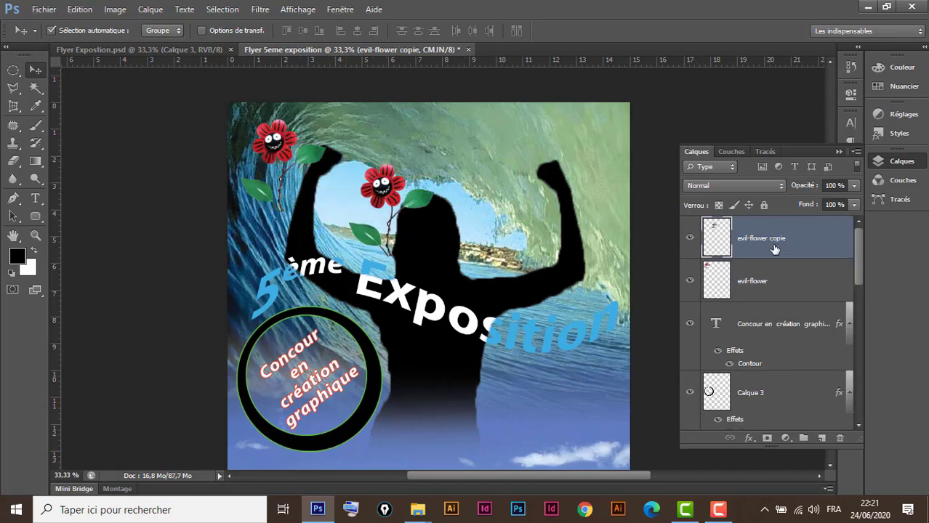
{"action": "key", "text": "ctrl+t"}
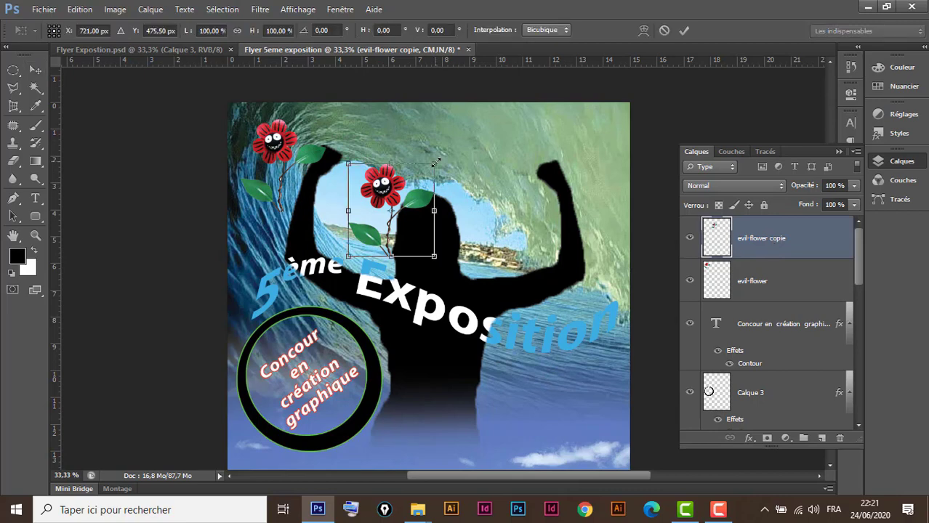
{"action": "mouse_move", "coordinate": [435, 163]}
{"action": "left_mouse_down"}
{"action": "mouse_move", "coordinate": [404, 207]}
{"action": "mouse_move", "coordinate": [399, 180]}
{"action": "mouse_move", "coordinate": [382, 175]}
{"action": "left_mouse_up"}
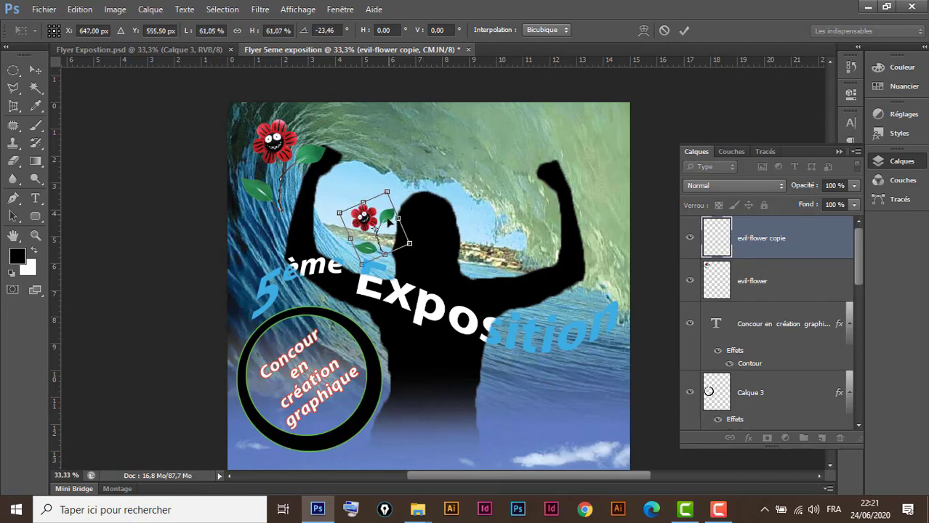
{"action": "left_click_drag", "start_coordinate": [383, 208], "coordinate": [403, 184]}
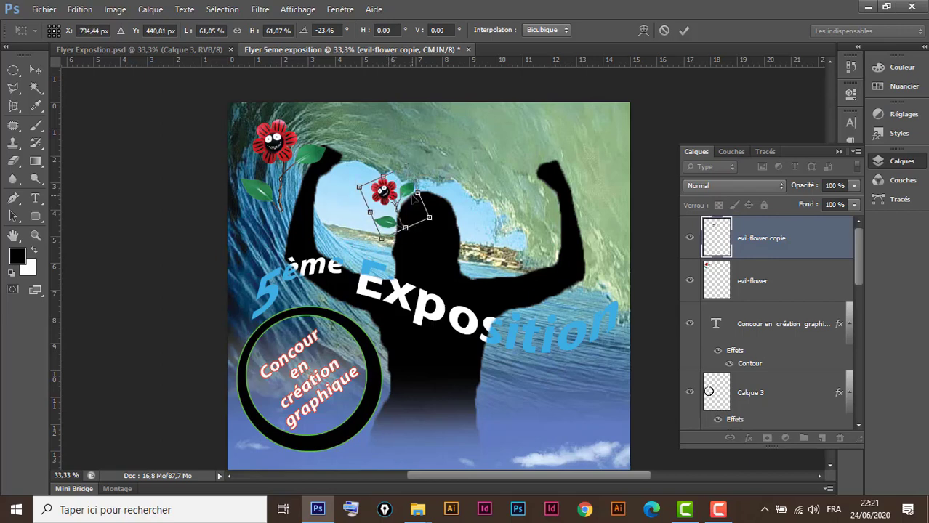
{"action": "key", "text": "Return"}
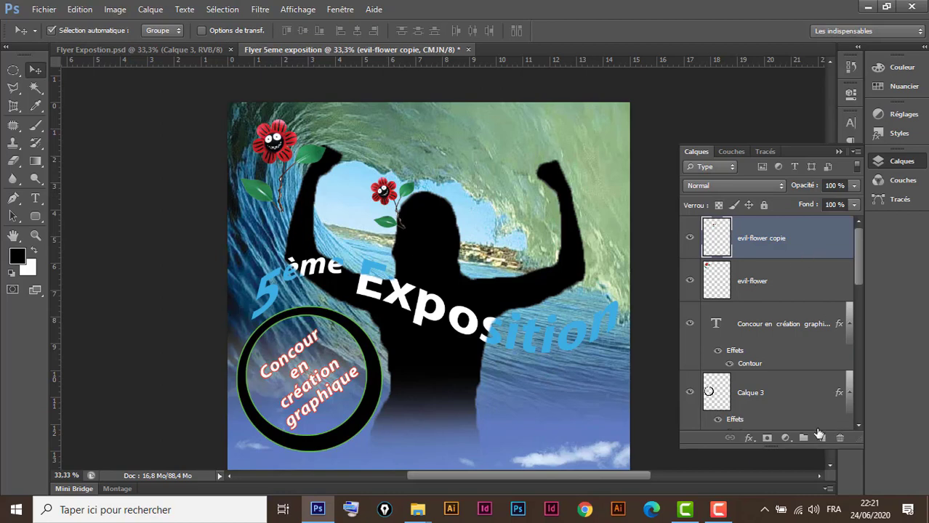
Add a Hue/Saturation adjustment layer with the hue shifted to +158.
{"action": "left_click", "coordinate": [785, 437]}
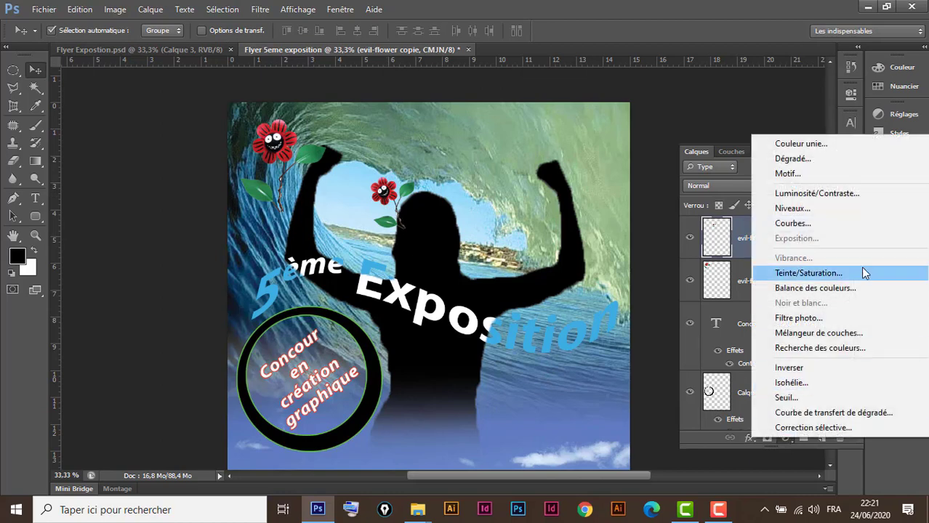
{"action": "left_click", "coordinate": [829, 276]}
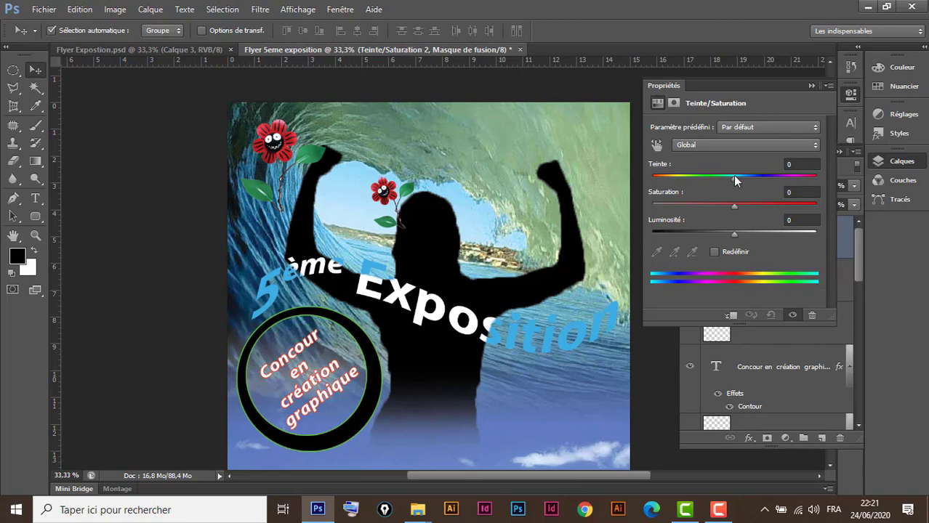
{"action": "left_click_drag", "start_coordinate": [735, 180], "coordinate": [808, 184]}
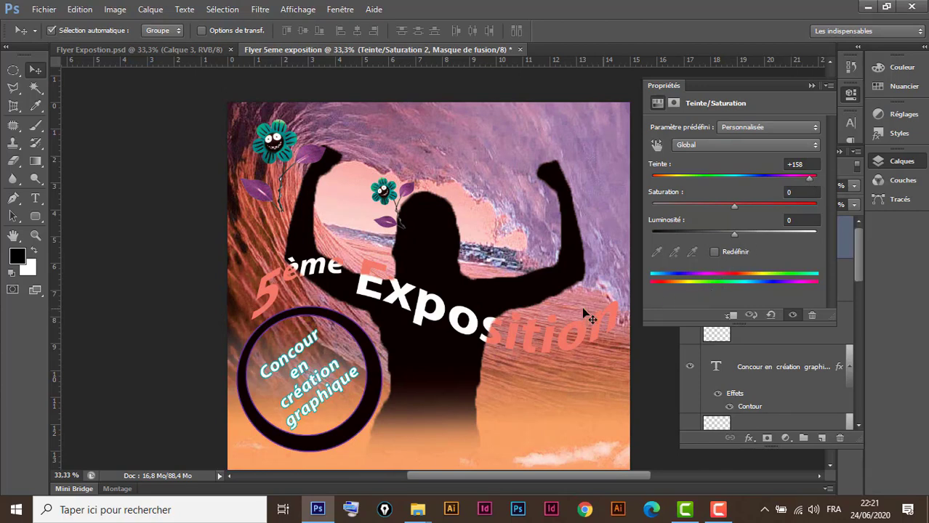
{"action": "scroll", "coordinate": [589, 317], "scroll_direction": "down", "scroll_amount": 1}
{"action": "scroll", "coordinate": [518, 306], "scroll_direction": "down", "scroll_amount": 3}
{"action": "scroll", "coordinate": [503, 311], "scroll_direction": "down", "scroll_amount": 2}
{"action": "scroll", "coordinate": [473, 306], "scroll_direction": "down", "scroll_amount": 1}
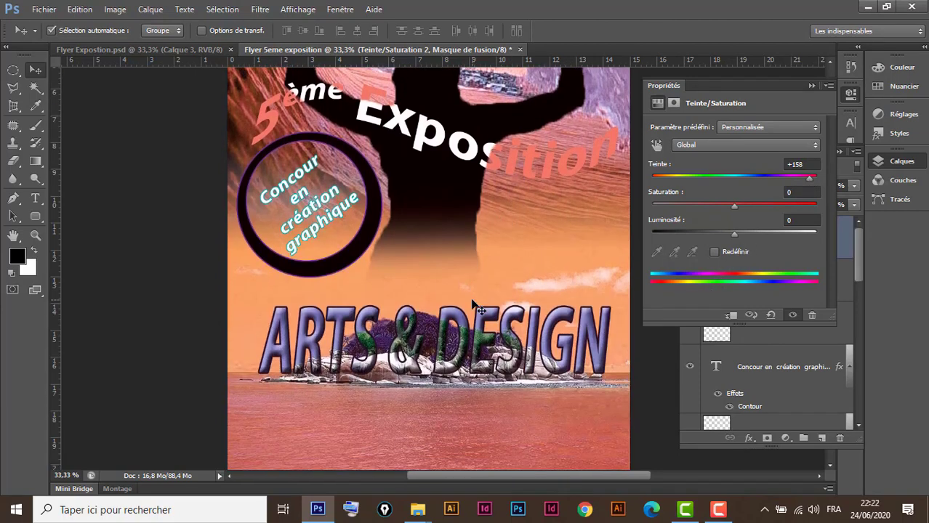
{"action": "scroll", "coordinate": [472, 306], "scroll_direction": "up", "scroll_amount": 1}
{"action": "scroll", "coordinate": [472, 306], "scroll_direction": "up", "scroll_amount": 1}
{"action": "scroll", "coordinate": [472, 307], "scroll_direction": "up", "scroll_amount": 1}
{"action": "scroll", "coordinate": [472, 306], "scroll_direction": "up", "scroll_amount": 1}
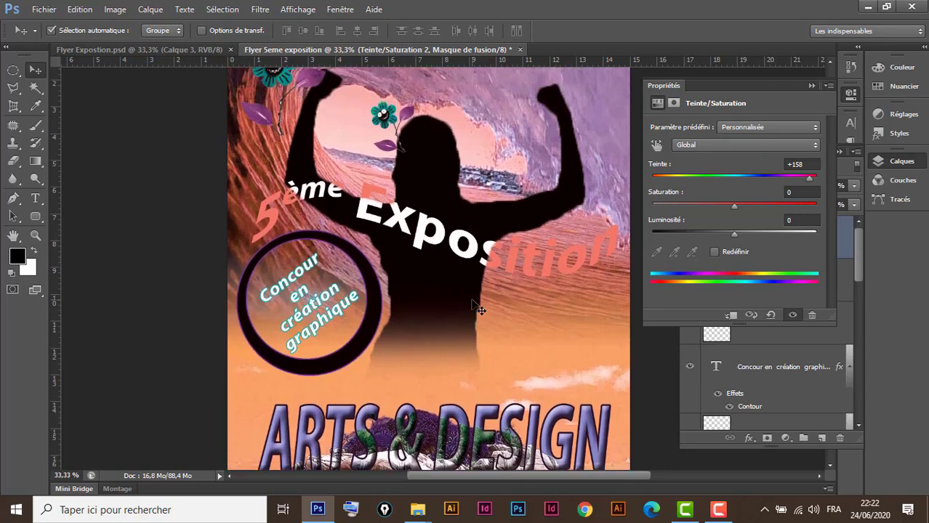
Clip the hue adjustment to the evil-flower copie layer so only the head flower turns teal.
{"action": "left_click", "coordinate": [810, 87]}
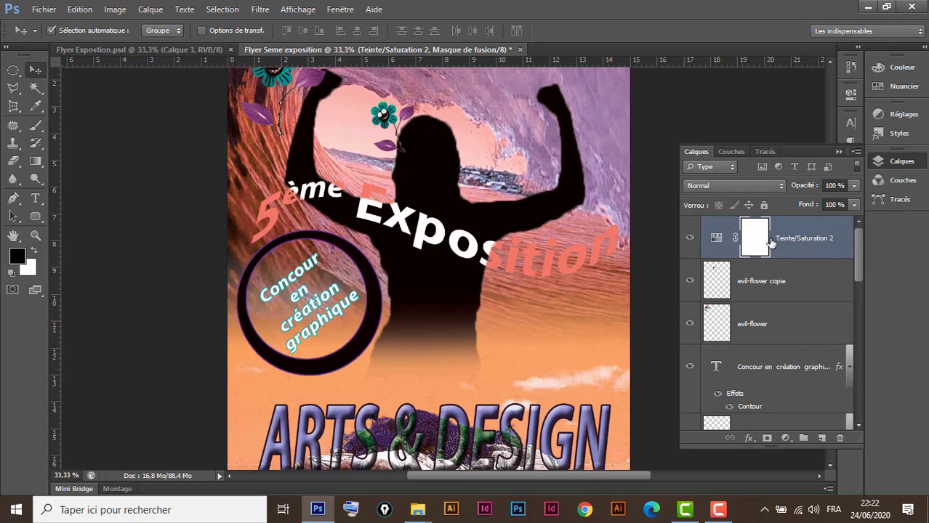
{"action": "mouse_move", "coordinate": [856, 259]}
{"action": "left_mouse_down"}
{"action": "mouse_move", "coordinate": [850, 368]}
{"action": "mouse_move", "coordinate": [845, 264]}
{"action": "left_mouse_up"}
{"action": "left_click", "coordinate": [812, 258], "text": "alt"}
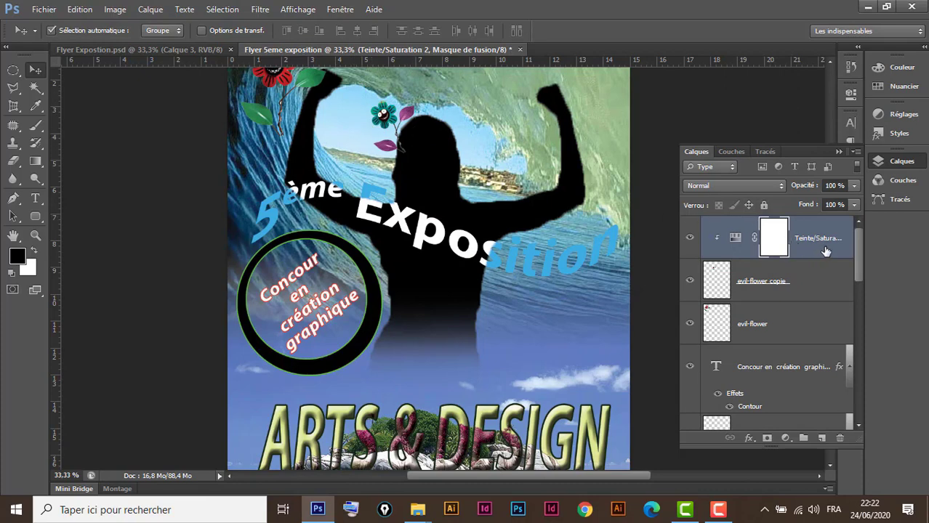
{"action": "double_click", "coordinate": [736, 243]}
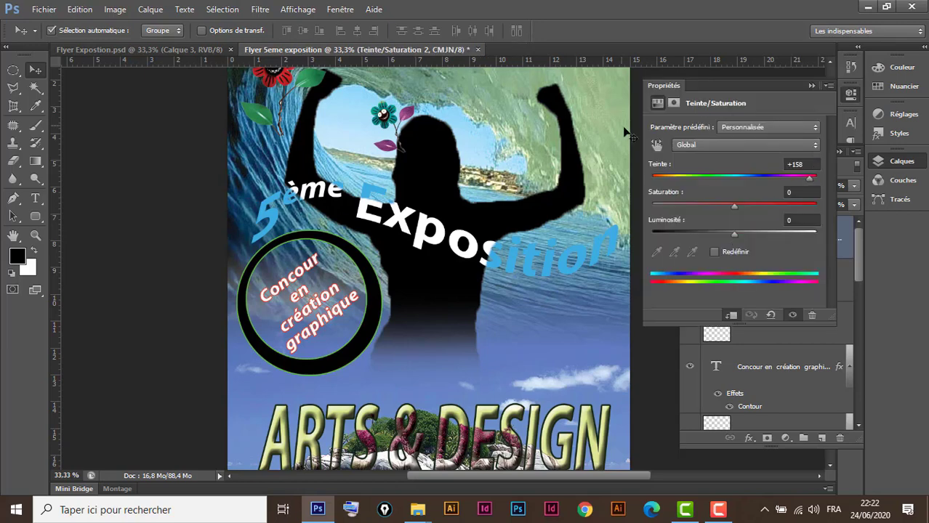
{"action": "left_click", "coordinate": [811, 86]}
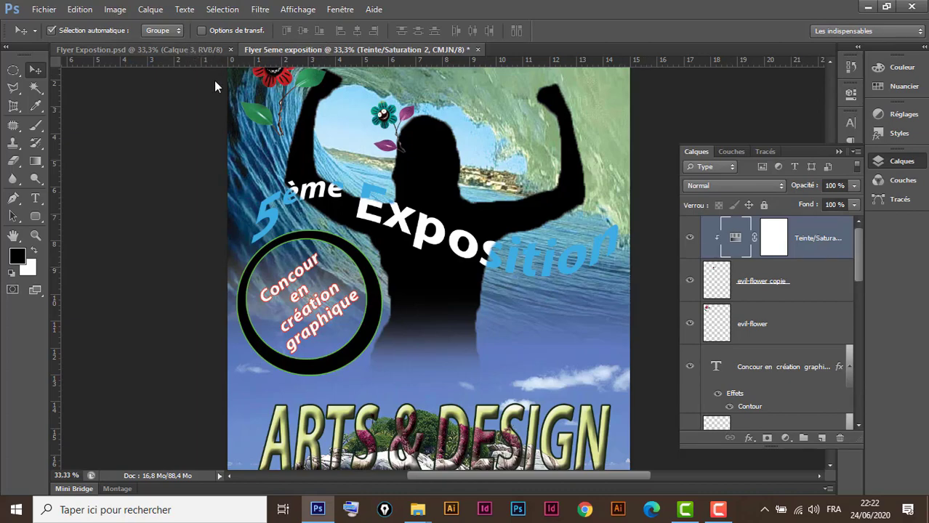
{"action": "left_click", "coordinate": [196, 50]}
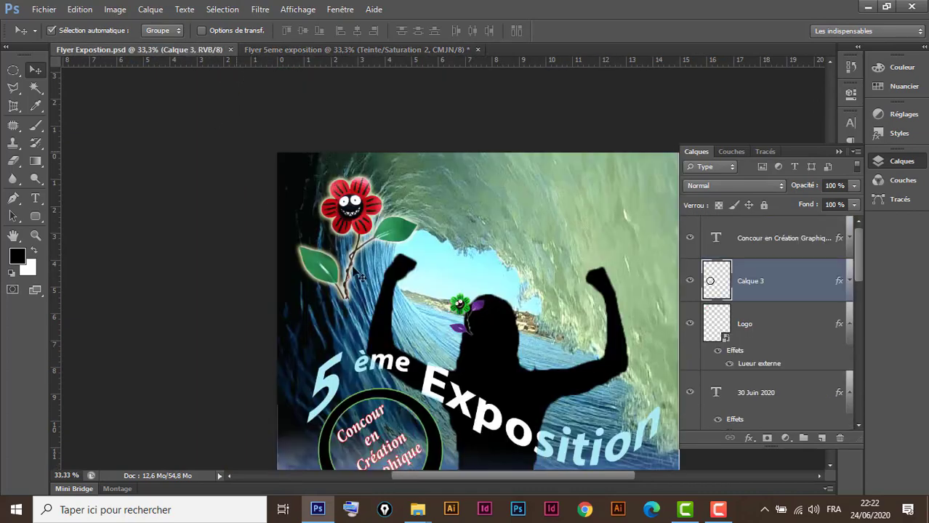
{"action": "scroll", "coordinate": [512, 280], "scroll_direction": "down", "scroll_amount": 3}
{"action": "scroll", "coordinate": [511, 281], "scroll_direction": "down", "scroll_amount": 3}
{"action": "scroll", "coordinate": [511, 280], "scroll_direction": "down", "scroll_amount": 2}
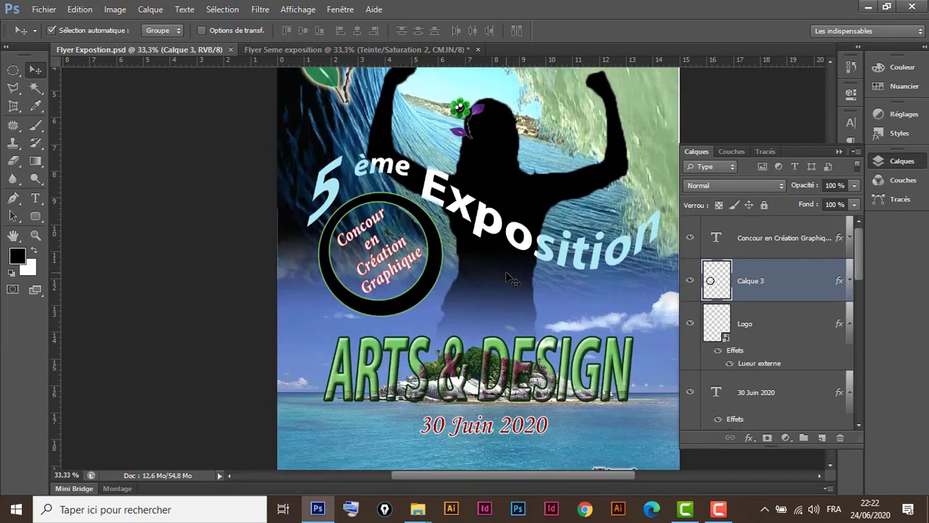
{"action": "scroll", "coordinate": [508, 277], "scroll_direction": "down", "scroll_amount": 3}
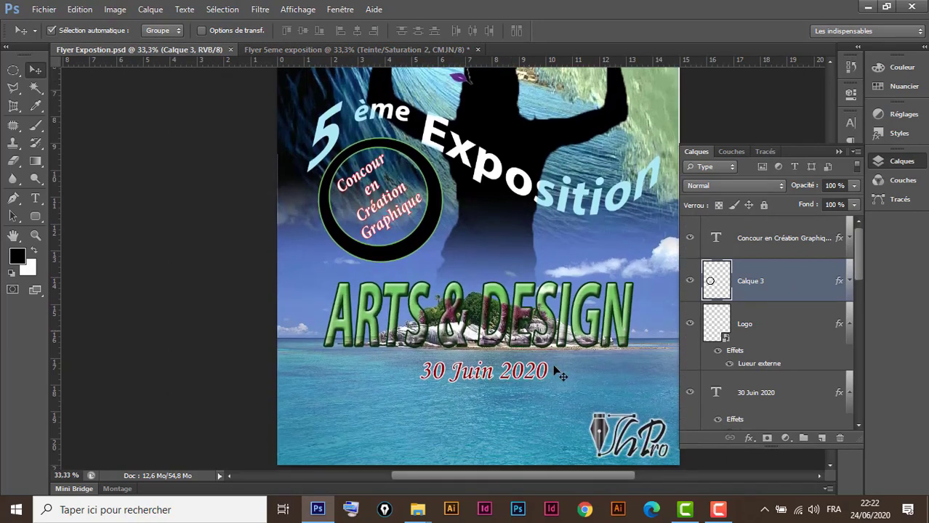
{"action": "left_click", "coordinate": [326, 51]}
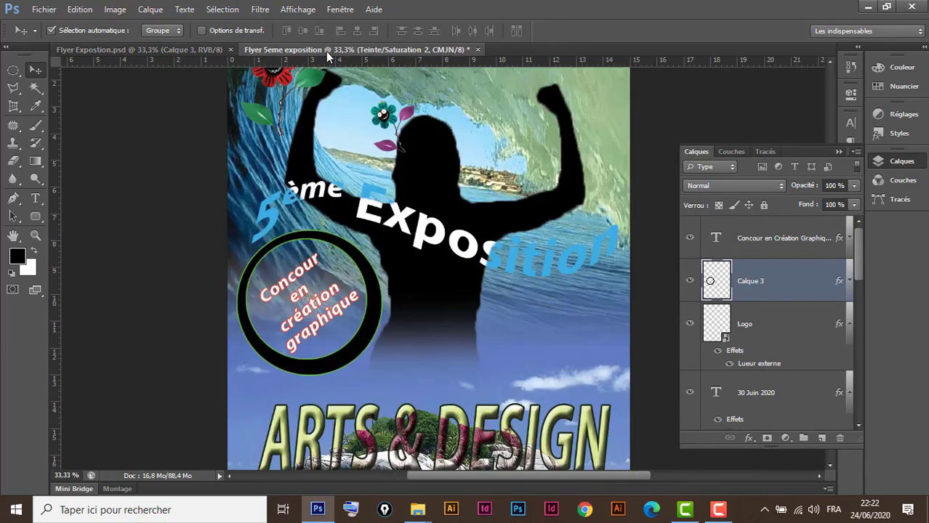
{"action": "scroll", "coordinate": [456, 328], "scroll_direction": "down", "scroll_amount": 5}
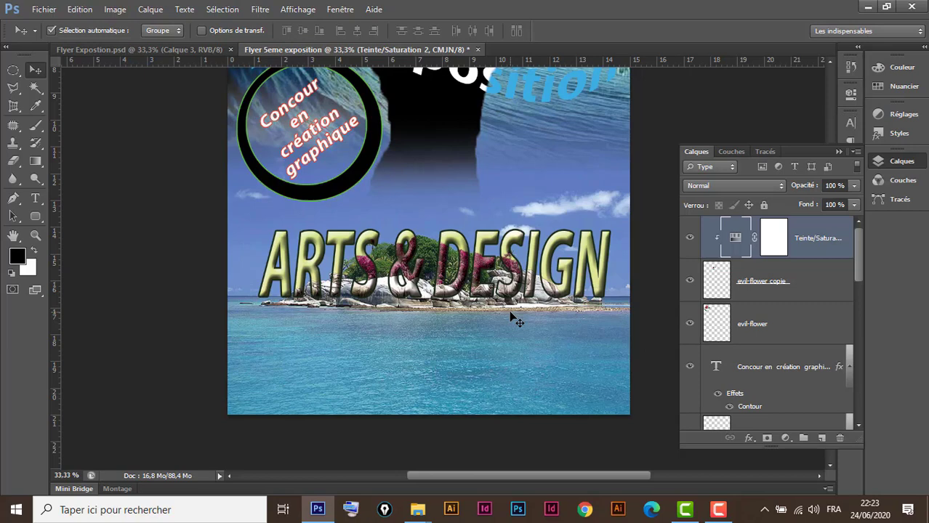
Add the text '30 Juin 2020' below the island and shift it slightly up-right.
{"action": "left_click", "coordinate": [36, 198]}
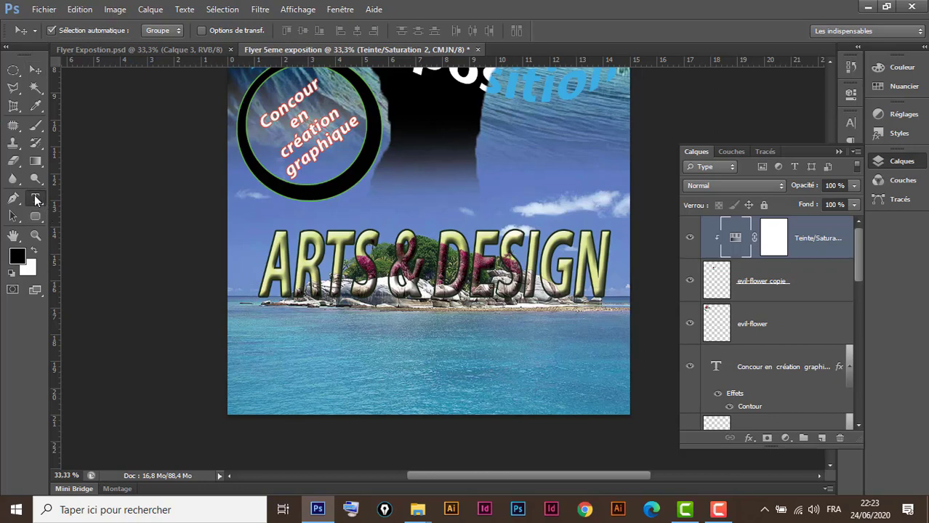
{"action": "left_click", "coordinate": [382, 336]}
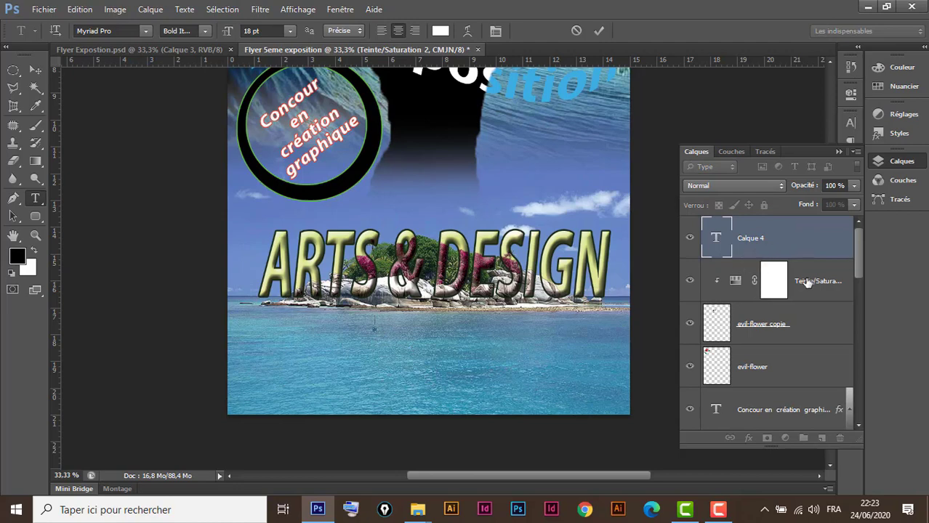
{"action": "type", "text": "30"}
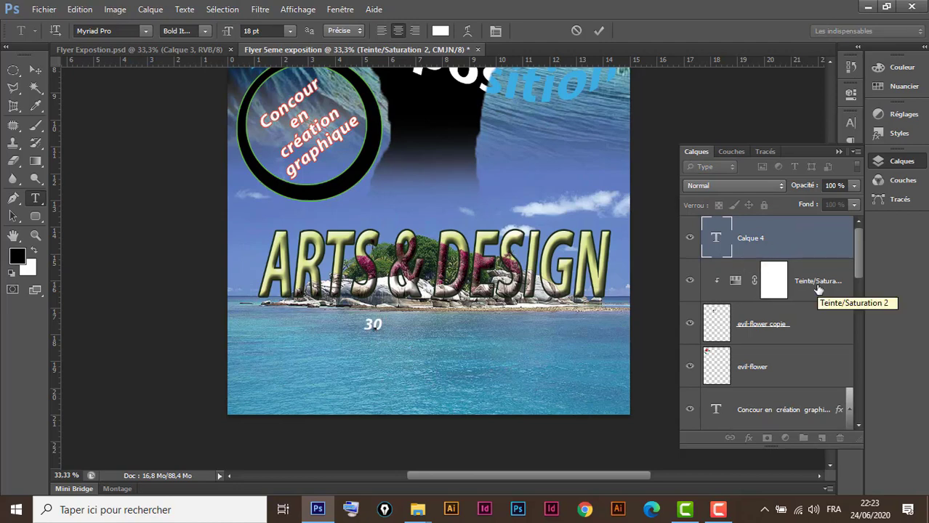
{"action": "type", "text": " Juin"}
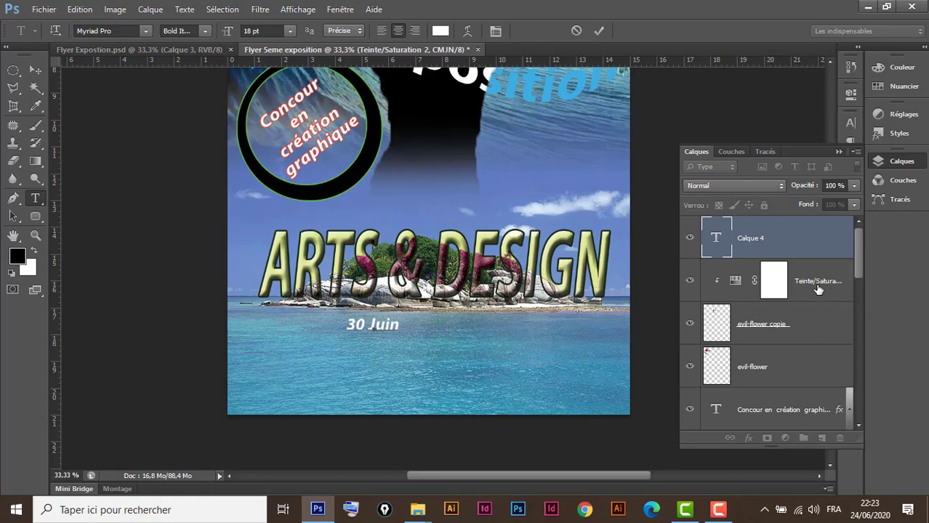
{"action": "type", "text": " 2020"}
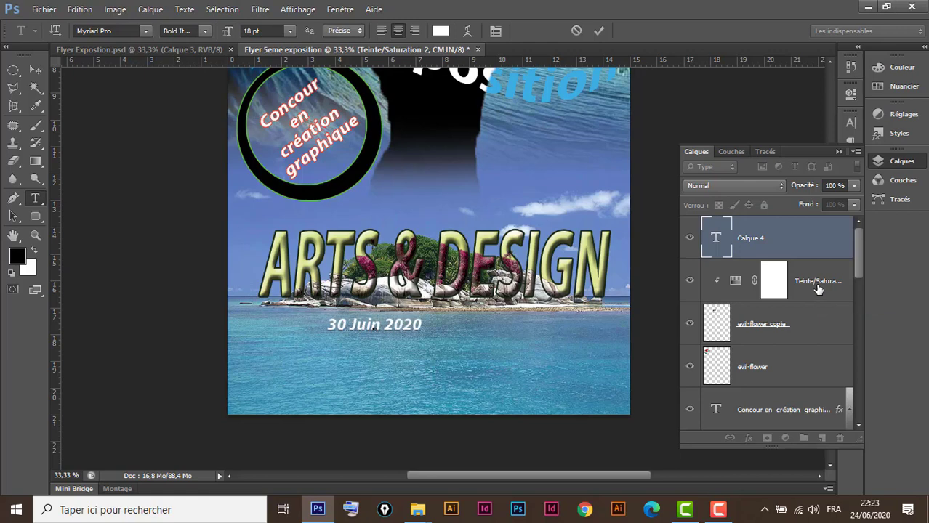
{"action": "left_click", "coordinate": [35, 70]}
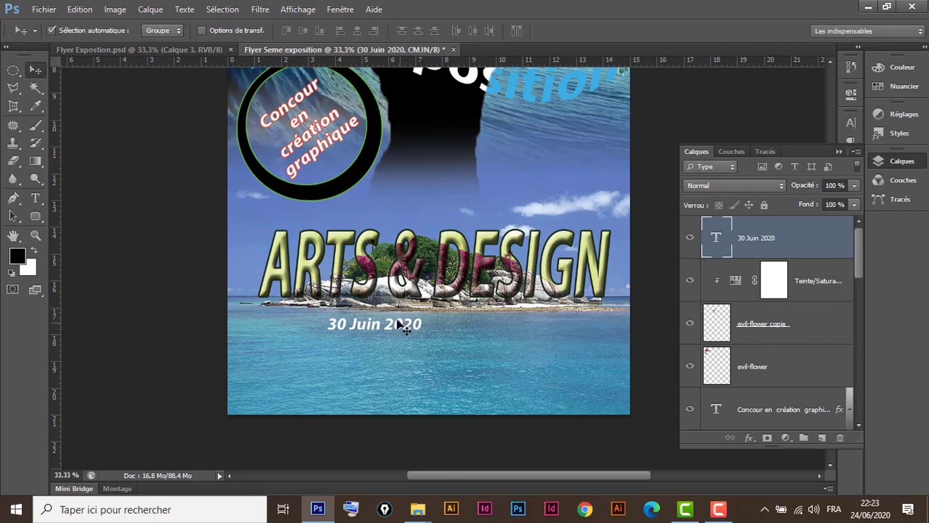
{"action": "left_click_drag", "start_coordinate": [388, 329], "coordinate": [443, 324]}
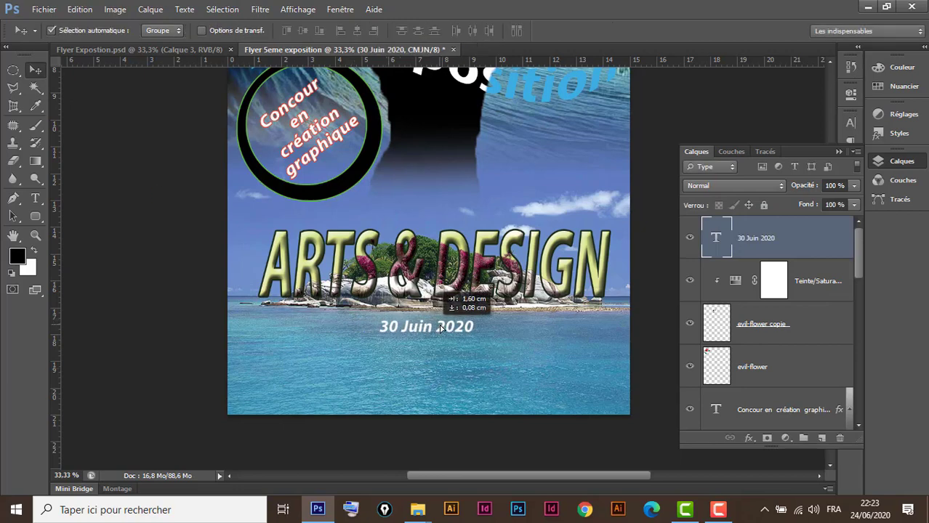
Change the date text's font to Monotype Corsiva.
{"action": "double_click", "coordinate": [716, 238]}
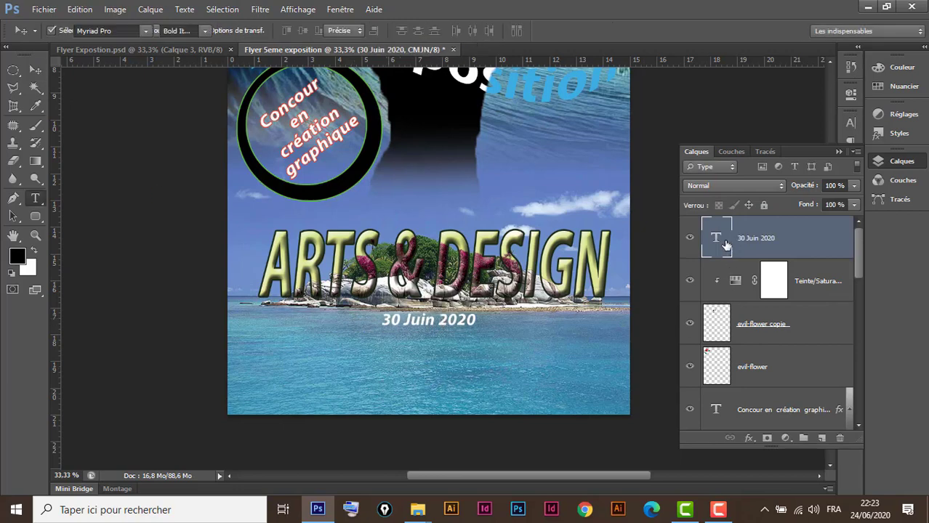
{"action": "left_click", "coordinate": [126, 31]}
{"action": "type", "text": "Monotype Corsiv"}
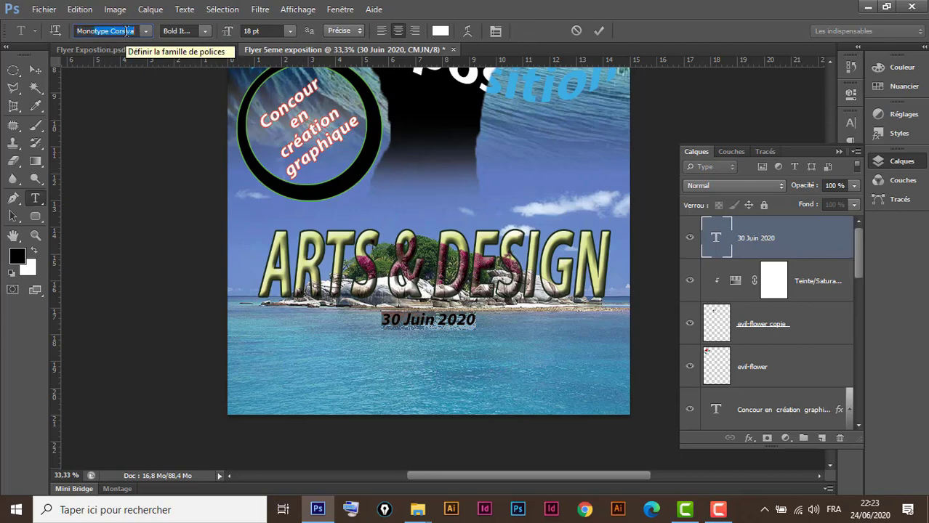
{"action": "key", "text": "Return"}
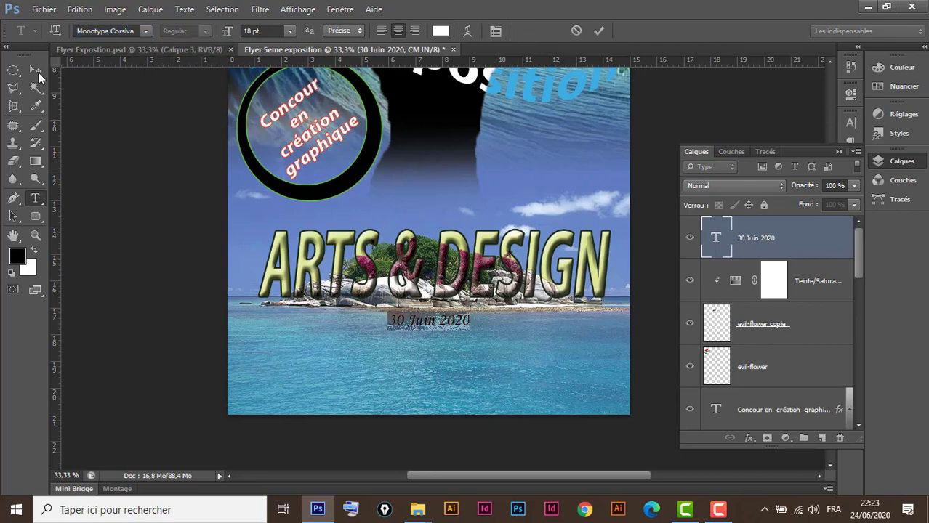
{"action": "left_click", "coordinate": [35, 70]}
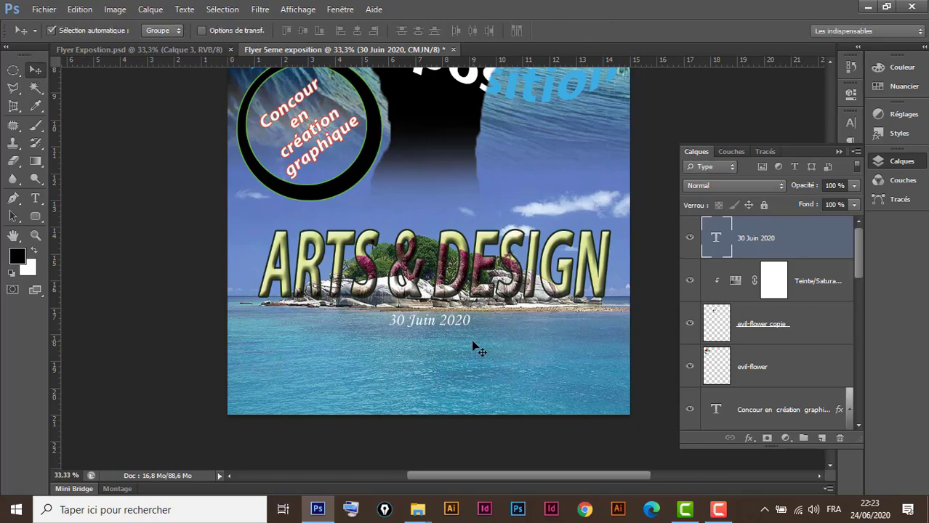
Enlarge the date with Free Transform and place it just beneath ARTS & DESIGN.
{"action": "key", "text": "ctrl+t"}
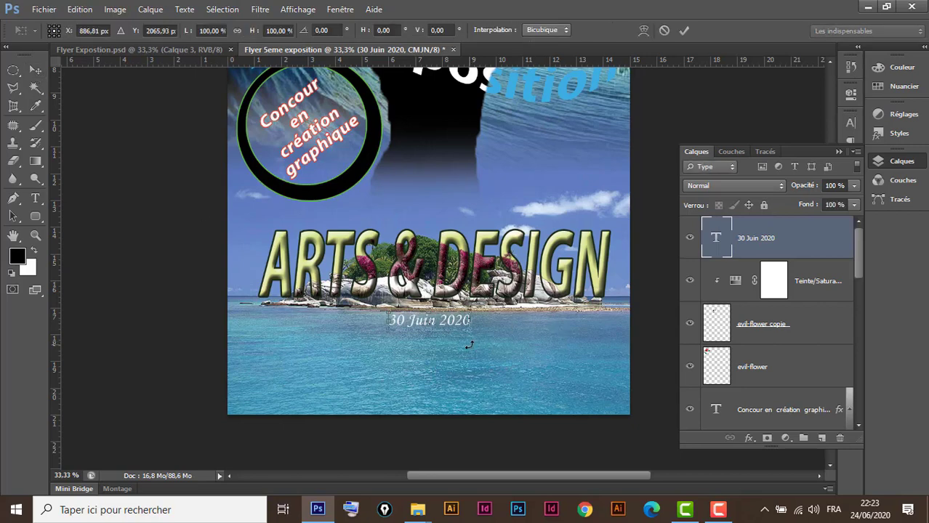
{"action": "mouse_move", "coordinate": [469, 329]}
{"action": "left_mouse_down"}
{"action": "mouse_move", "coordinate": [479, 366]}
{"action": "mouse_move", "coordinate": [503, 369]}
{"action": "left_mouse_up"}
{"action": "key", "text": "Return"}
{"action": "left_click_drag", "start_coordinate": [434, 335], "coordinate": [429, 333]}
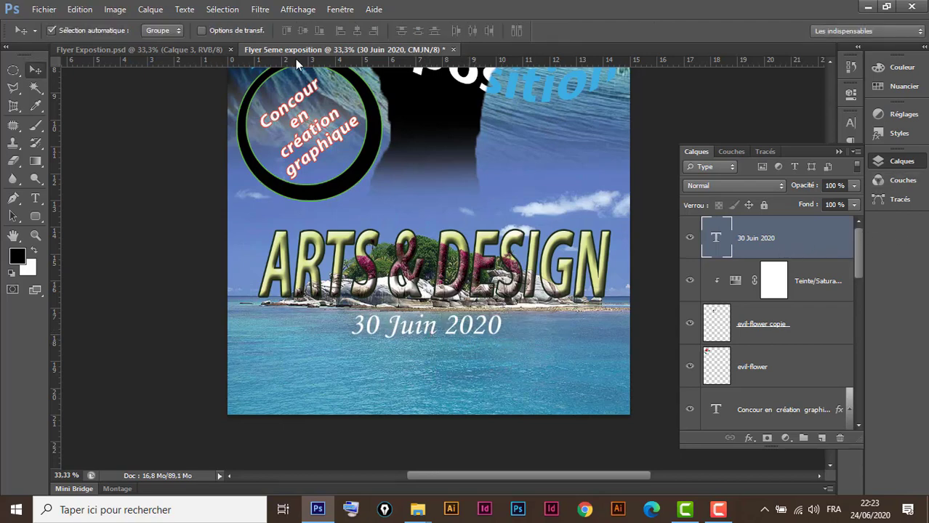
{"action": "left_click", "coordinate": [197, 50]}
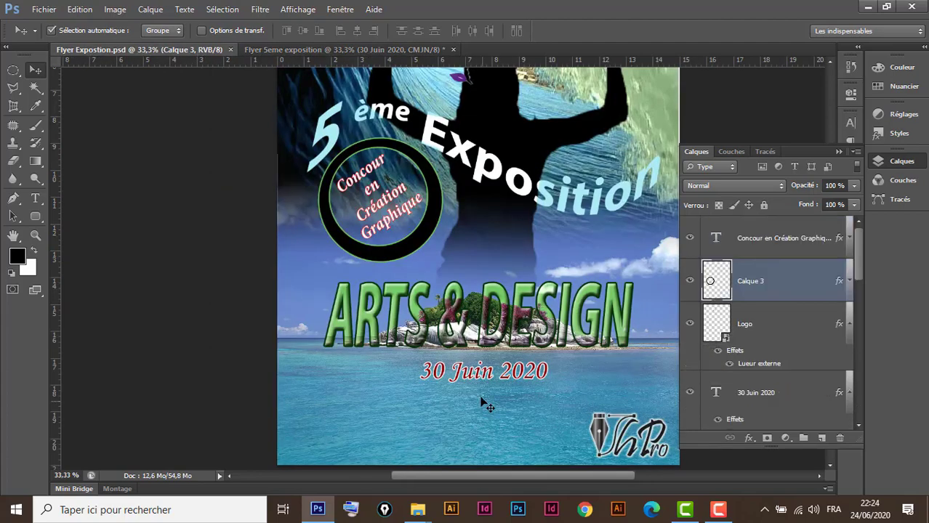
Colour the '30 Juin 2020' date text pure red (#fb0202).
{"action": "left_click", "coordinate": [327, 49]}
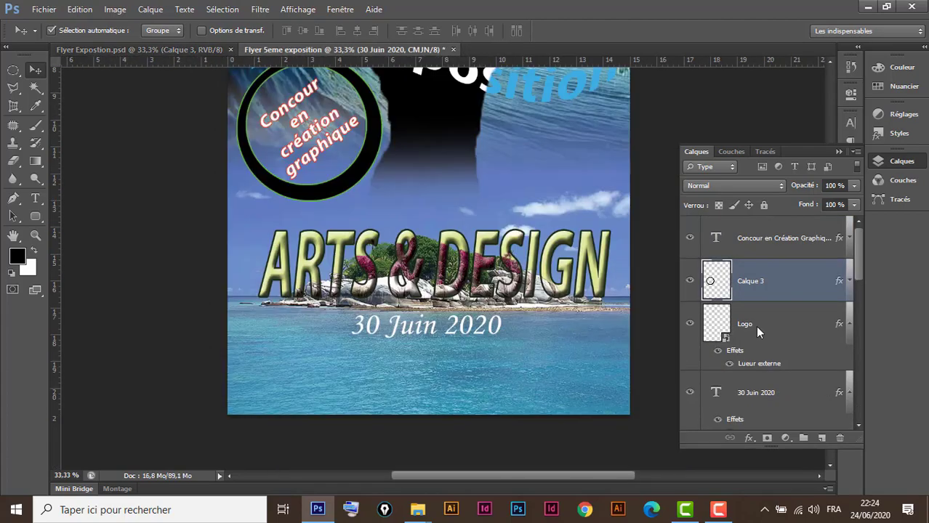
{"action": "double_click", "coordinate": [717, 238]}
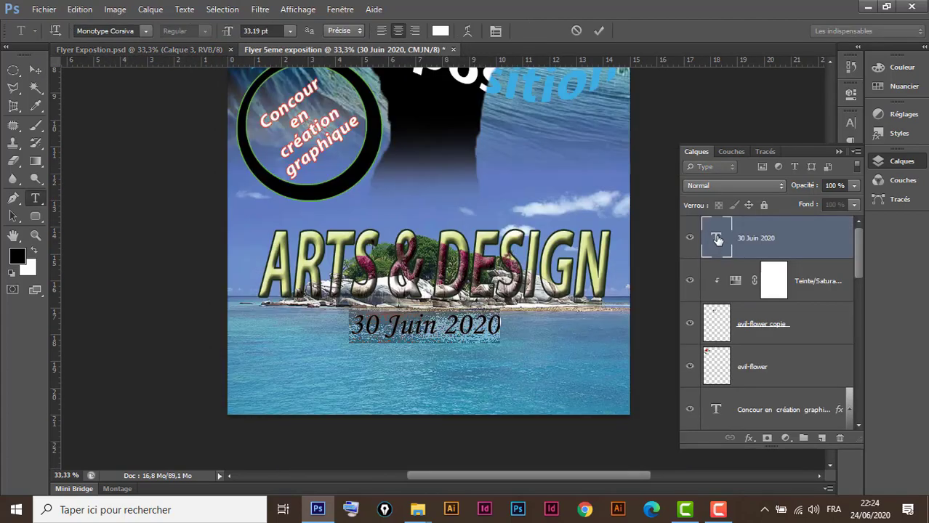
{"action": "left_click", "coordinate": [441, 31]}
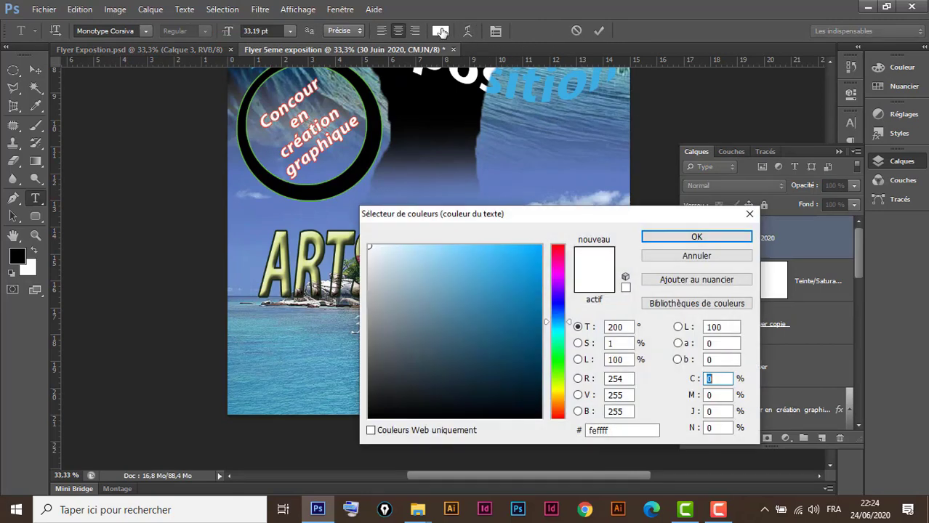
{"action": "left_click_drag", "start_coordinate": [561, 250], "coordinate": [565, 236]}
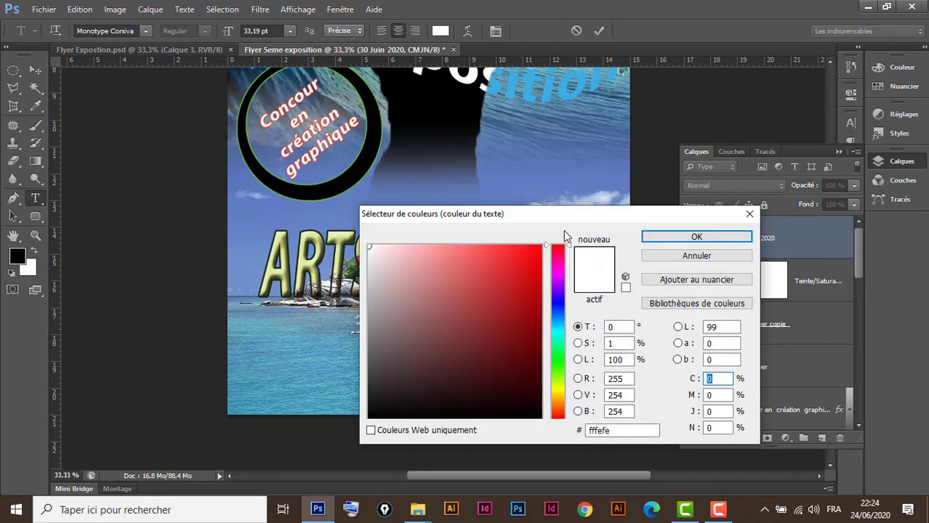
{"action": "left_click", "coordinate": [540, 247]}
{"action": "left_click", "coordinate": [696, 237]}
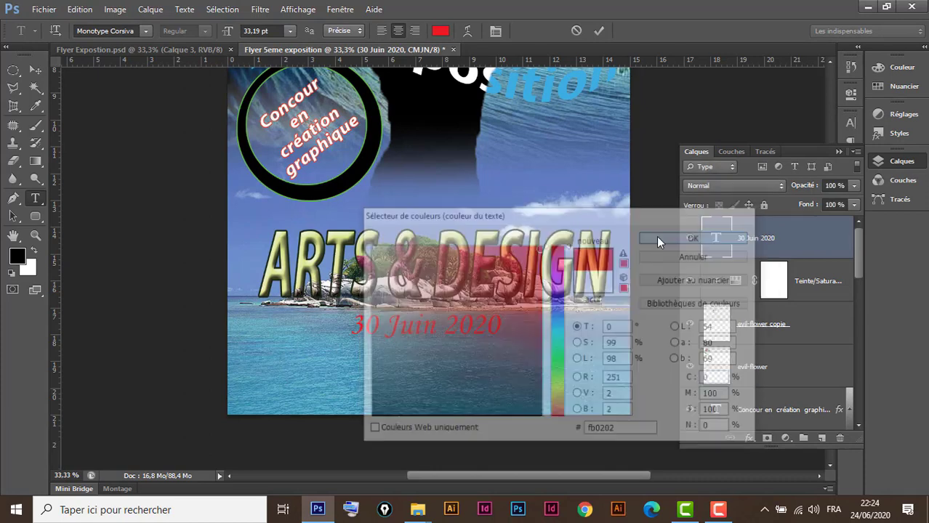
{"action": "left_click", "coordinate": [35, 70]}
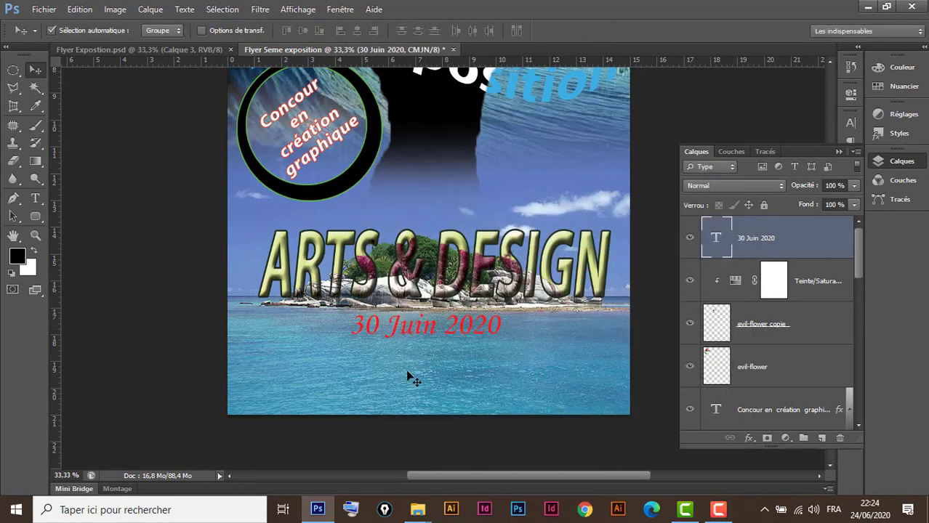
Add a white 4 px stroke outline to the red date through Layer Style.
{"action": "double_click", "coordinate": [823, 243]}
{"action": "left_click_drag", "start_coordinate": [588, 64], "coordinate": [747, 73]}
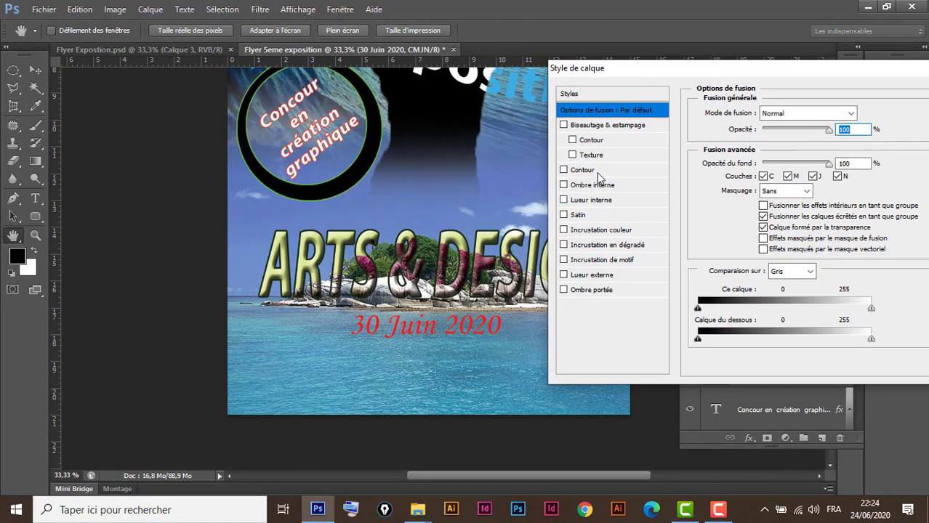
{"action": "left_click", "coordinate": [597, 172]}
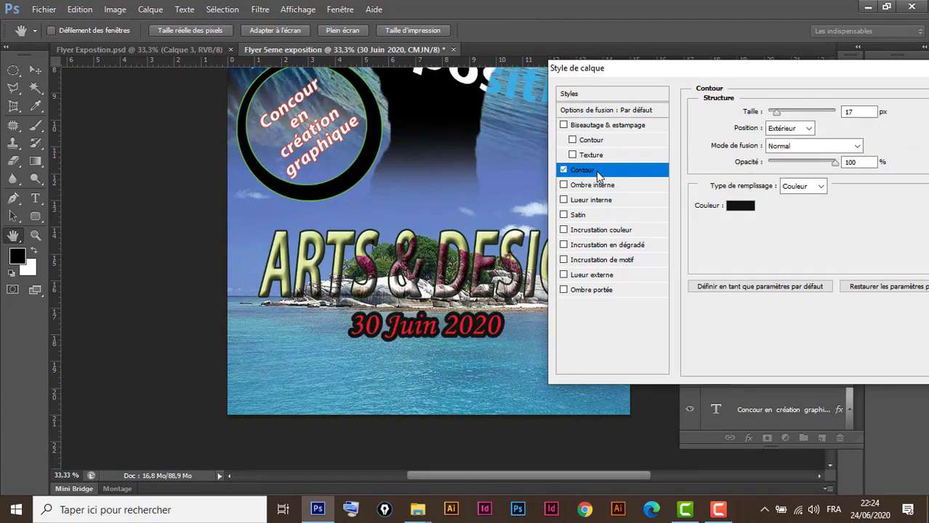
{"action": "left_click", "coordinate": [740, 207]}
{"action": "left_click_drag", "start_coordinate": [440, 266], "coordinate": [338, 229]}
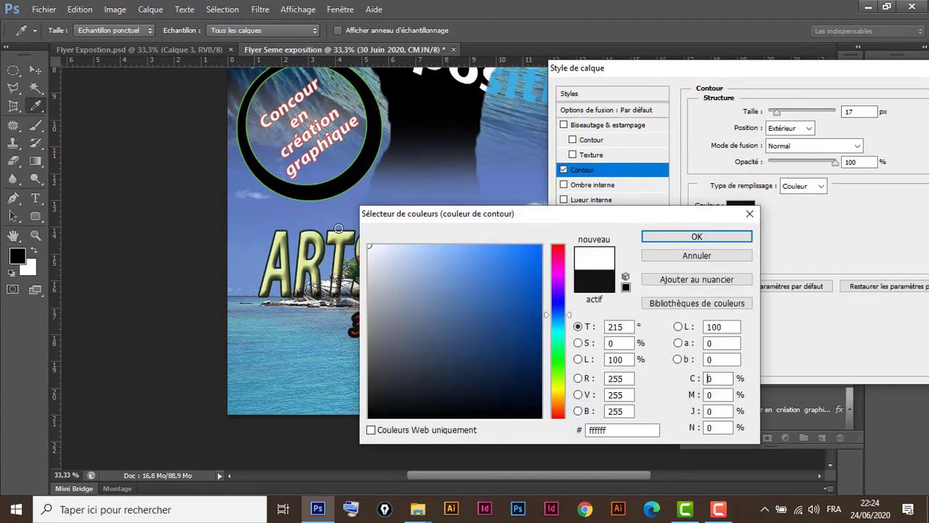
{"action": "left_click", "coordinate": [696, 237]}
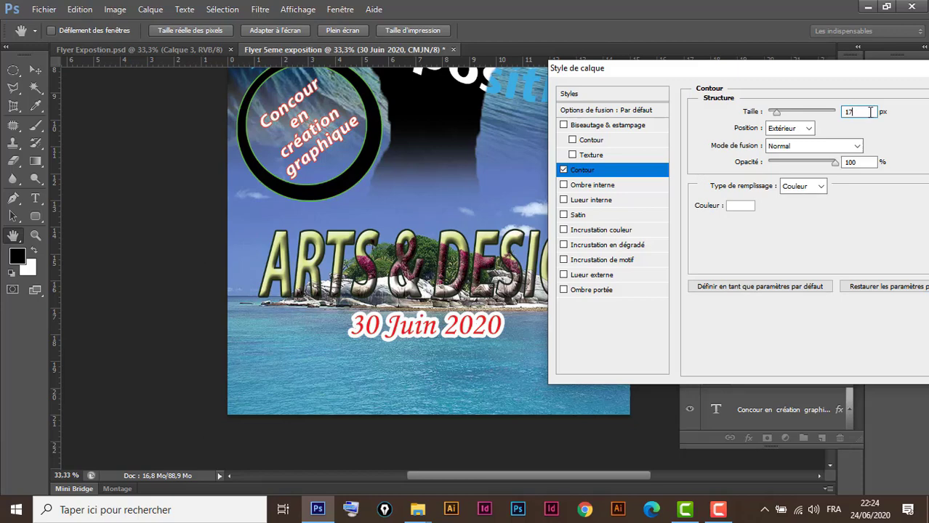
{"action": "key", "text": "Down"}
{"action": "key", "text": "Down"}
{"action": "key", "text": "Down"}
{"action": "key", "text": "Down"}
{"action": "key", "text": "Down"}
{"action": "key", "text": "Down"}
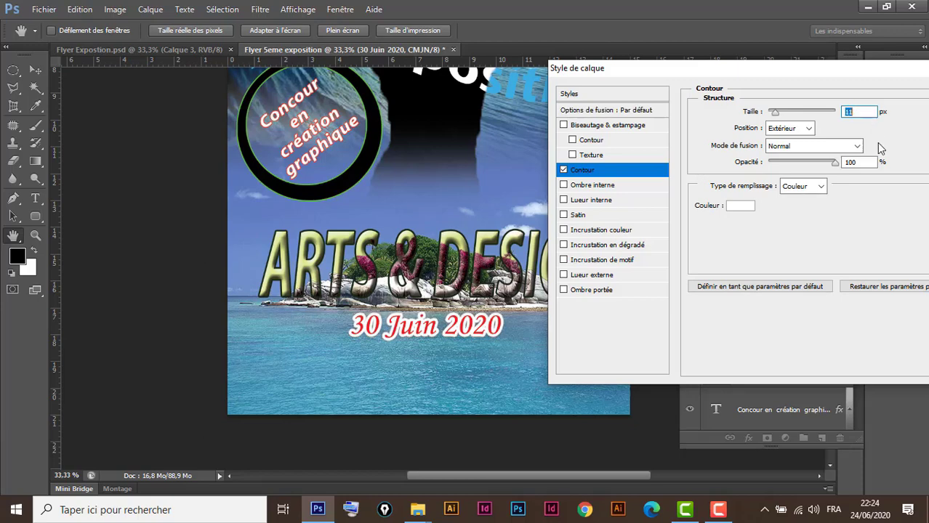
{"action": "key", "text": "Down"}
{"action": "key", "text": "Down"}
{"action": "key", "text": "Down"}
{"action": "key", "text": "Down"}
{"action": "key", "text": "Down"}
{"action": "key", "text": "Down"}
{"action": "key", "text": "Down"}
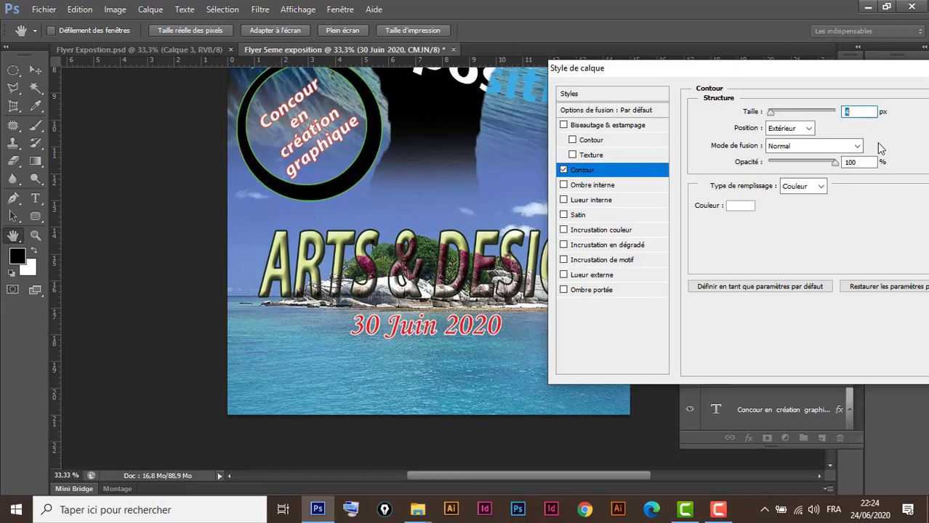
{"action": "left_click_drag", "start_coordinate": [793, 78], "coordinate": [534, 73]}
{"action": "left_click", "coordinate": [786, 88]}
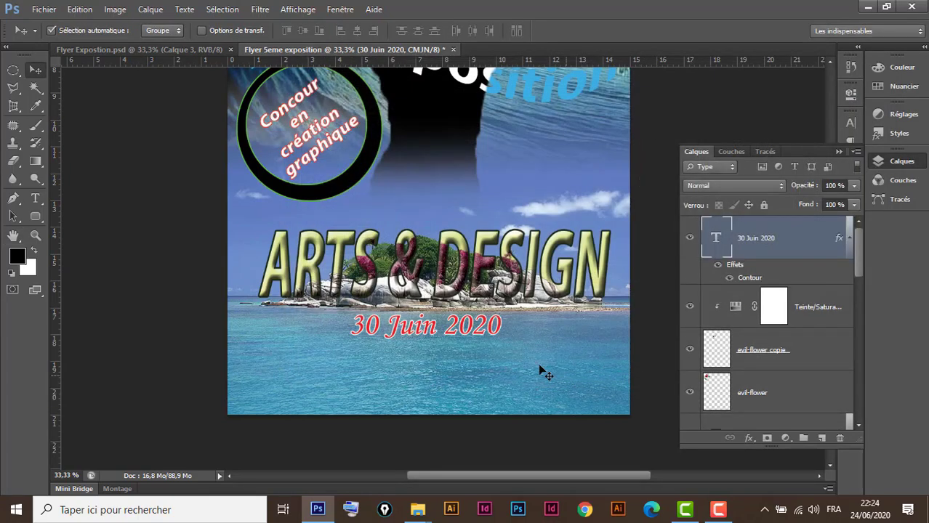
{"action": "left_click", "coordinate": [199, 51]}
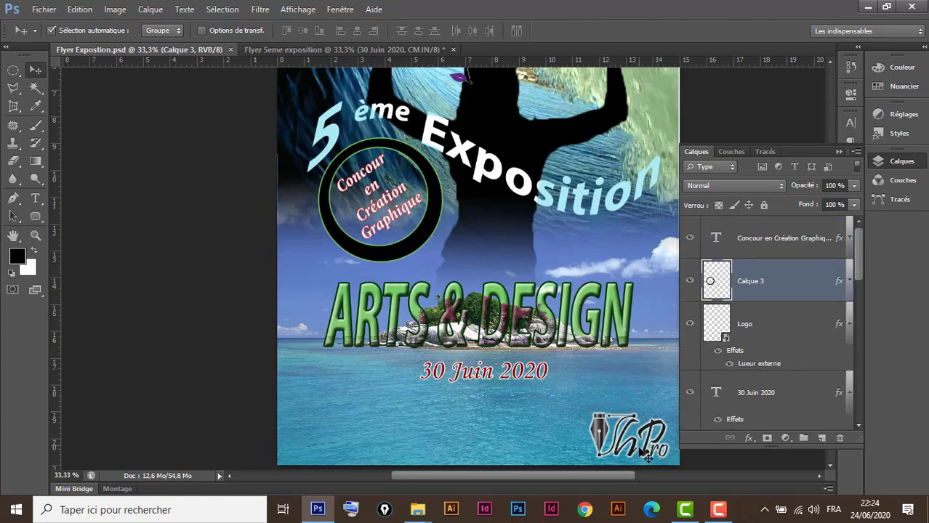
Collapse the Layers panel to view the whole flyer, then return to the 5ème exposition flyer.
{"action": "left_click", "coordinate": [839, 152]}
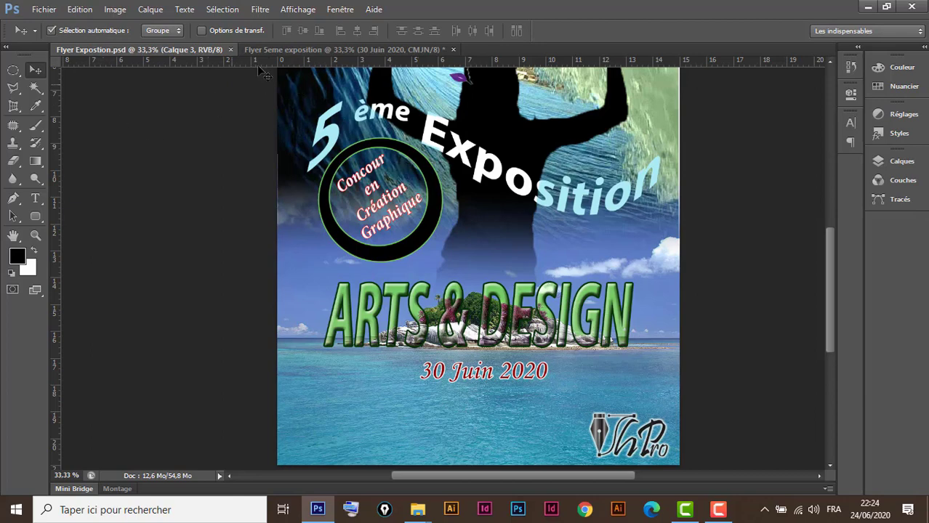
{"action": "left_click", "coordinate": [277, 49]}
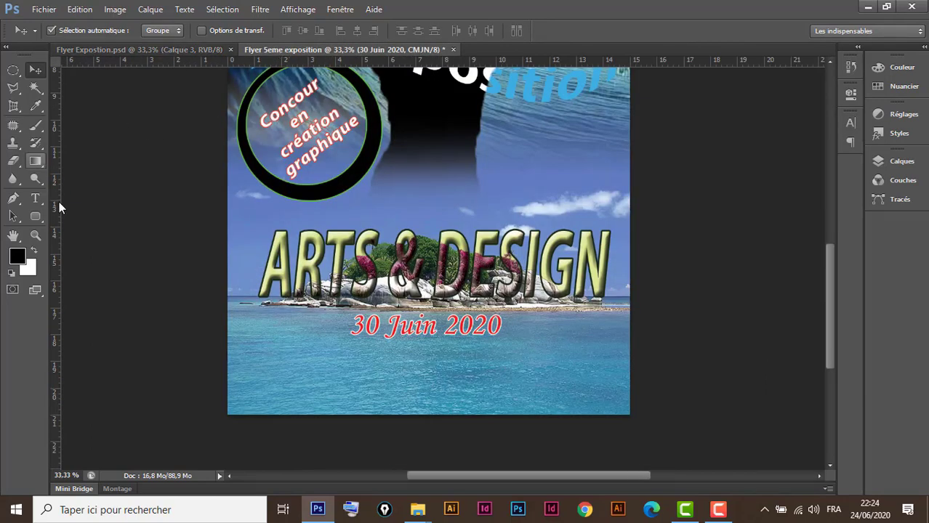
Load the VhPro pen-and-signature logo brush preset and add an empty layer Calque 4.
{"action": "left_click", "coordinate": [37, 127]}
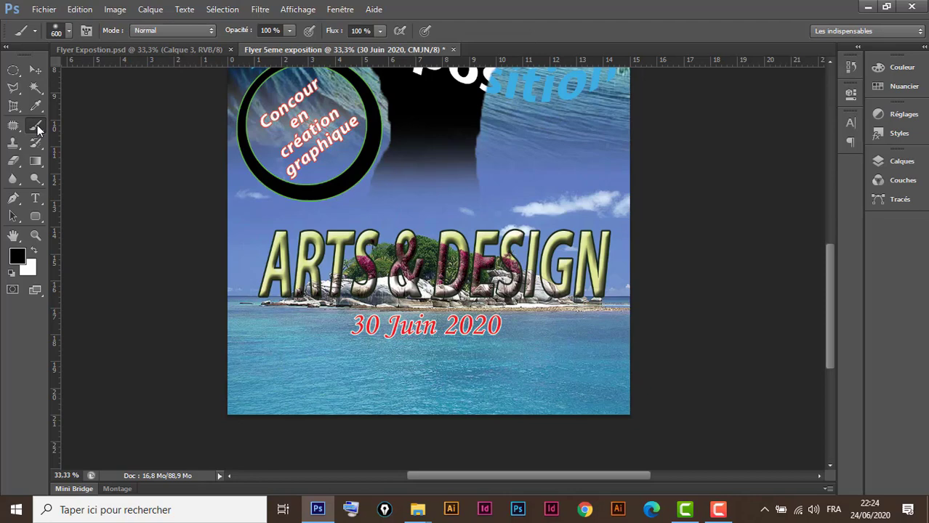
{"action": "left_click", "coordinate": [69, 30]}
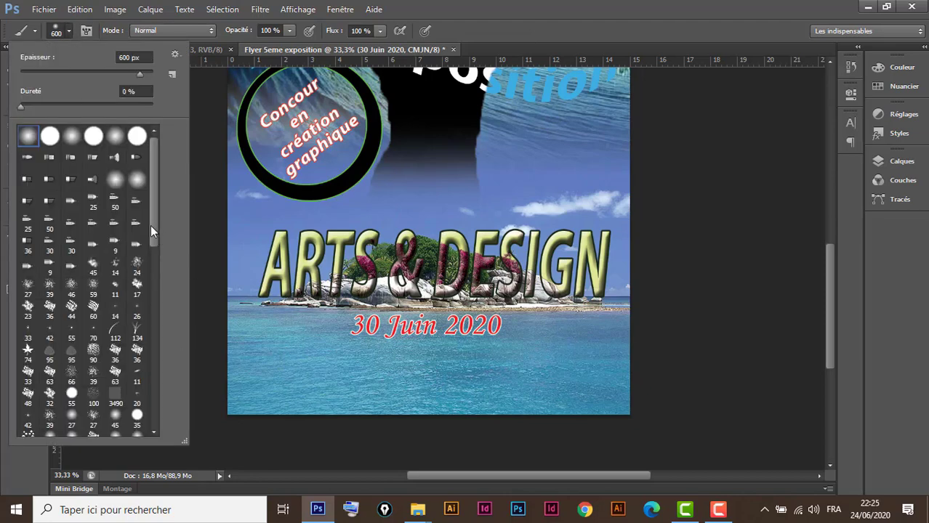
{"action": "left_click_drag", "start_coordinate": [150, 225], "coordinate": [165, 419]}
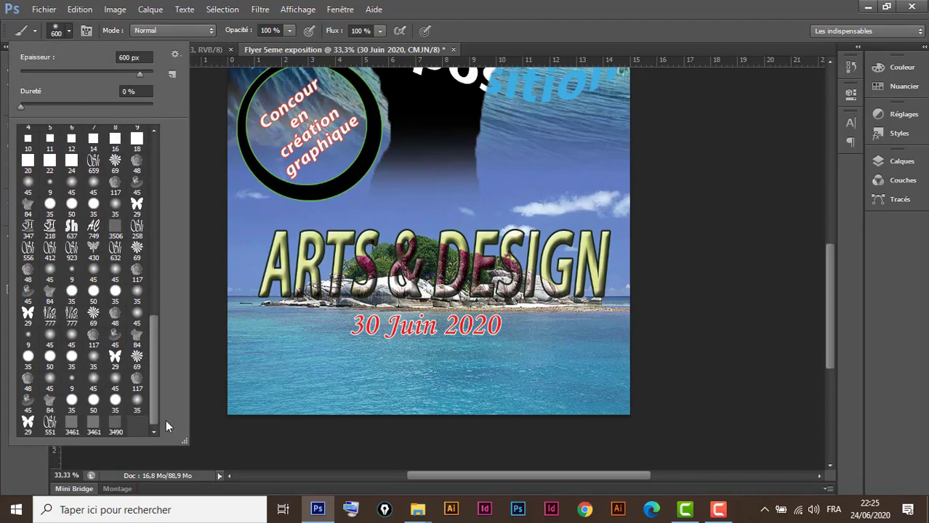
{"action": "left_click", "coordinate": [50, 317]}
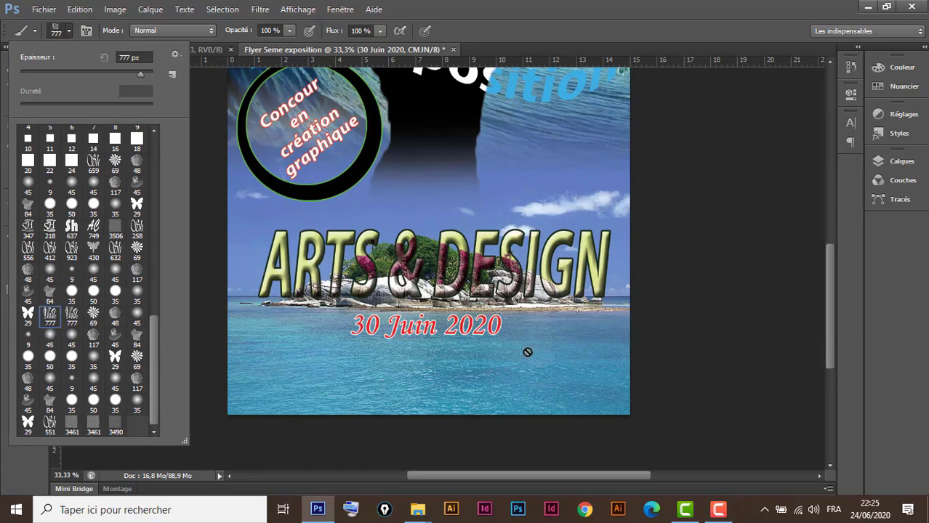
{"action": "left_click", "coordinate": [901, 161]}
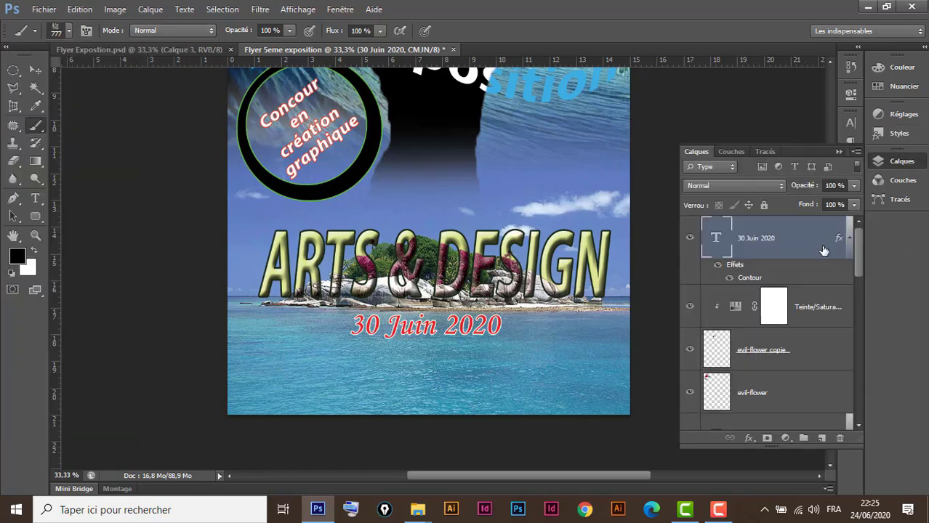
{"action": "left_click", "coordinate": [821, 438]}
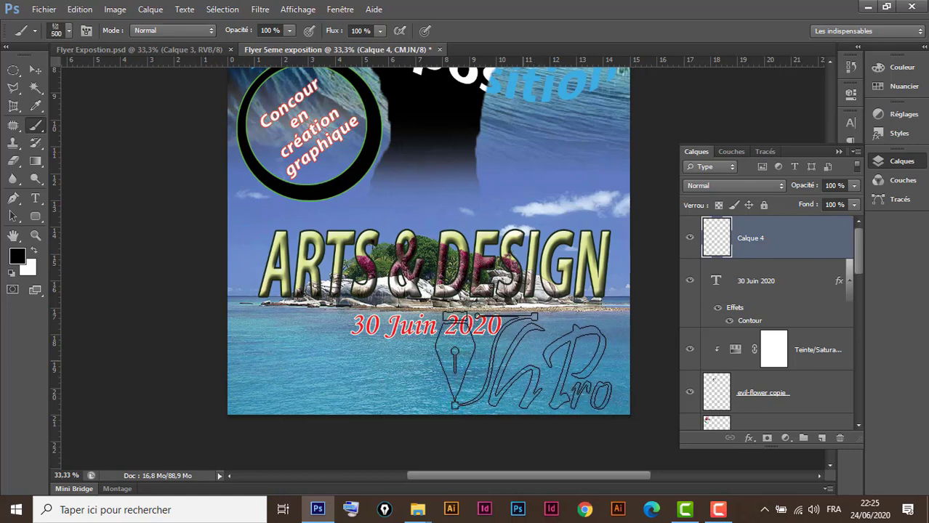
Enlarge the logo brush and stamp the VhPro logo at the flyer's lower right.
{"action": "key", "text": "bracketleft"}
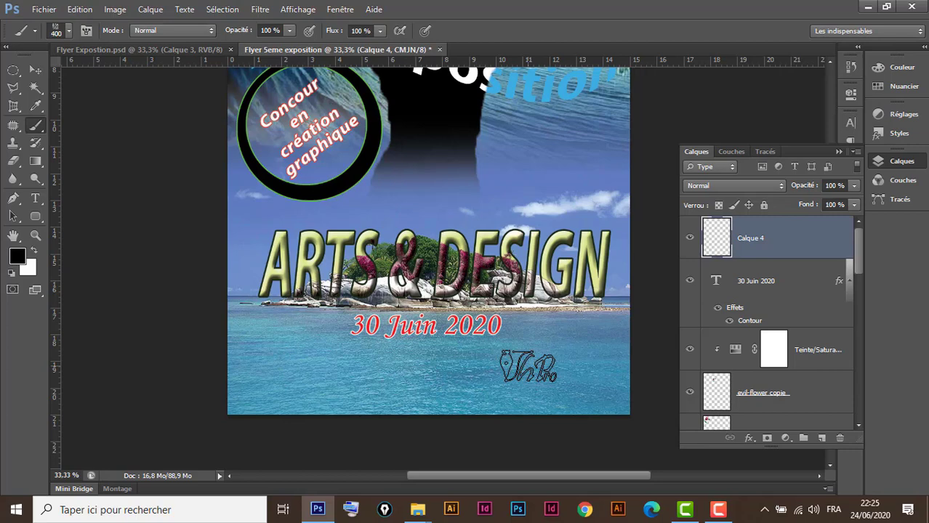
{"action": "key", "text": "bracketright"}
{"action": "key", "text": "bracketright"}
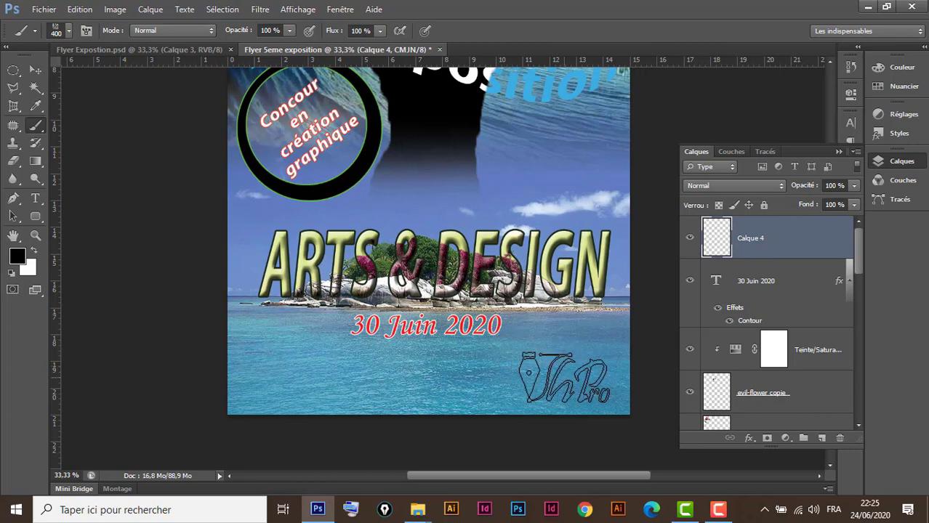
{"action": "key", "text": "bracketright"}
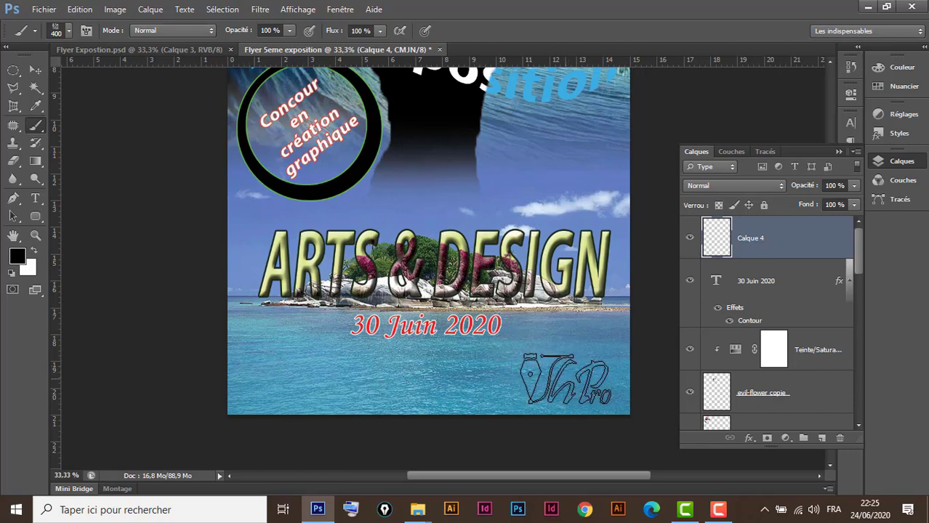
{"action": "left_click", "coordinate": [565, 379]}
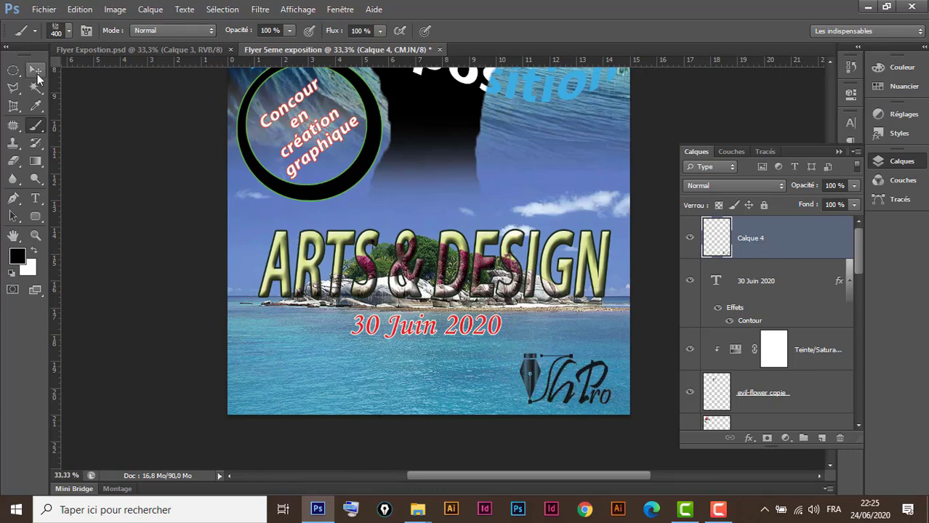
Switch between the Move and Brush tools, browse brush presets, and glance at the File menu.
{"action": "left_click", "coordinate": [36, 70]}
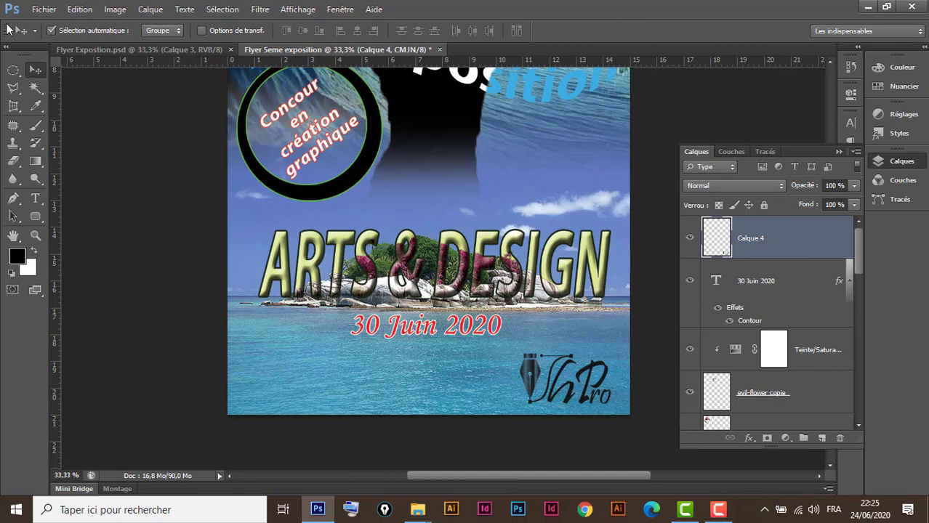
{"action": "left_click", "coordinate": [35, 124]}
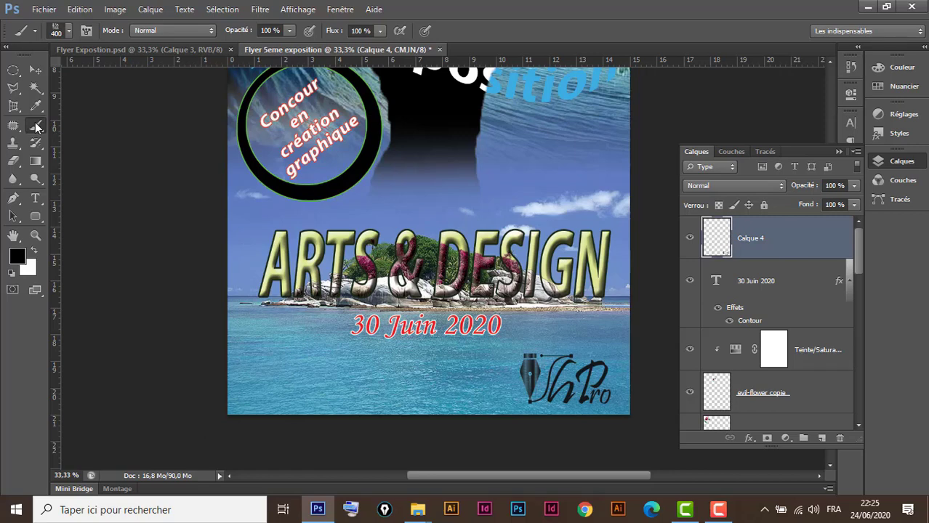
{"action": "left_click", "coordinate": [68, 30]}
{"action": "scroll", "coordinate": [158, 326], "scroll_direction": "down", "scroll_amount": 5}
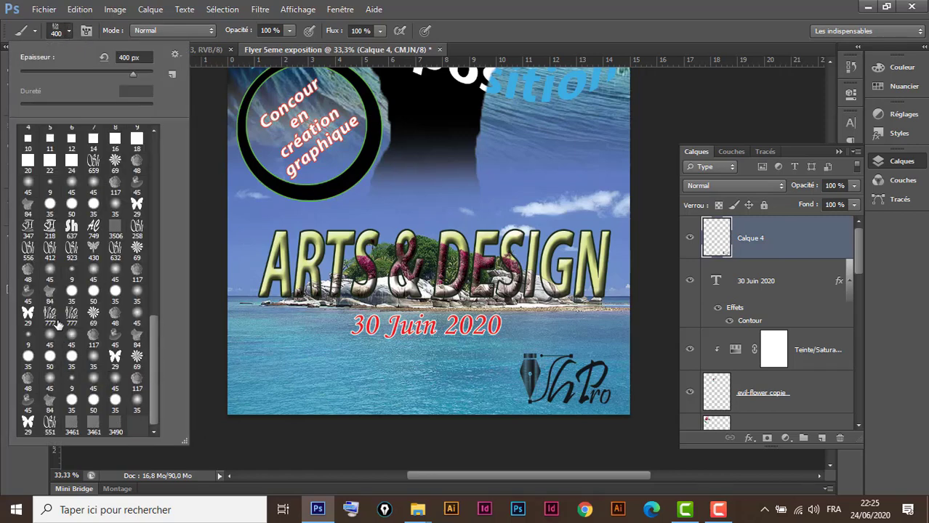
{"action": "left_click", "coordinate": [490, 16]}
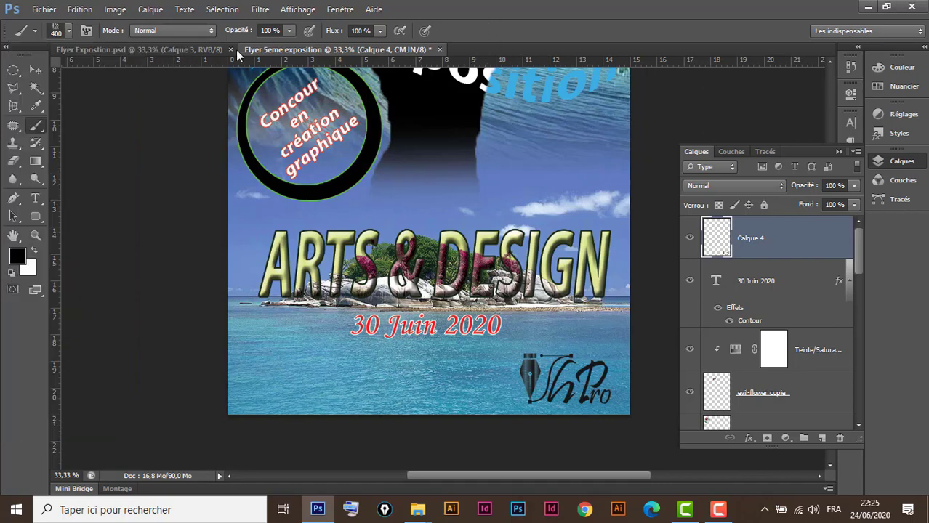
{"action": "left_click", "coordinate": [36, 70]}
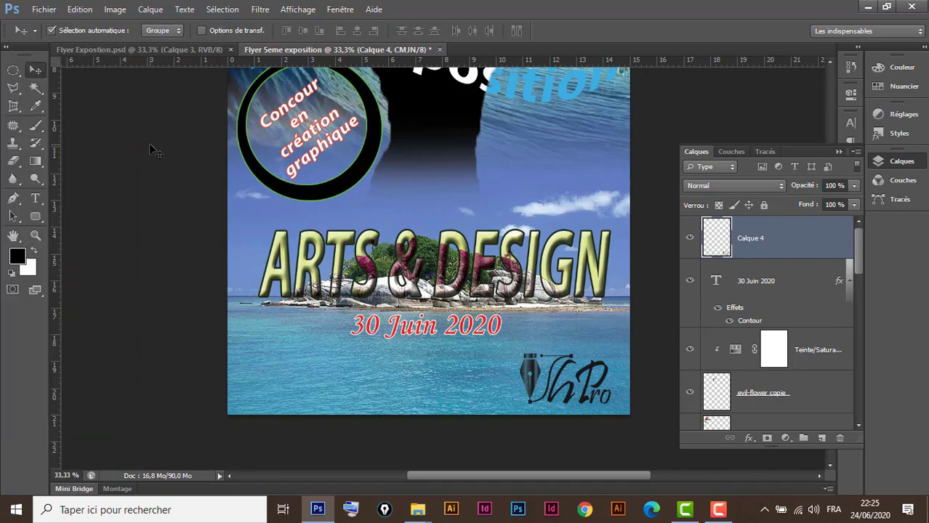
{"action": "left_click", "coordinate": [44, 9]}
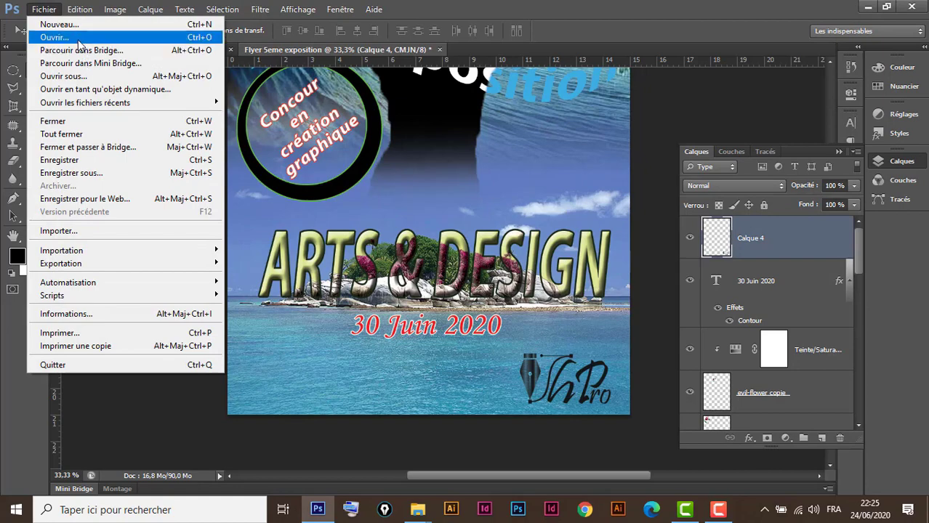
{"action": "left_click", "coordinate": [72, 37]}
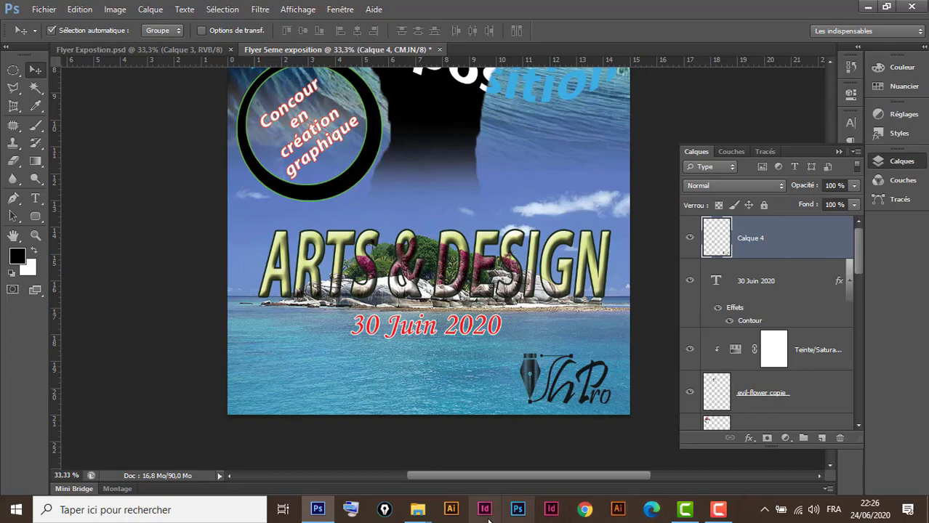
Drag Logo.jpg from the Flyer 5 ème Exposition folder into Photoshop to open it.
{"action": "left_click", "coordinate": [419, 508]}
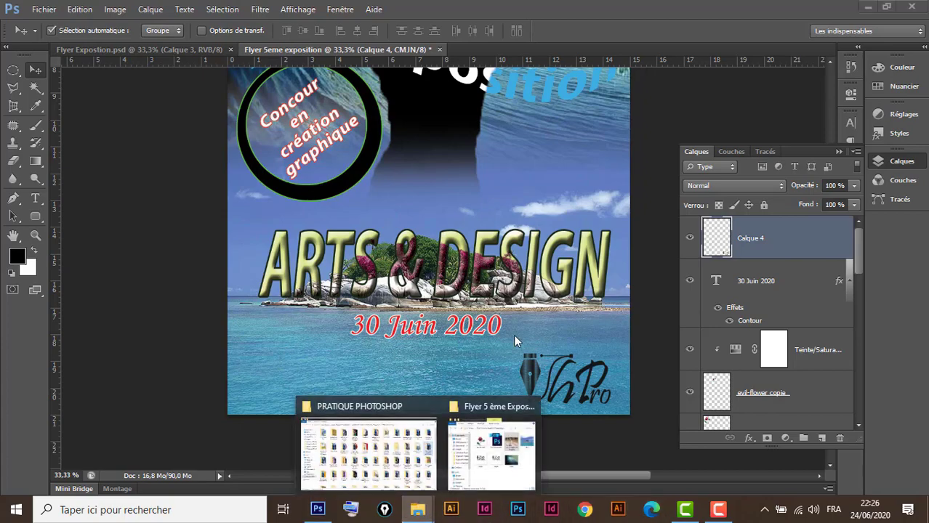
{"action": "left_click", "coordinate": [537, 411]}
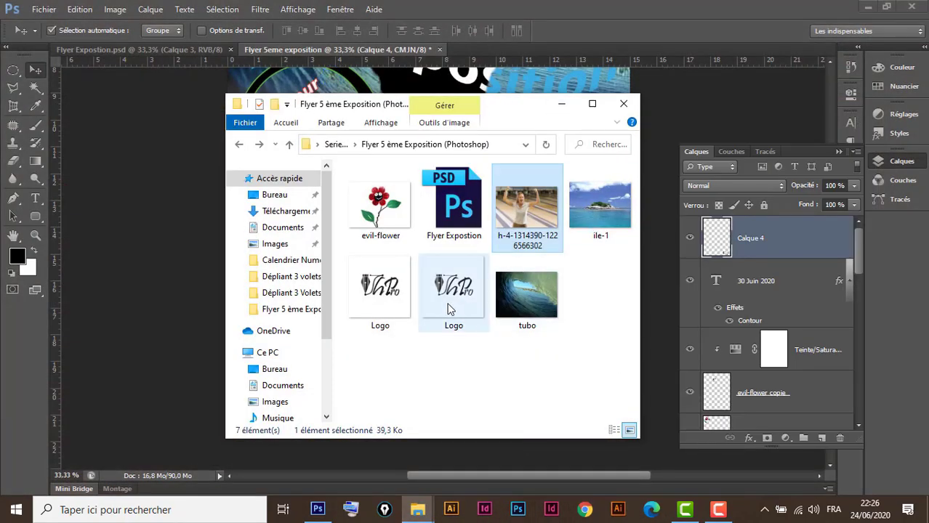
{"action": "mouse_move", "coordinate": [380, 291]}
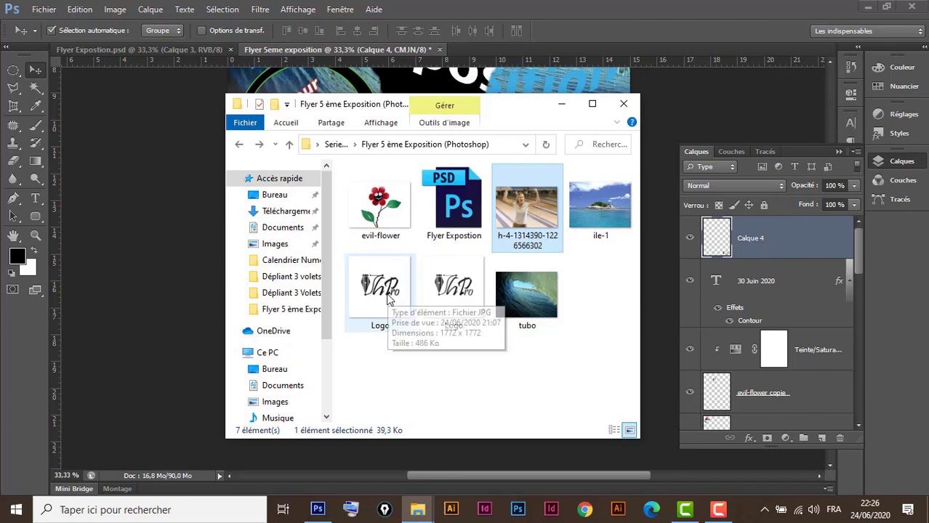
{"action": "left_click_drag", "start_coordinate": [389, 298], "coordinate": [497, 66]}
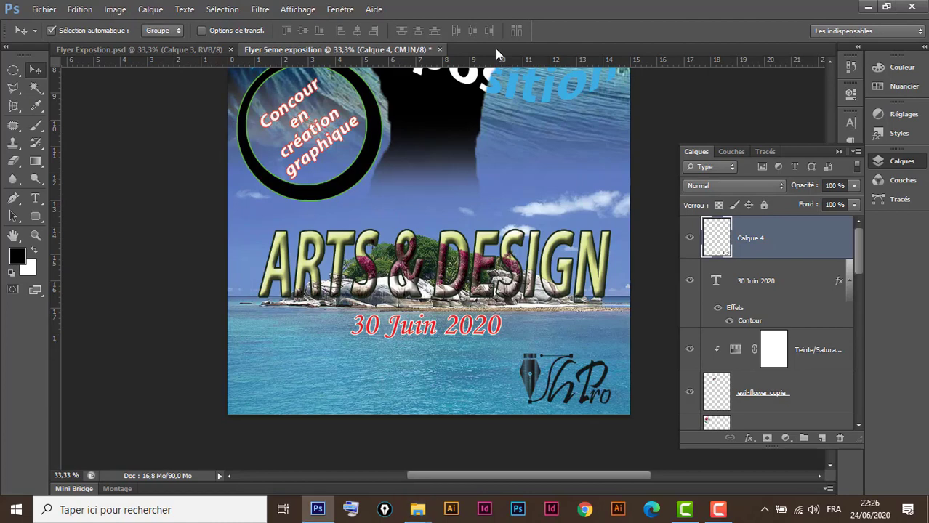
{"action": "left_click_drag", "start_coordinate": [497, 65], "coordinate": [495, 48]}
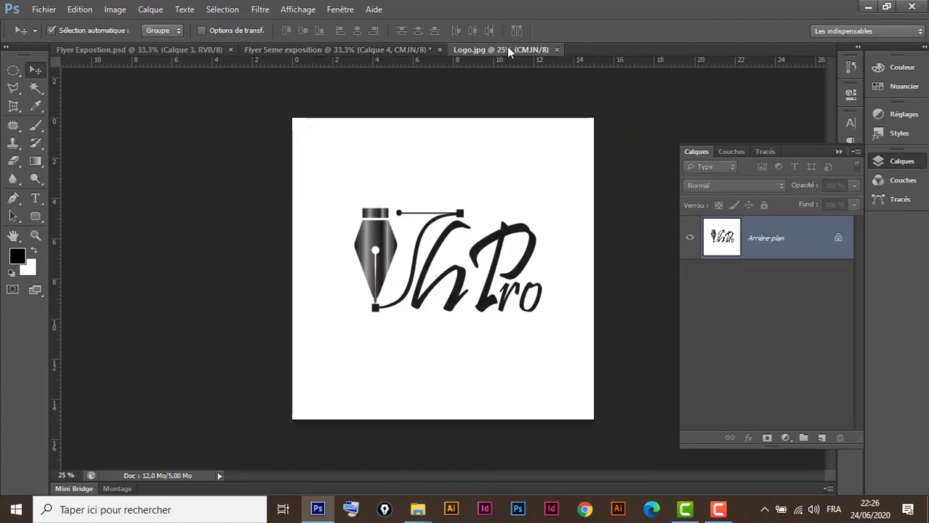
Unlock Arrière-plan as Calque 0 and magic-wand select the white background.
{"action": "double_click", "coordinate": [816, 243]}
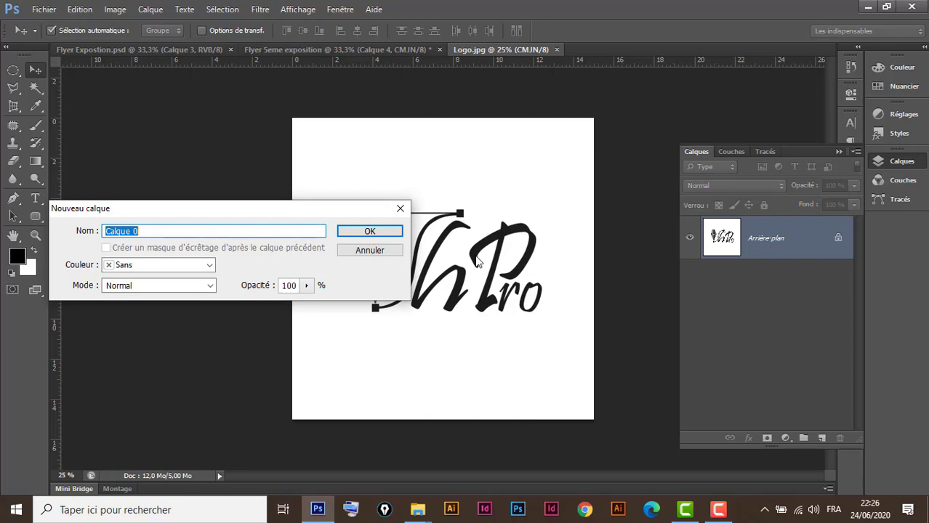
{"action": "left_click", "coordinate": [364, 235]}
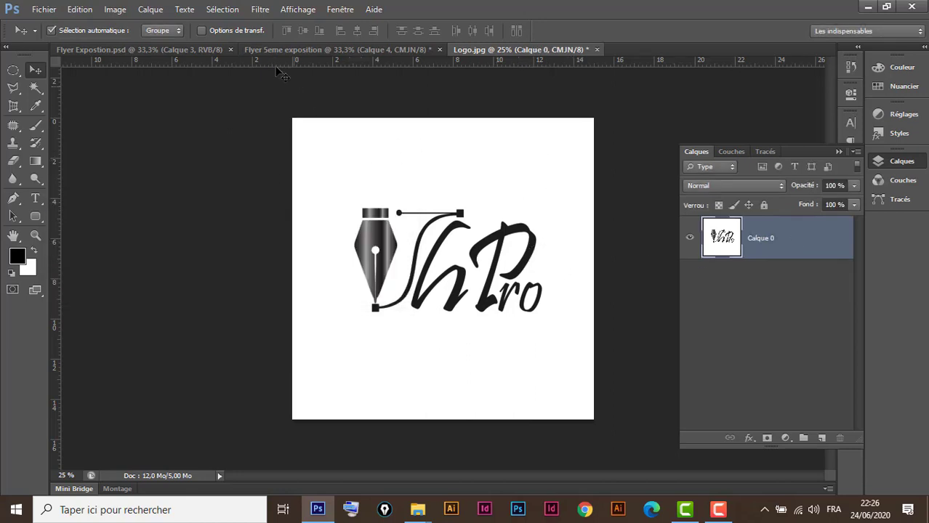
{"action": "left_click", "coordinate": [42, 91]}
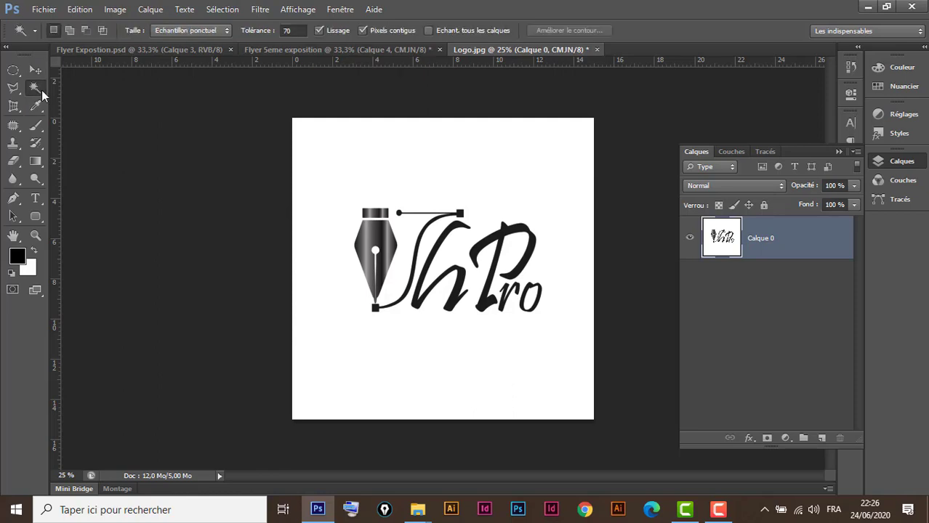
{"action": "left_click", "coordinate": [436, 157]}
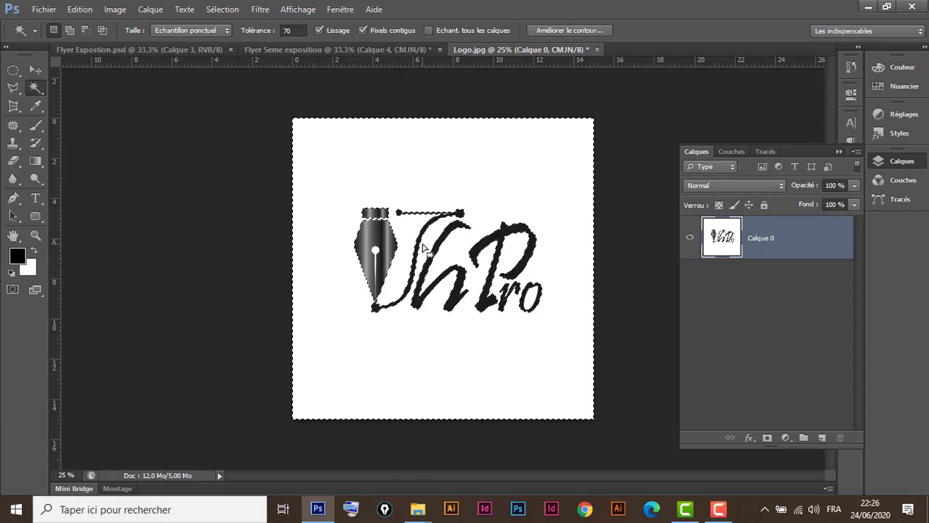
Extend the selection to all similar white, delete it, and deselect.
{"action": "left_click", "coordinate": [227, 10]}
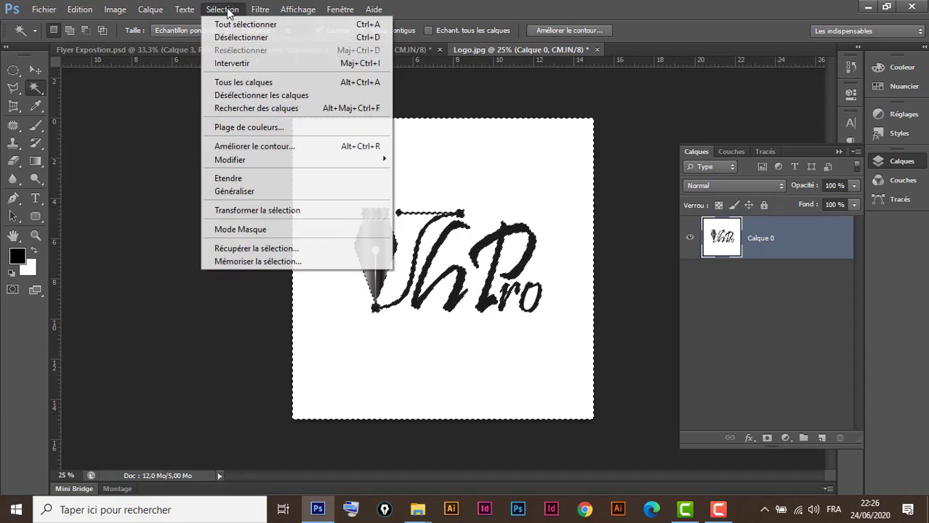
{"action": "left_click", "coordinate": [234, 191]}
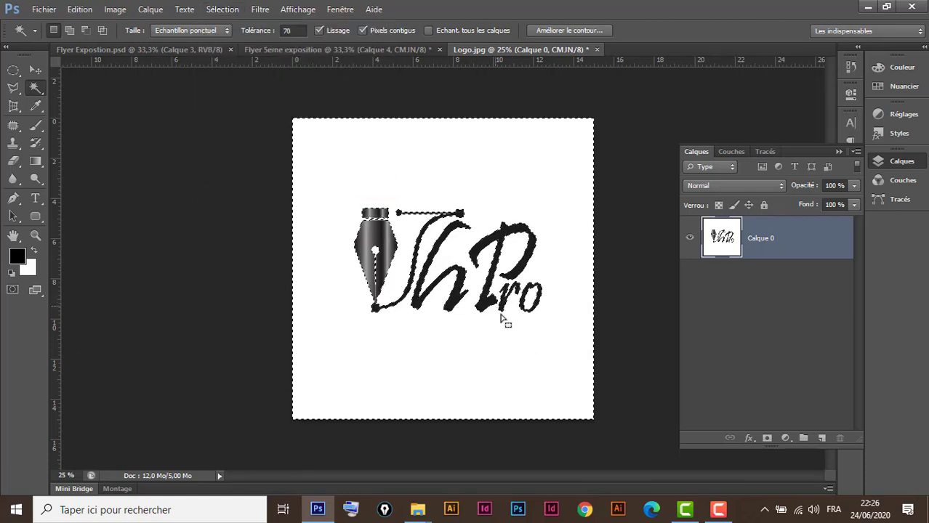
{"action": "left_click", "coordinate": [538, 299], "text": "shift"}
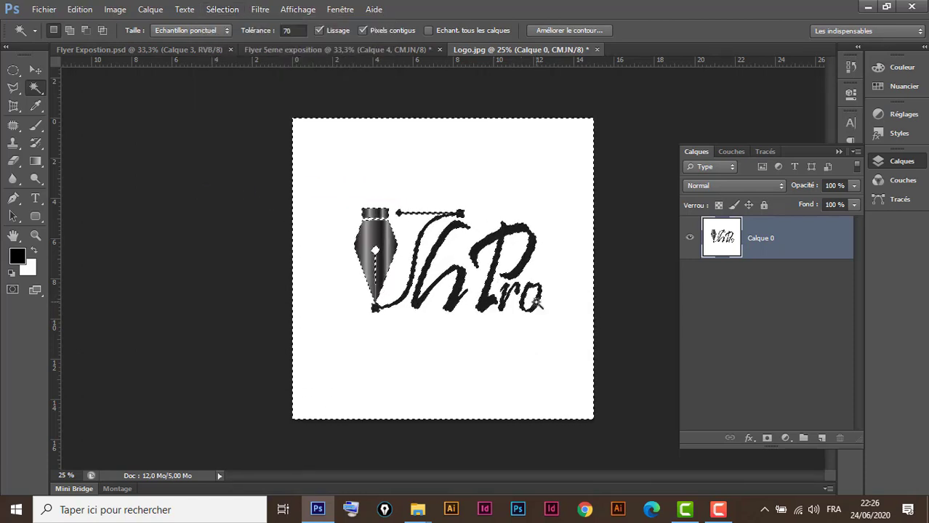
{"action": "key", "text": "Delete"}
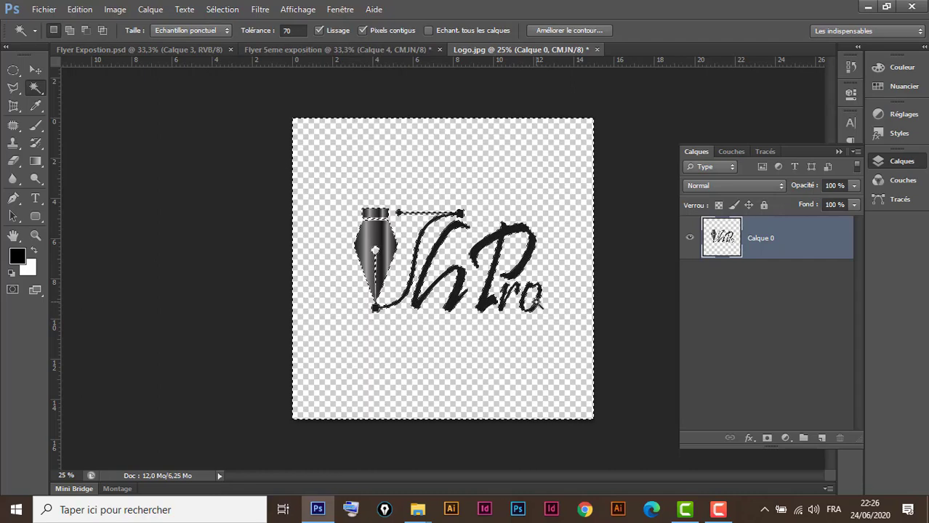
{"action": "key", "text": "ctrl+d"}
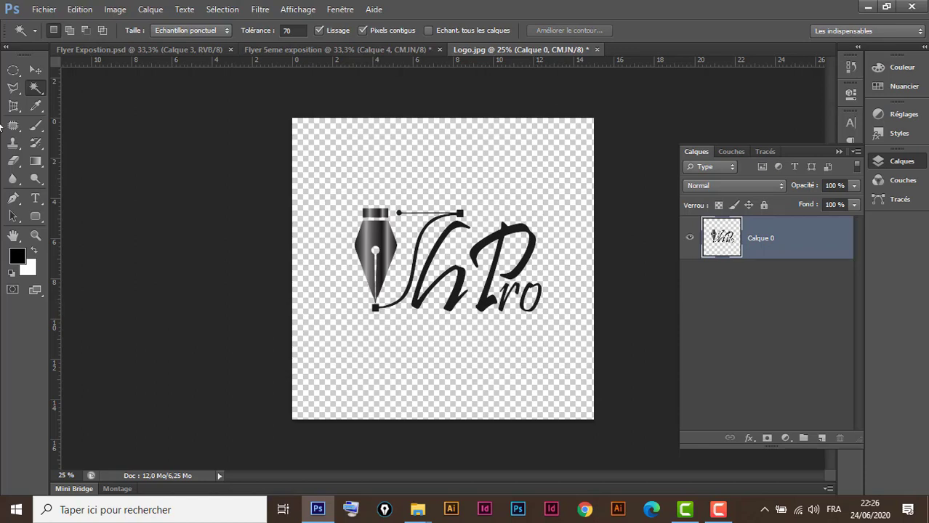
{"action": "left_click", "coordinate": [35, 70]}
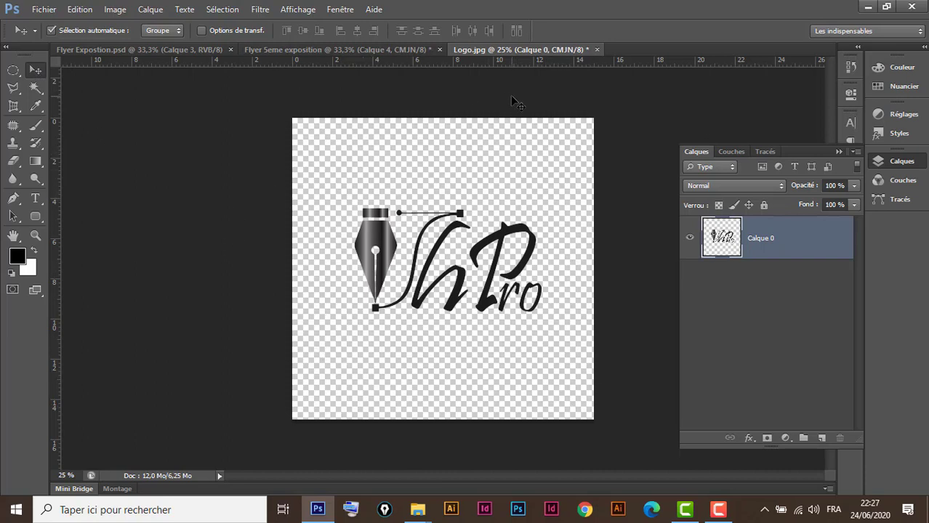
Trim the transparent edges around the logo.
{"action": "left_click", "coordinate": [116, 10]}
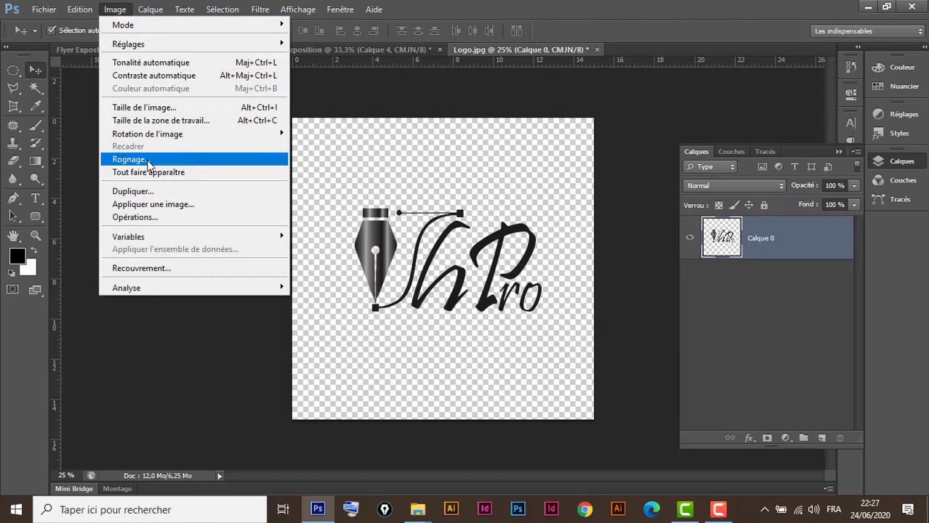
{"action": "left_click", "coordinate": [129, 159]}
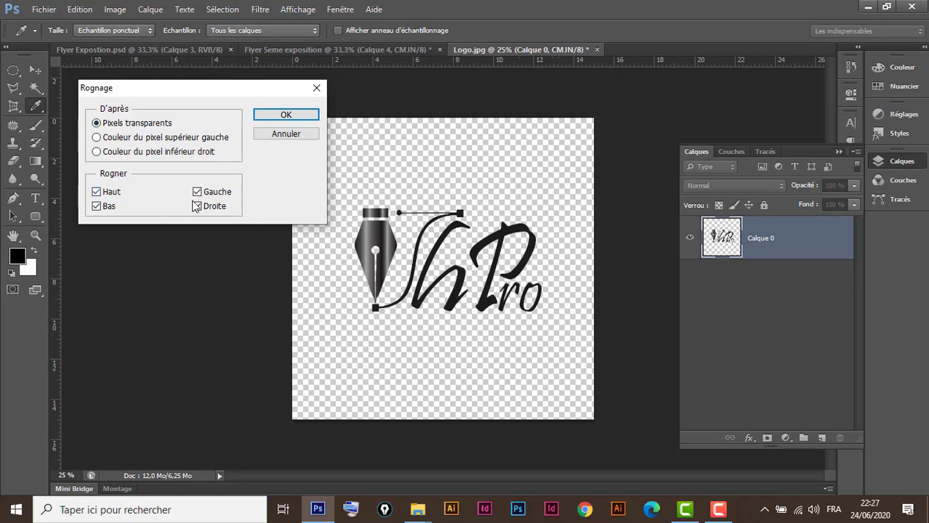
{"action": "left_click", "coordinate": [284, 117]}
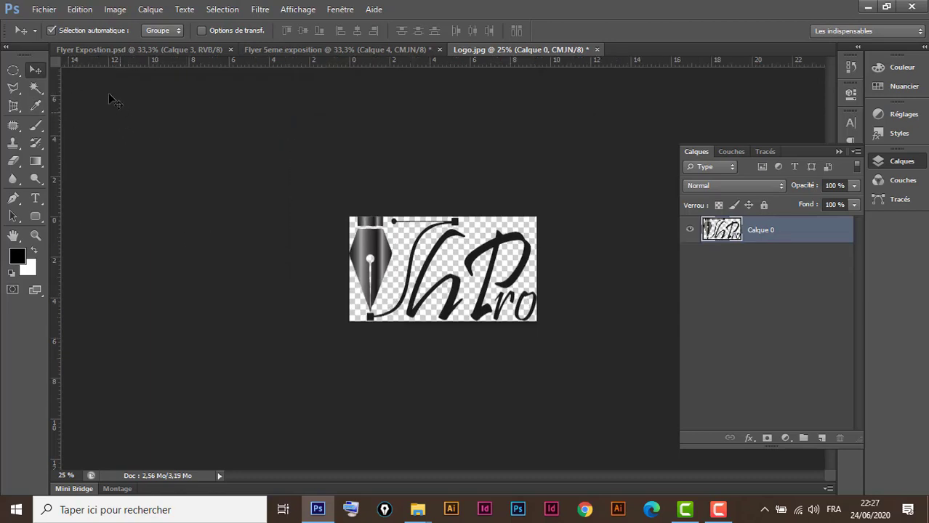
Define the logo as a preset named 'mon logo', then close Logo.jpg without saving.
{"action": "left_click", "coordinate": [83, 16]}
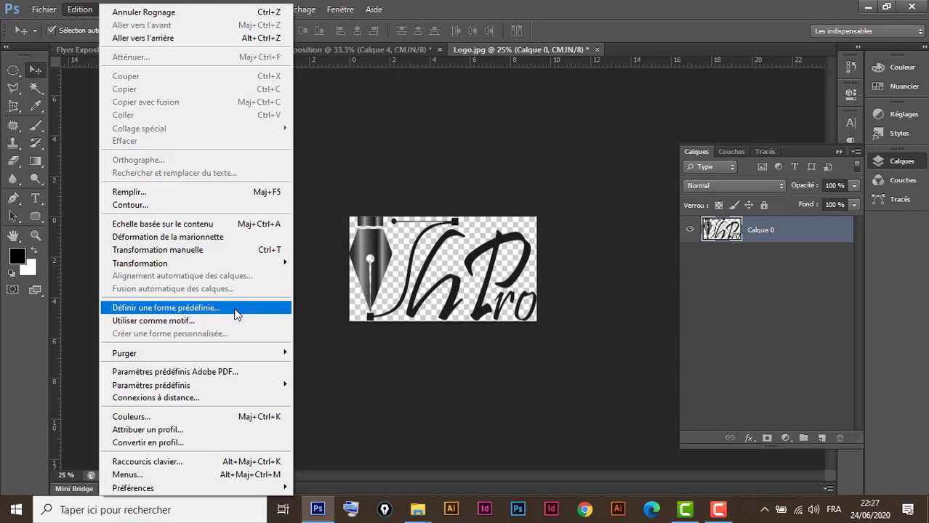
{"action": "left_click", "coordinate": [234, 314]}
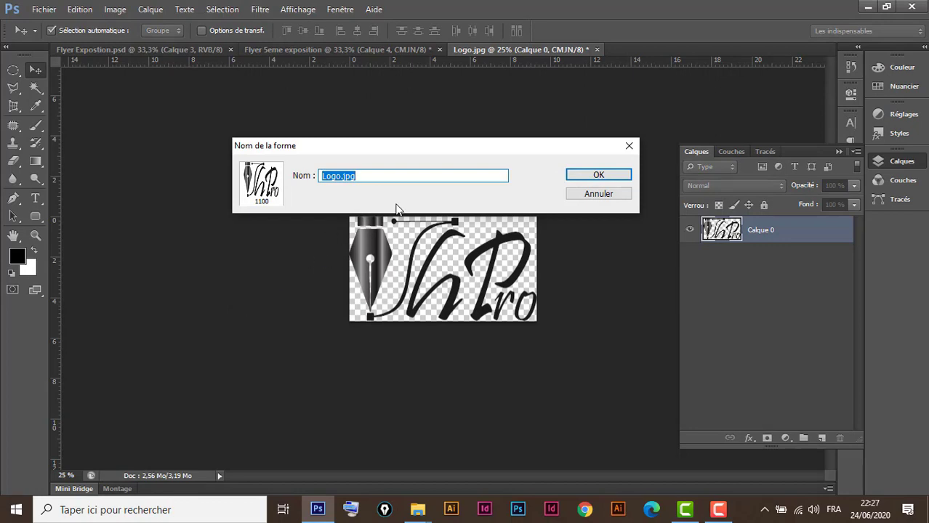
{"action": "type", "text": "mon logo"}
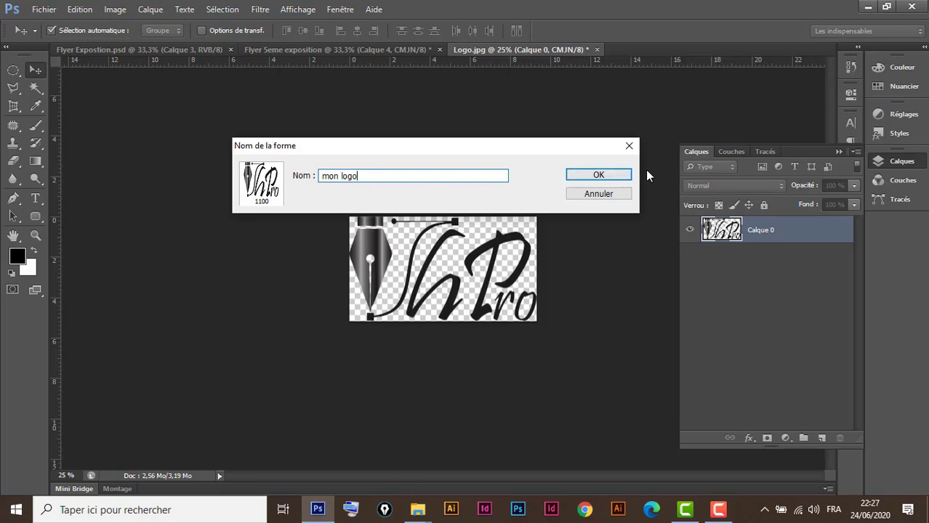
{"action": "left_click", "coordinate": [614, 178]}
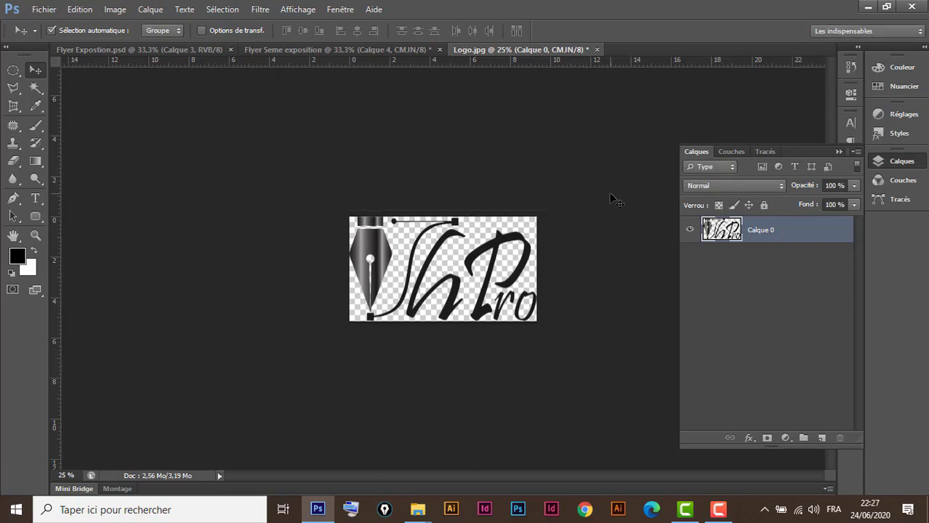
{"action": "left_click", "coordinate": [596, 49]}
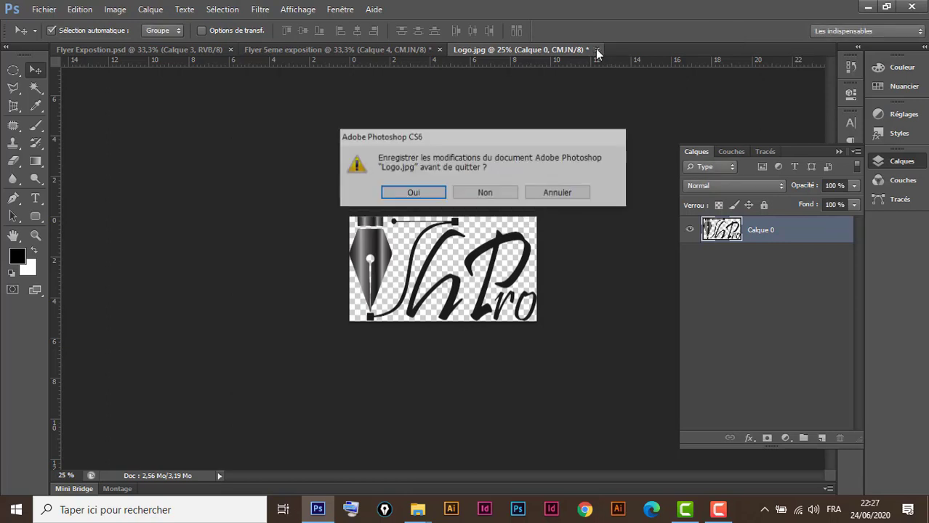
{"action": "left_click", "coordinate": [485, 190]}
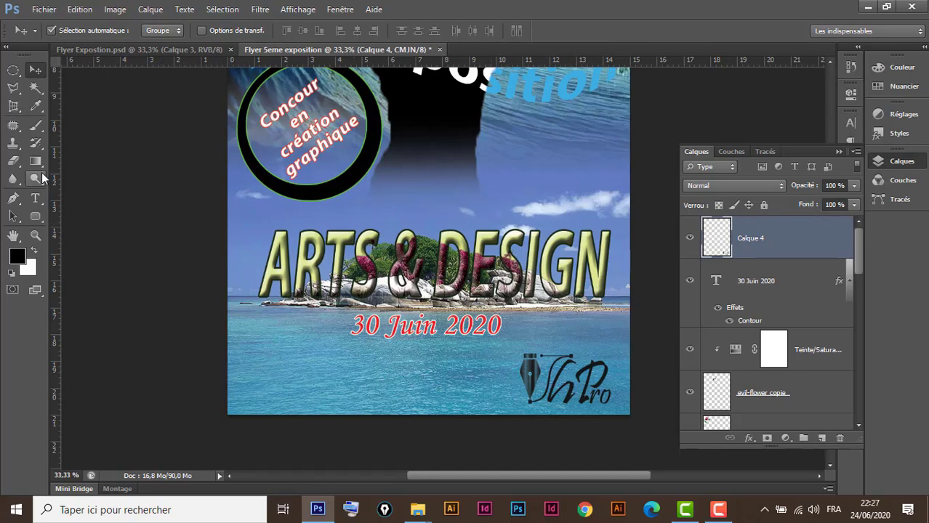
Switch to the Brush tool and load the 'mon logo' brush preset.
{"action": "left_click", "coordinate": [35, 126]}
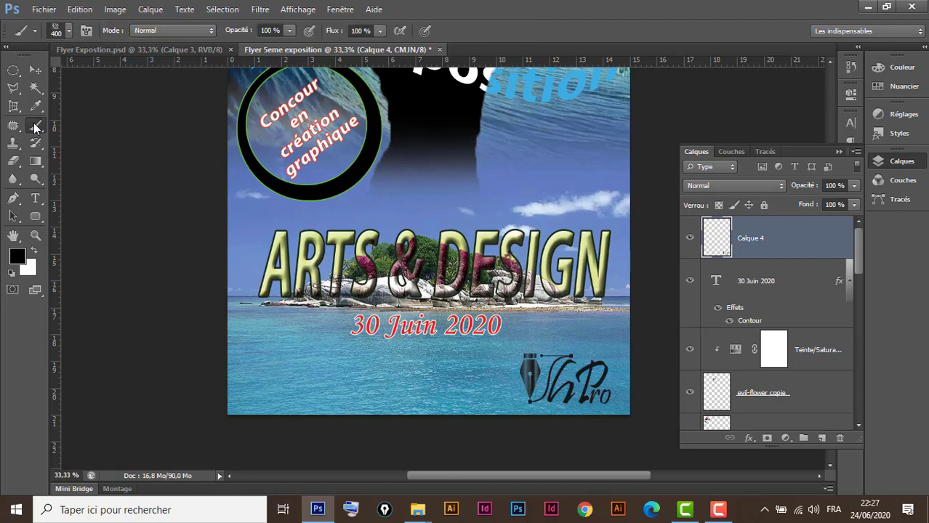
{"action": "left_click", "coordinate": [69, 31]}
{"action": "scroll", "coordinate": [109, 291], "scroll_direction": "down", "scroll_amount": 10}
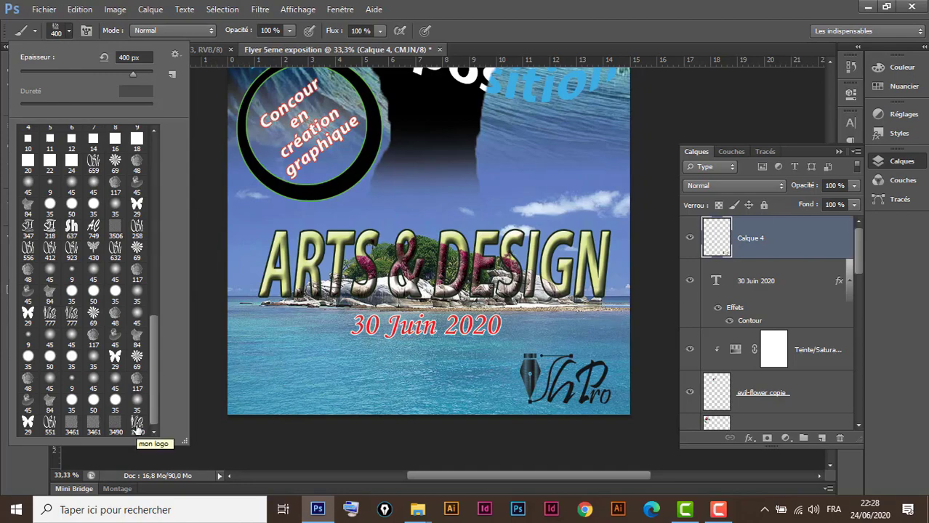
{"action": "left_click", "coordinate": [138, 427]}
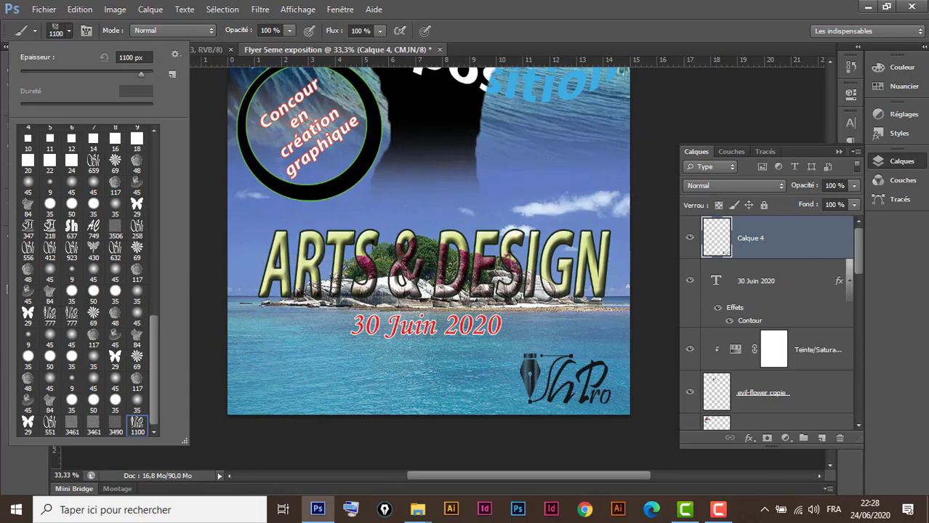
{"action": "key", "text": "Return"}
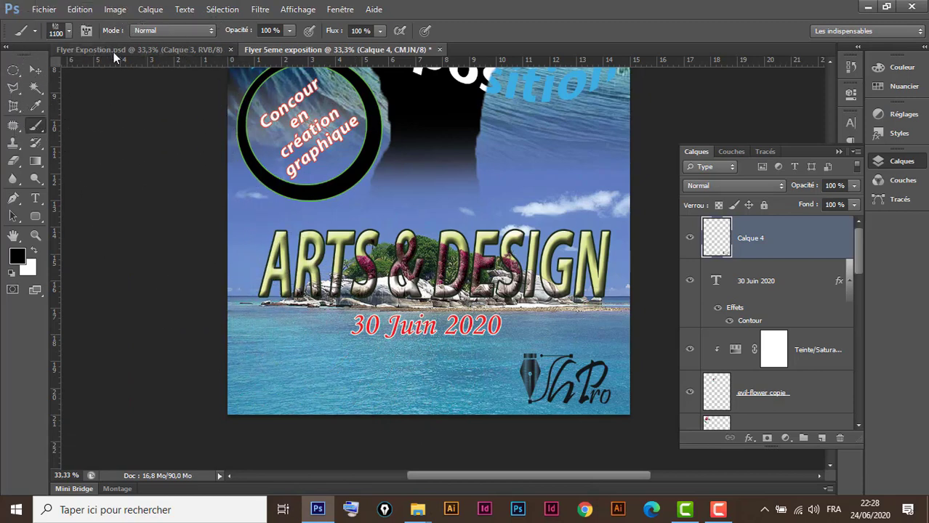
Reduce the 'mon logo' brush size from 1100 px to 360 px.
{"action": "left_click", "coordinate": [68, 31]}
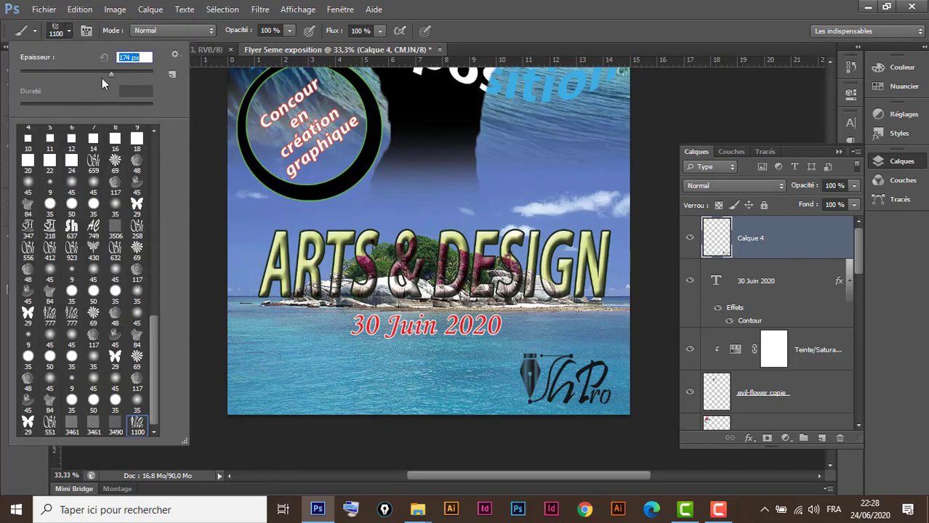
{"action": "left_click_drag", "start_coordinate": [102, 77], "coordinate": [111, 74]}
{"action": "left_click_drag", "start_coordinate": [128, 76], "coordinate": [131, 74]}
{"action": "key", "text": "Return"}
{"action": "left_click", "coordinate": [275, 381]}
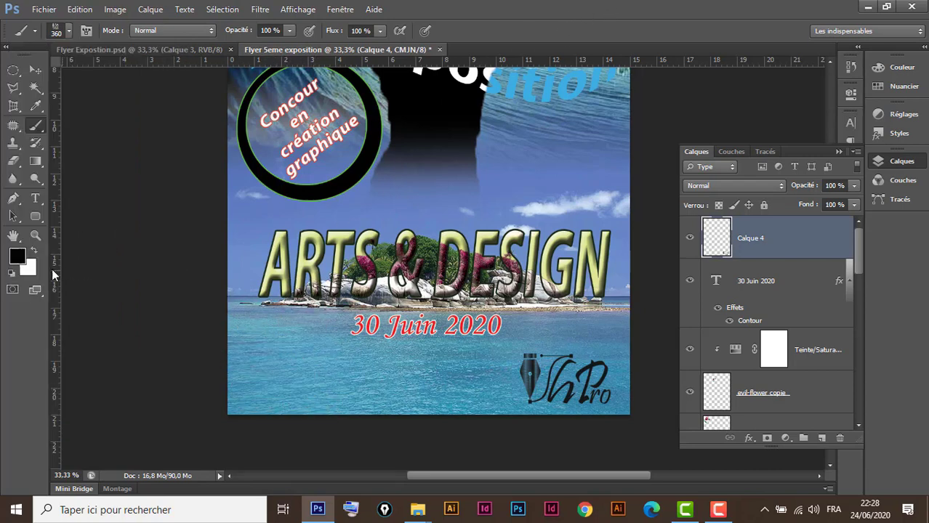
{"action": "left_click", "coordinate": [18, 258]}
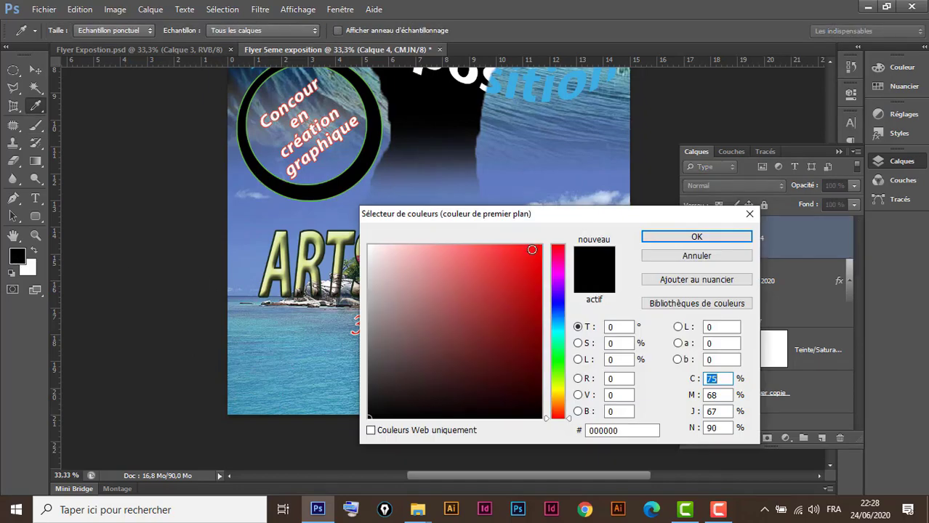
{"action": "left_click", "coordinate": [538, 248]}
{"action": "left_click", "coordinate": [696, 237]}
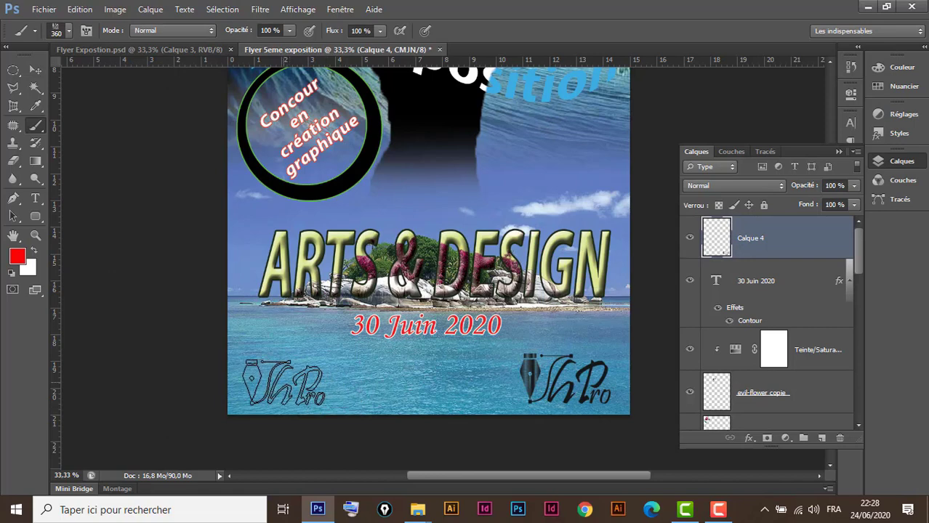
{"action": "left_click", "coordinate": [284, 382]}
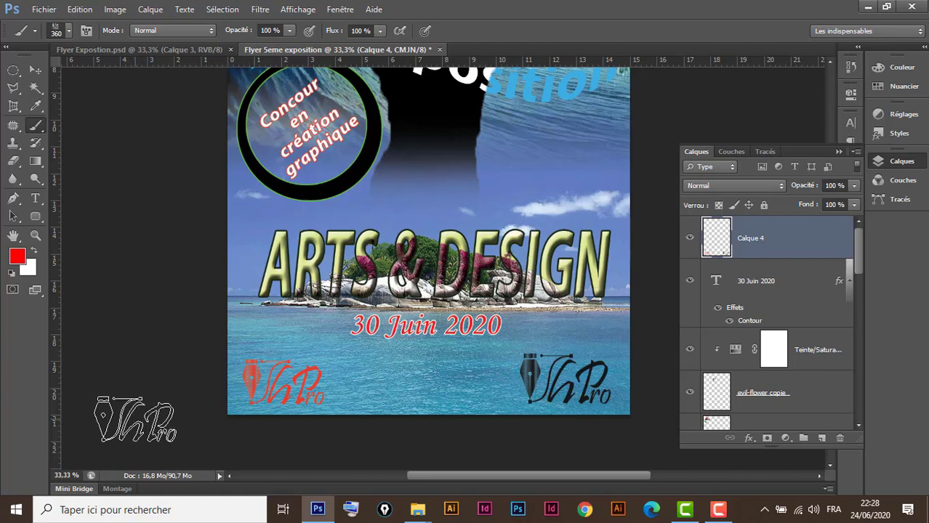
{"action": "key", "text": "ctrl+z"}
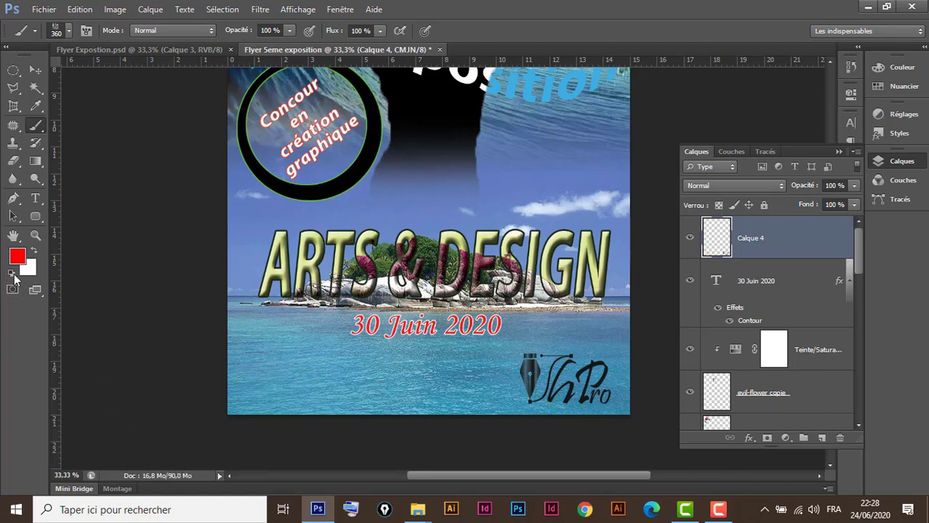
{"action": "left_click", "coordinate": [13, 274]}
{"action": "left_click", "coordinate": [281, 380]}
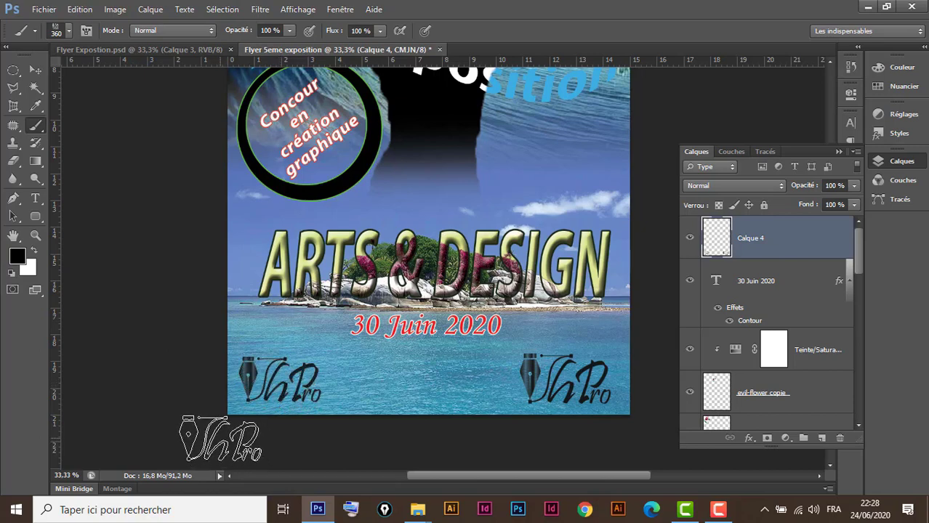
{"action": "key", "text": "ctrl+z"}
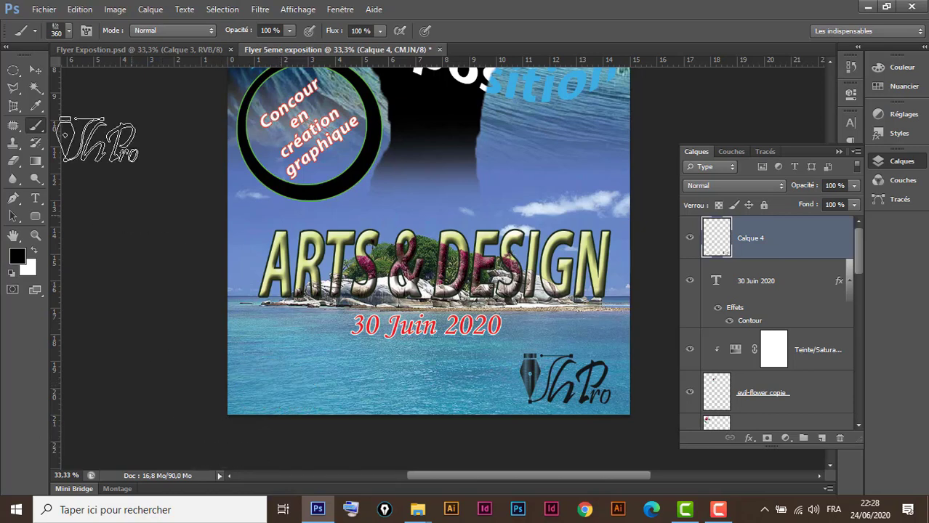
{"action": "left_click", "coordinate": [35, 70]}
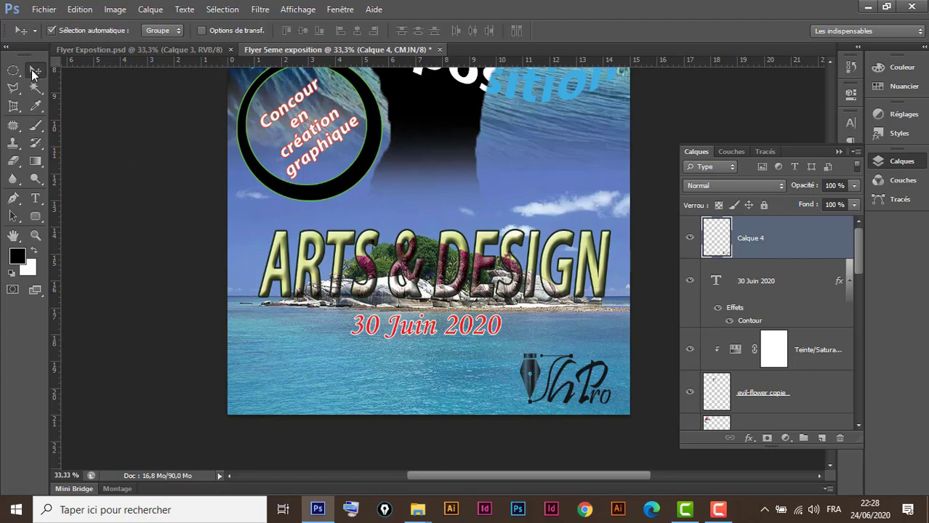
Try an outer glow on Calque 4, cancel it, and glance at Flyer Expostion.psd before returning.
{"action": "double_click", "coordinate": [807, 240]}
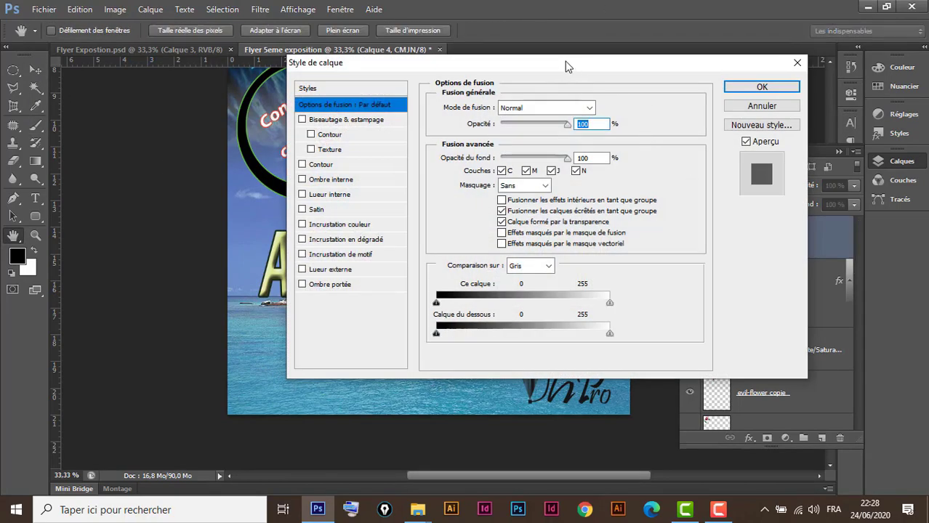
{"action": "left_click_drag", "start_coordinate": [568, 66], "coordinate": [413, 35]}
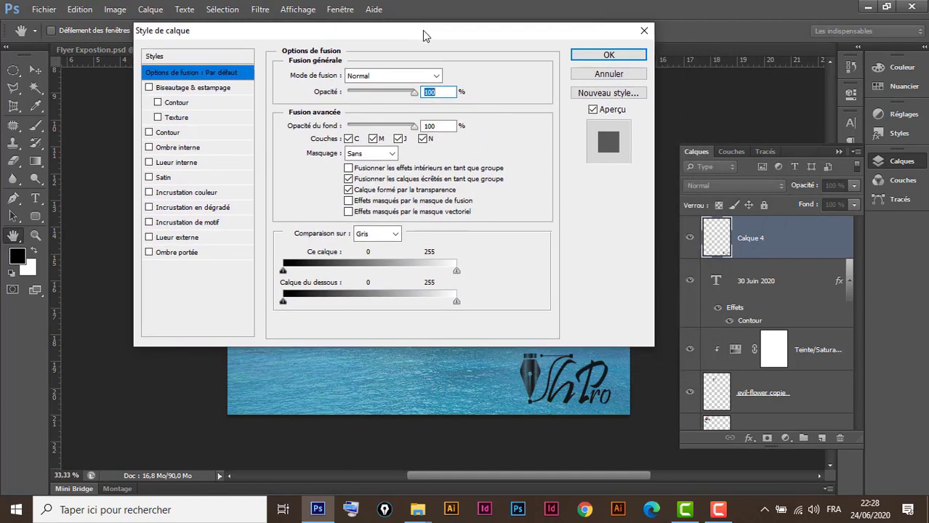
{"action": "left_click", "coordinate": [193, 237]}
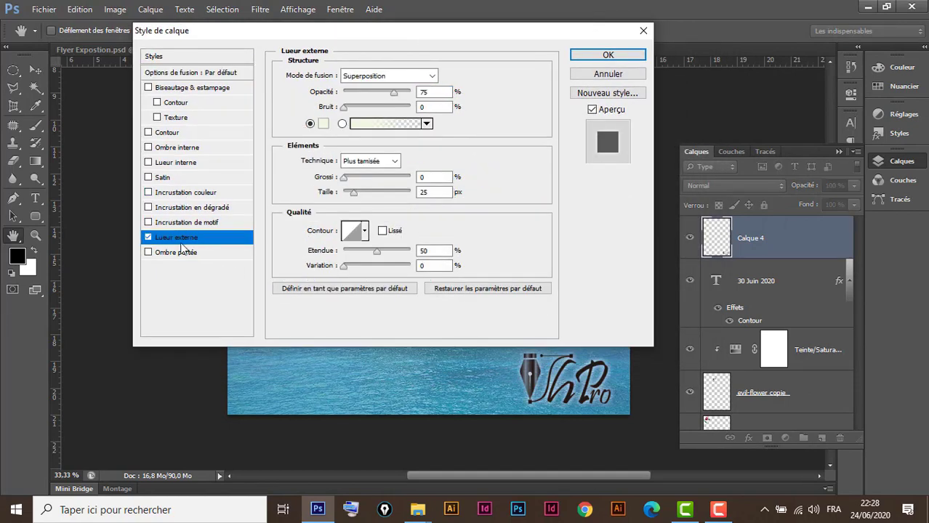
{"action": "left_click", "coordinate": [595, 75]}
{"action": "left_click", "coordinate": [171, 48]}
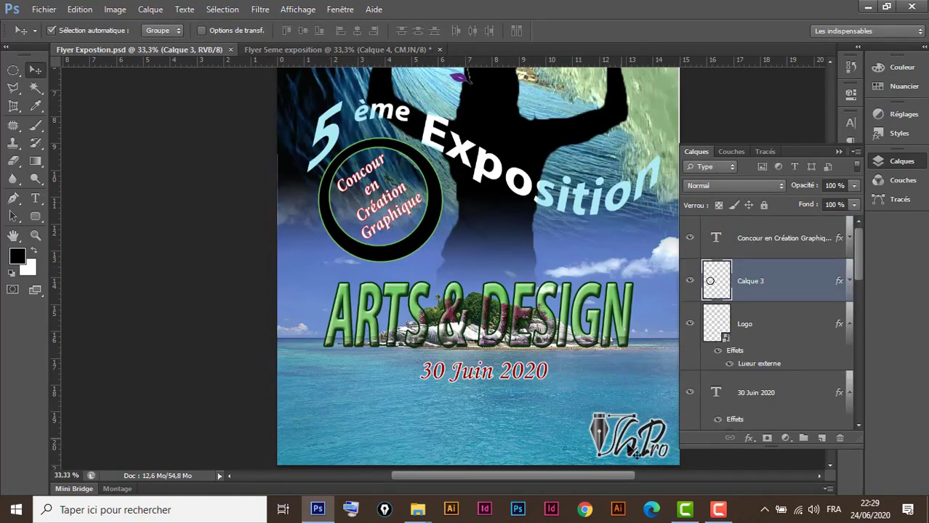
{"action": "left_click", "coordinate": [351, 48]}
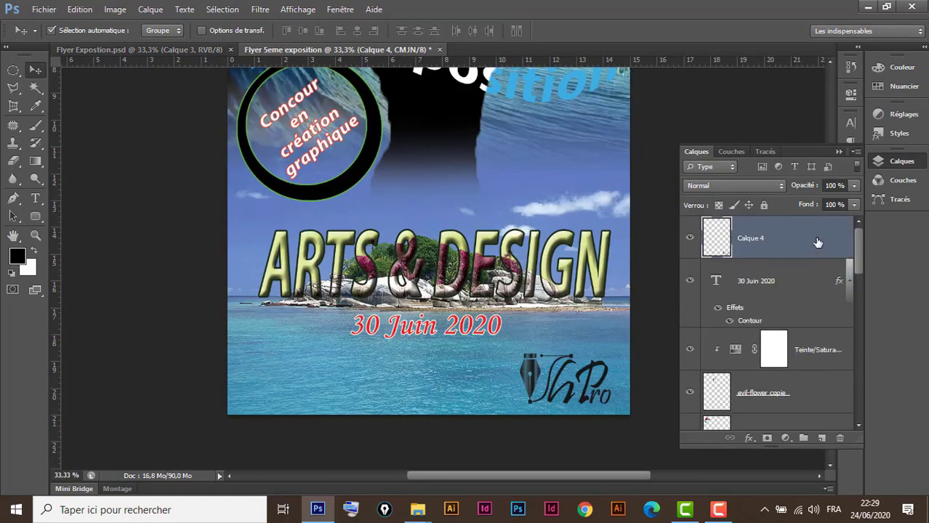
Reopen Calque 4's layer style and enable Lueur externe with 4% spread and 40 px size.
{"action": "double_click", "coordinate": [817, 242]}
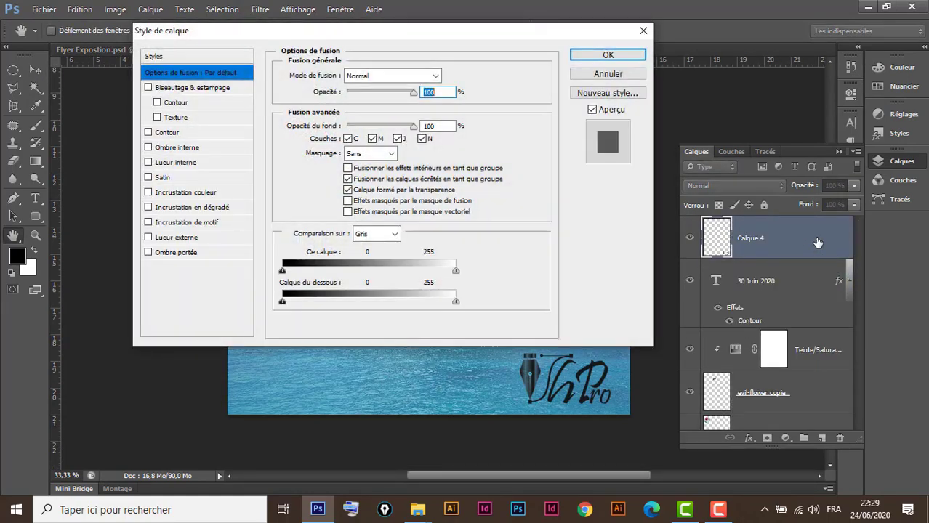
{"action": "left_click_drag", "start_coordinate": [476, 43], "coordinate": [391, 38]}
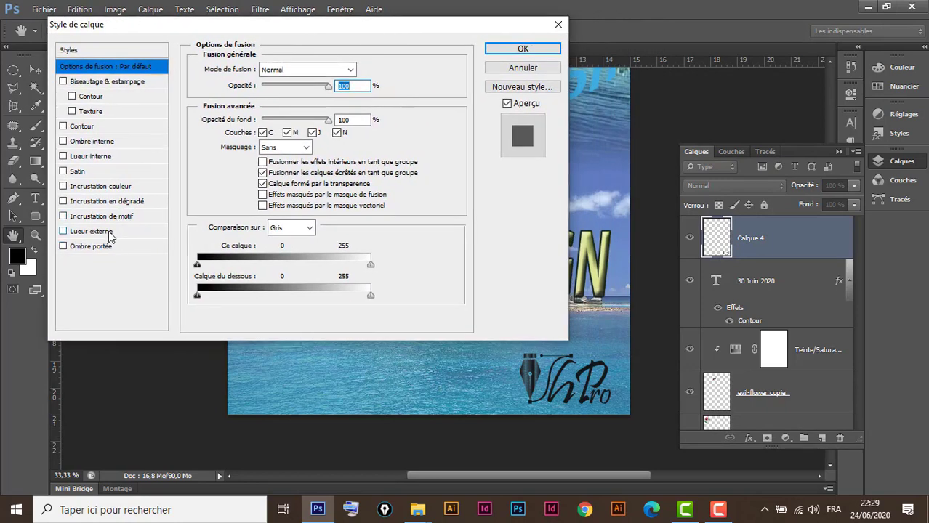
{"action": "left_click", "coordinate": [92, 231]}
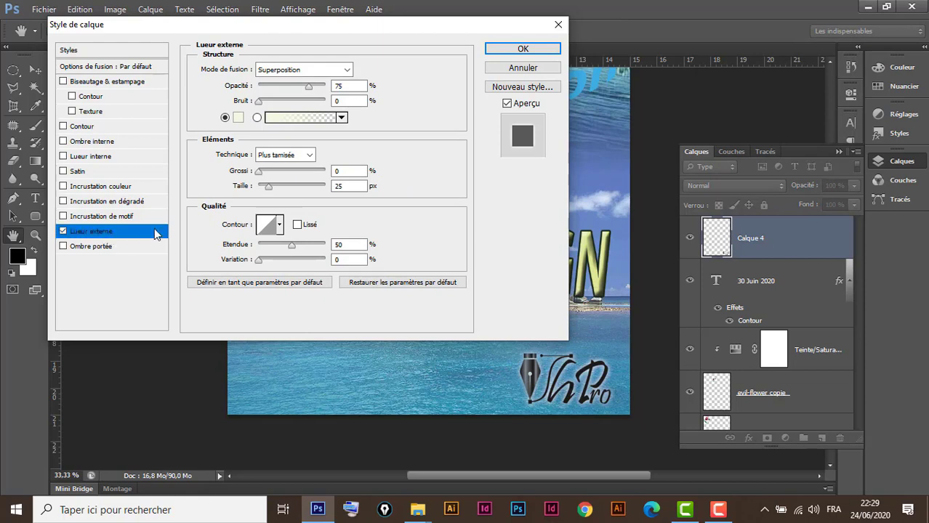
{"action": "left_click", "coordinate": [260, 171]}
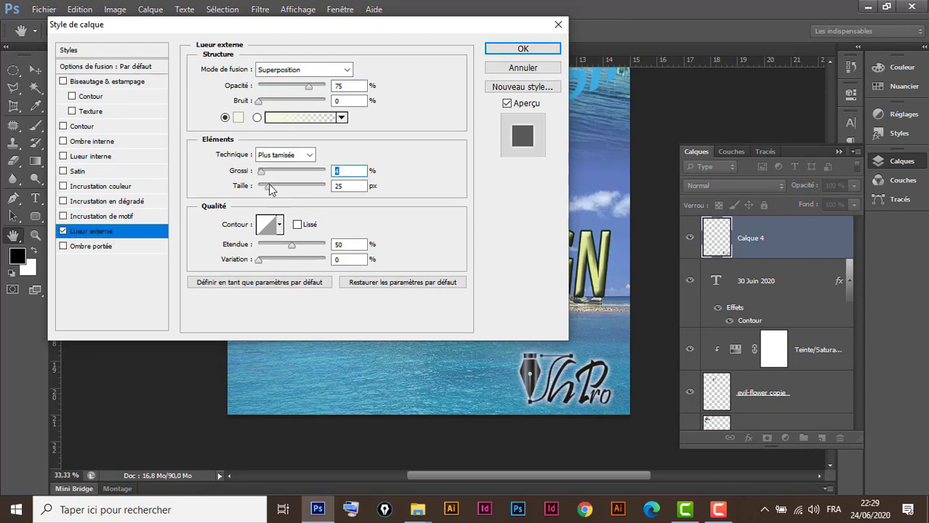
{"action": "left_click_drag", "start_coordinate": [270, 187], "coordinate": [273, 186]}
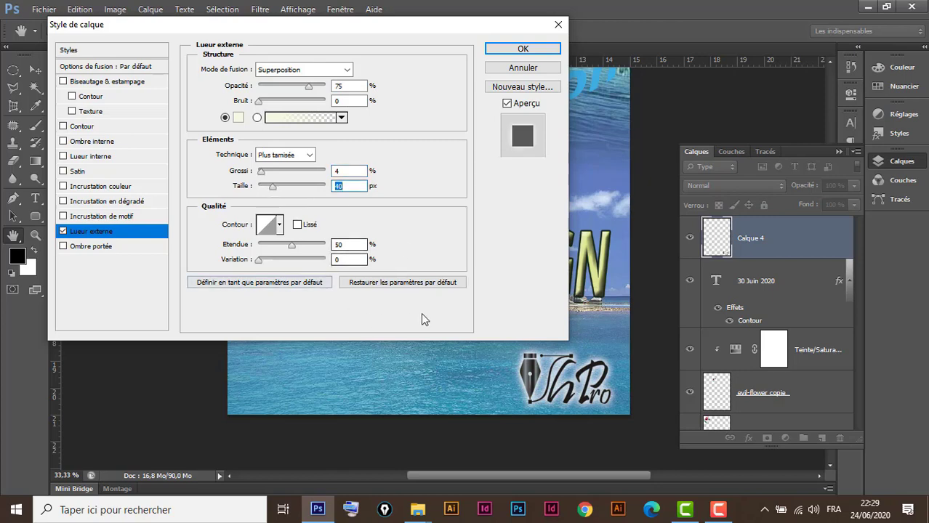
{"action": "left_click_drag", "start_coordinate": [363, 36], "coordinate": [361, 26]}
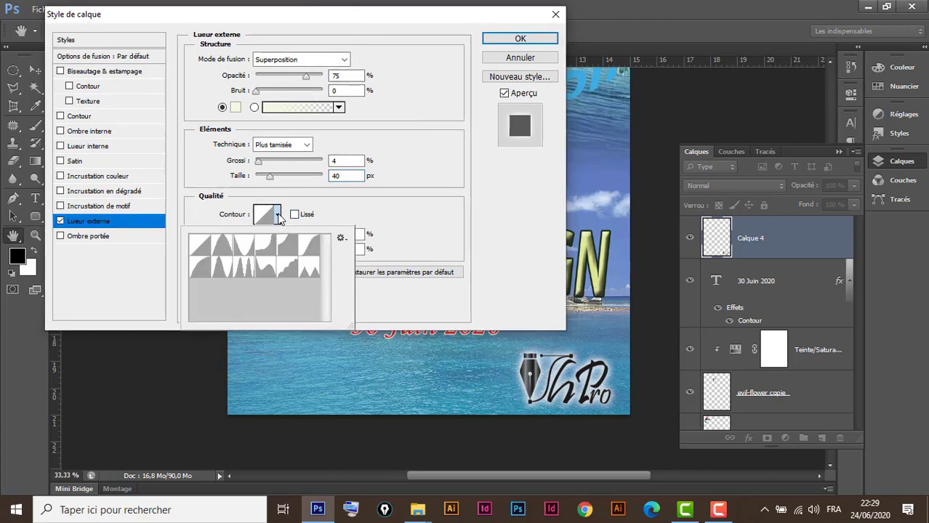
Try out the glow contour presets one after another to compare their shapes.
{"action": "left_click", "coordinate": [278, 216]}
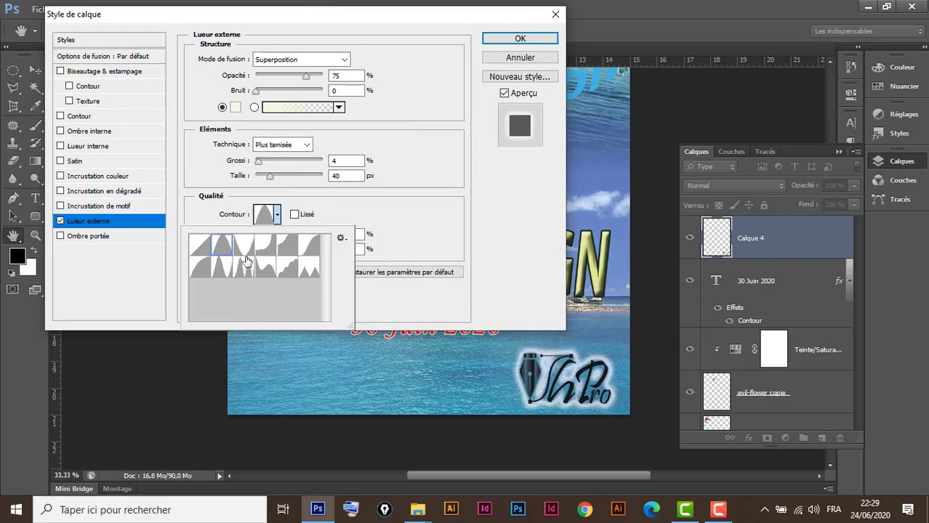
{"action": "left_click", "coordinate": [243, 247]}
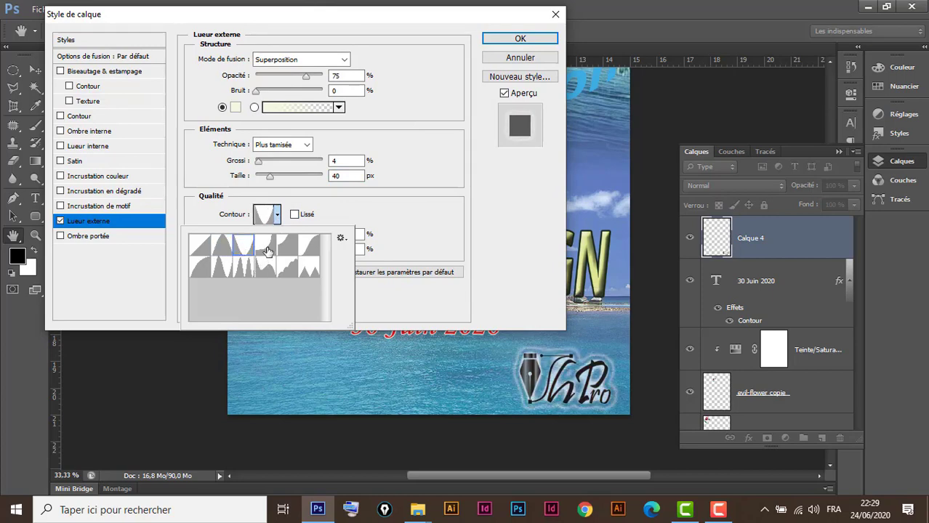
{"action": "left_click", "coordinate": [267, 249]}
{"action": "left_click", "coordinate": [290, 248]}
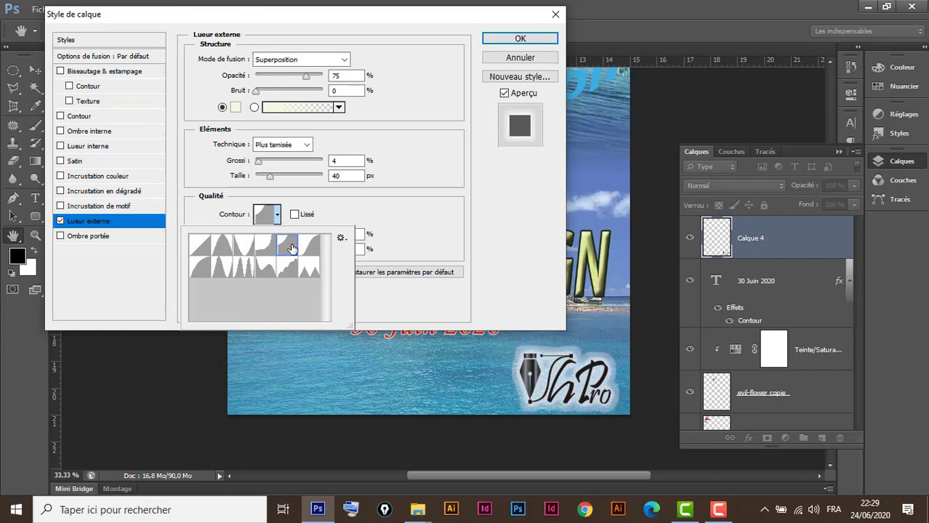
{"action": "left_click", "coordinate": [312, 249]}
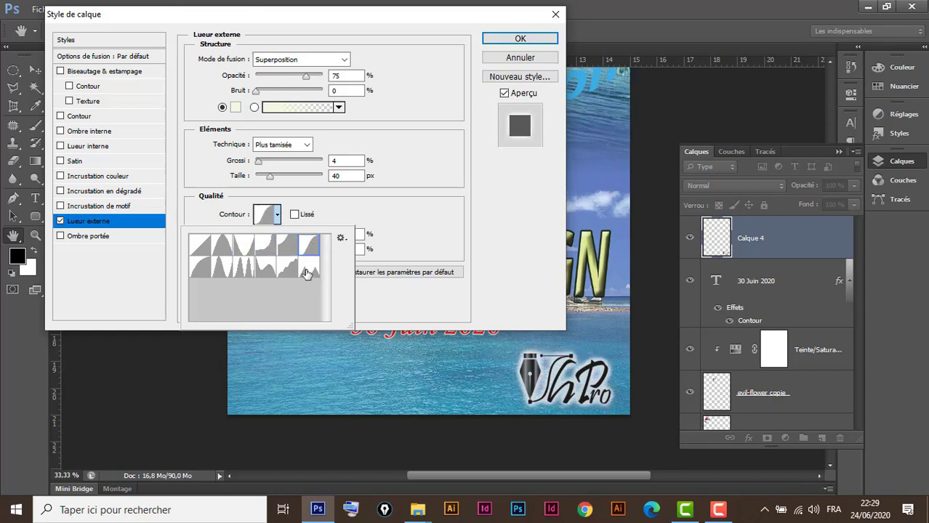
{"action": "left_click", "coordinate": [307, 273]}
{"action": "left_click", "coordinate": [284, 270]}
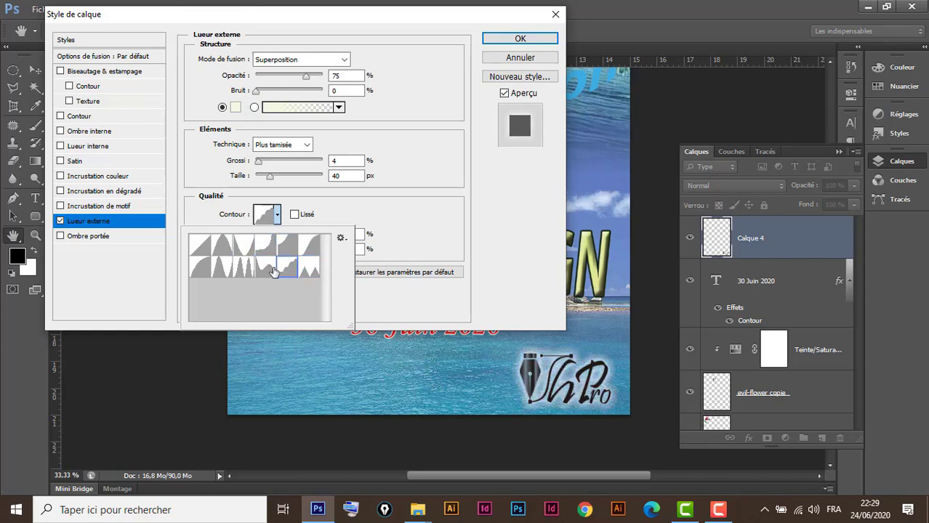
{"action": "left_click", "coordinate": [267, 270]}
{"action": "left_click", "coordinate": [245, 269]}
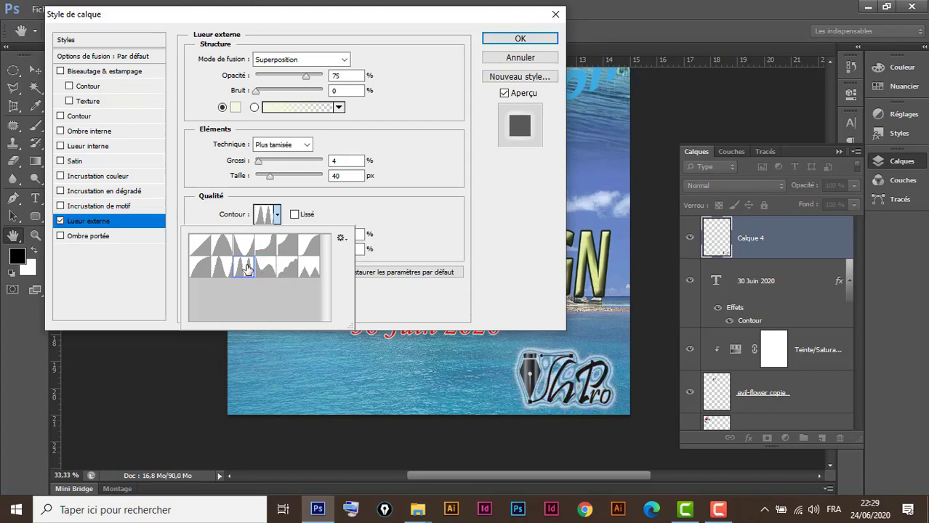
{"action": "left_click", "coordinate": [227, 270]}
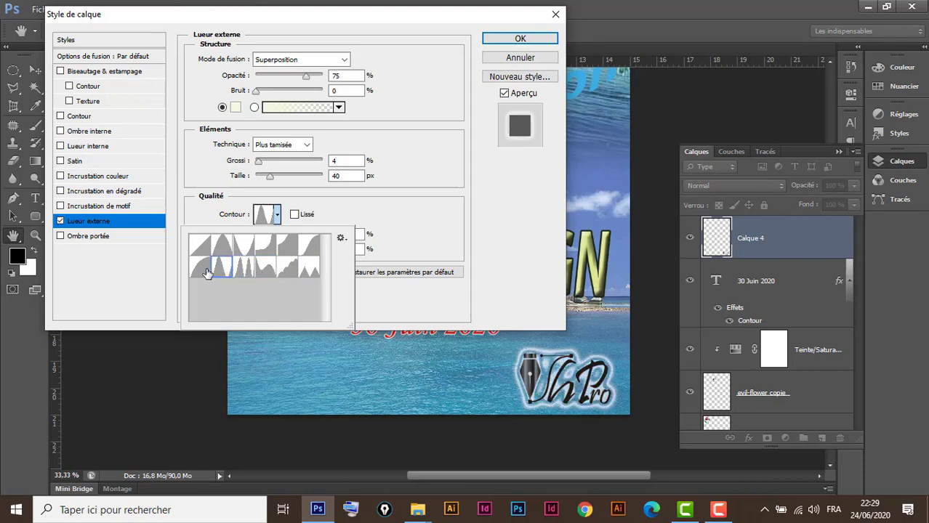
{"action": "left_click", "coordinate": [208, 273]}
{"action": "left_click", "coordinate": [201, 249]}
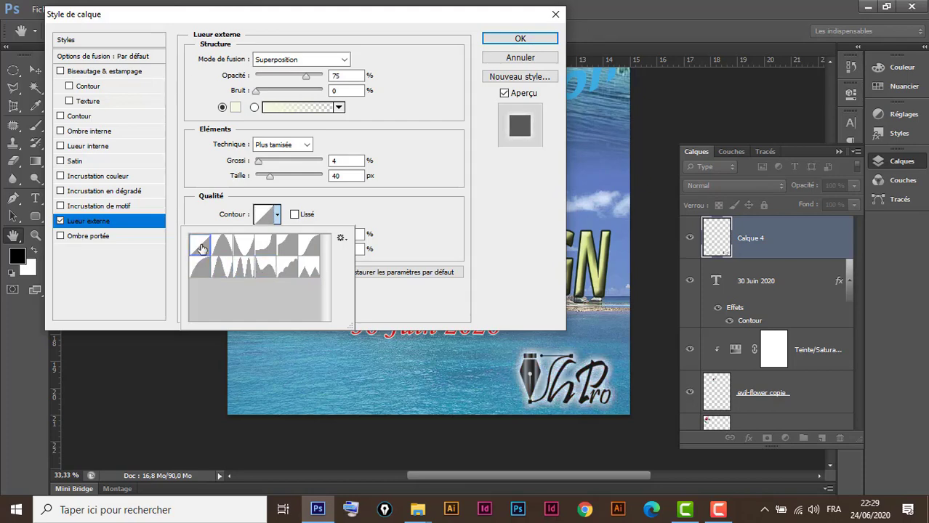
{"action": "left_click", "coordinate": [242, 246]}
{"action": "left_click", "coordinate": [224, 247]}
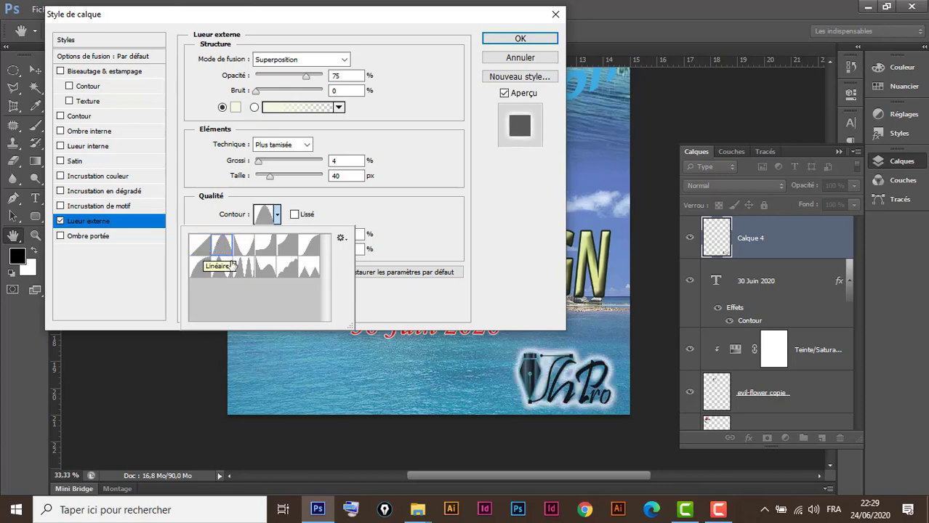
{"action": "left_click", "coordinate": [378, 218]}
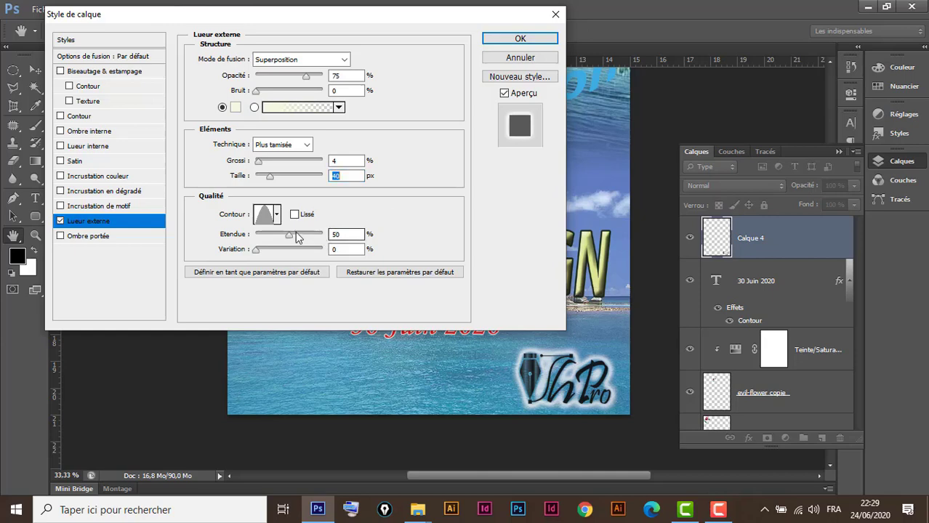
Settle the glow at 36% range, 16 px size, and the Linear contour.
{"action": "left_click_drag", "start_coordinate": [287, 237], "coordinate": [272, 244]}
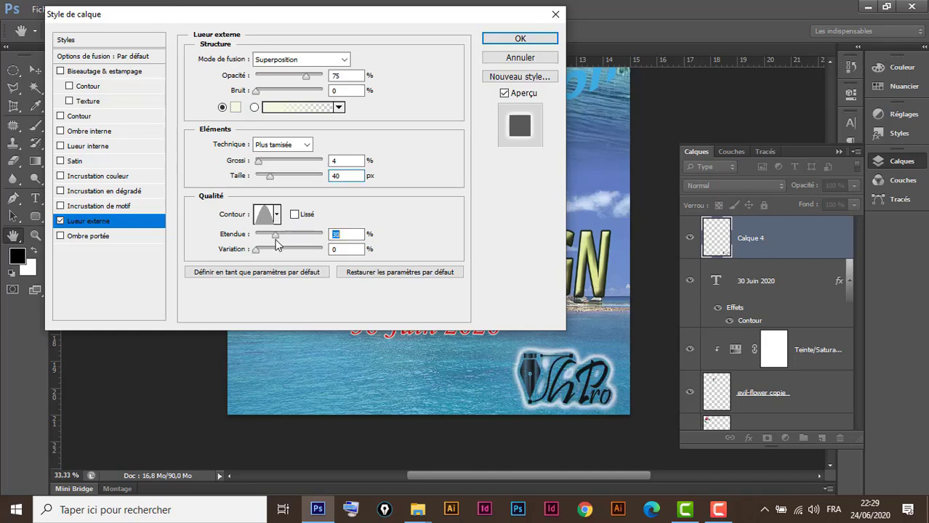
{"action": "left_click_drag", "start_coordinate": [273, 245], "coordinate": [280, 238]}
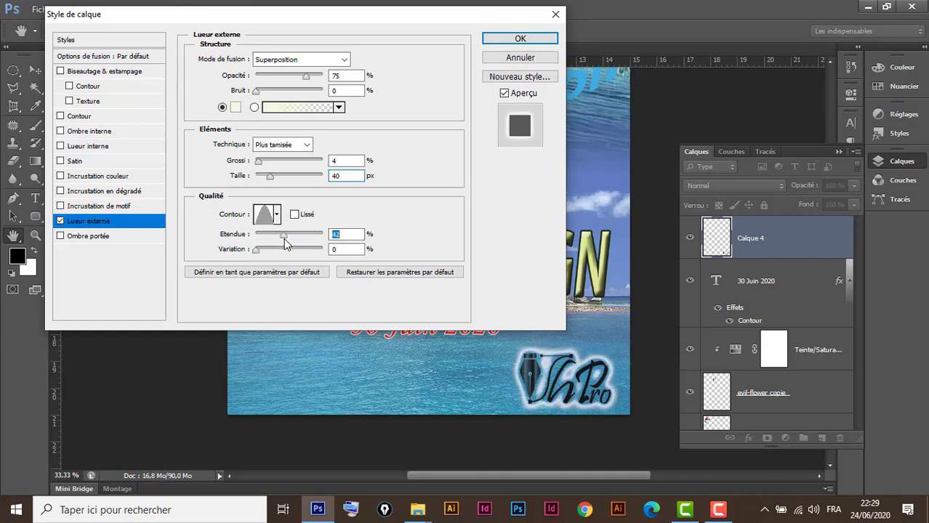
{"action": "left_click_drag", "start_coordinate": [272, 177], "coordinate": [265, 190]}
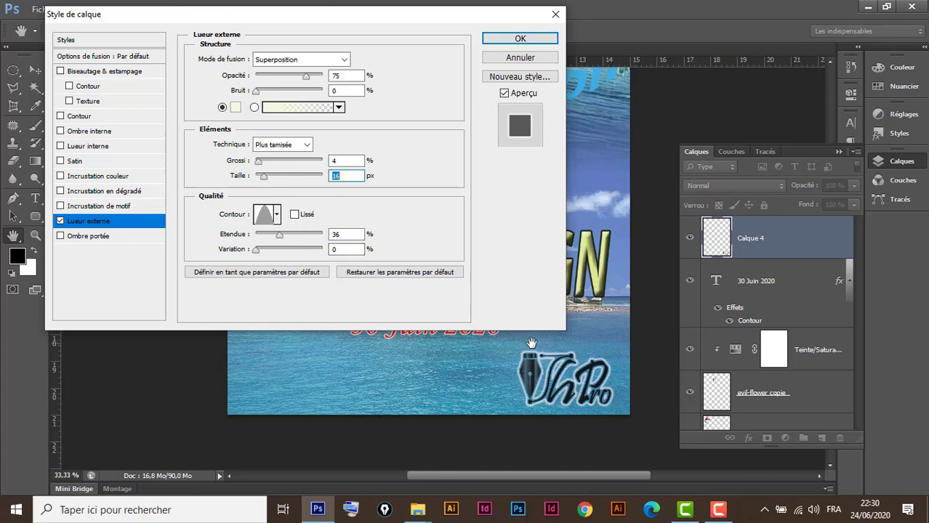
{"action": "left_click", "coordinate": [277, 215]}
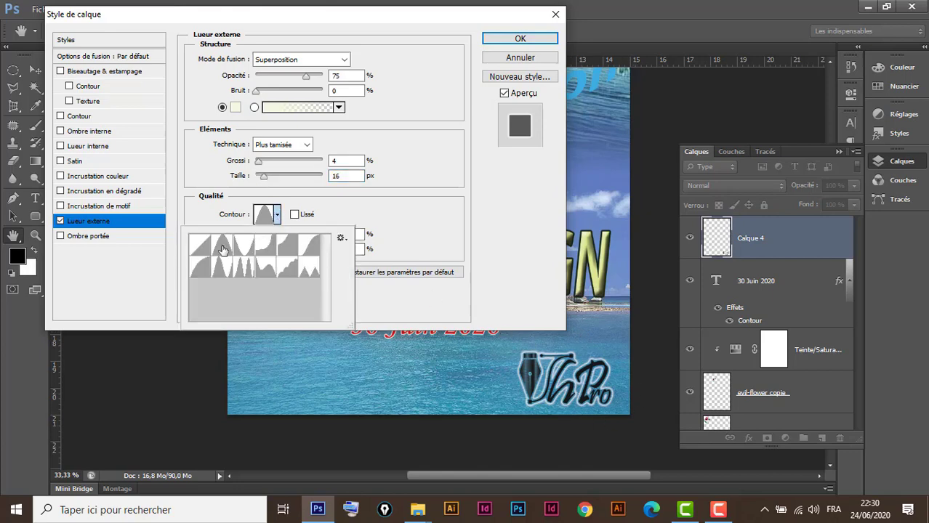
{"action": "left_click", "coordinate": [203, 250]}
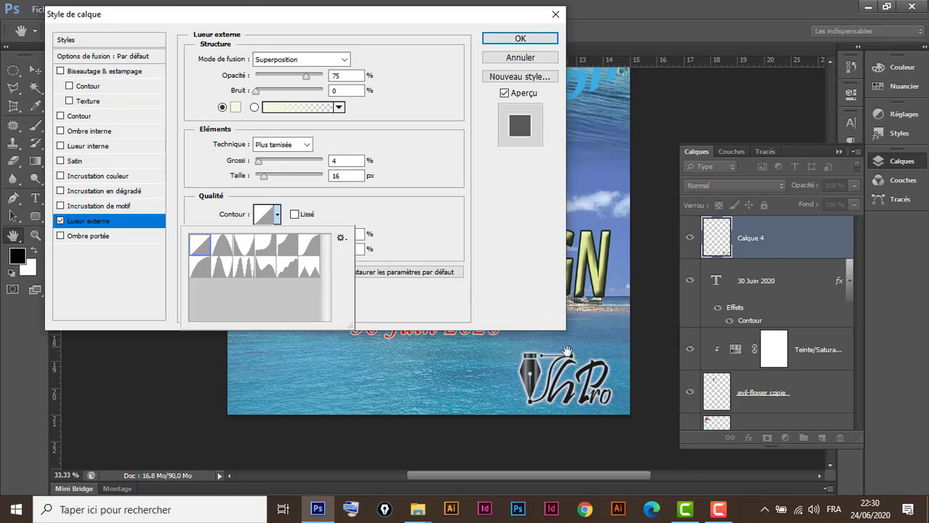
Apply the outer glow, then view the Flyer Expostion document zoomed out and at 25%.
{"action": "left_click", "coordinate": [517, 40]}
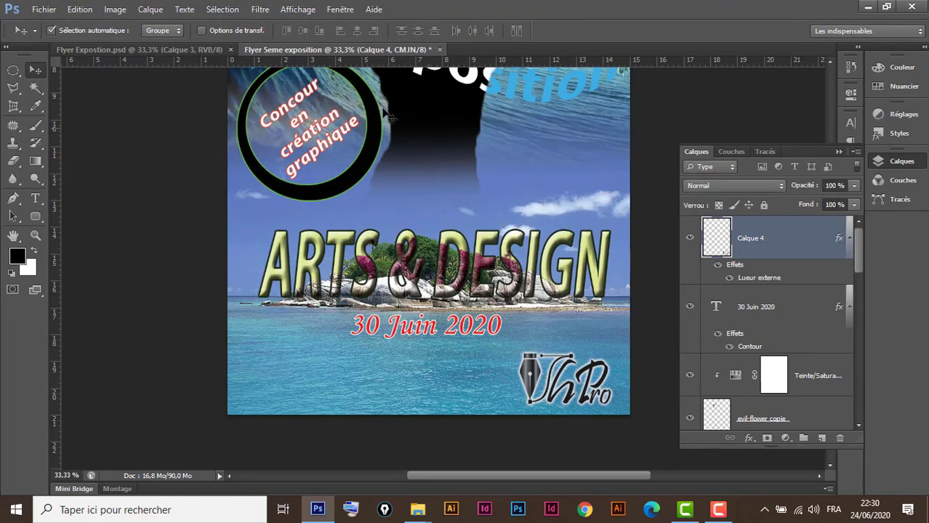
{"action": "left_click", "coordinate": [210, 50]}
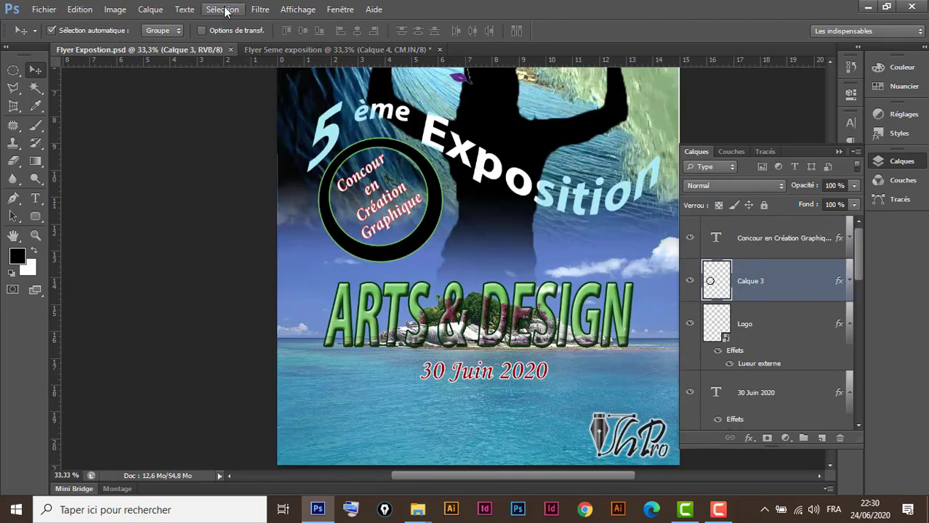
{"action": "key", "text": "ctrl+minus"}
{"action": "key", "text": "ctrl+minus"}
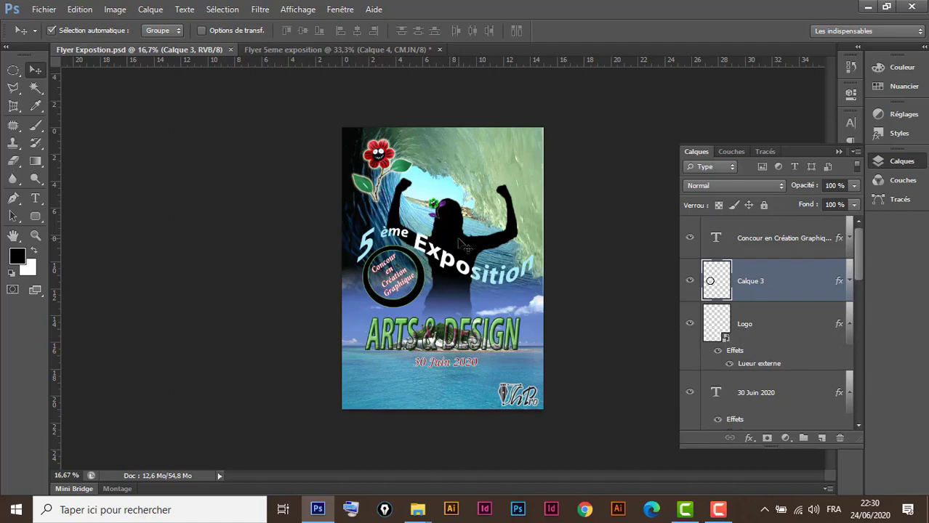
{"action": "key", "text": "ctrl+plus"}
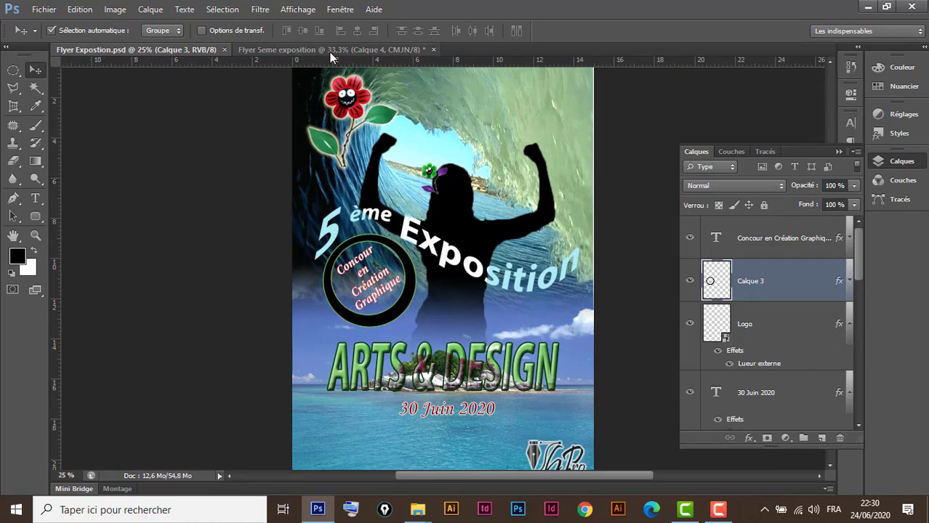
Return to the Flyer 5eme exposition document, zoomed out with the flyer centred.
{"action": "left_click", "coordinate": [331, 52]}
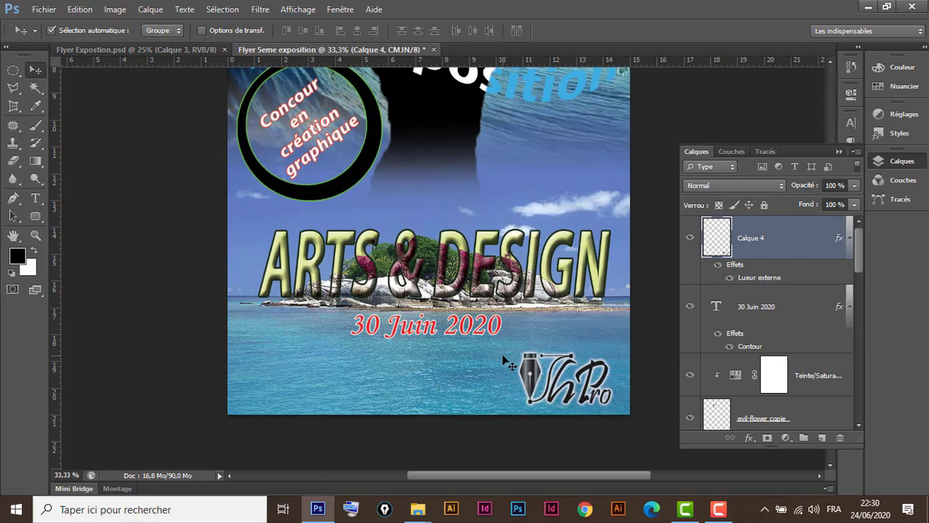
{"action": "key", "text": "ctrl+minus"}
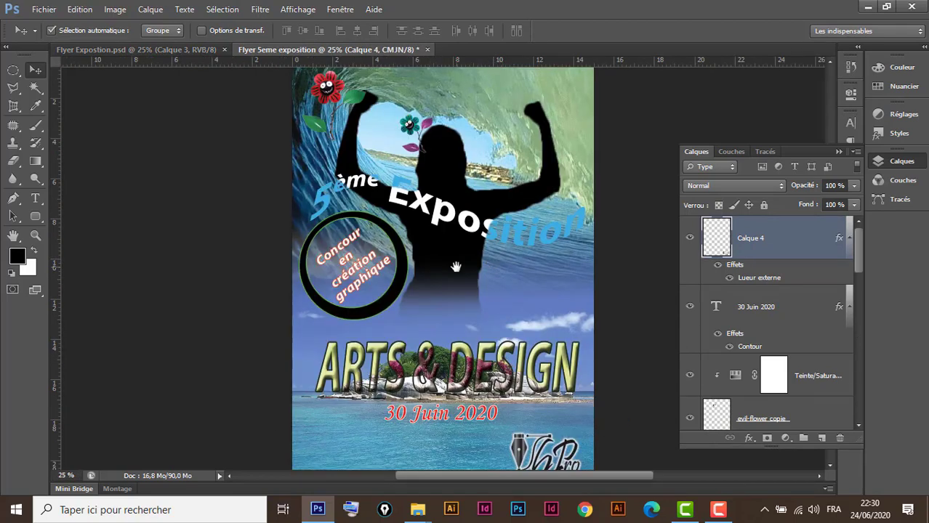
{"action": "left_click_drag", "start_coordinate": [455, 266], "coordinate": [403, 254]}
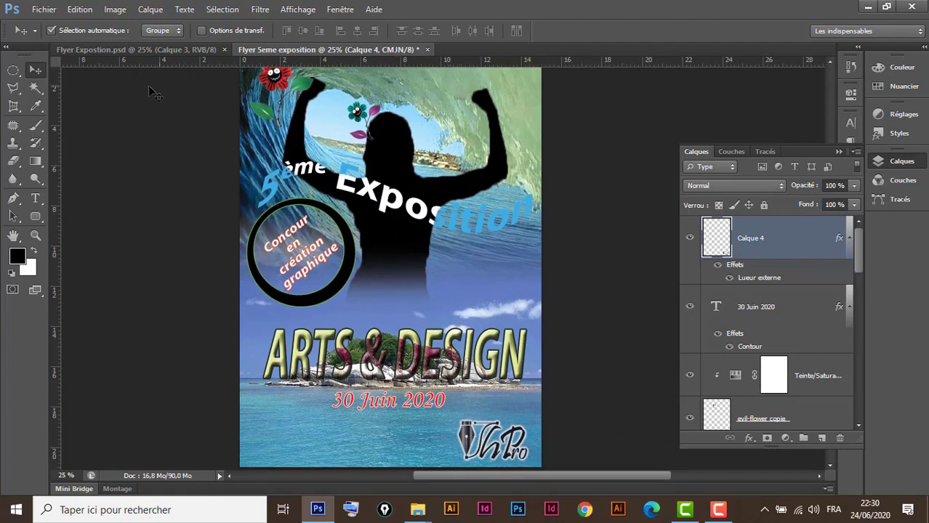
{"action": "left_click", "coordinate": [44, 9]}
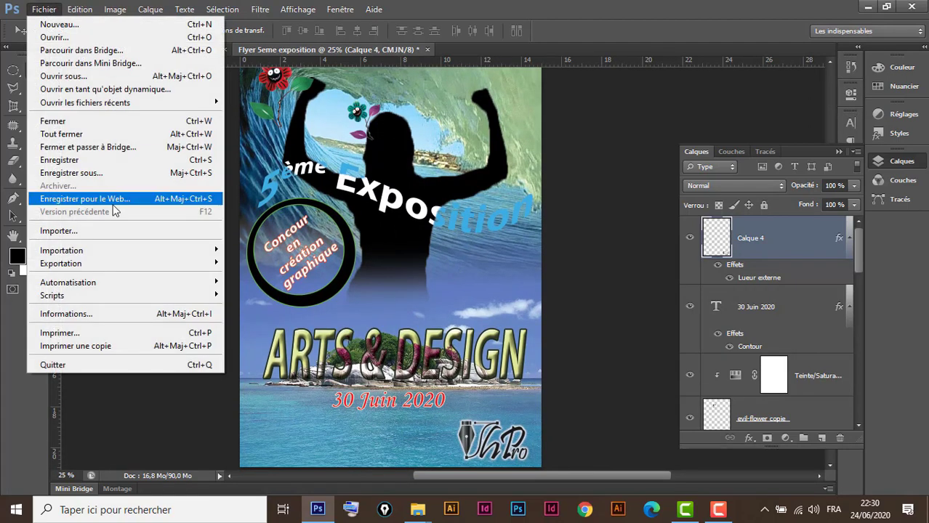
Save as Flyer 5eme exposition.psd in Photoshop format with maximum compatibility kept on.
{"action": "left_click", "coordinate": [116, 174]}
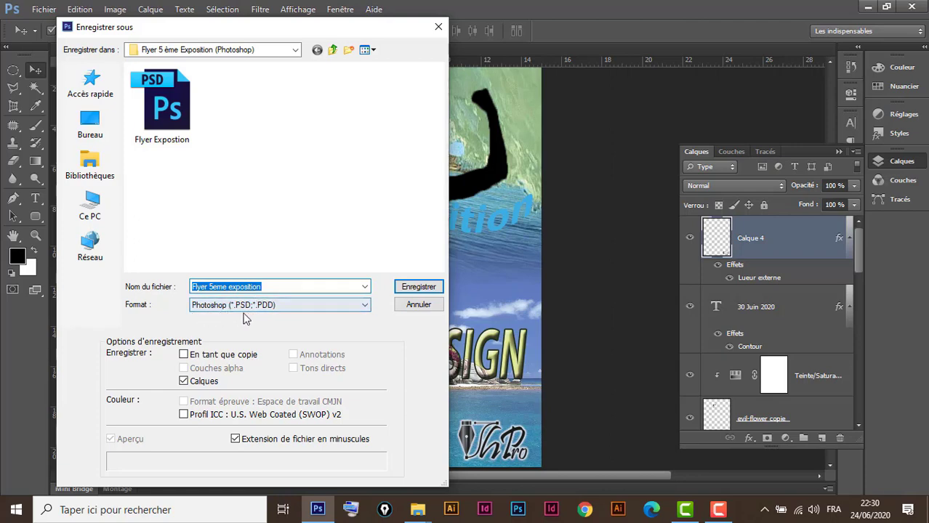
{"action": "left_click", "coordinate": [419, 288]}
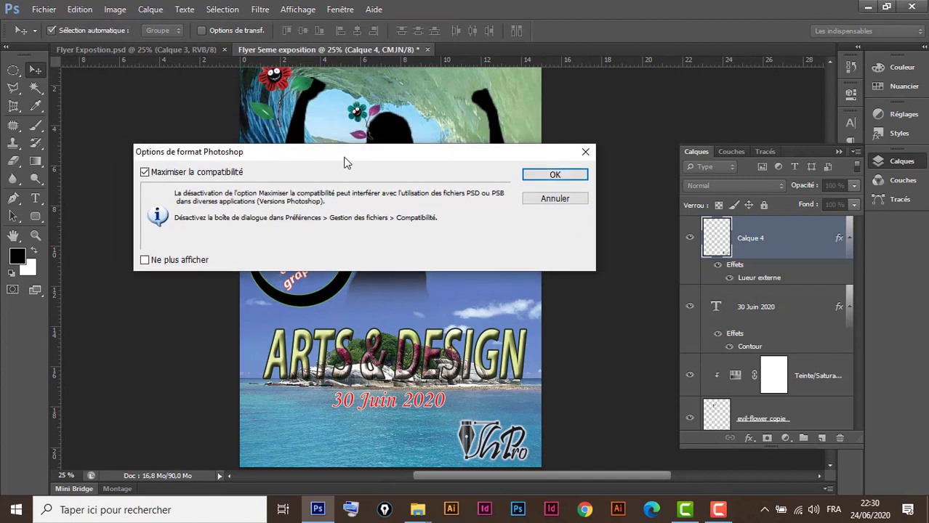
{"action": "left_click_drag", "start_coordinate": [285, 135], "coordinate": [357, 173]}
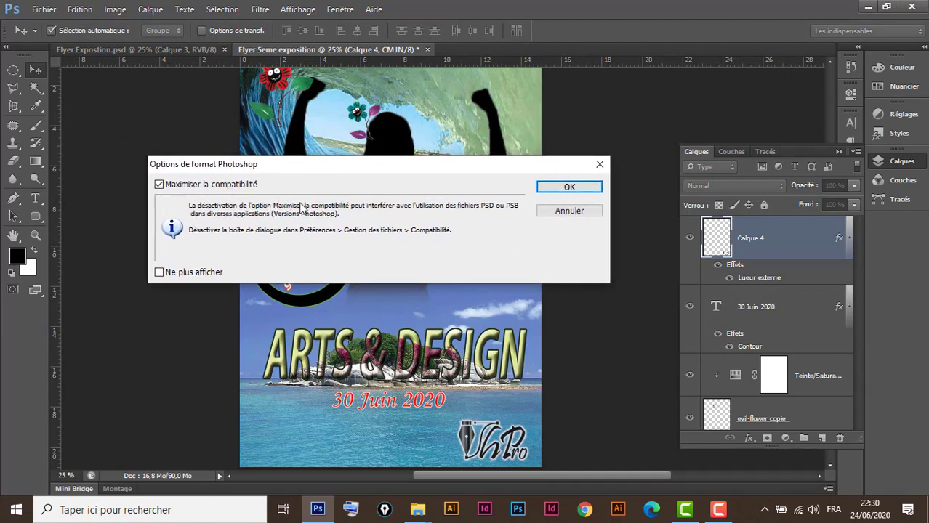
{"action": "left_click", "coordinate": [569, 188]}
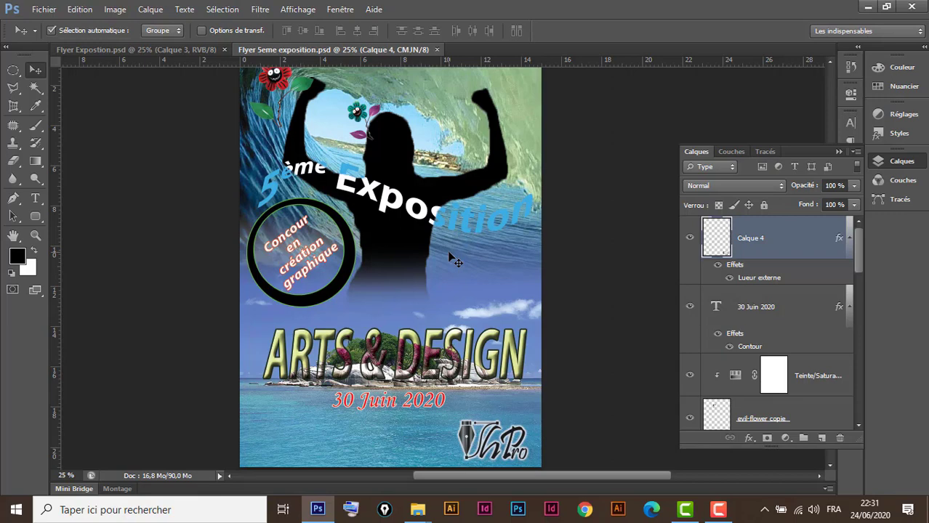
{"action": "left_click", "coordinate": [44, 9]}
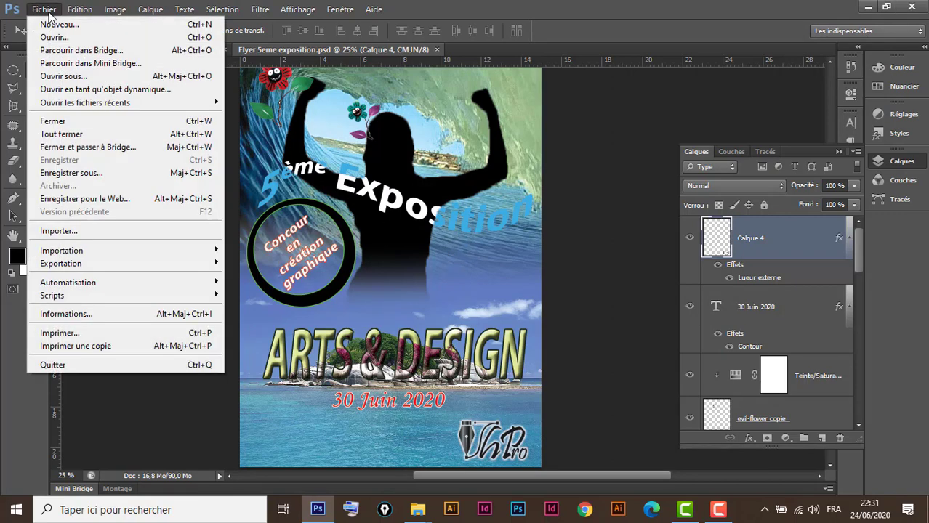
Save a JPEG copy, Flyer 5eme exposition.jpg, at quality 12 (Maximum), baseline standard.
{"action": "left_click", "coordinate": [112, 172]}
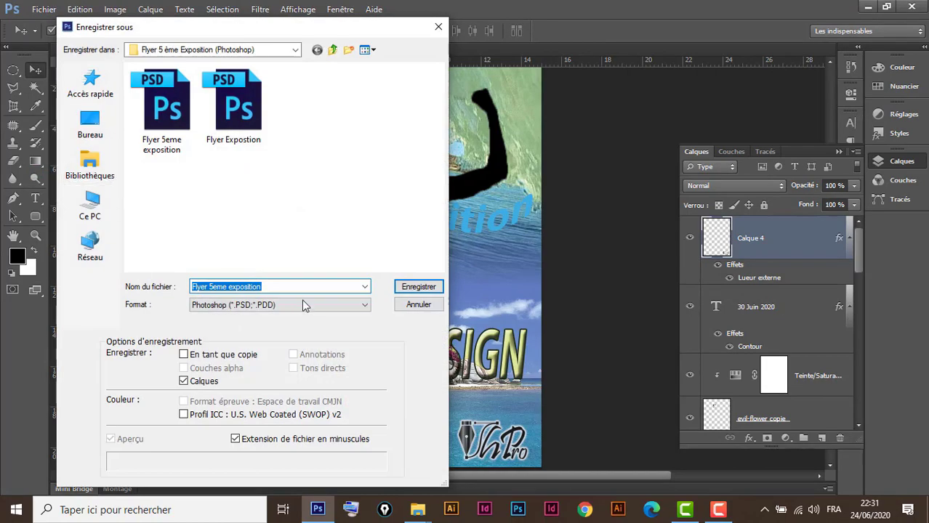
{"action": "left_click", "coordinate": [303, 304]}
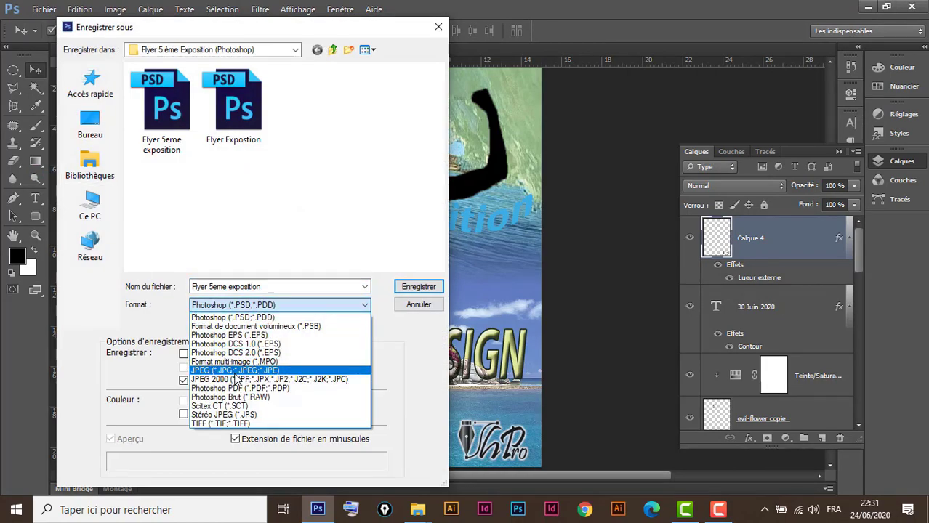
{"action": "left_click", "coordinate": [246, 372]}
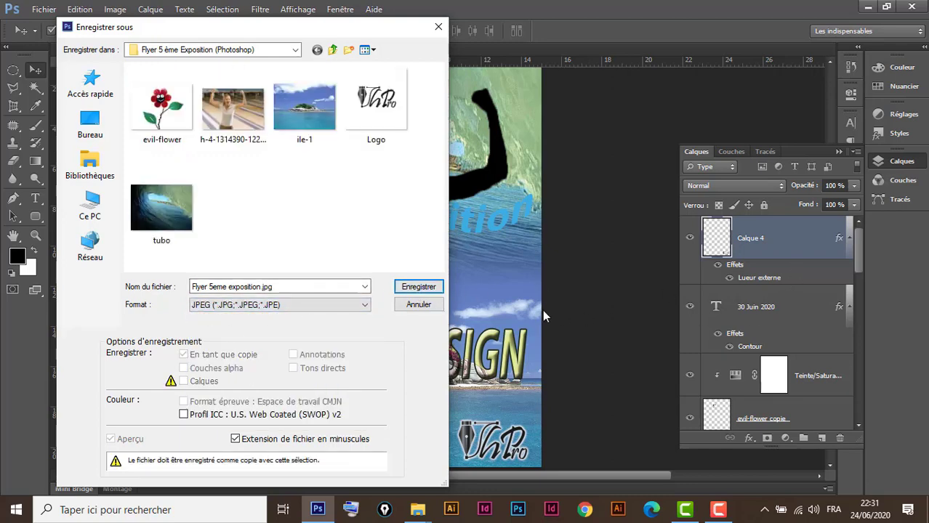
{"action": "left_click", "coordinate": [419, 289]}
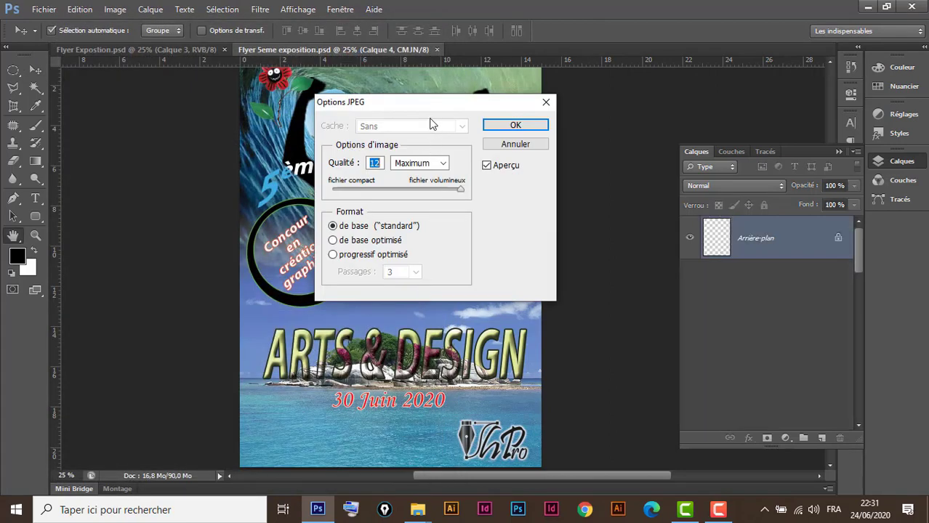
{"action": "left_click_drag", "start_coordinate": [431, 103], "coordinate": [361, 124]}
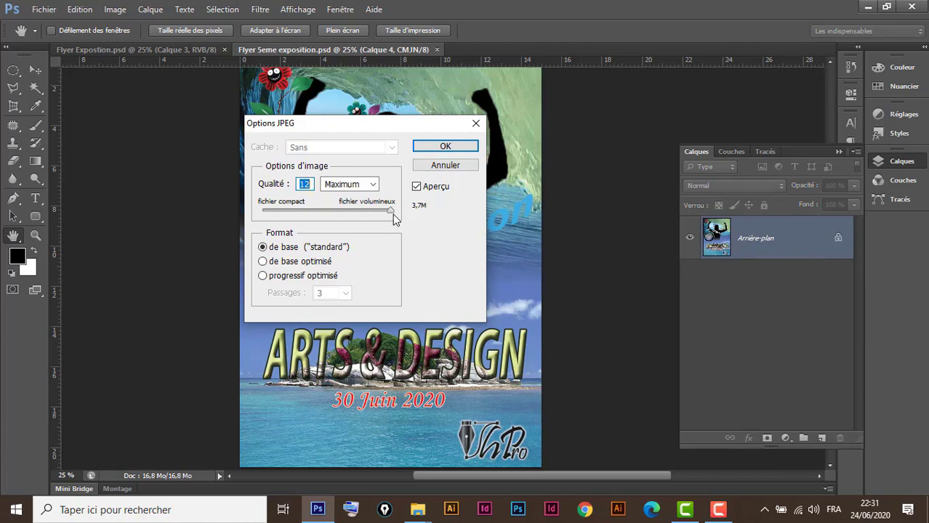
{"action": "left_click_drag", "start_coordinate": [391, 211], "coordinate": [353, 211]}
{"action": "left_click_drag", "start_coordinate": [354, 210], "coordinate": [440, 220]}
{"action": "left_click", "coordinate": [445, 148]}
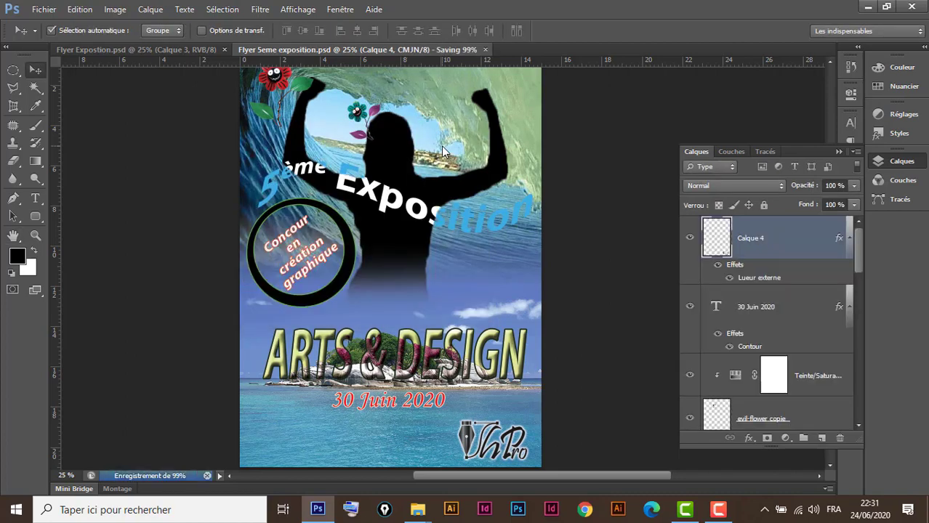